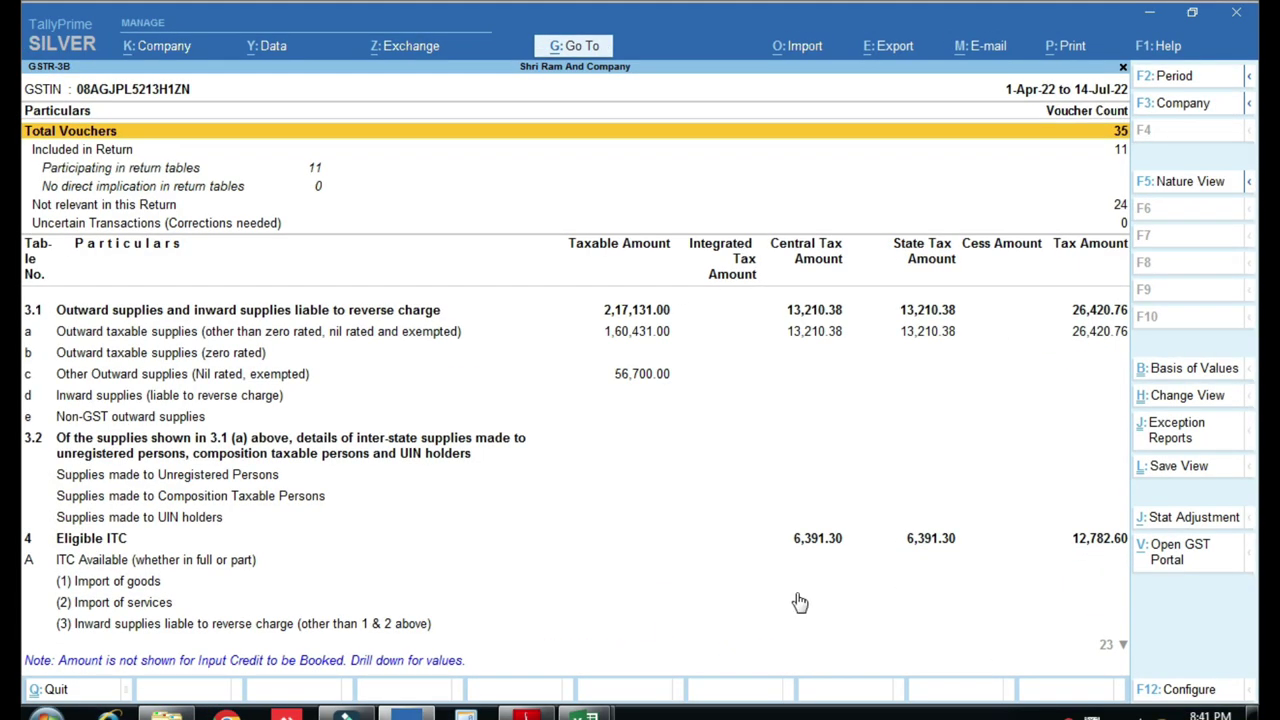
Switch to the SALES INV workbook in Excel and clear the output and input amounts in F3:F4 on Sheet4
mouse_move(588, 713)
click(657, 617)
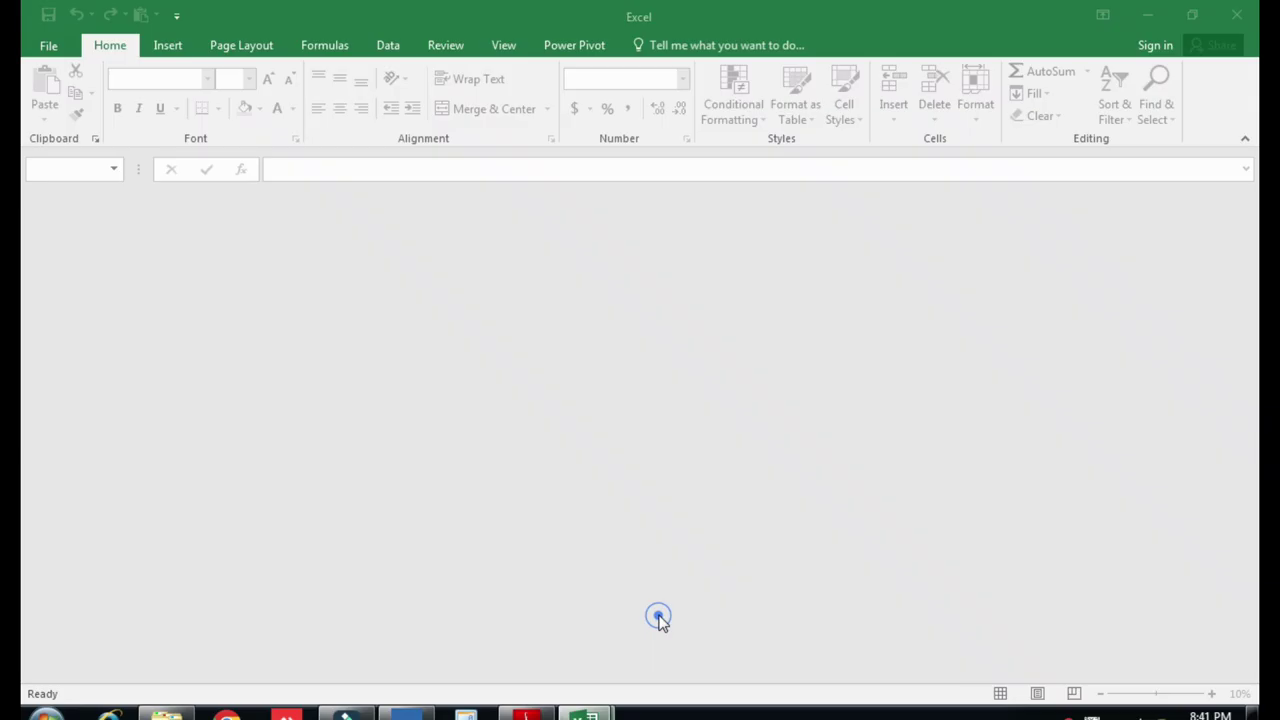
click(489, 657)
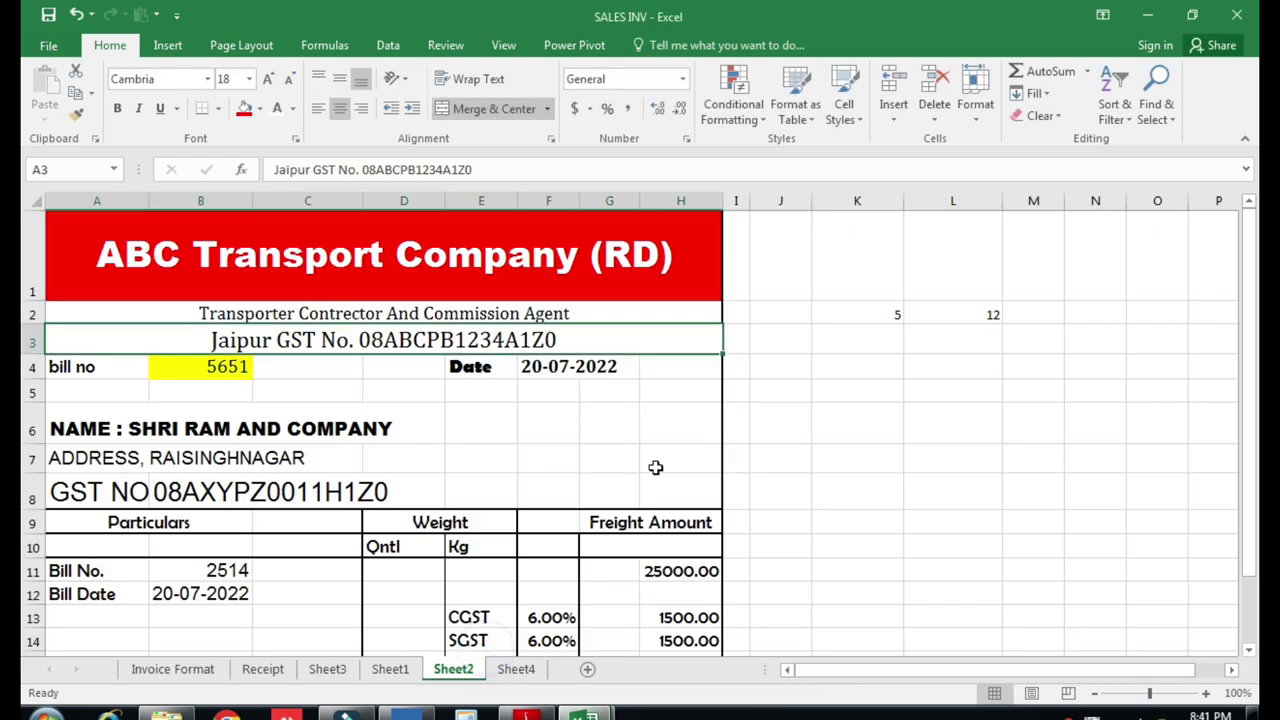
click(520, 672)
click(577, 258)
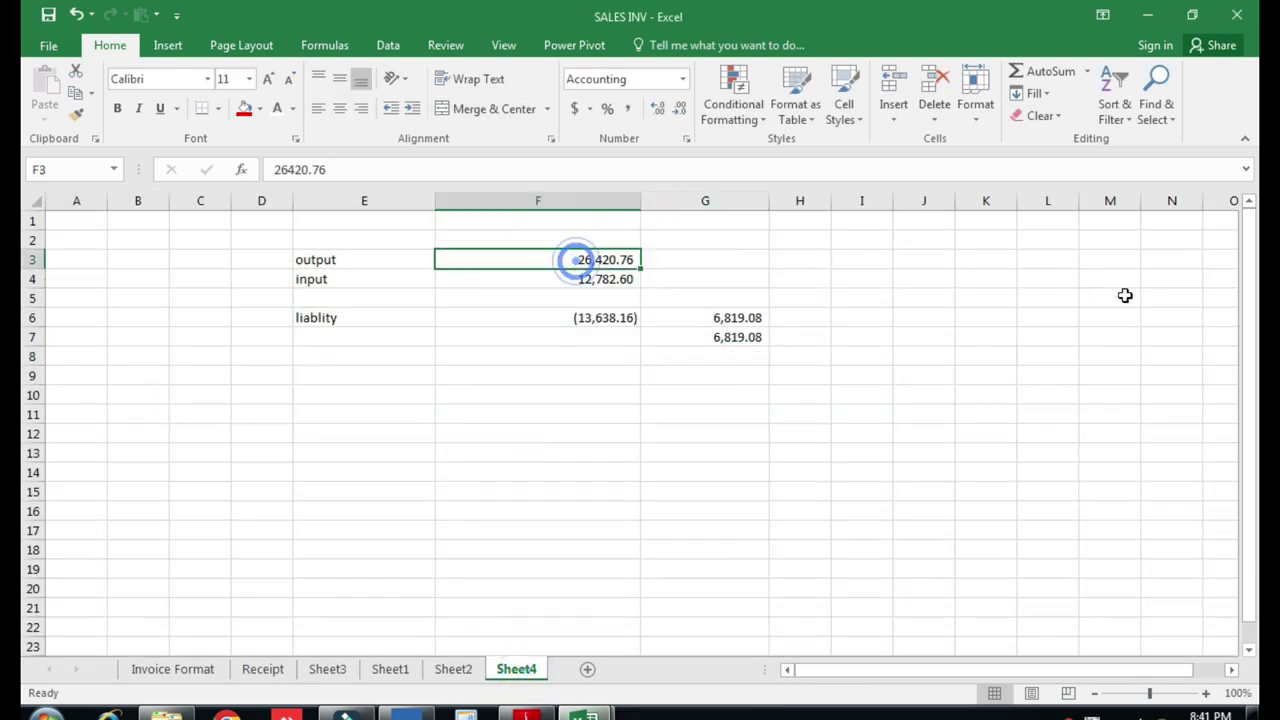
key(shift+Down)
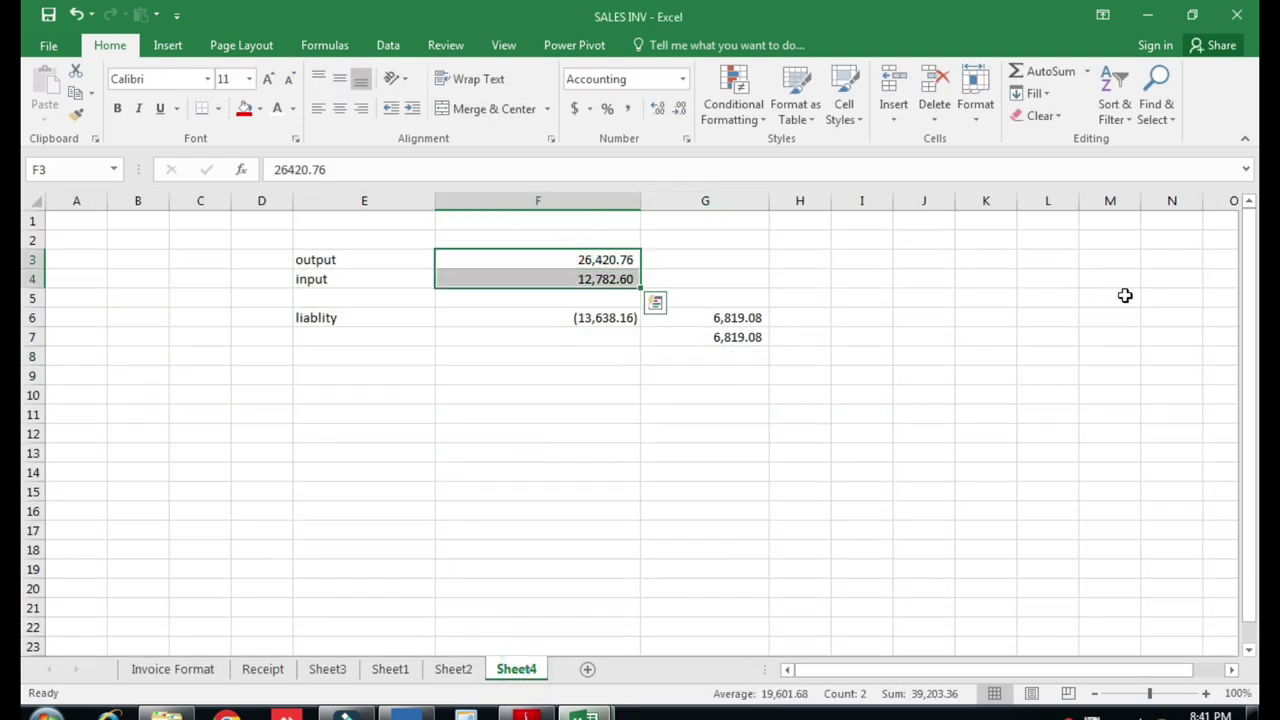
key(Delete)
key(shift+Up)
key(ctrl+w)
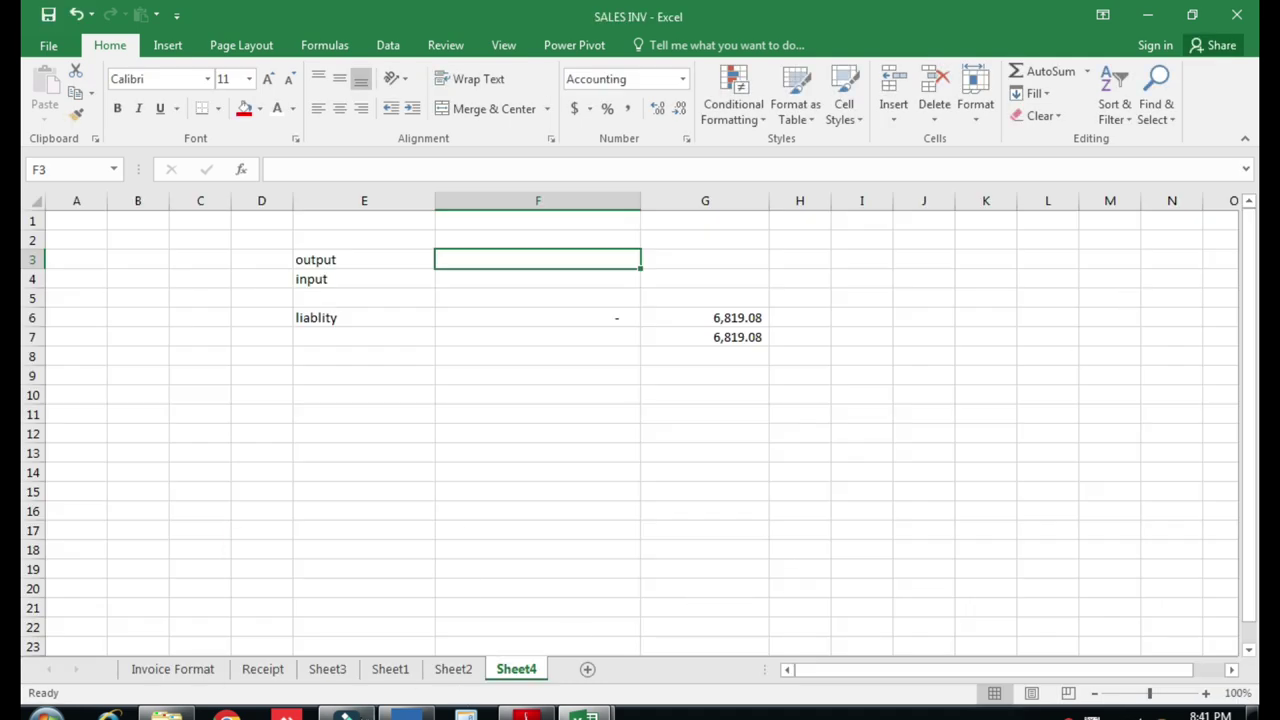
Enter the outward supplies tax from GSTR-3B as the output amounts, 13210.38 in both F3 and G3
click(345, 714)
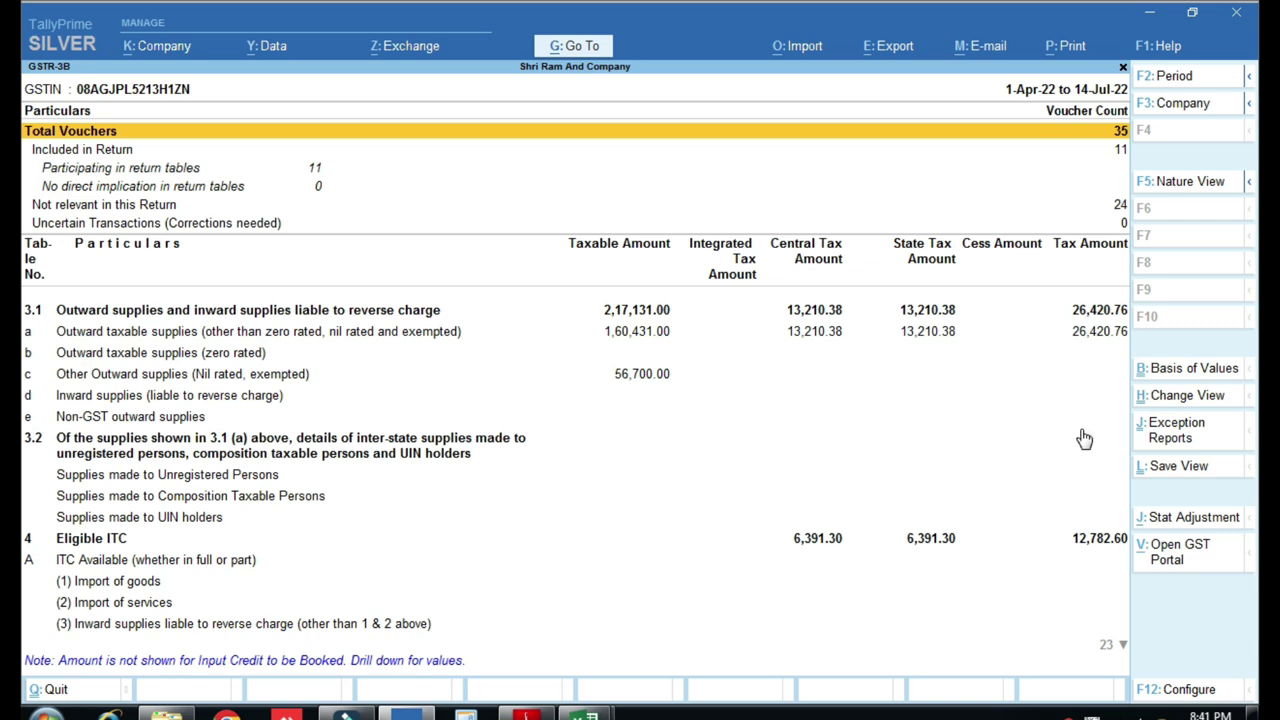
key(alt+Tab)
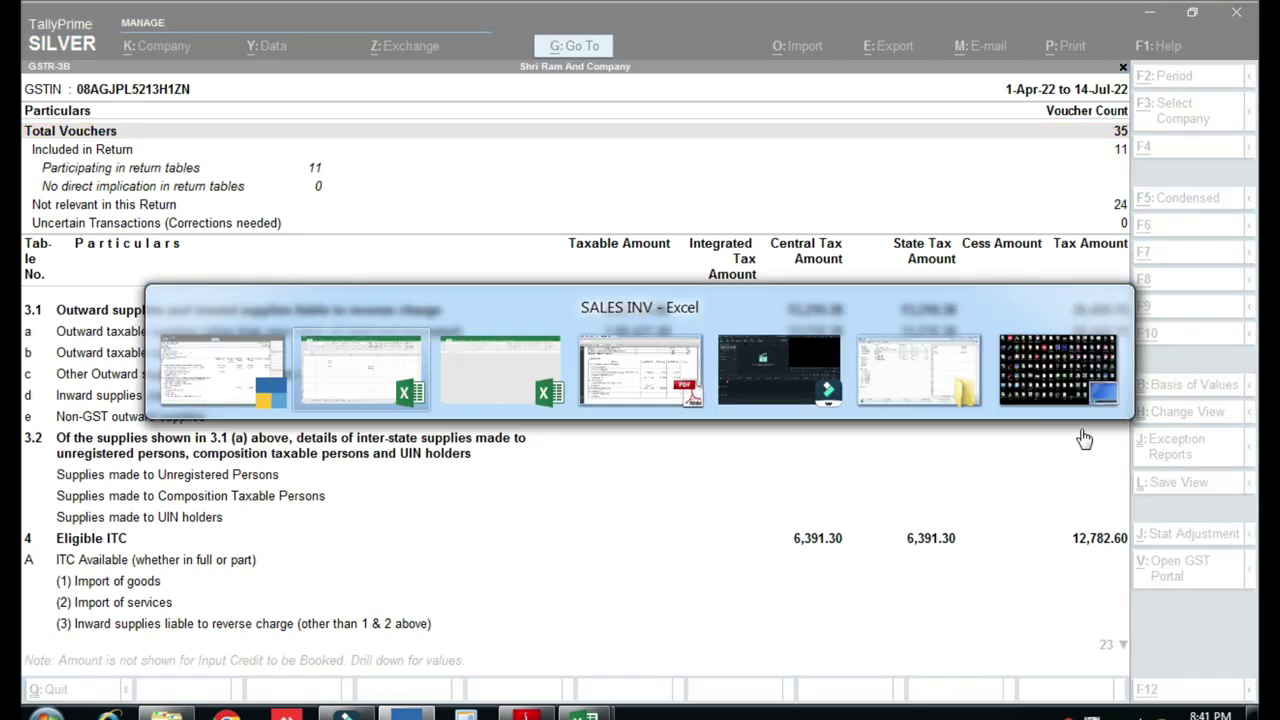
text(13,210.38)
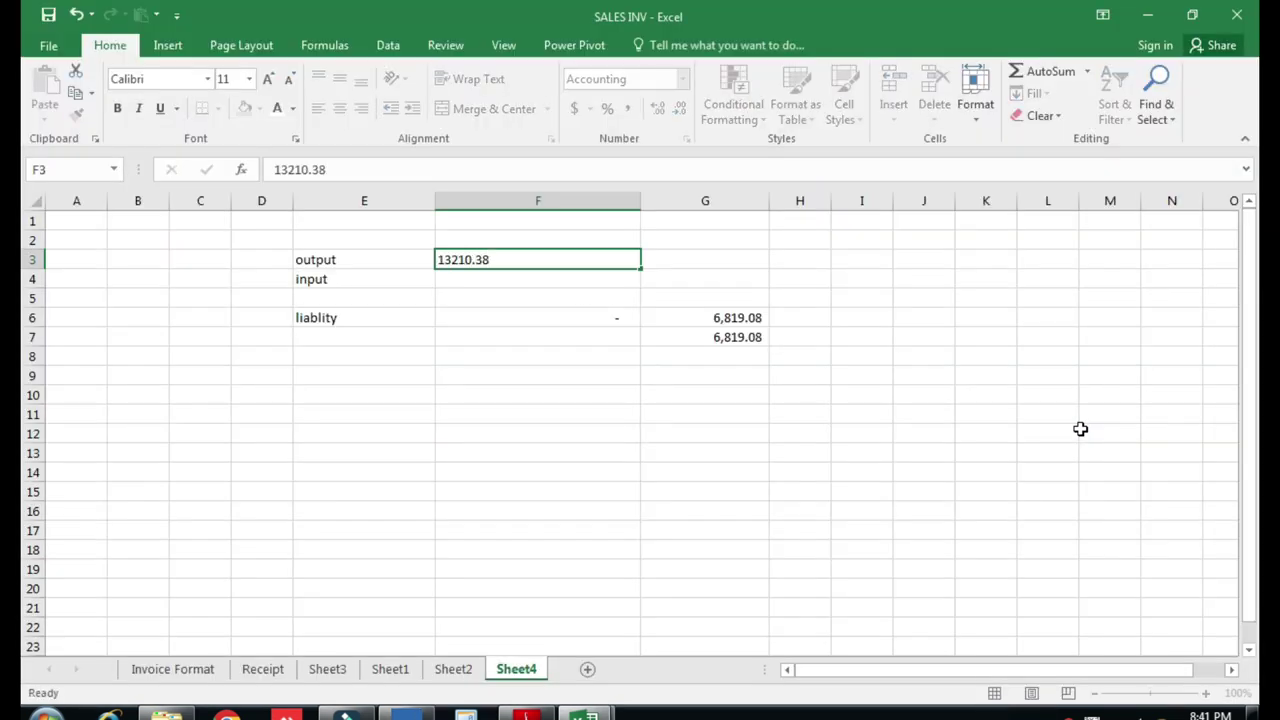
key(Return)
key(Up)
key(Right)
text(13210.1)
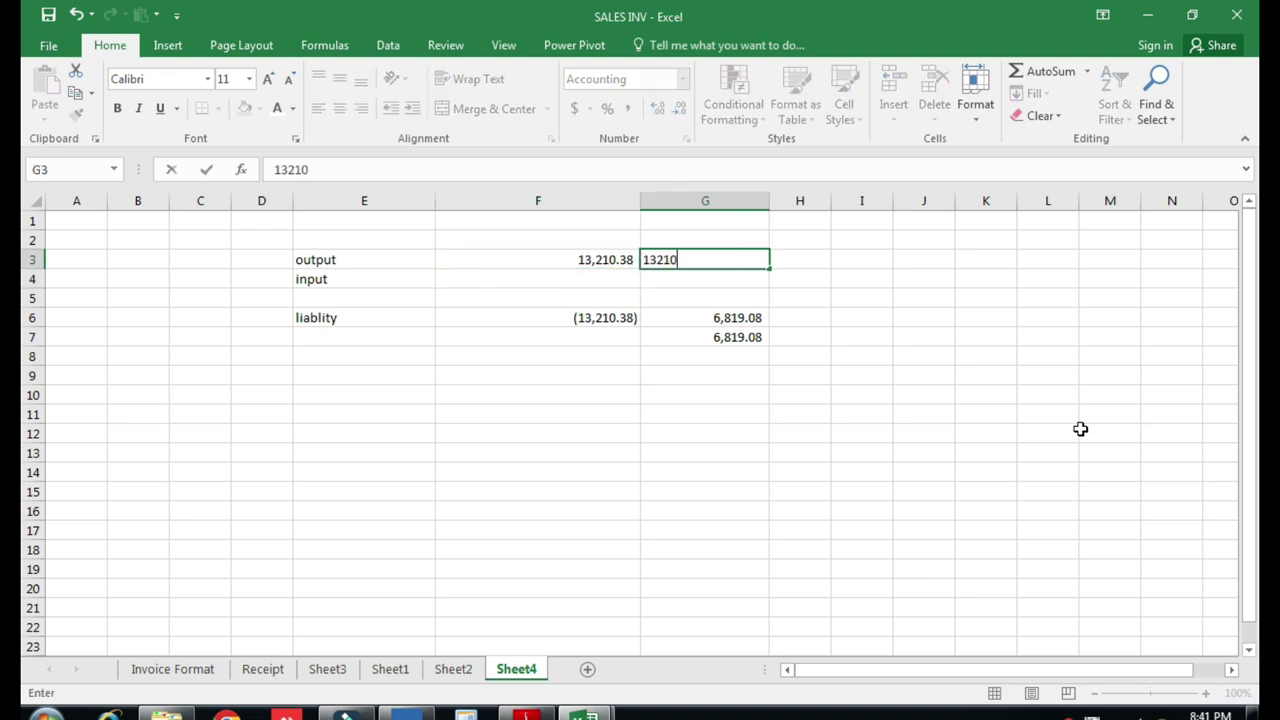
key(BackSpace)
text(38)
key(Return)
Label the two tax columns above the output amounts C in F2 and S in G2
key(Up)
key(Left)
key(Up)
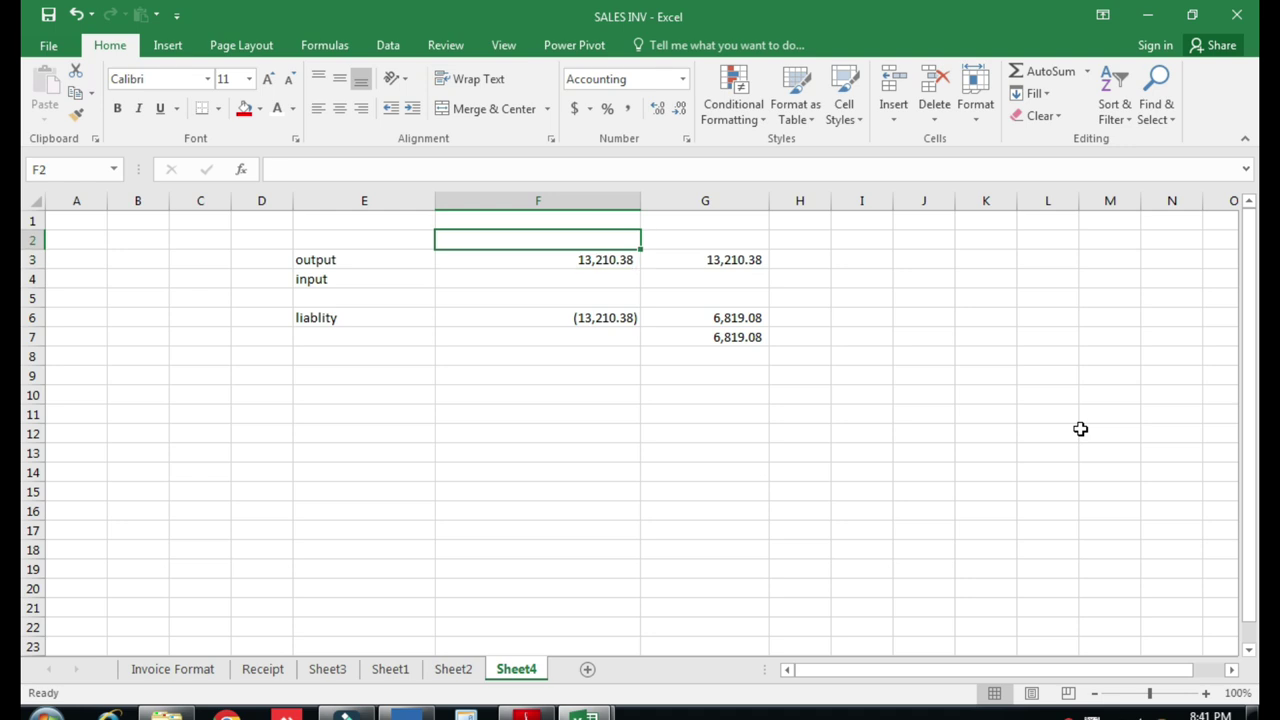
text(C)
key(Tab)
text(S)
key(Return)
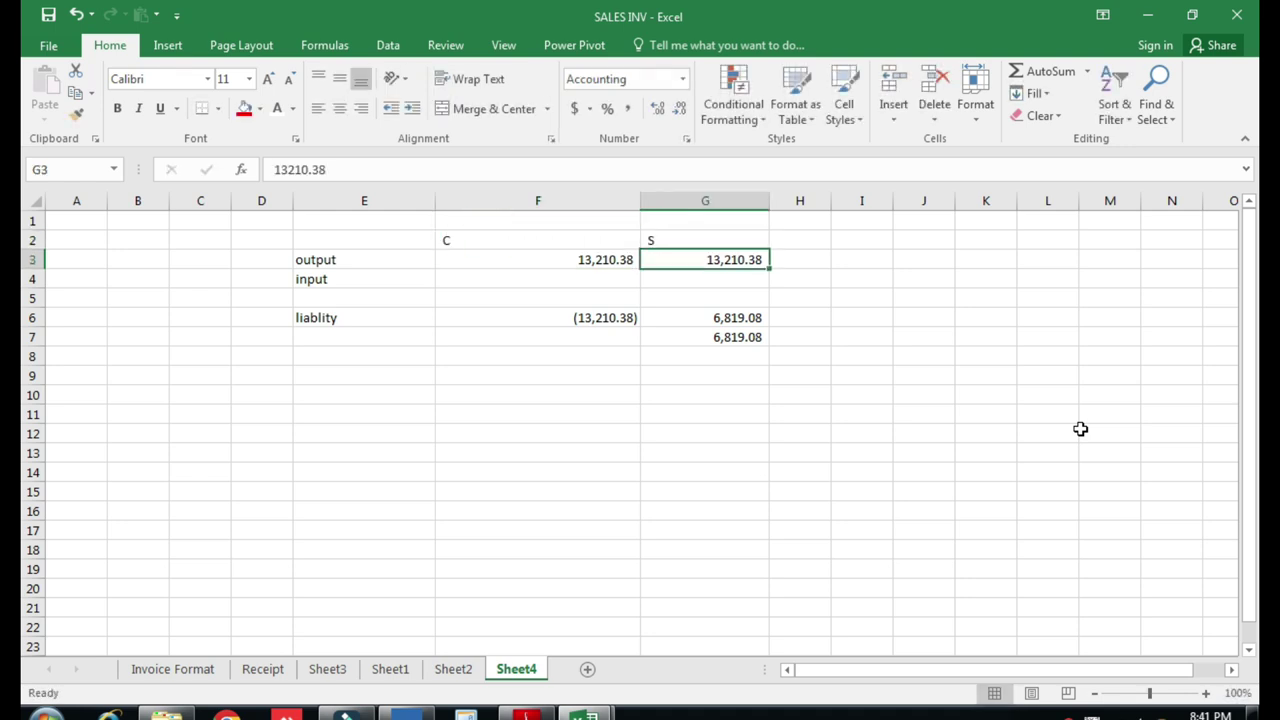
Switch to TallyPrime and examine the central and state tax amounts of Eligible ITC in the GSTR-3B report
key(Down)
key(Left)
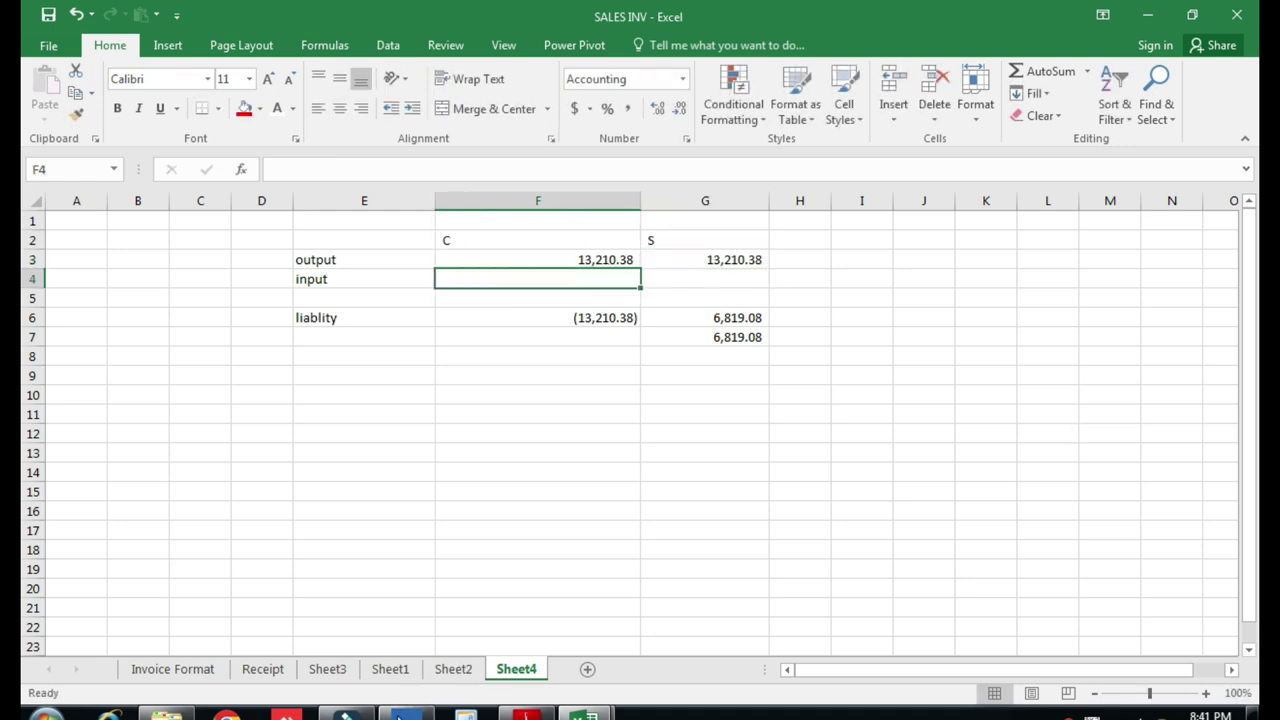
key(alt+Tab)
key(Down)
key(Down)
key(Down)
key(Down)
key(Down)
key(Down)
key(Down)
key(Down)
key(Down)
key(Down)
key(Down)
key(Down)
key(Down)
key(Down)
key(Down)
key(Down)
key(Down)
key(Down)
key(Down)
key(Down)
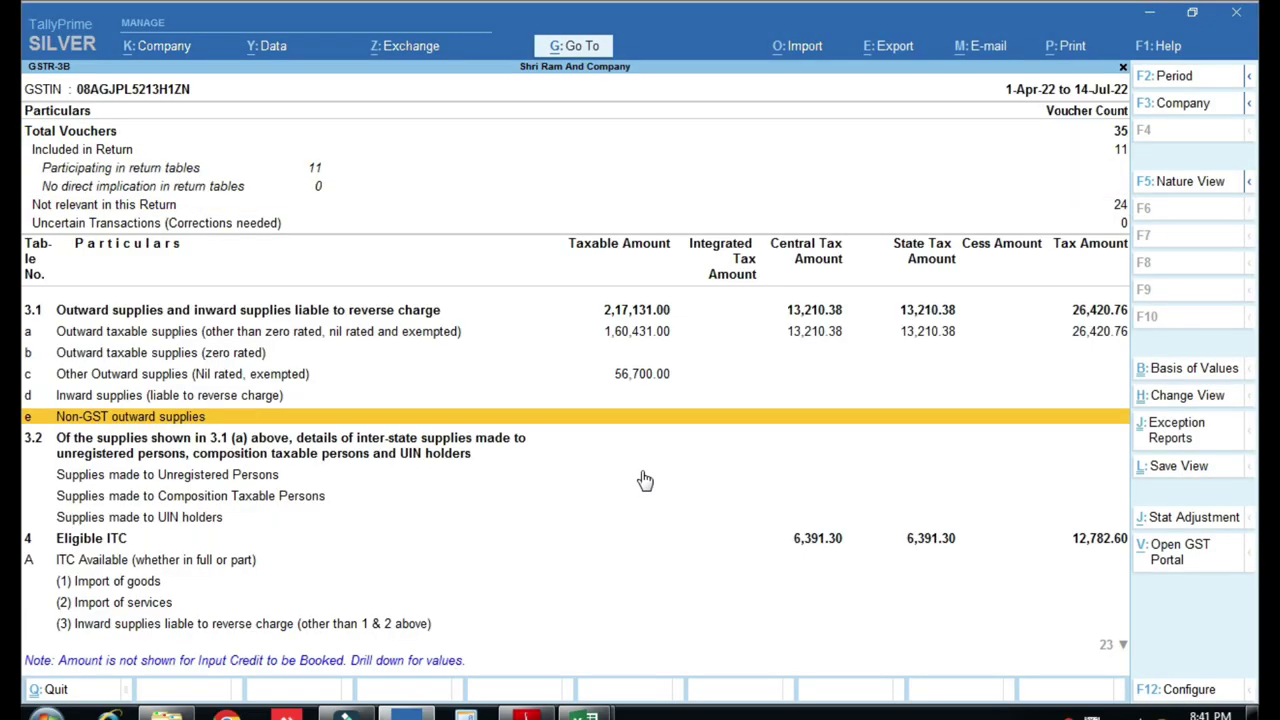
key(Down)
key(Down)
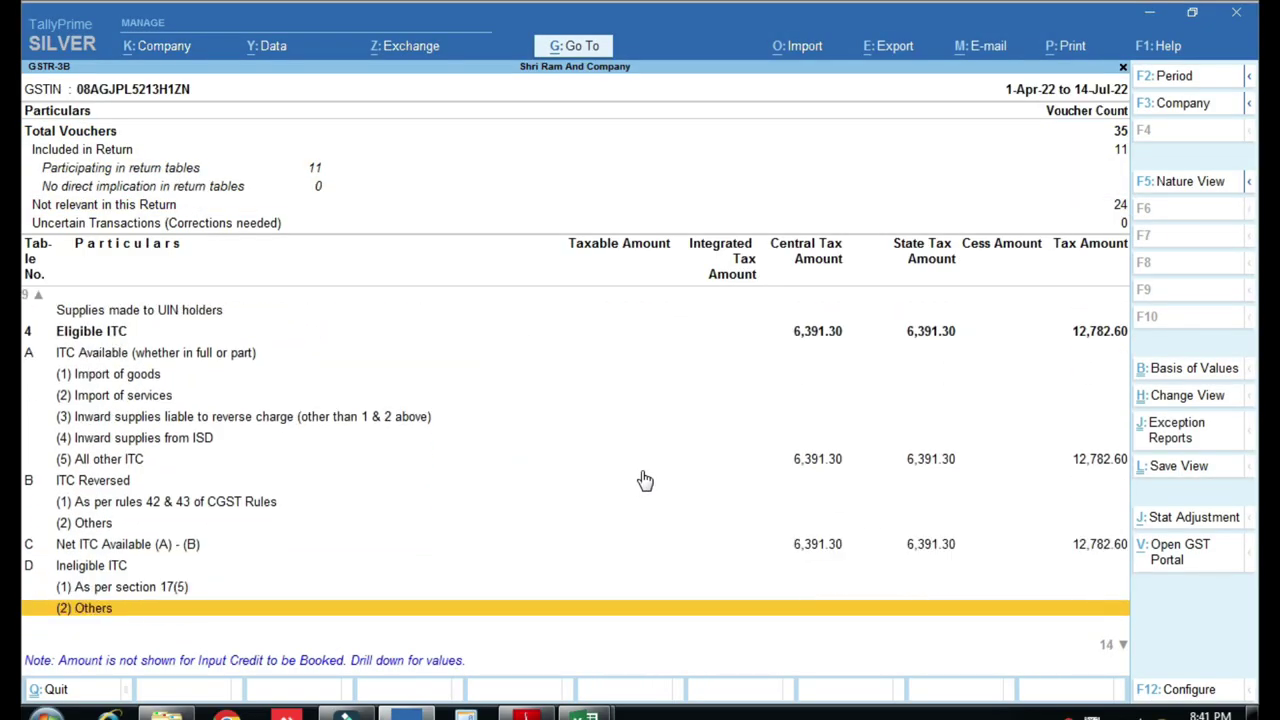
key(ctrl)
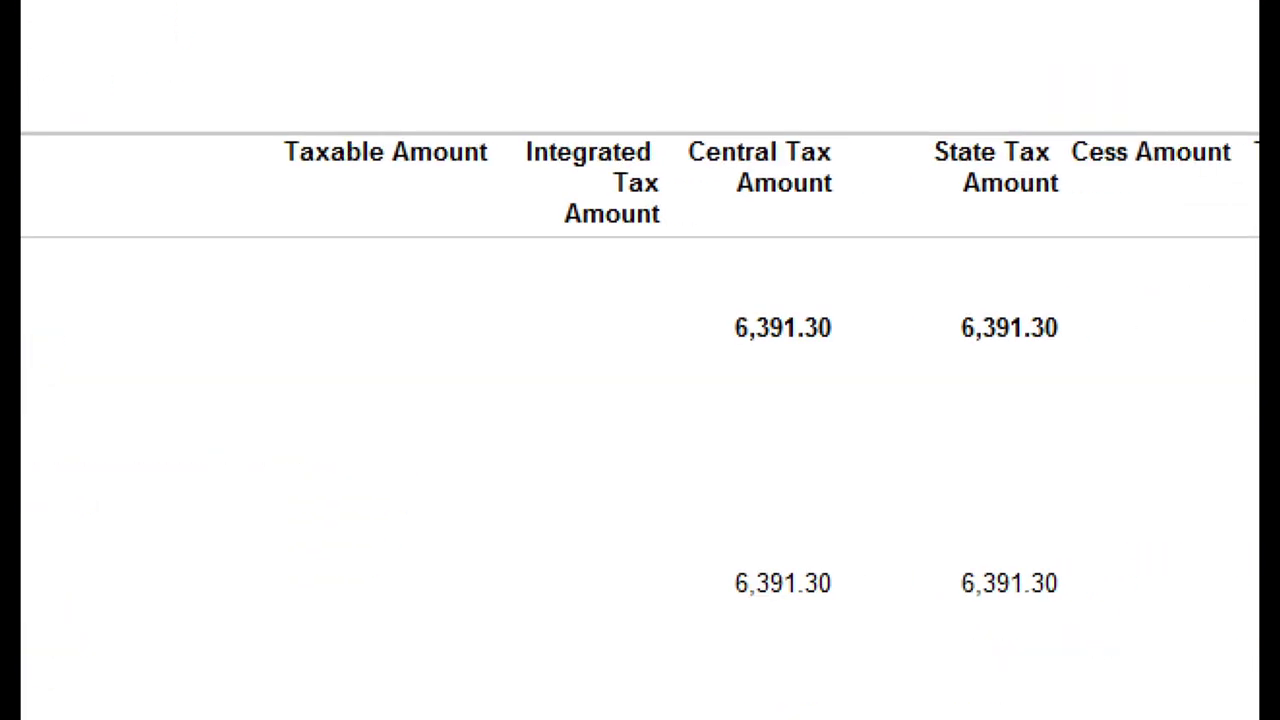
Switch back to Excel and enter 6391.30 as the input amount in both F4 and G4
click(864, 404)
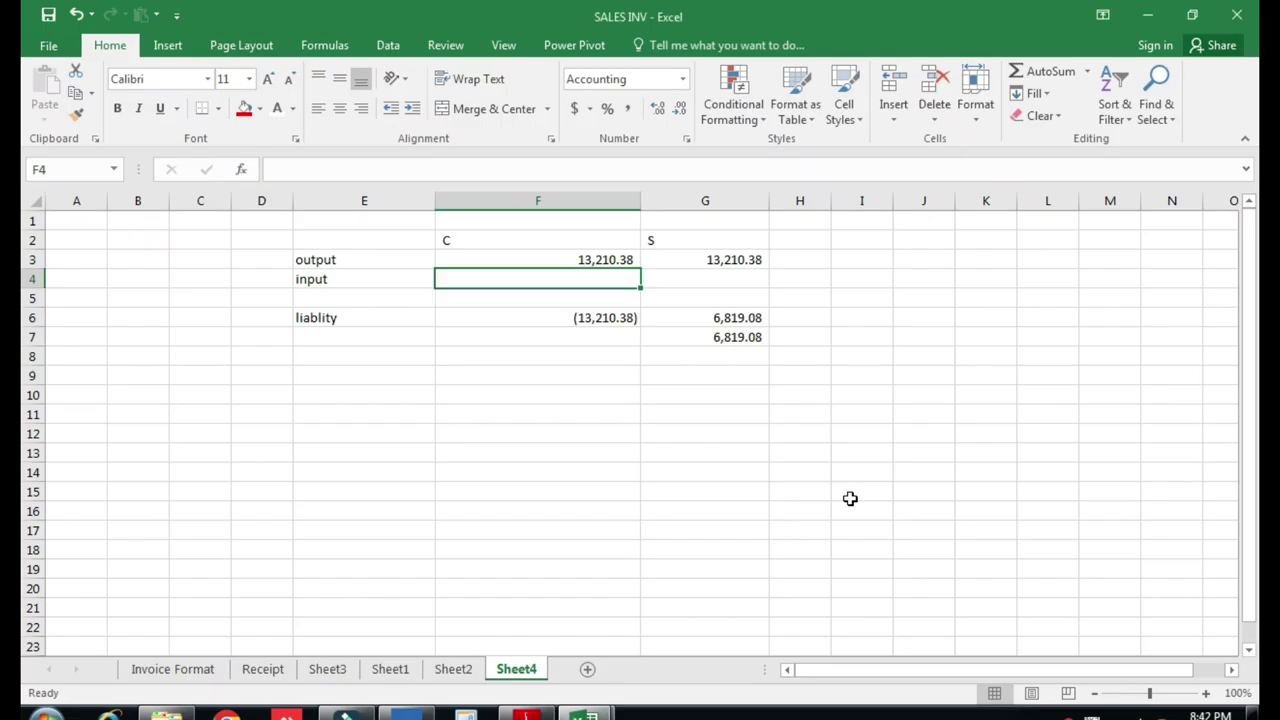
text(6,391.30)
key(Return)
key(Up)
key(Right)
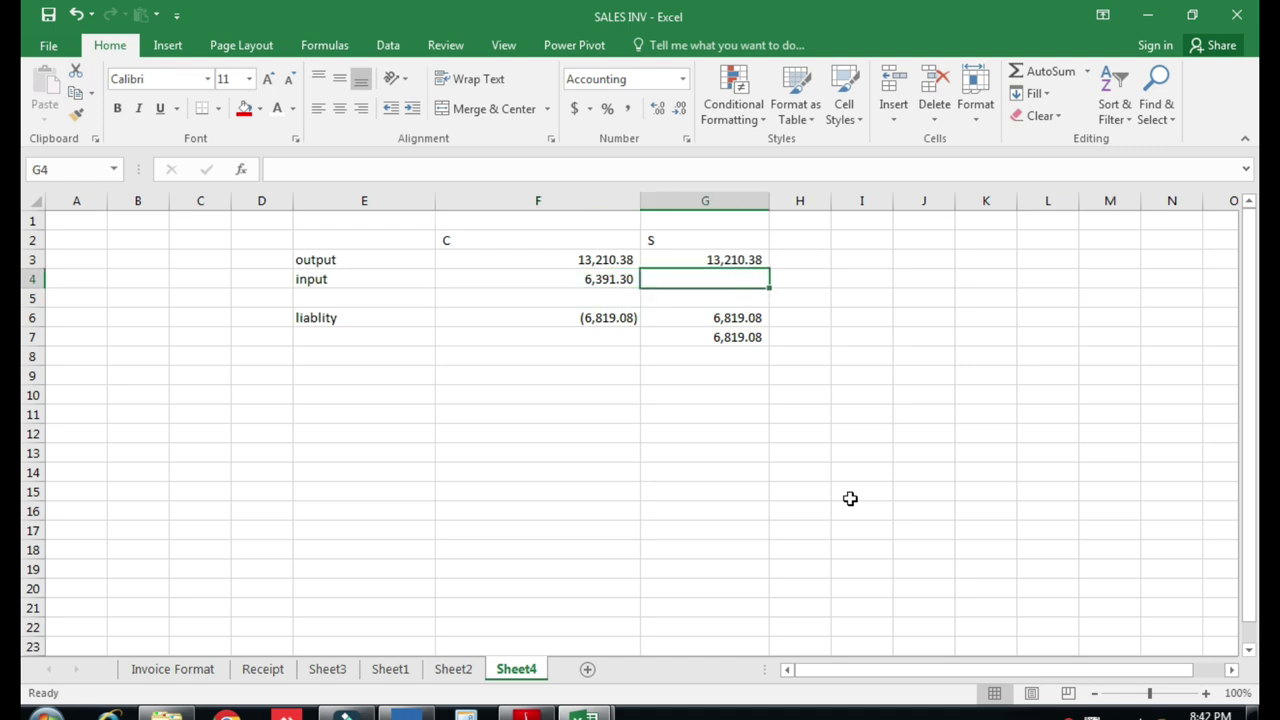
text(6391.30)
key(Return)
Clear the old liability amounts from cells G6 and G7
key(Down)
key(Down)
key(Delete)
key(Up)
key(Delete)
key(Right)
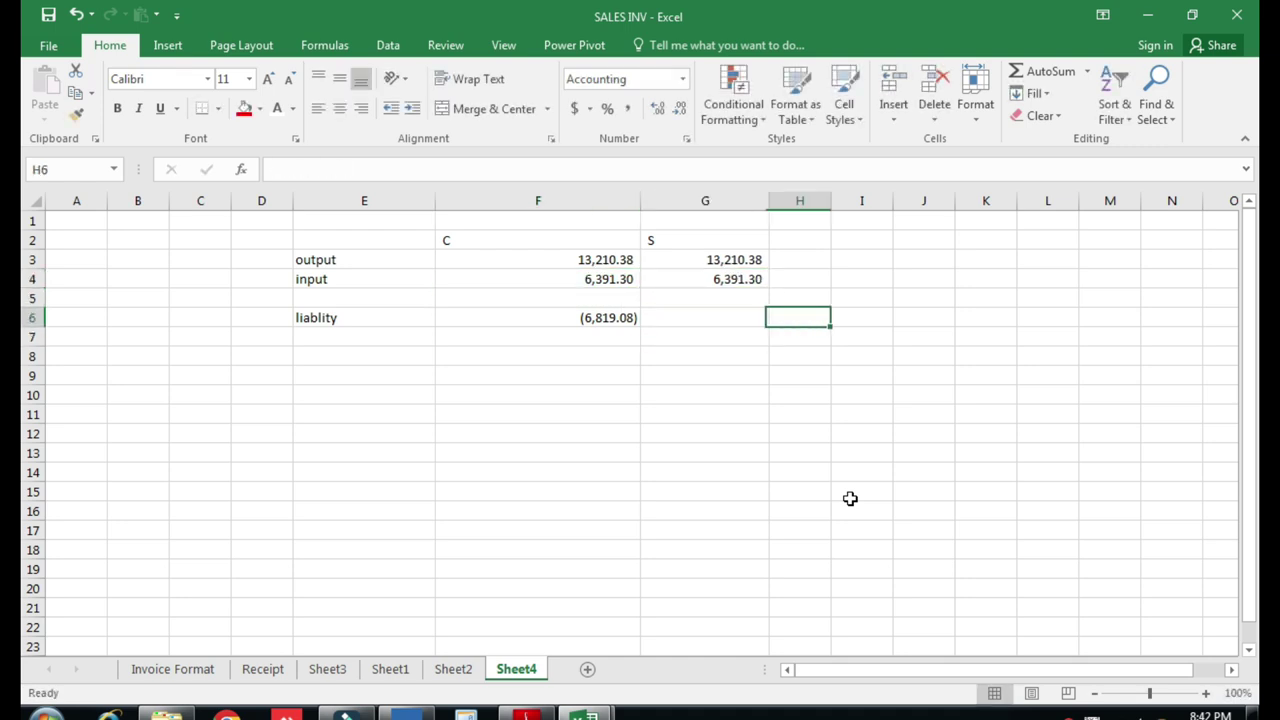
Copy the liability formula from F6 into G6 and narrow columns F and G to fit their amounts
key(Left)
key(Left)
key(ctrl+c)
key(Right)
key(Right)
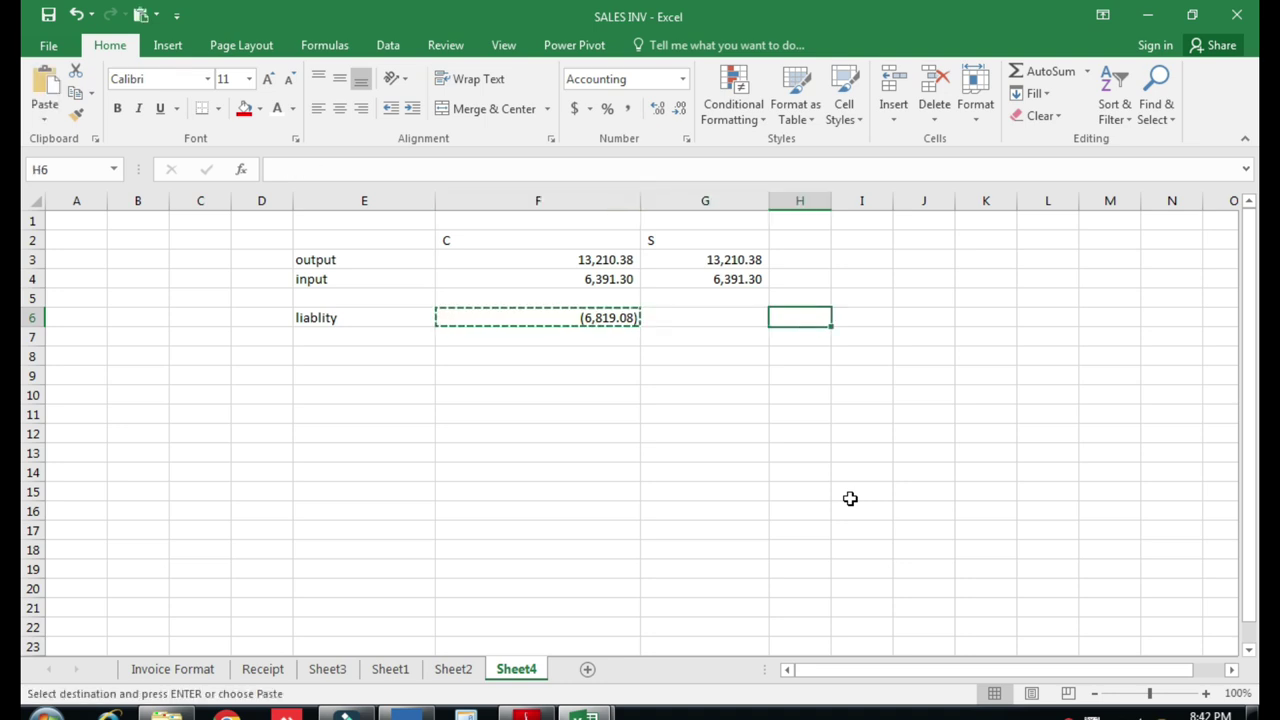
key(Left)
key(ctrl+v)
key(Escape)
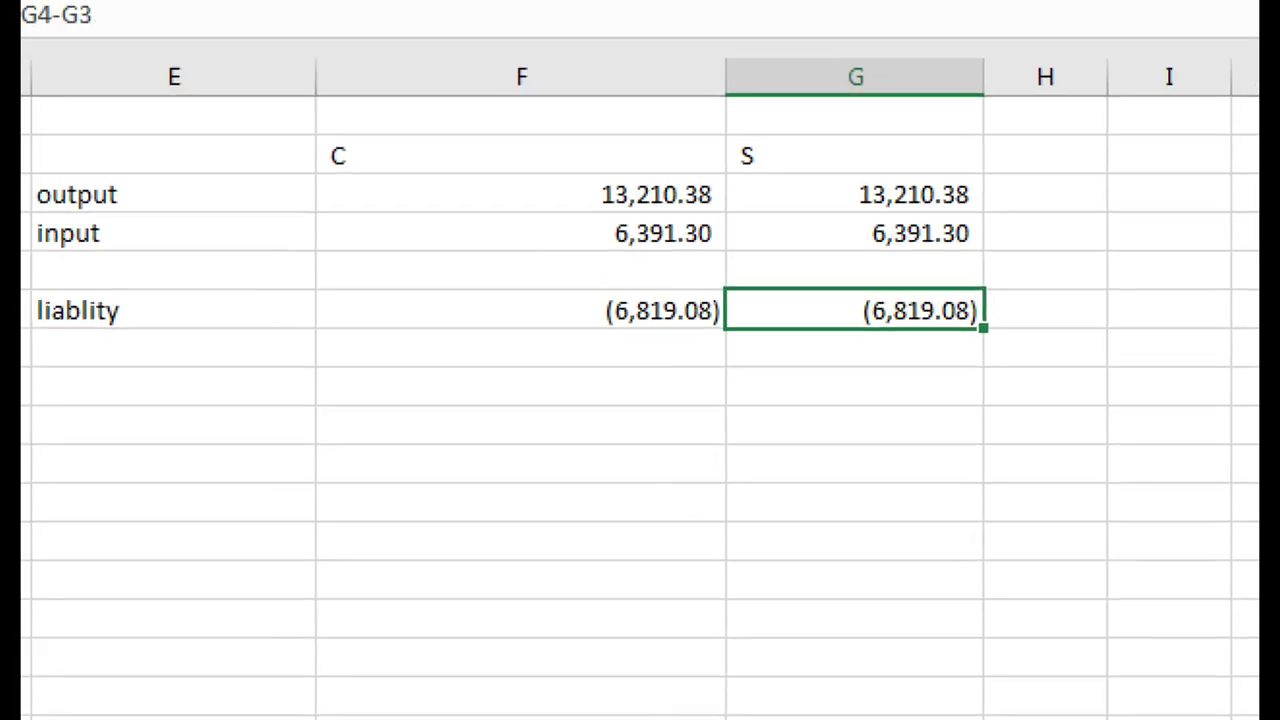
mouse_move(592, 283)
mouse_down()
mouse_move(594, 318)
mouse_move(943, 377)
mouse_move(1034, 352)
mouse_up()
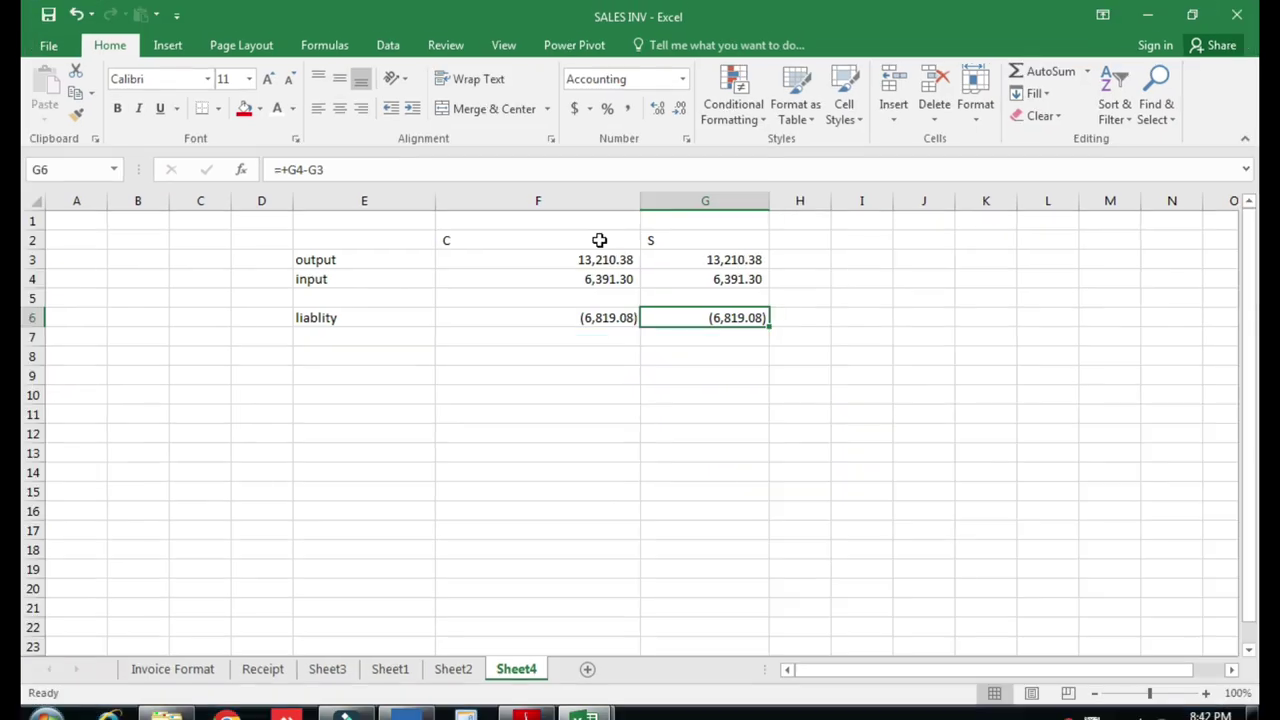
double_click(635, 201)
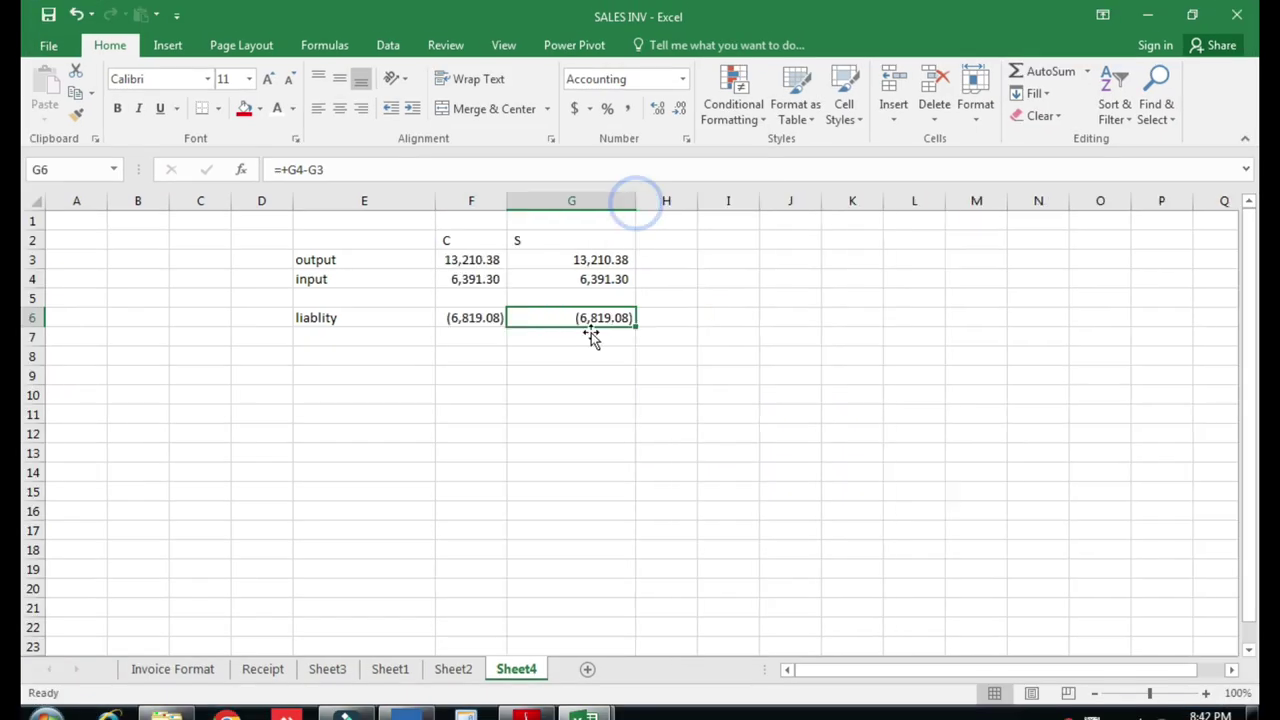
Switch to TallyPrime, leave the GSTR-3B report and open the Balance Sheet
key(alt+Tab)
key(Escape)
key(Escape)
key(Escape)
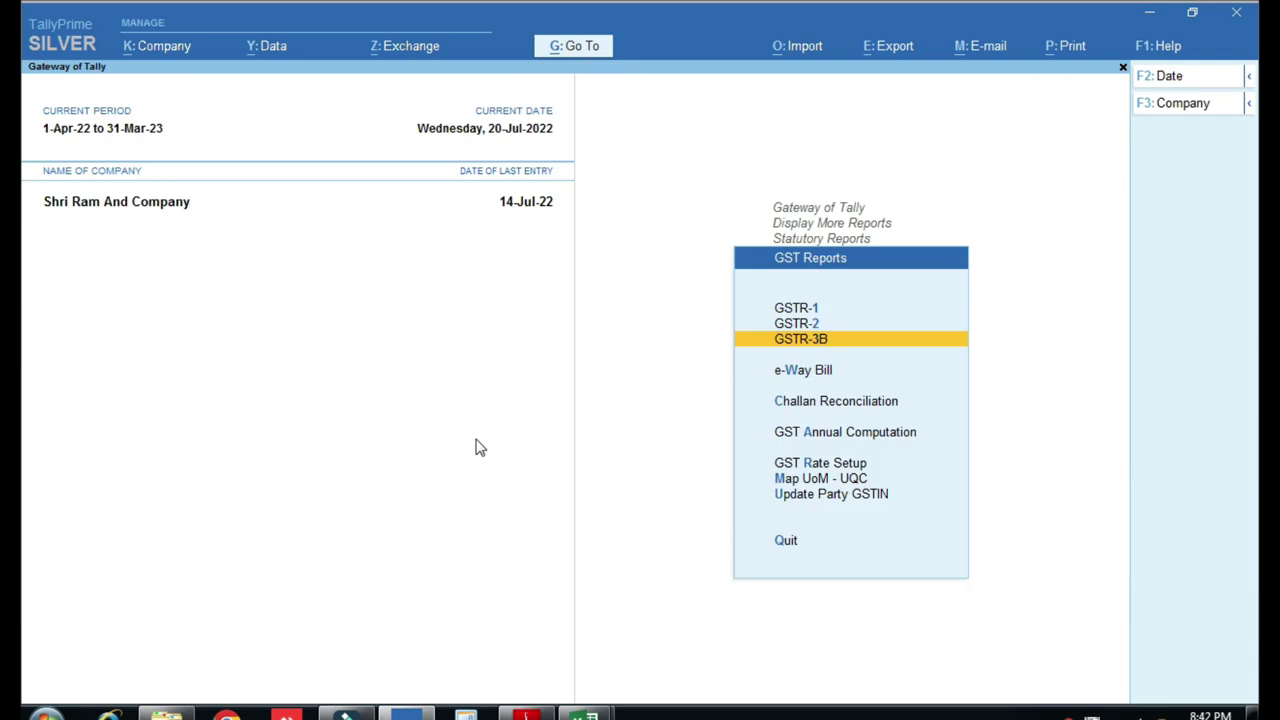
key(Escape)
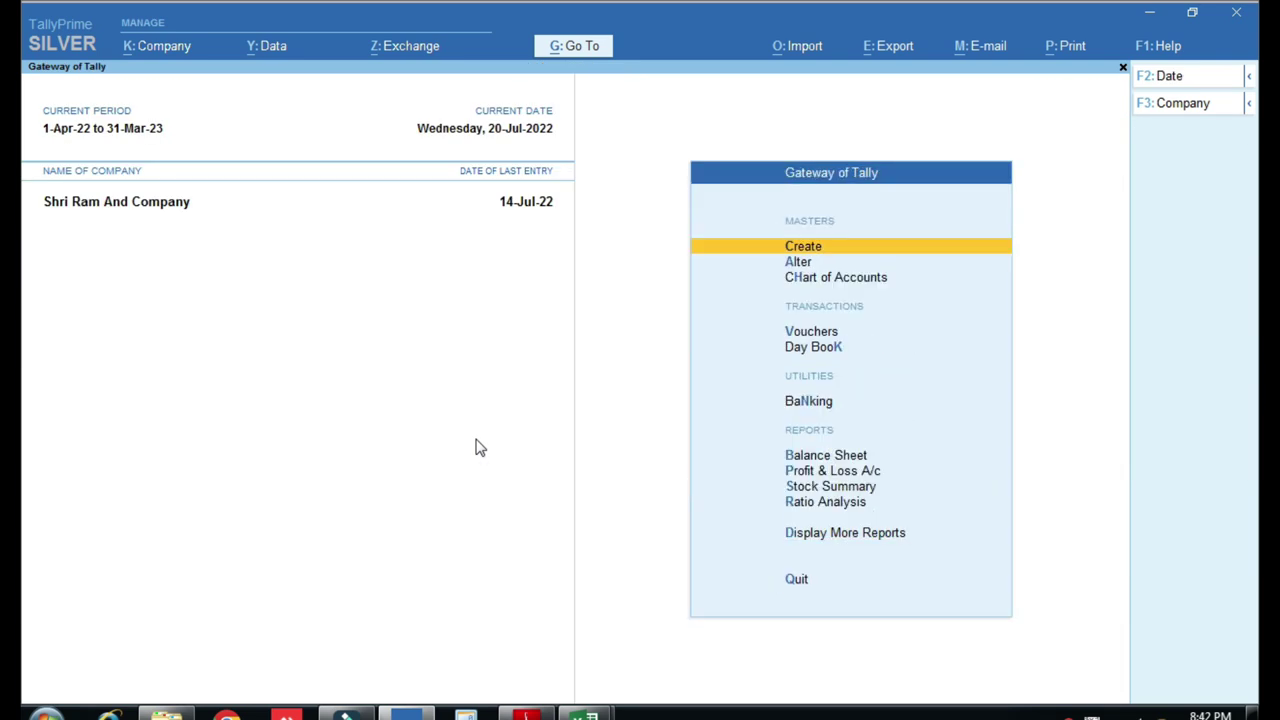
key(b)
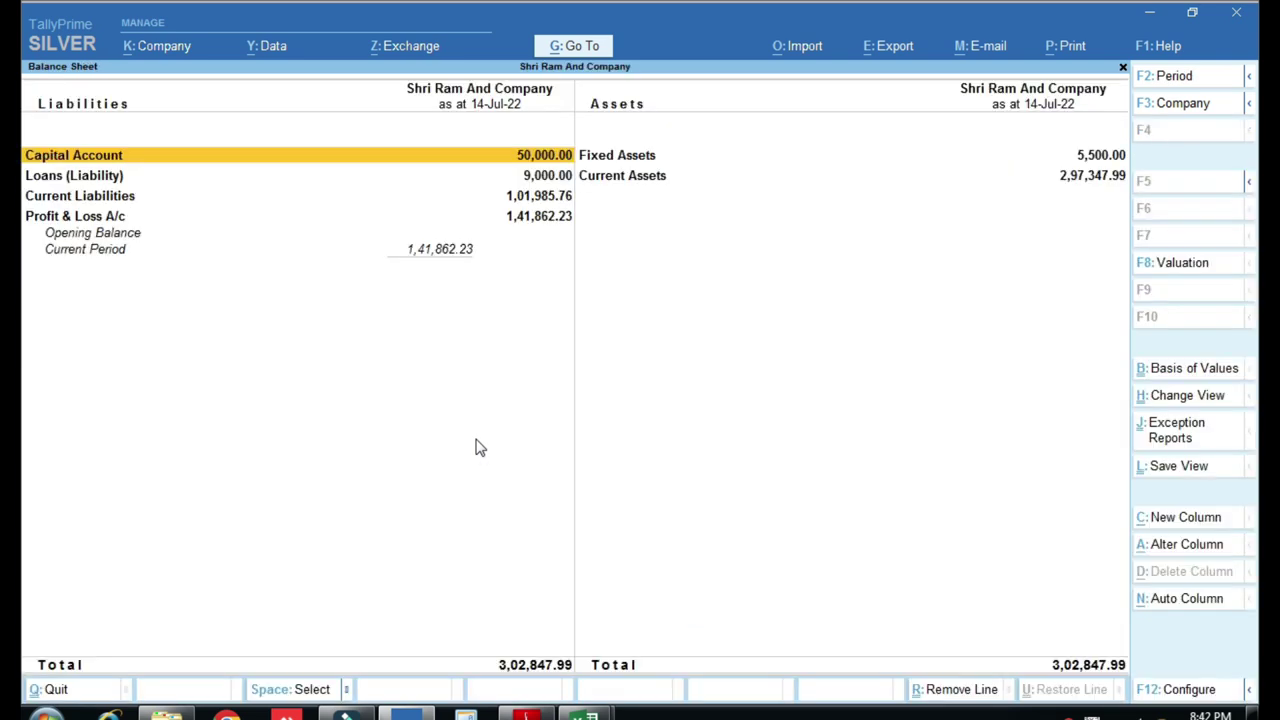
Show the Balance Sheet in detail and open the Duties & Taxes group under Current Liabilities
key(alt+F5)
key(Down)
key(Down)
key(Down)
key(Down)
key(Down)
key(Return)
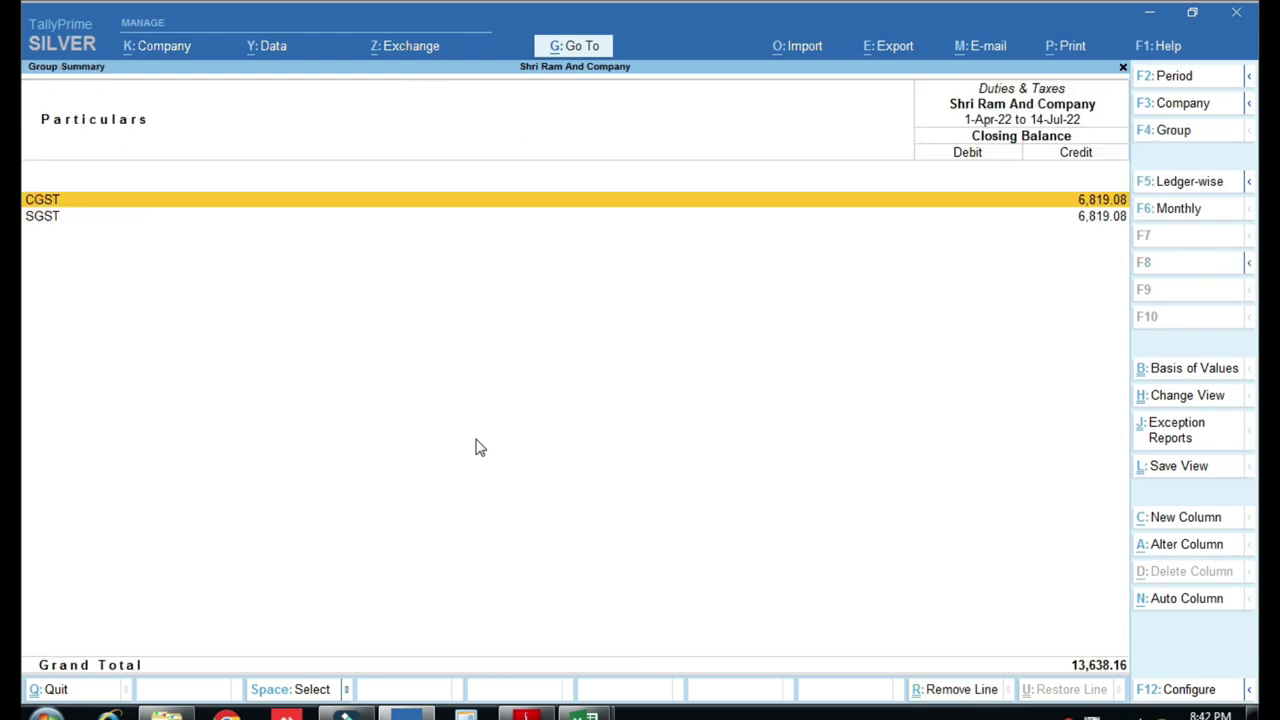
Open the CGST ledger's monthly summary and highlight April
key(ctrl)
key(Return)
key(Up)
key(Up)
key(Up)
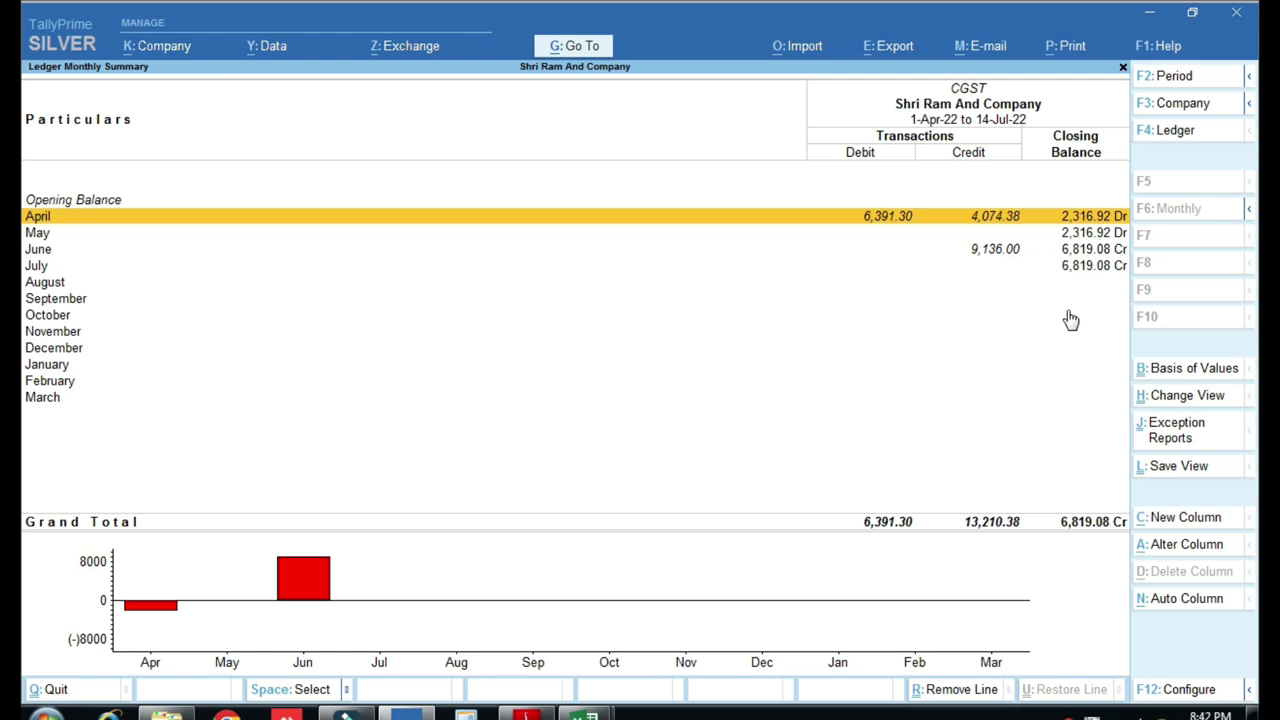
Open the CGST ledger vouchers and extend their period to 14-7 to review the debits and credits
key(Return)
key(F2)
key(Return)
text(14-7)
key(Return)
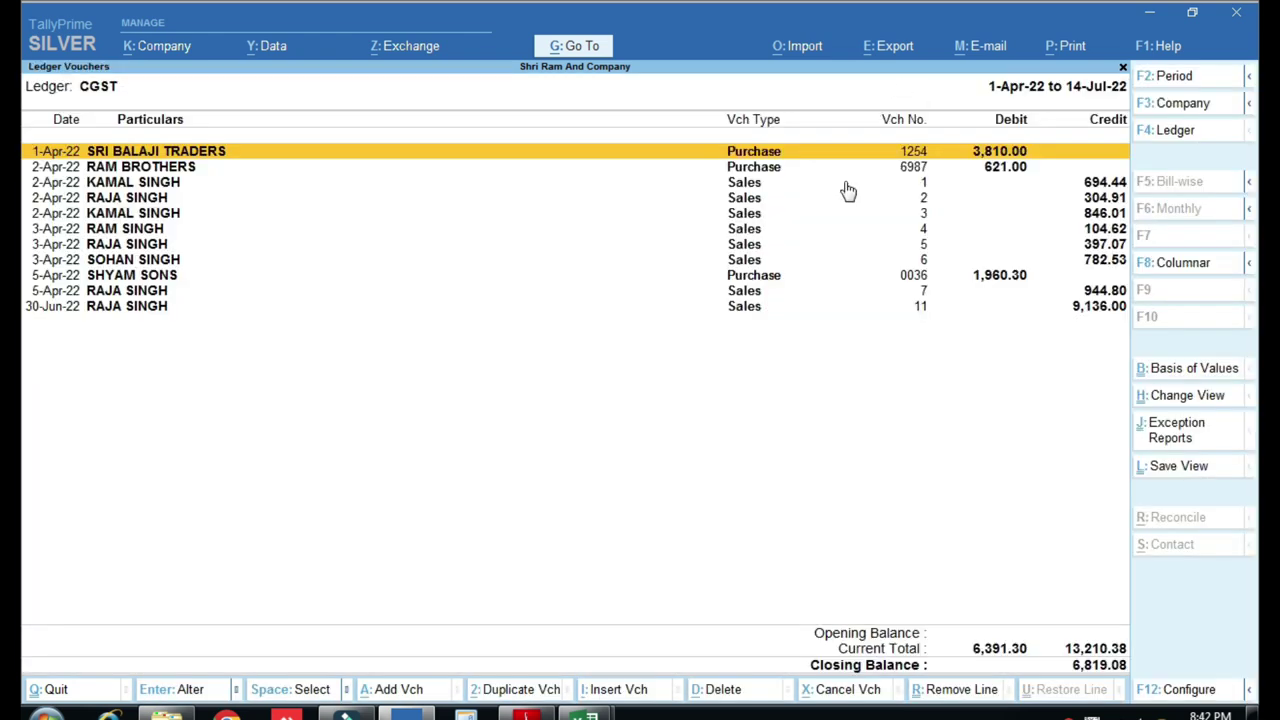
key(ctrl)
Close the CGST ledger, Duties & Taxes and Balance Sheet reports to return to the Gateway of Tally
key(F6)
key(Escape)
key(Escape)
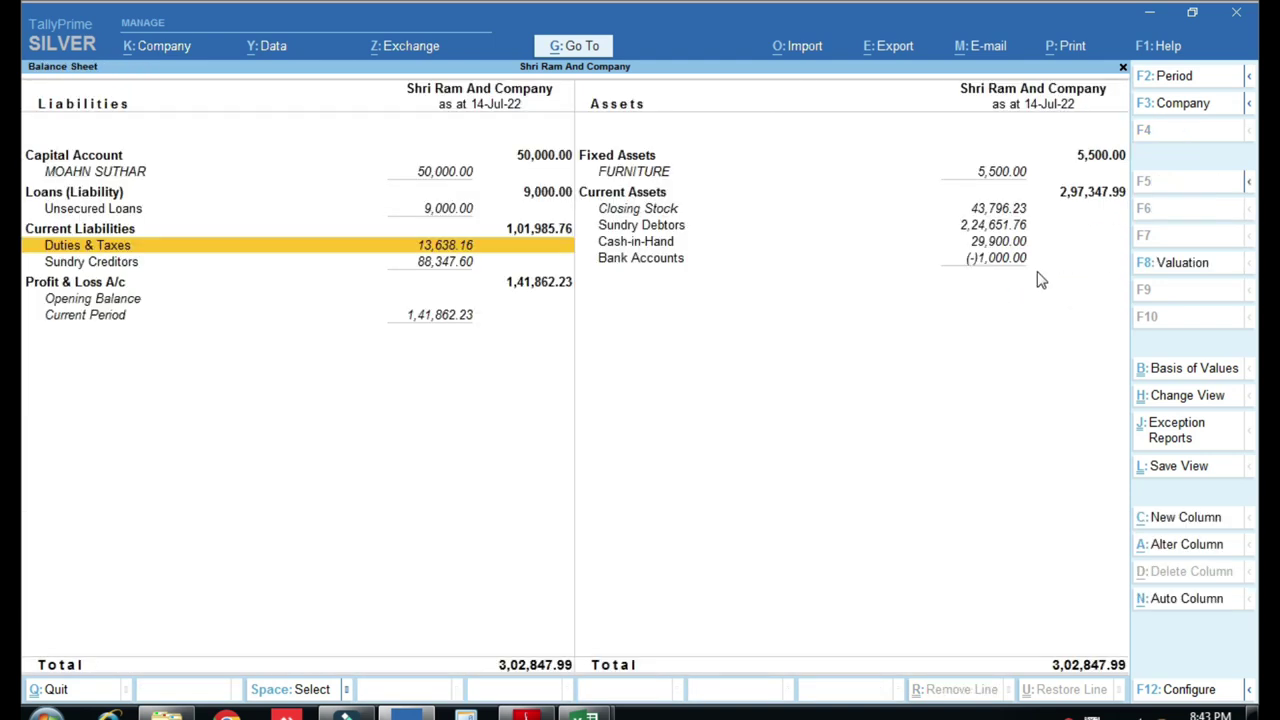
key(Escape)
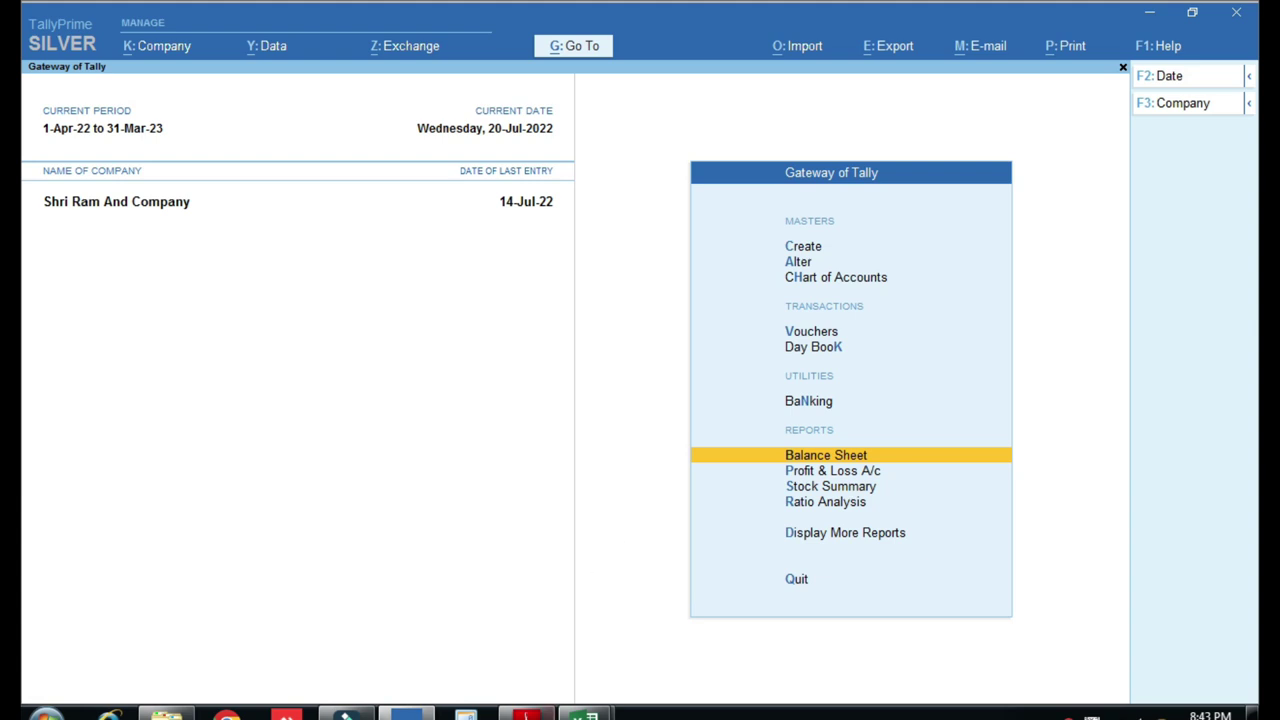
Switch to Excel and examine the Sri Transport Company(UD) bill on Sheet1, selecting its freight amount in H11
mouse_move(588, 714)
click(500, 663)
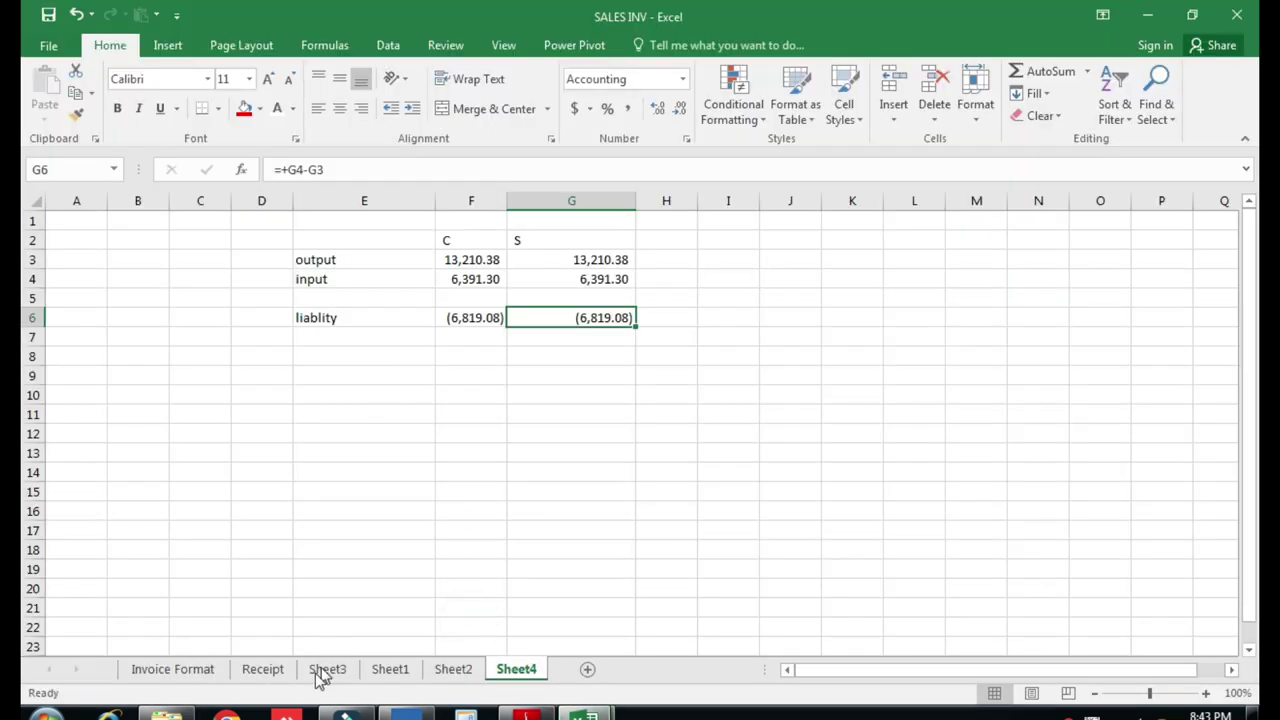
click(390, 669)
scroll(418, 486, down, 2)
scroll(418, 486, up, 2)
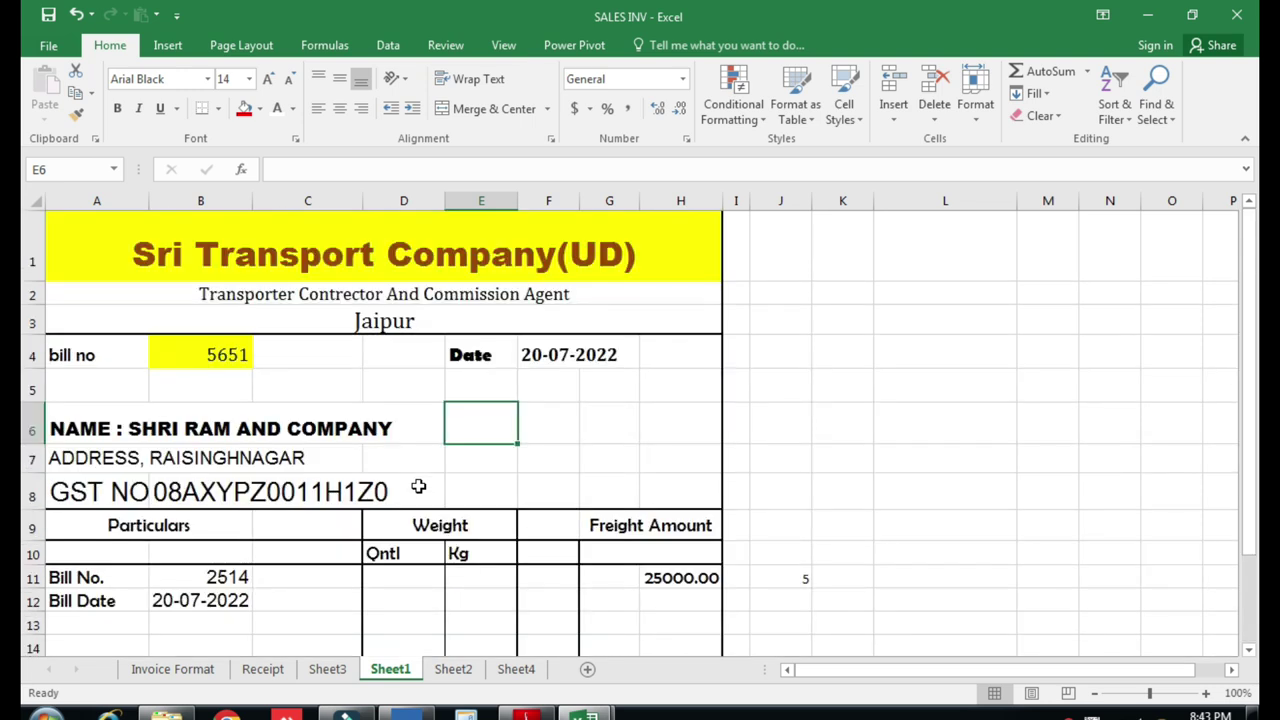
scroll(477, 474, down, 2)
click(654, 346)
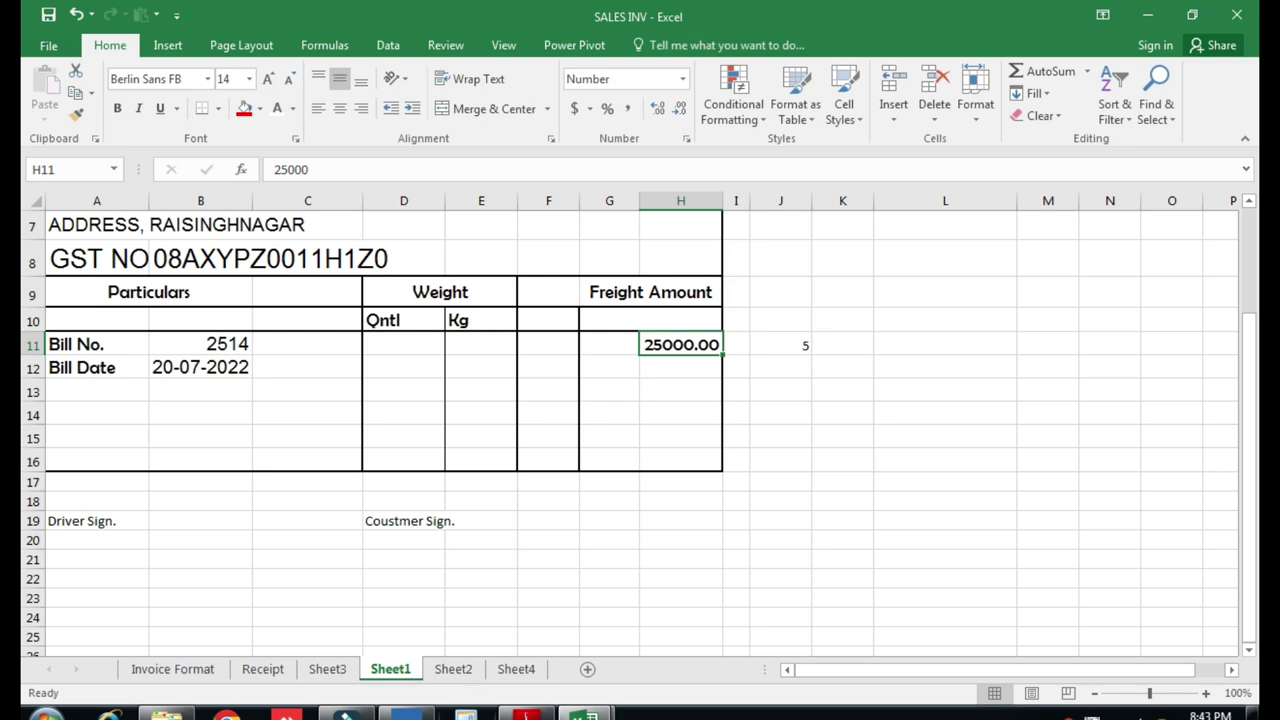
Switch to TallyPrime and open a new Purchase voucher for entry
click(410, 712)
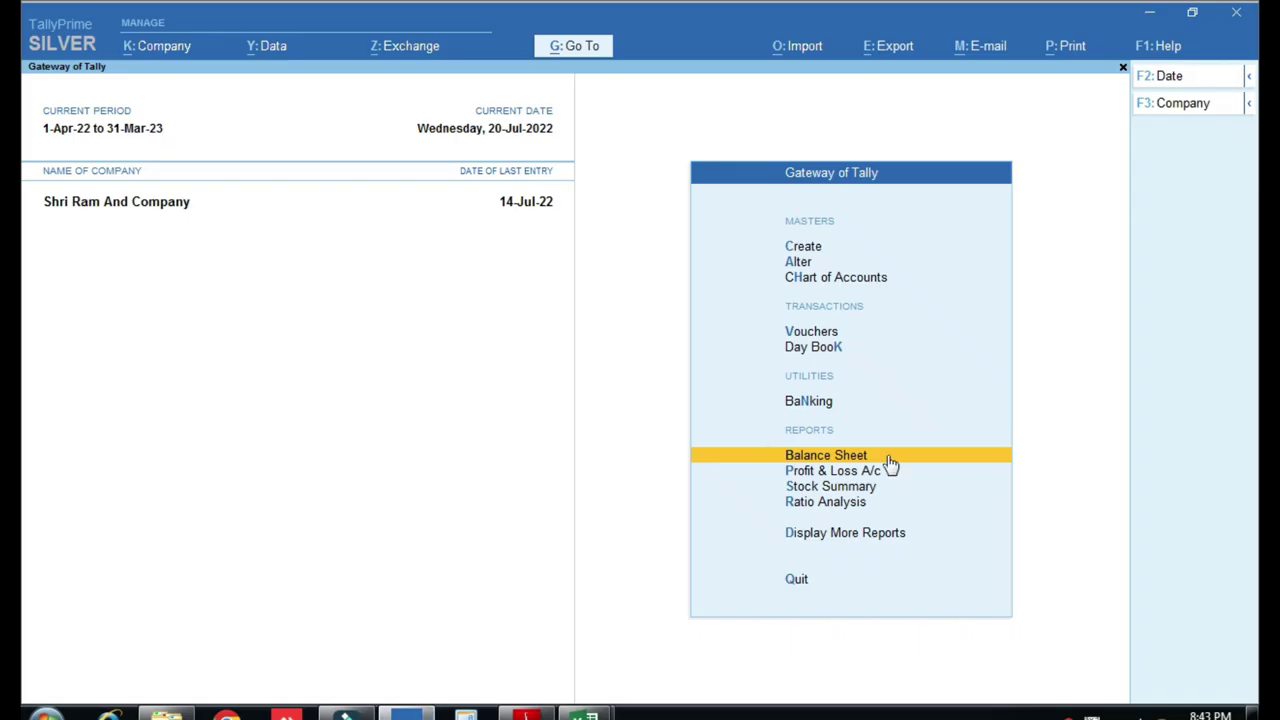
key(Up)
key(Up)
key(Return)
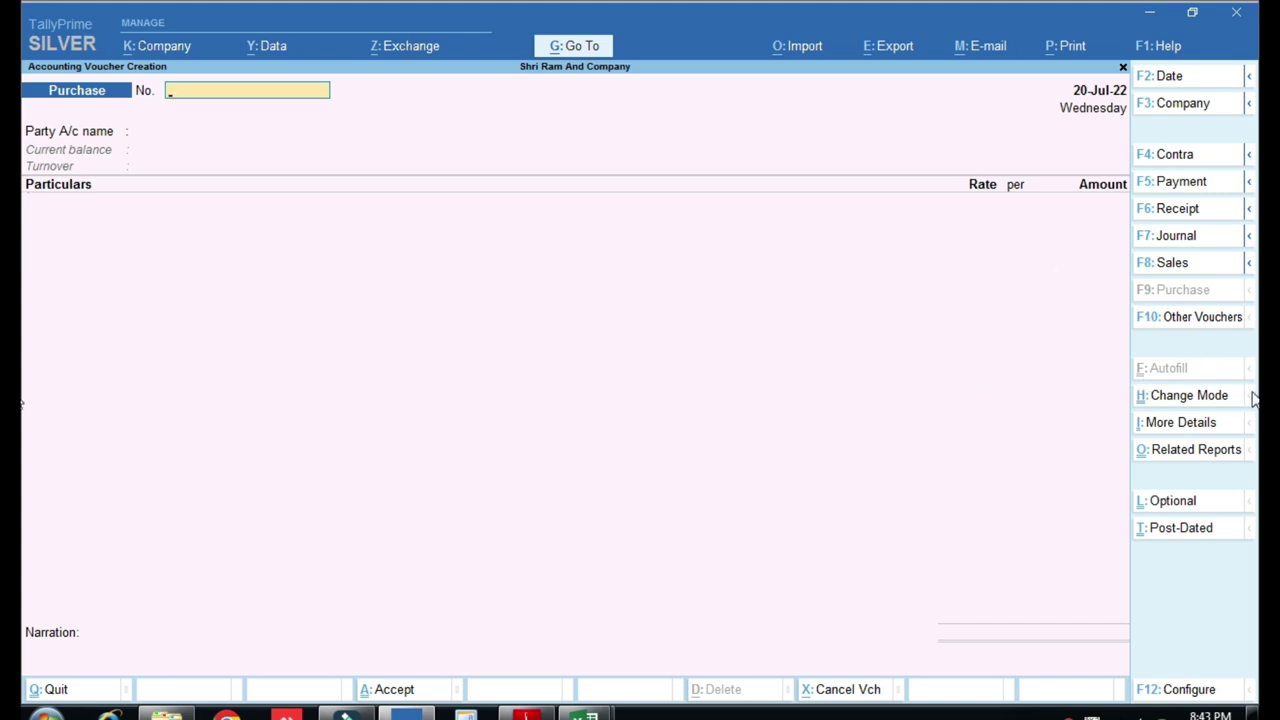
Set the Purchase voucher's entry mode to Accounting Invoice
click(1194, 400)
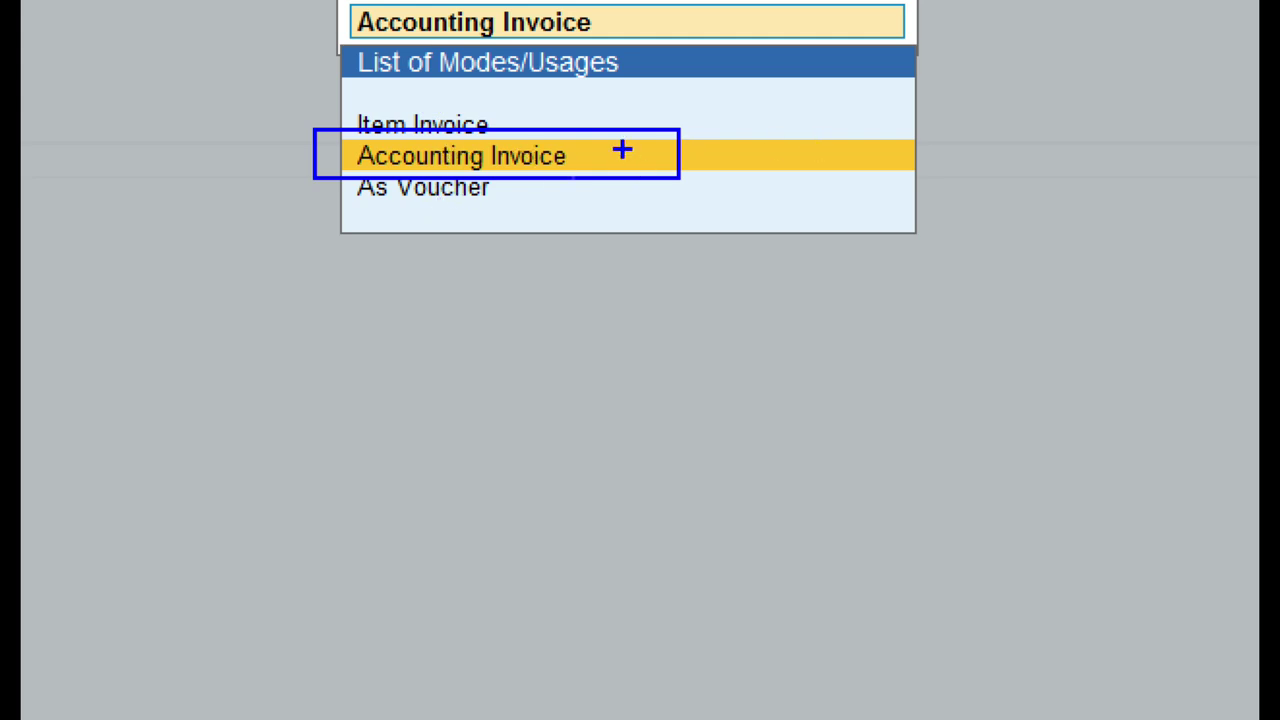
drag(622, 152, 778, 85)
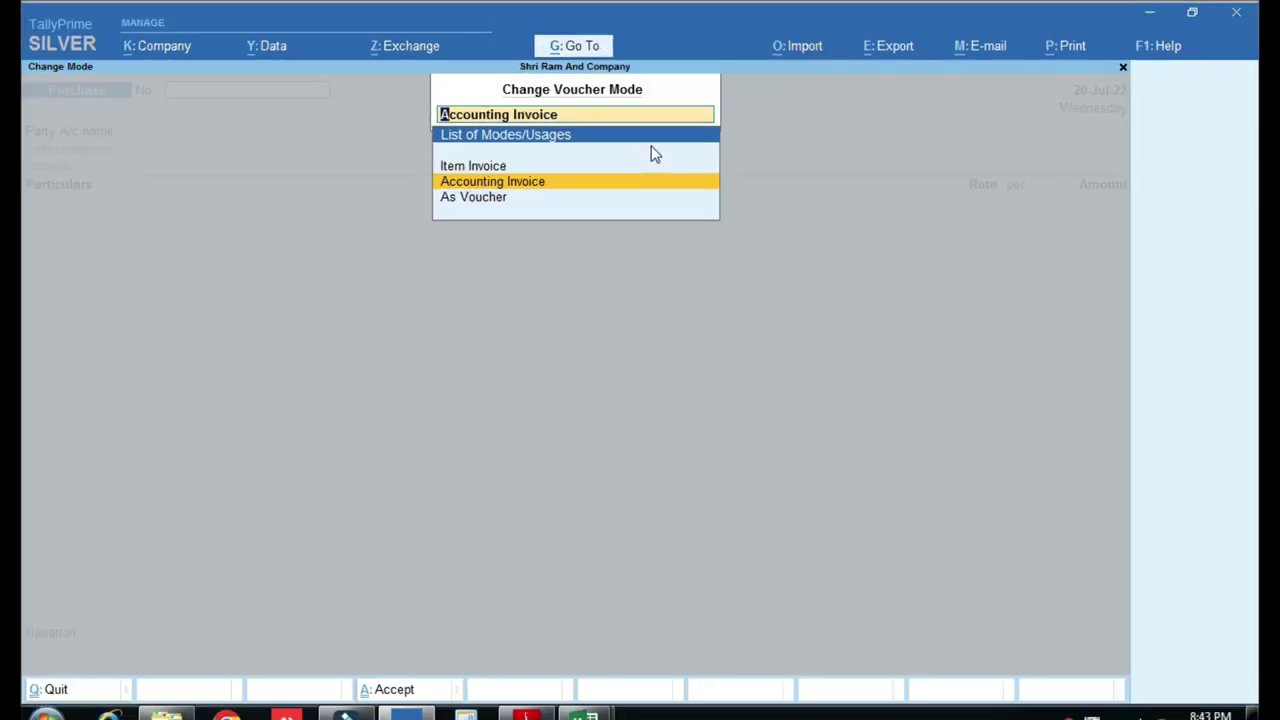
key(Return)
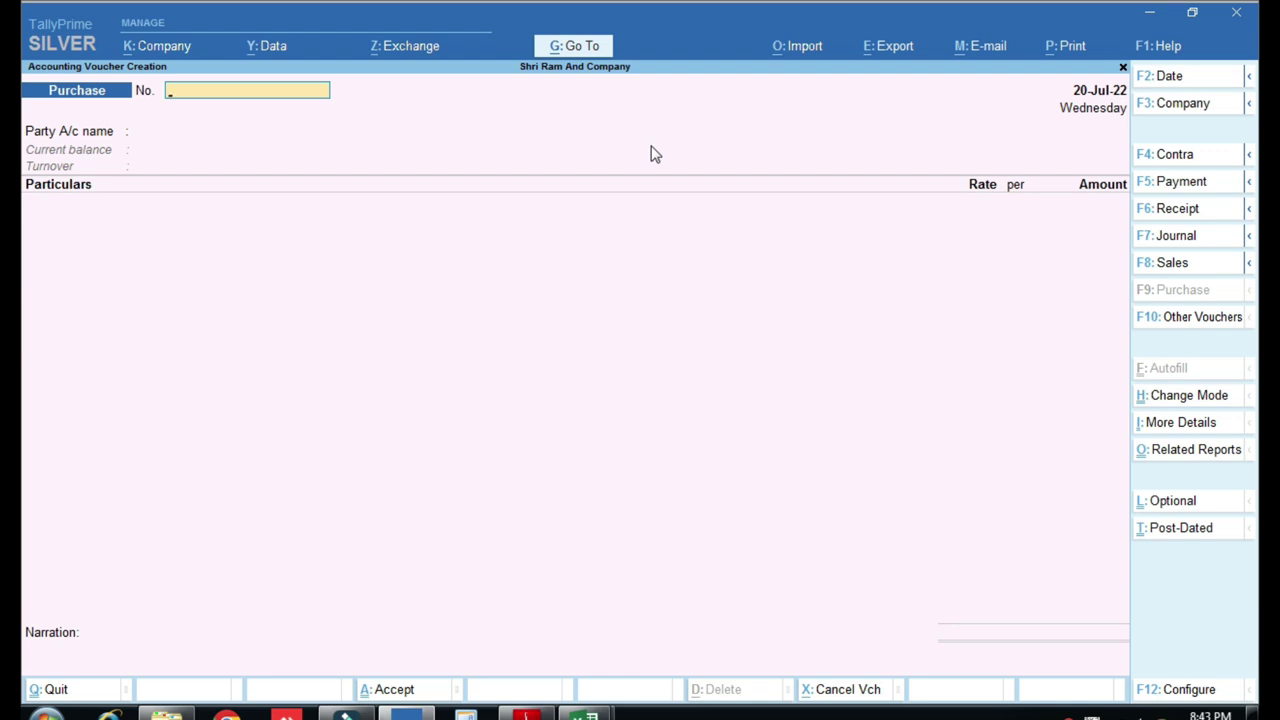
Close the blank Excel window and examine the bill number in B4 of the Sri Transport Company(UD) bill in SALES INV
mouse_move(590, 712)
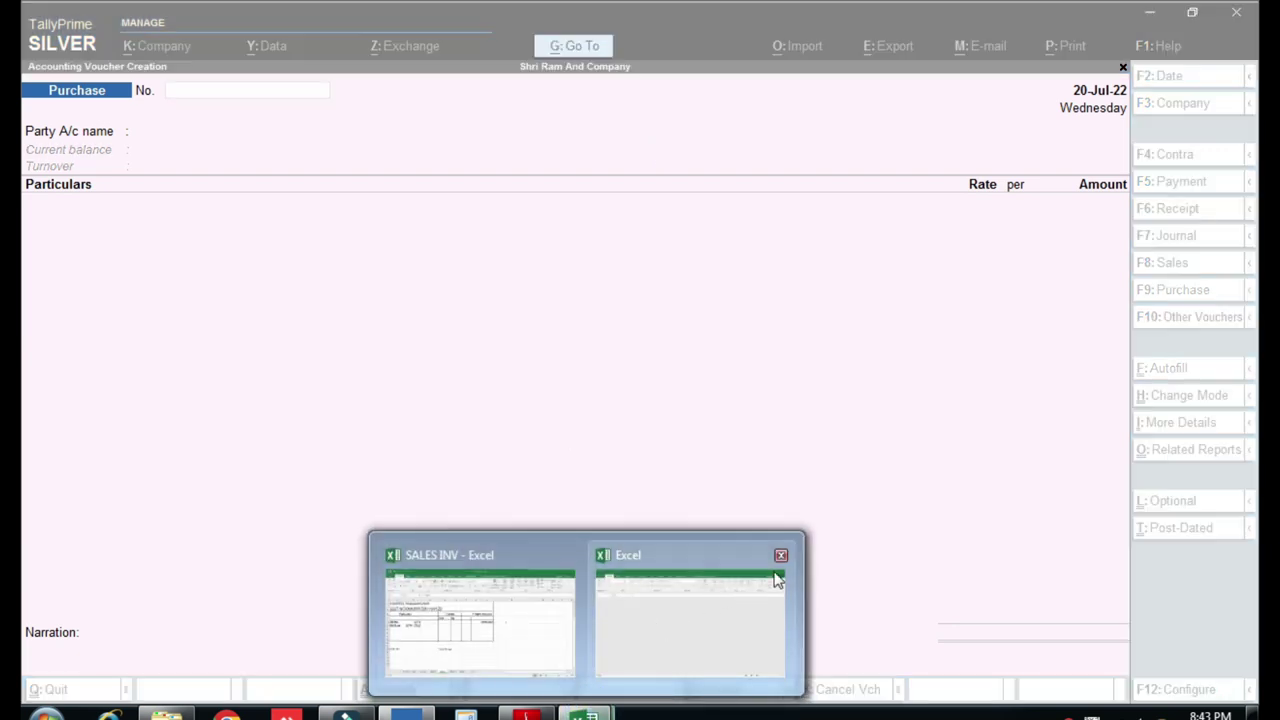
click(781, 554)
click(623, 594)
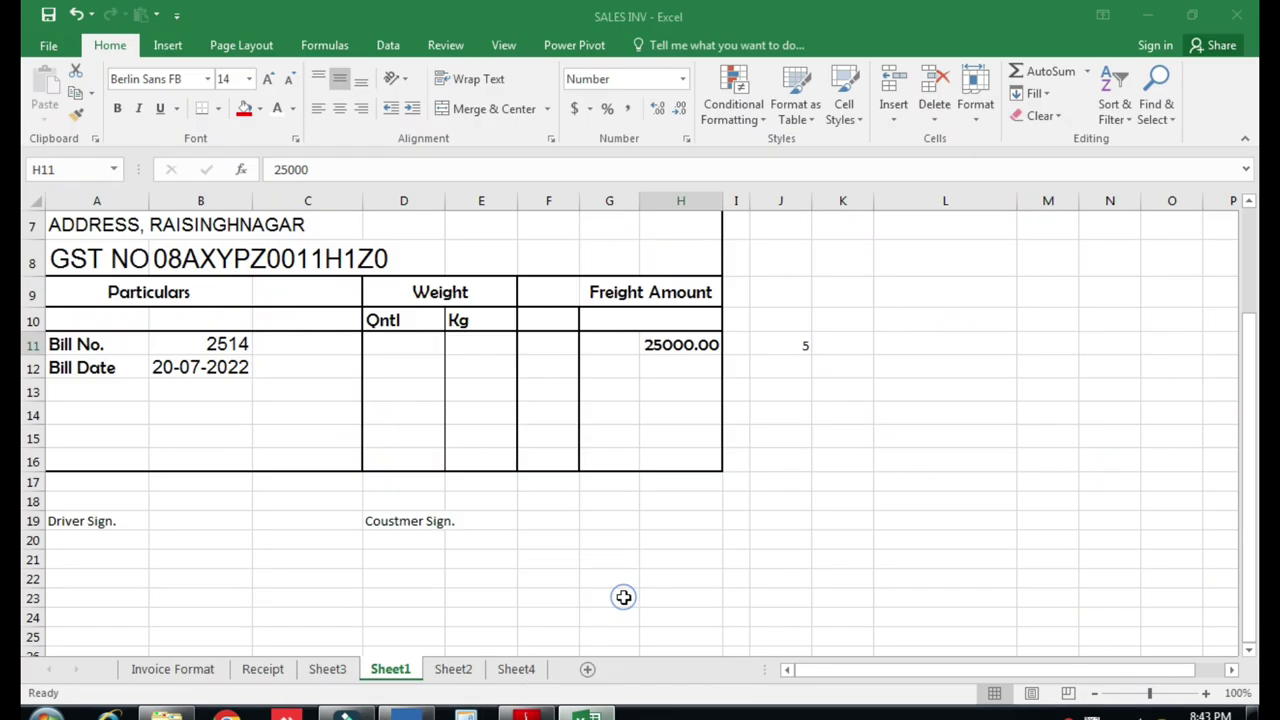
click(257, 394)
scroll(257, 394, up, 2)
click(224, 356)
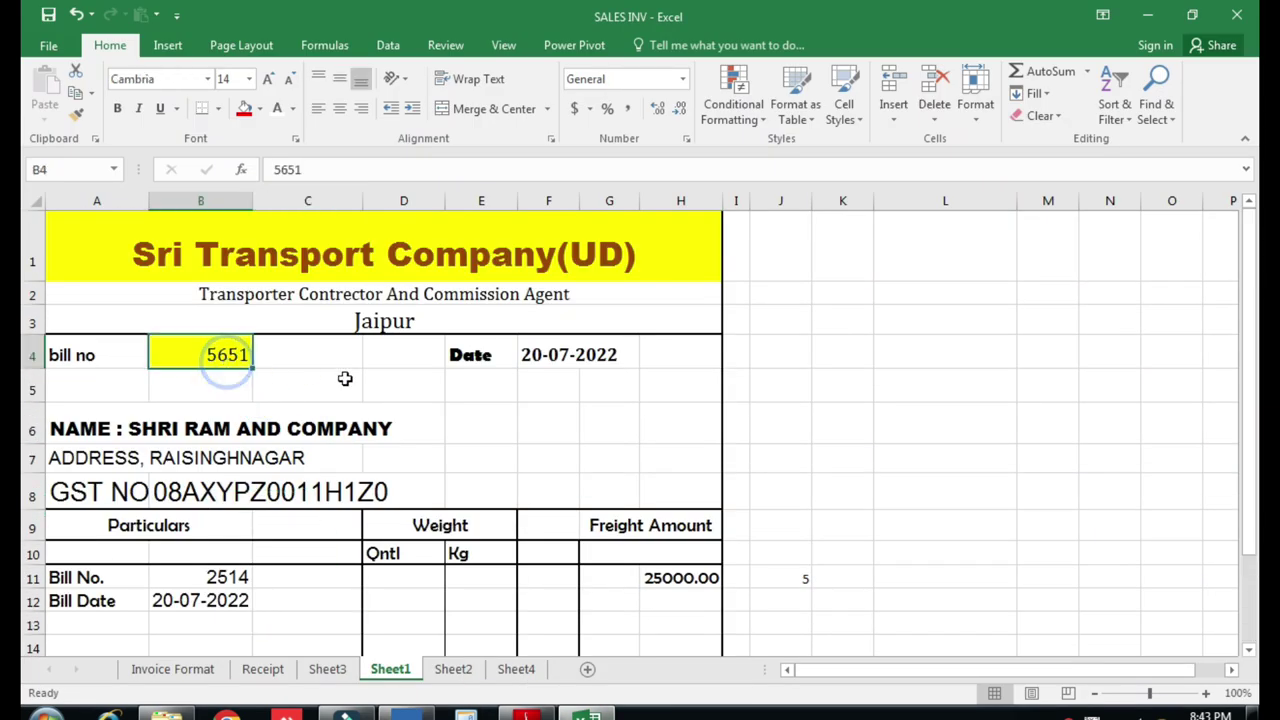
Switch to TallyPrime, enter invoice number 5651 in the Purchase voucher and choose SRI TRANSPORT COMPANY as its party account
click(405, 714)
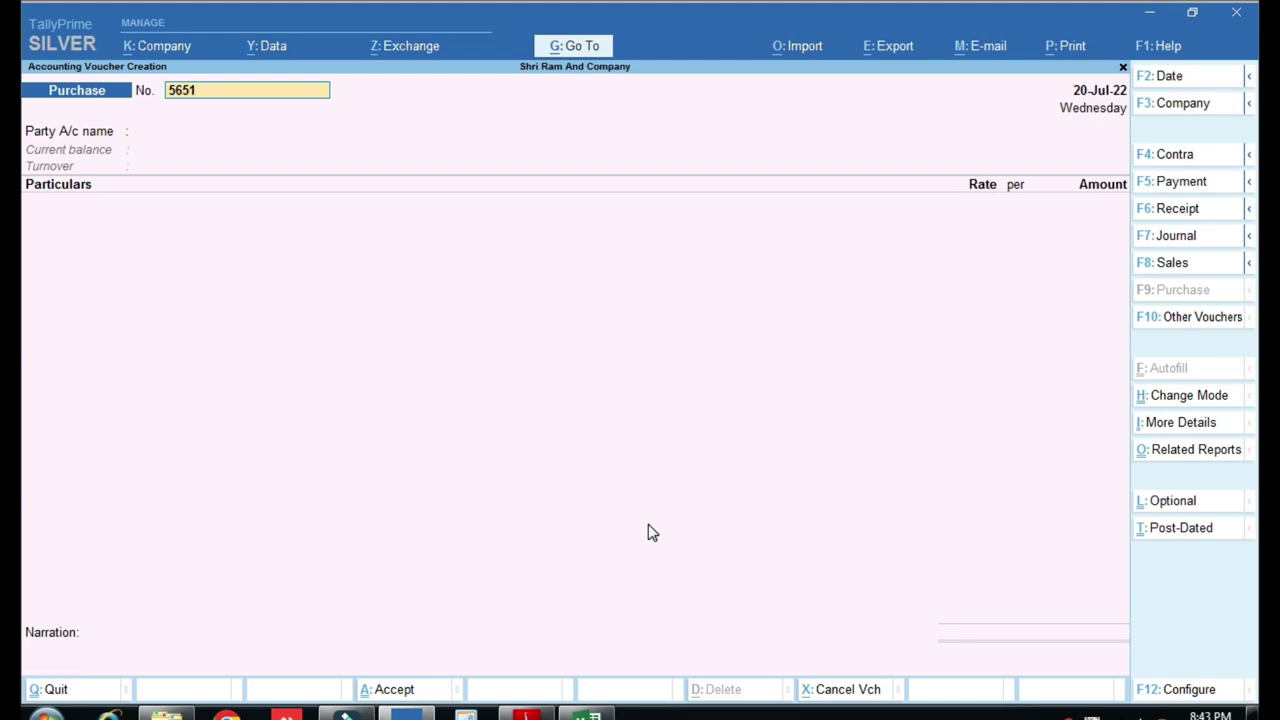
key(Return)
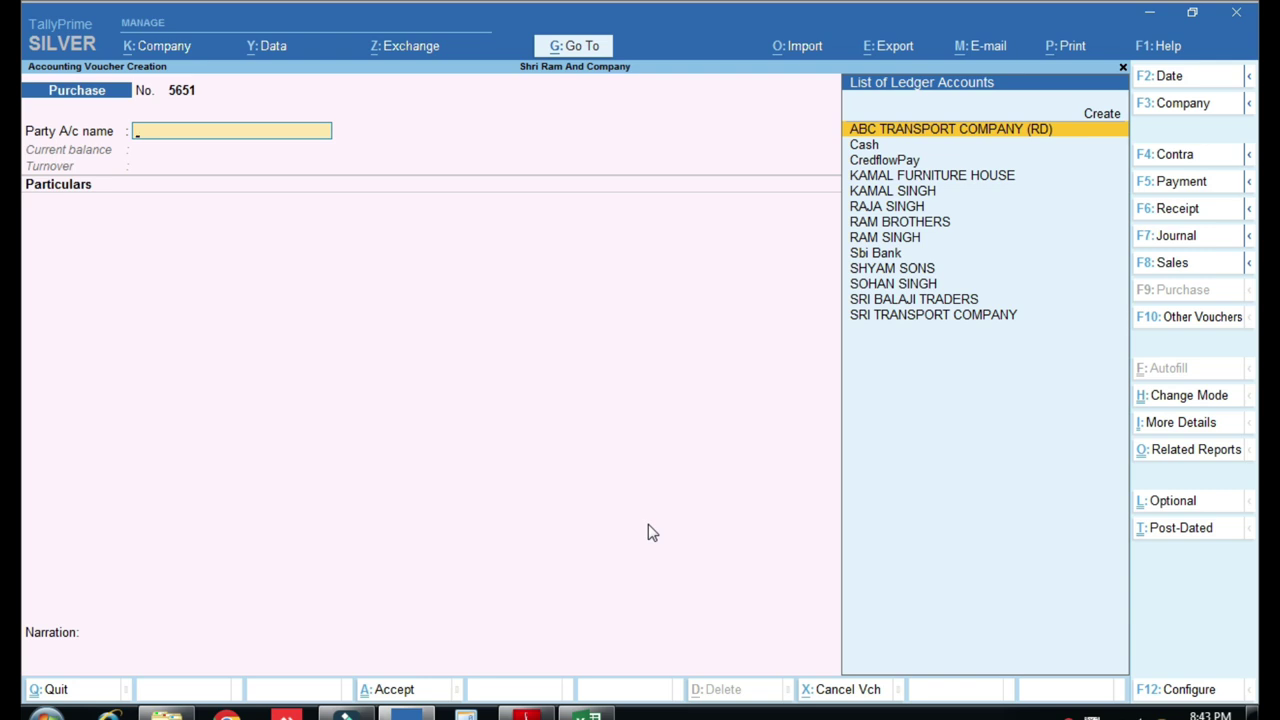
key(Down)
key(Down)
key(Down)
key(Down)
key(Down)
key(Down)
key(Down)
key(Down)
key(Down)
key(Down)
key(Down)
key(Down)
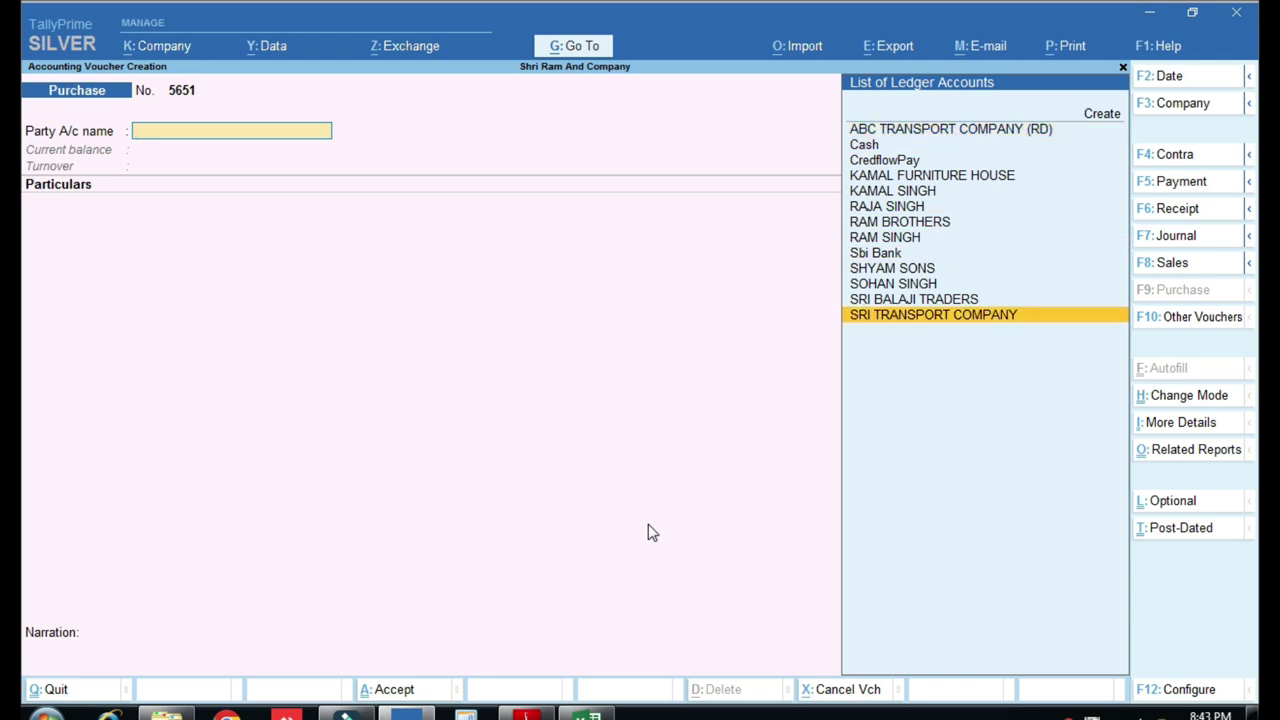
key(Return)
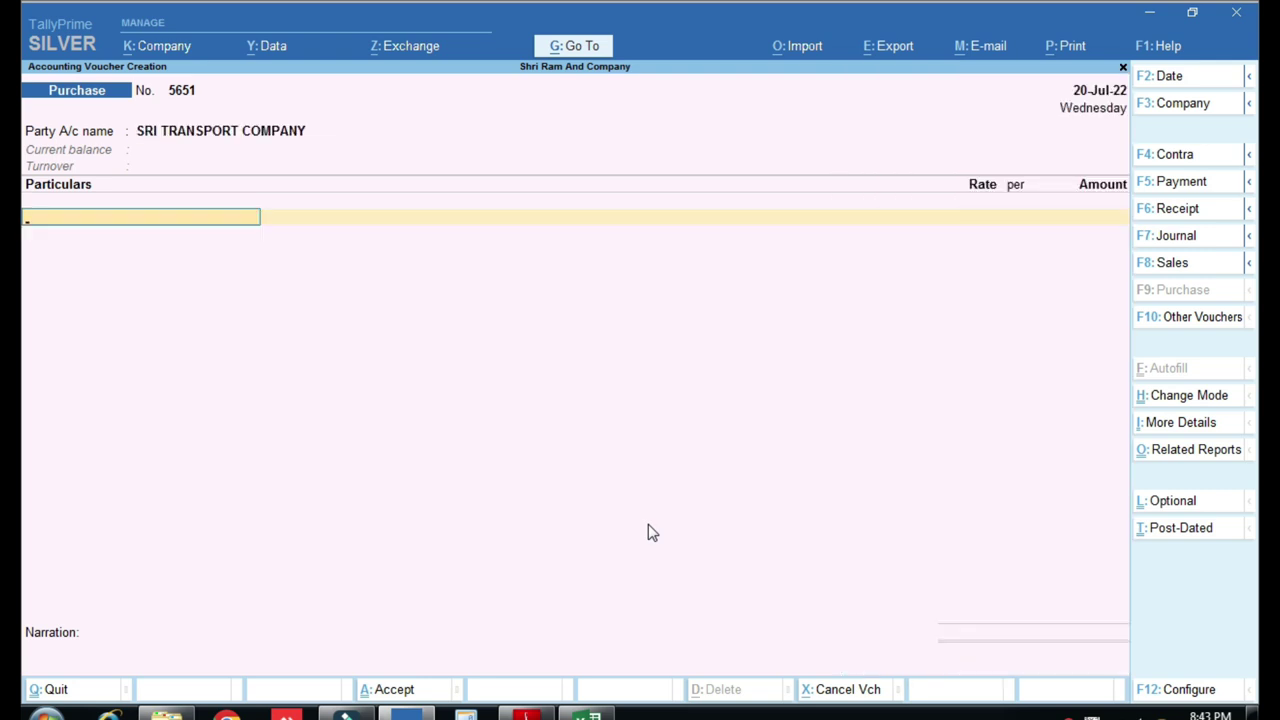
Add the FRIFHT EXP ledger with a GST-inclusive amount of 25000, checking it against freight amount H11 in the Excel bill
text(T)
key(BackSpace)
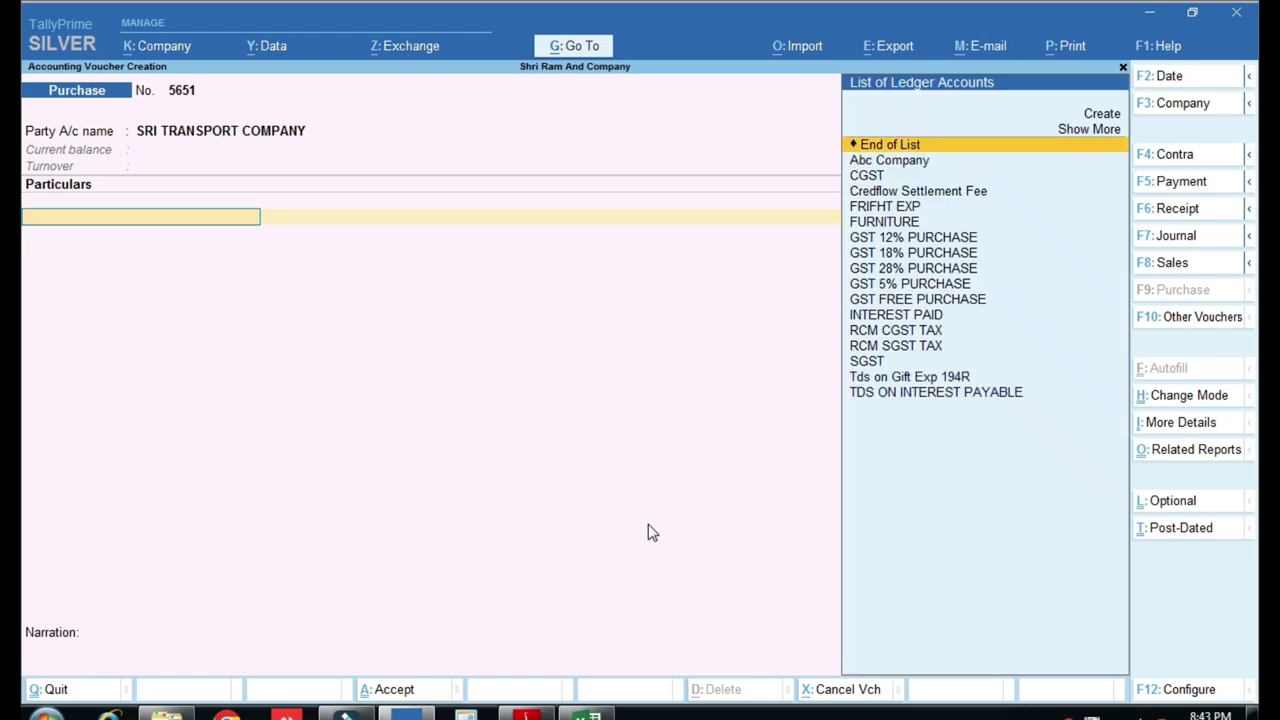
text(FR)
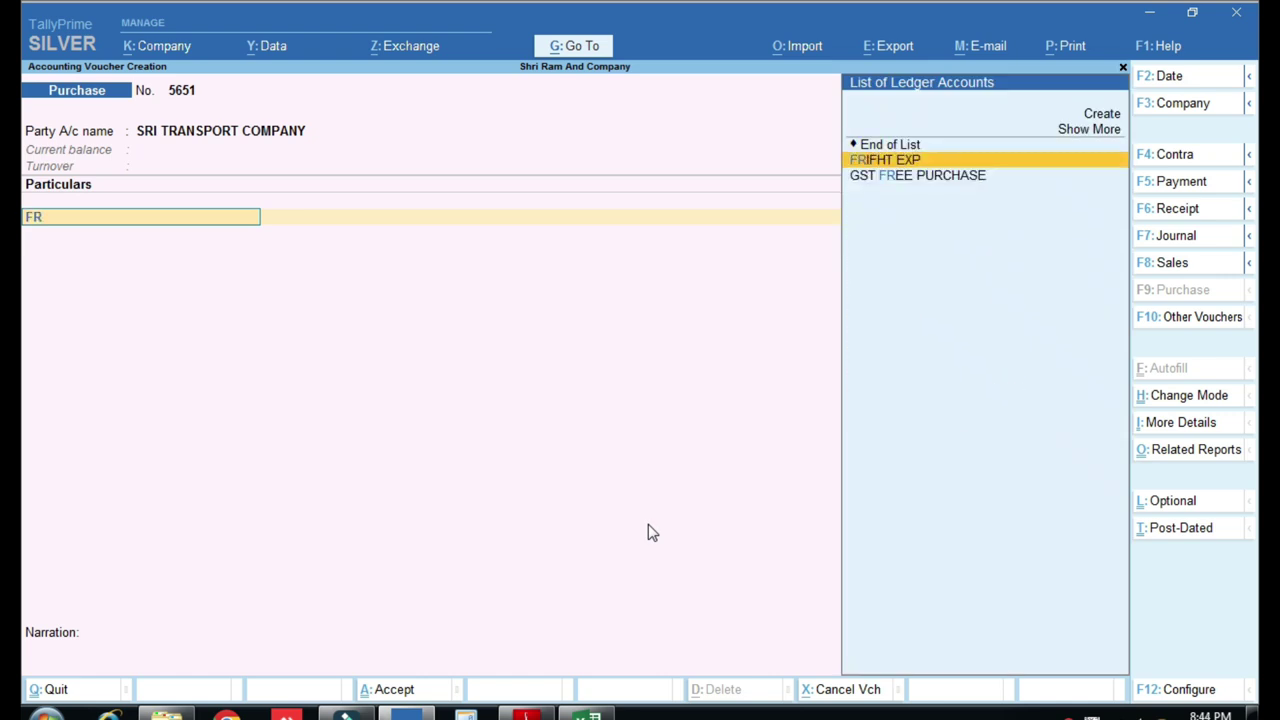
key(Return)
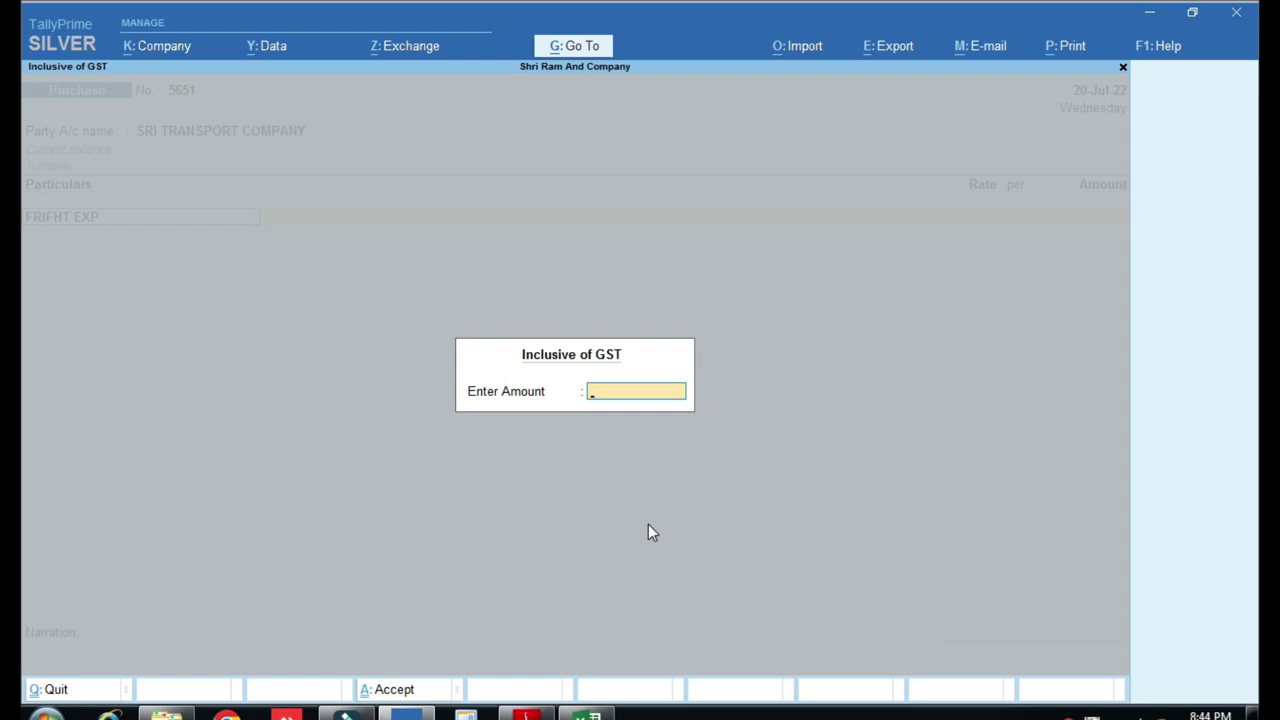
text(25000)
key(alt+Tab)
scroll(652, 485, down, 3)
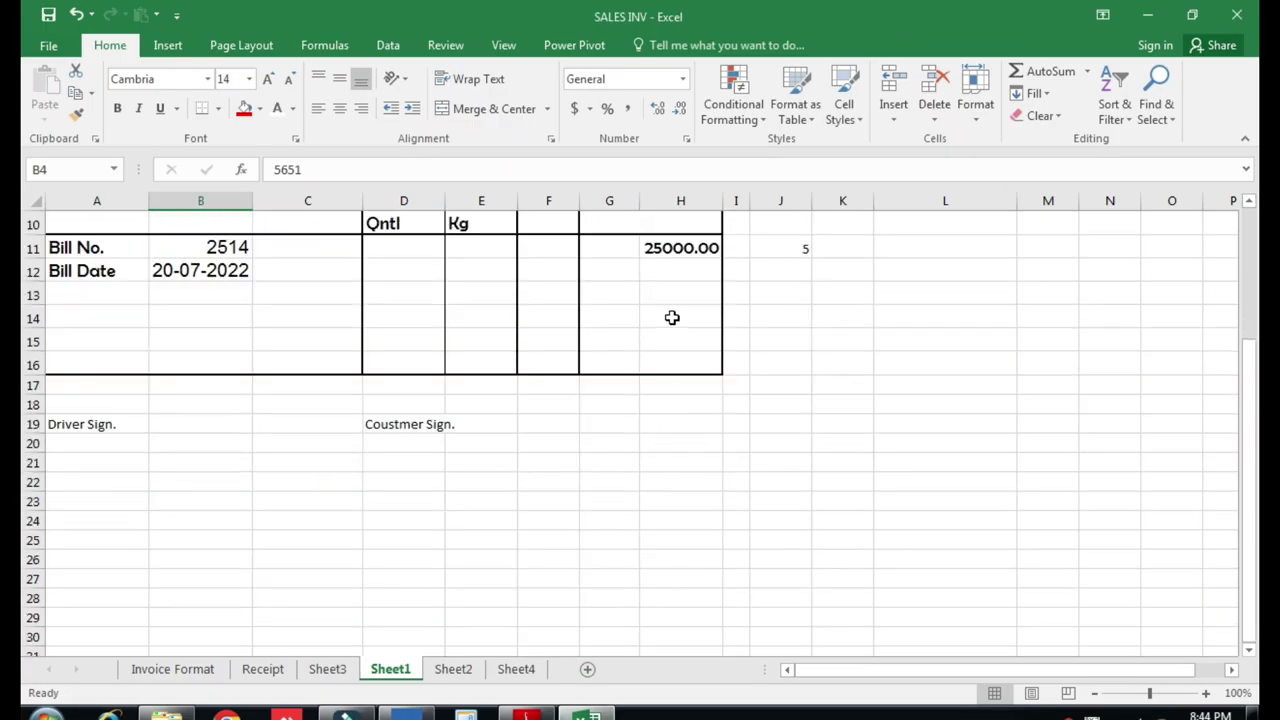
click(666, 248)
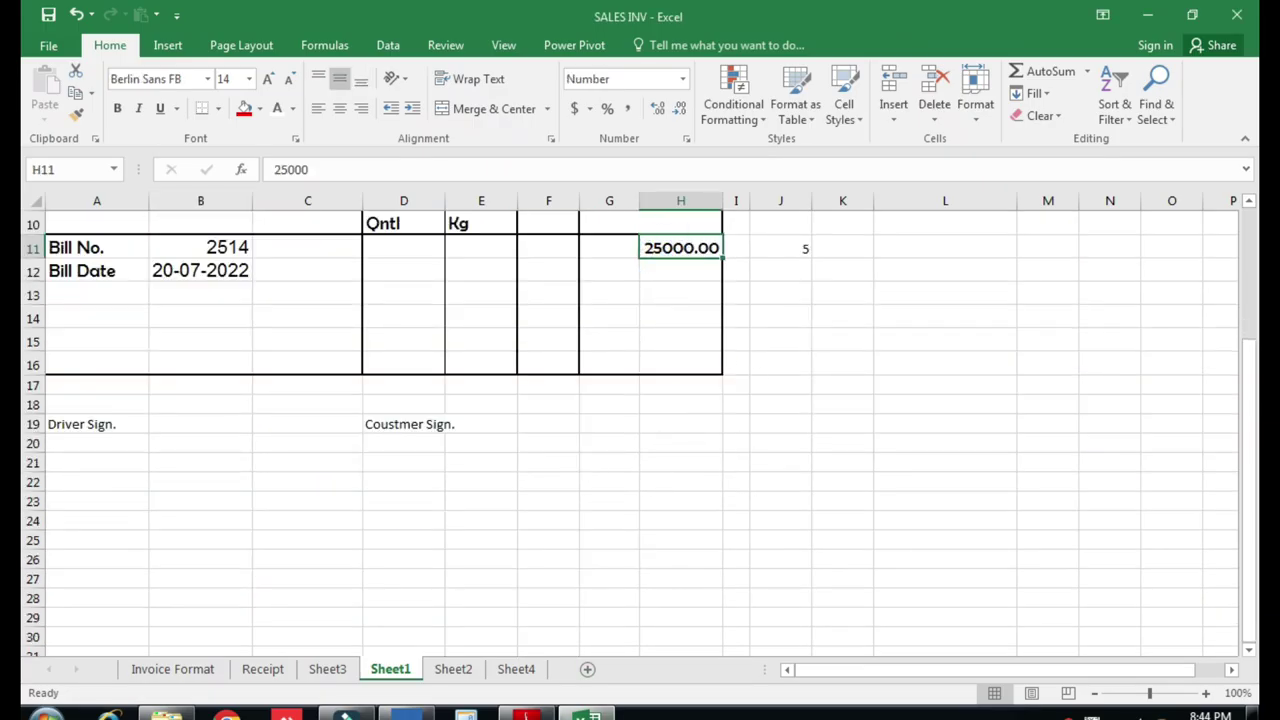
click(406, 714)
key(Return)
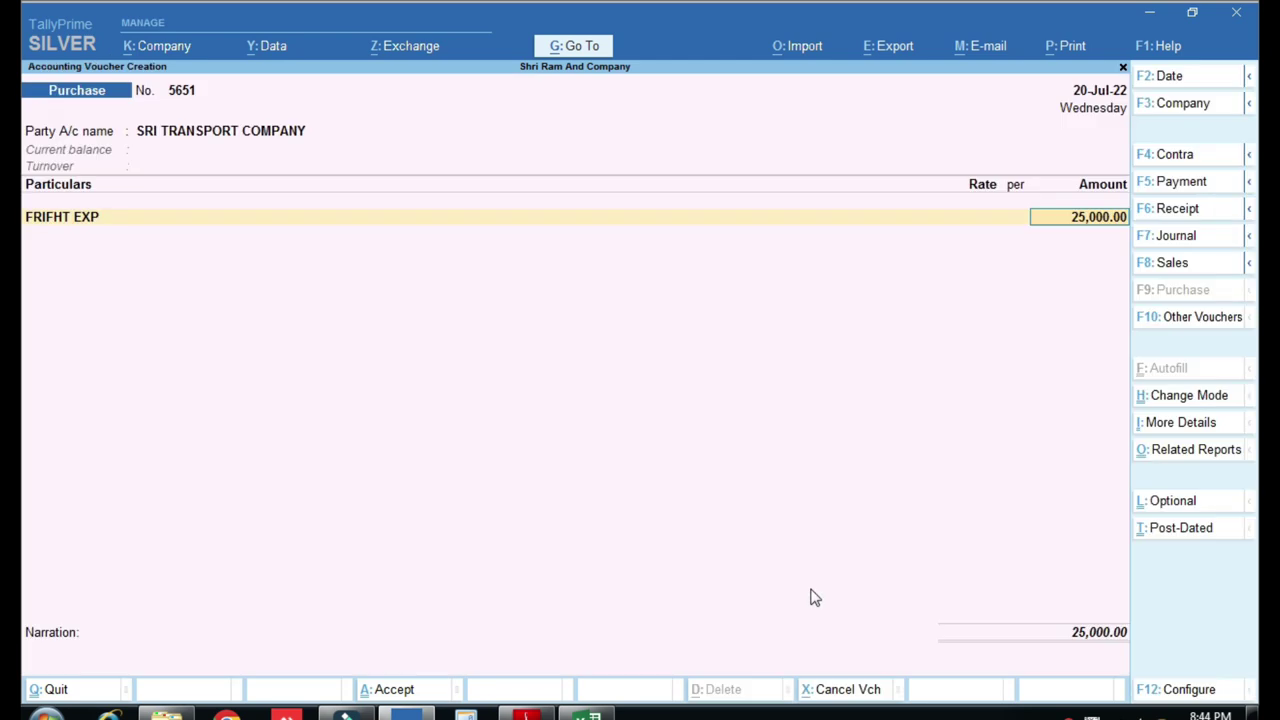
Accept the blank tax classification for the freight line and leave the Purchase voucher without saving it
key(Return)
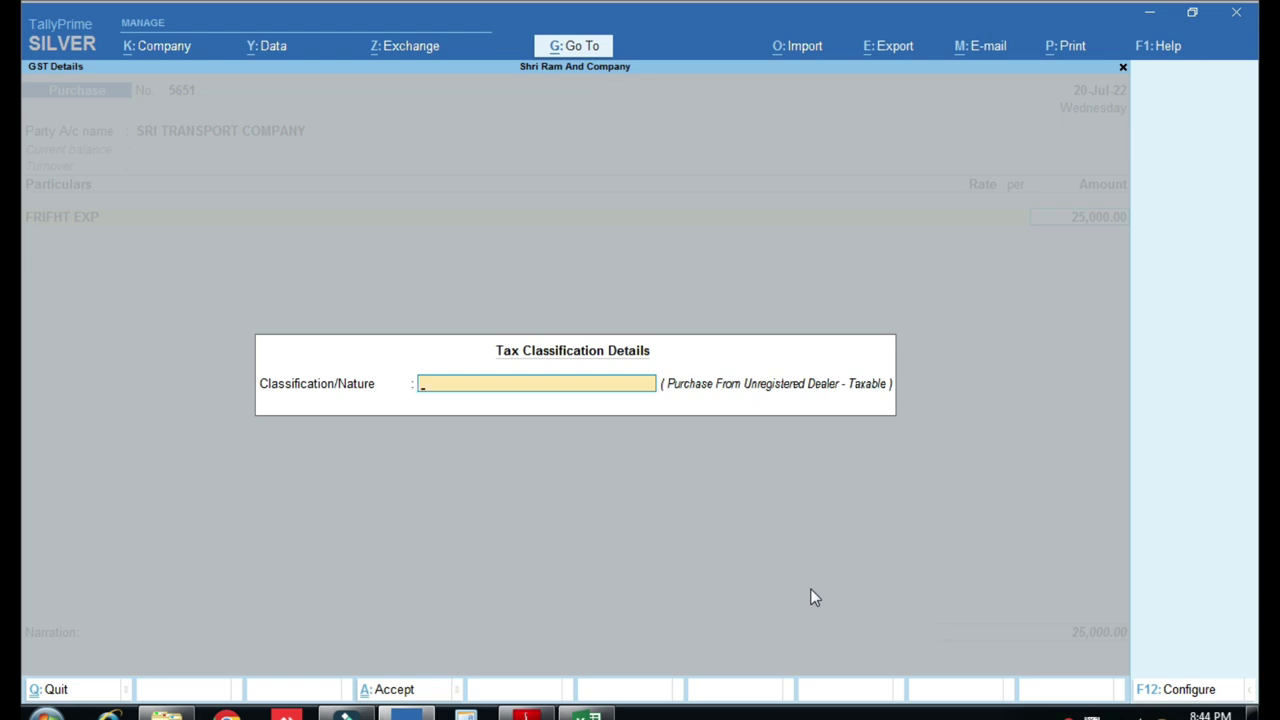
key(Return)
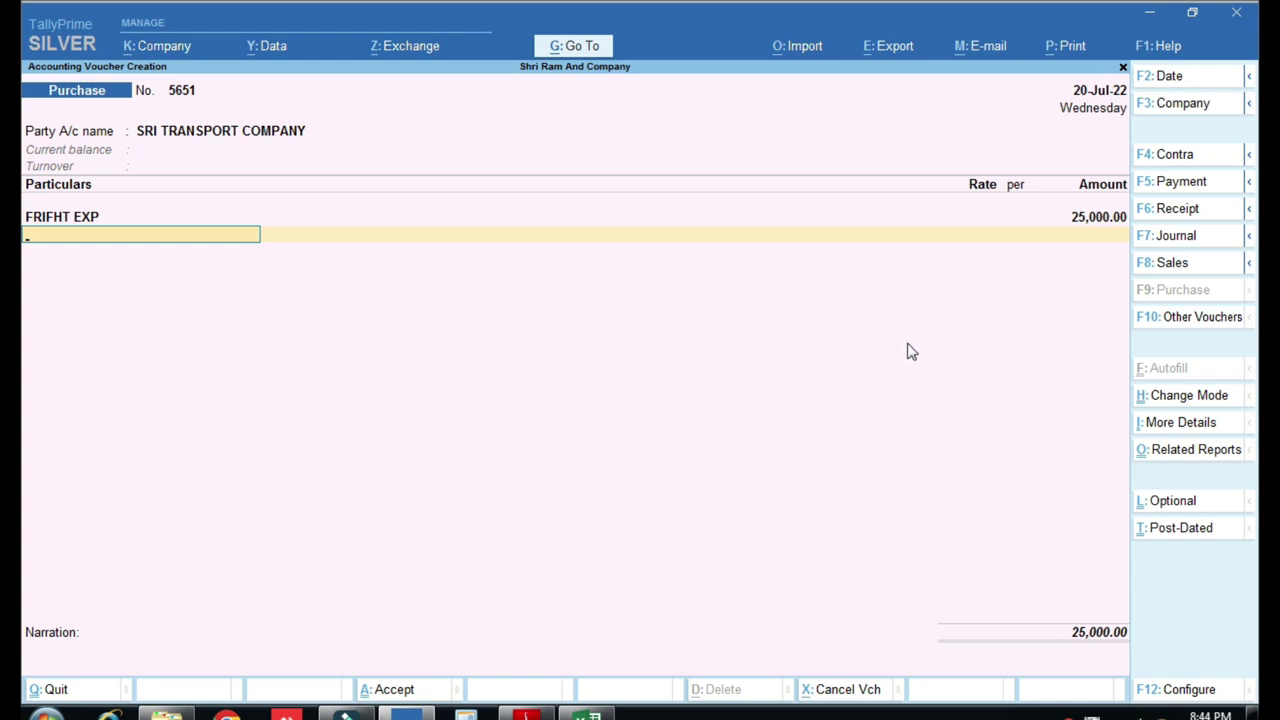
key(Escape)
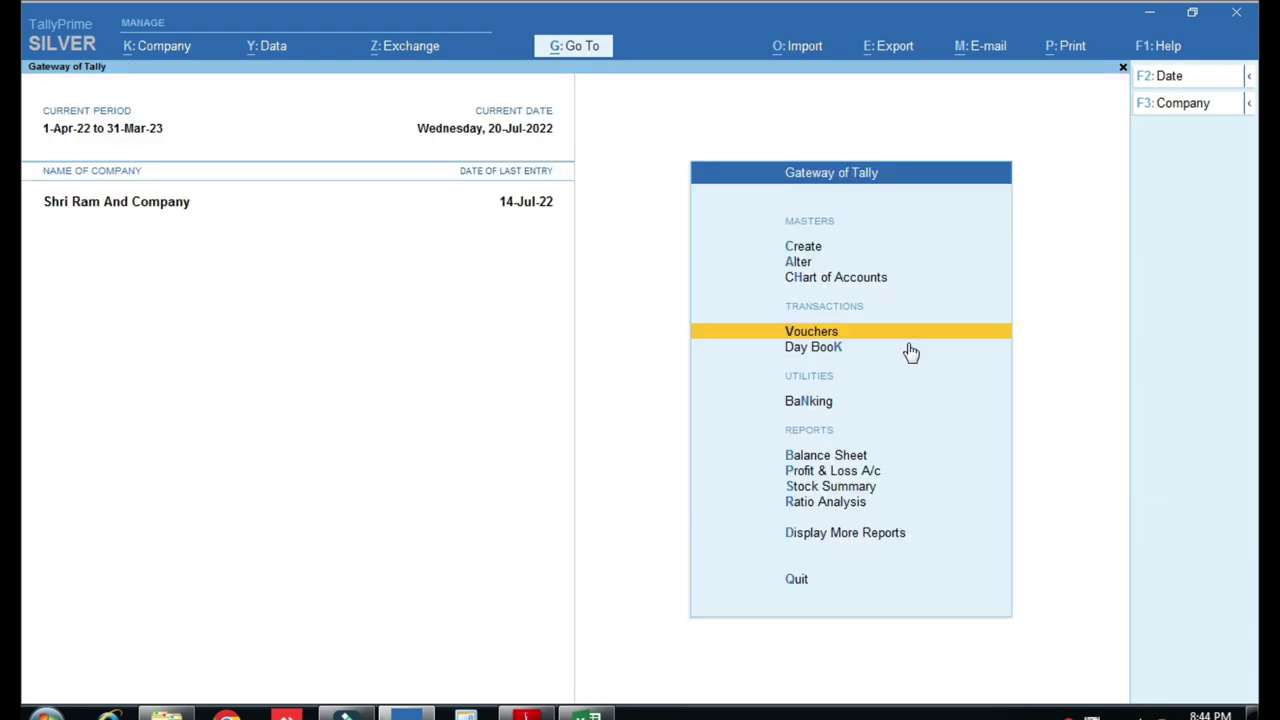
Open the GSTR-3B report from the GST statutory reports and extend its period to 1-Apr-22 to 14-Jul-22
key(b)
key(Down)
key(Escape)
key(Escape)
key(n)
key(o)
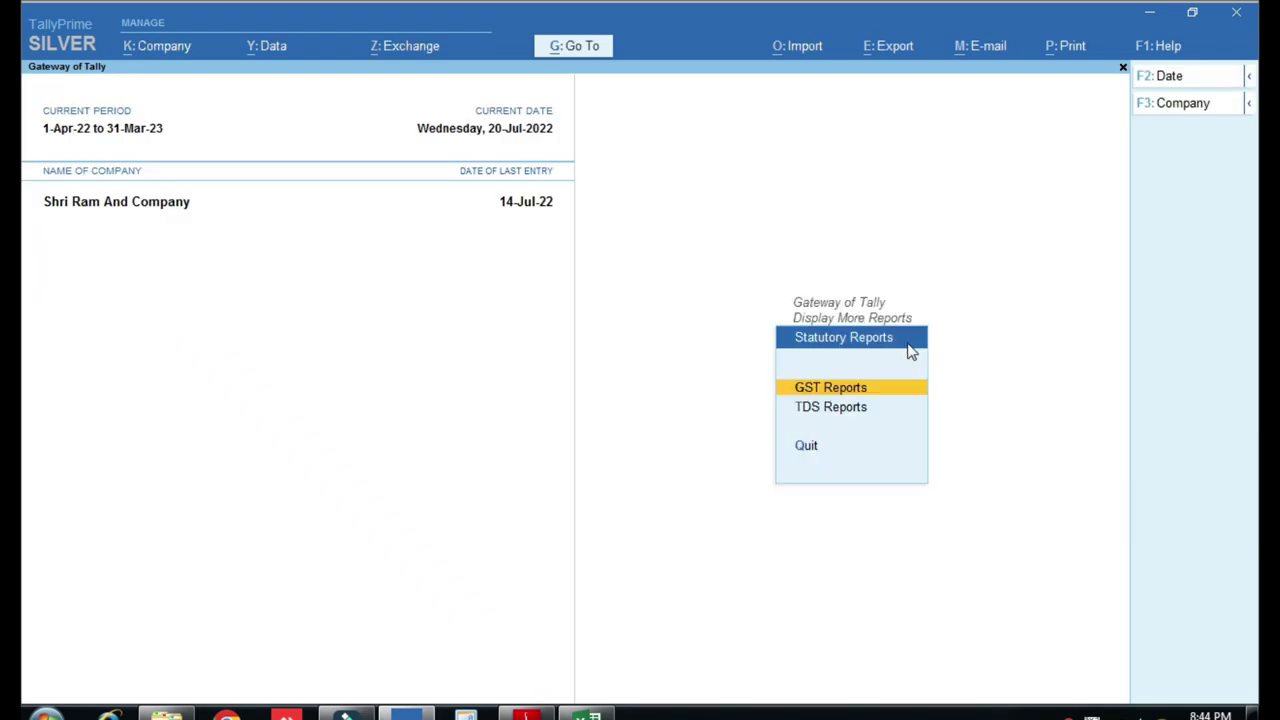
key(Return)
key(Down)
key(Down)
key(Return)
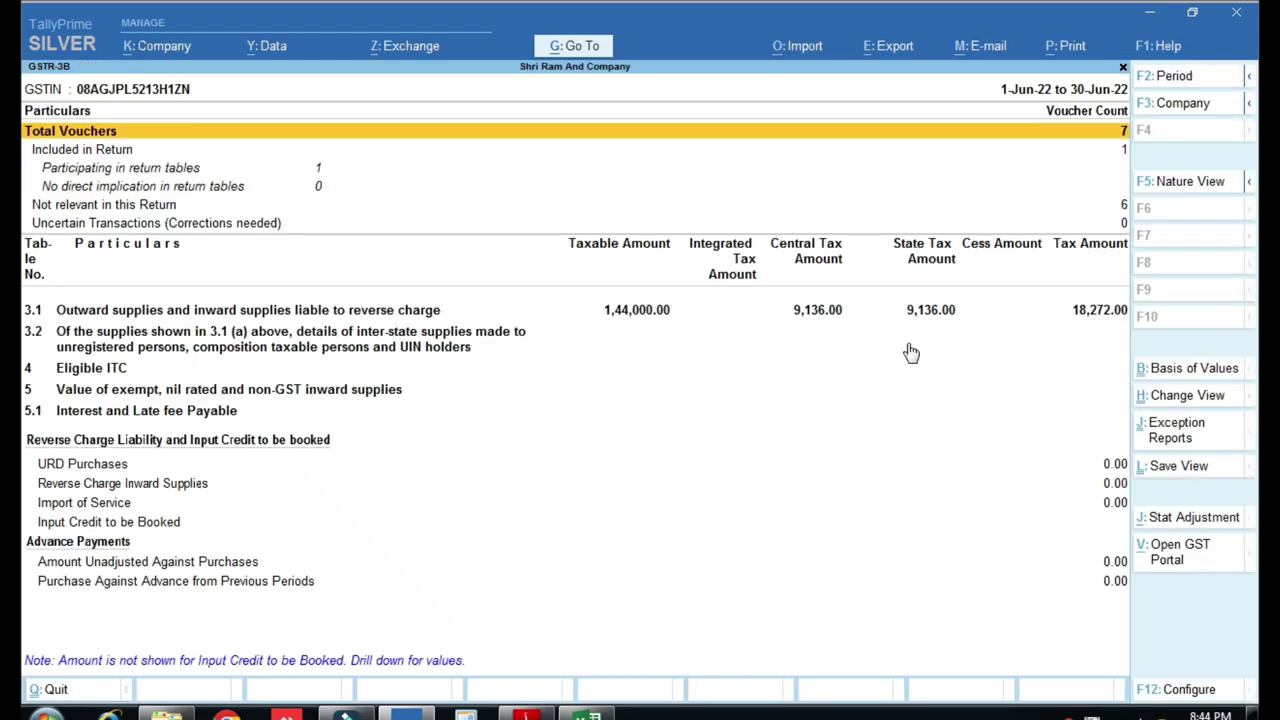
key(F2)
key(BackSpace)
key(Return)
key(BackSpace)
key(Return)
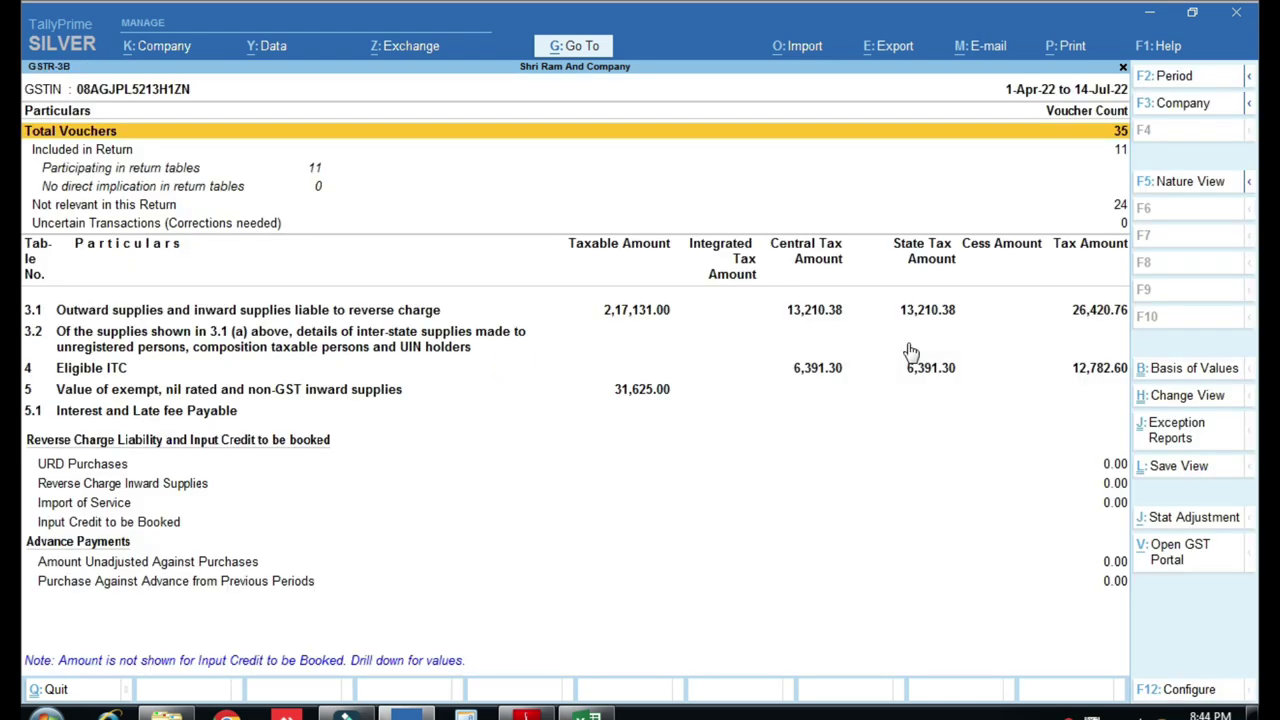
Expand the GSTR-3B report in detail and examine the supply rows in sections 3.1 and 3.2
key(alt+f5)
key(Down)
key(Down)
key(Down)
key(Down)
key(Down)
key(Down)
key(Down)
key(Down)
key(Down)
key(Down)
key(Down)
key(Down)
key(Down)
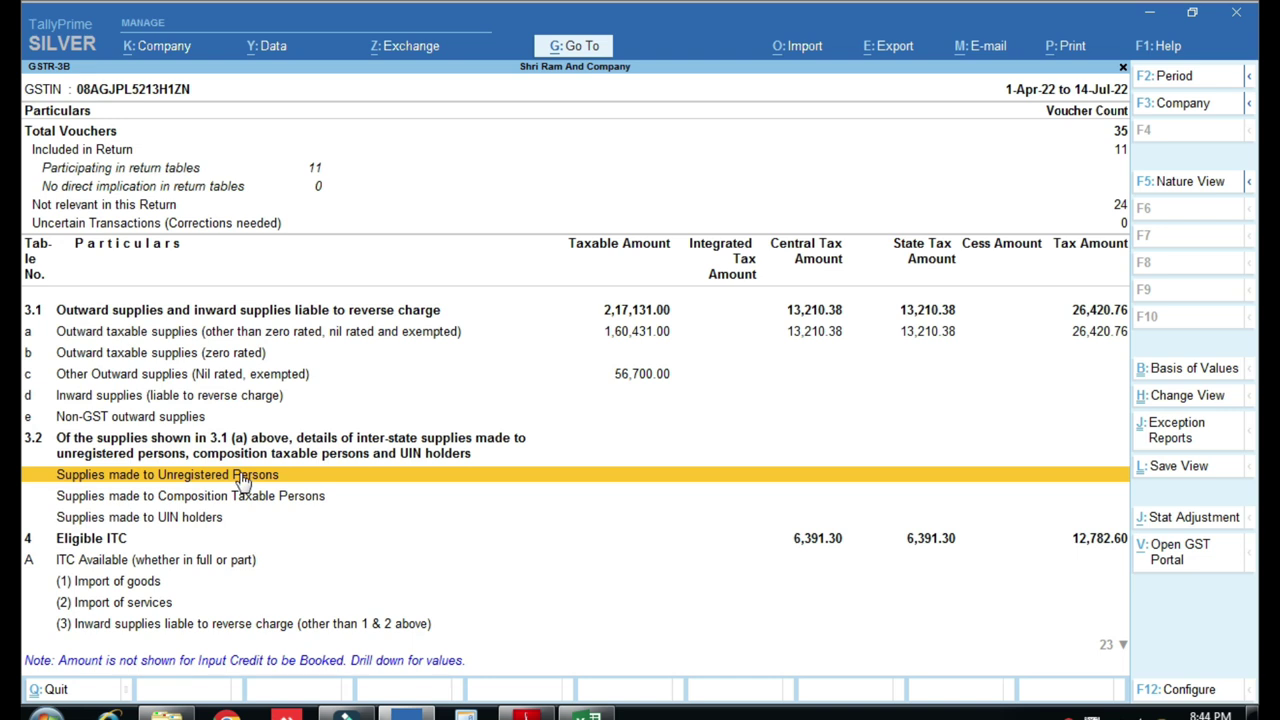
key(ctrl)
key(ctrl)
Switch to the June 2022 GSTR3B PDF in Adobe Reader and examine the table 3.1 values for outward, exempted and reverse-charge supplies
click(528, 705)
scroll(572, 392, up, 6)
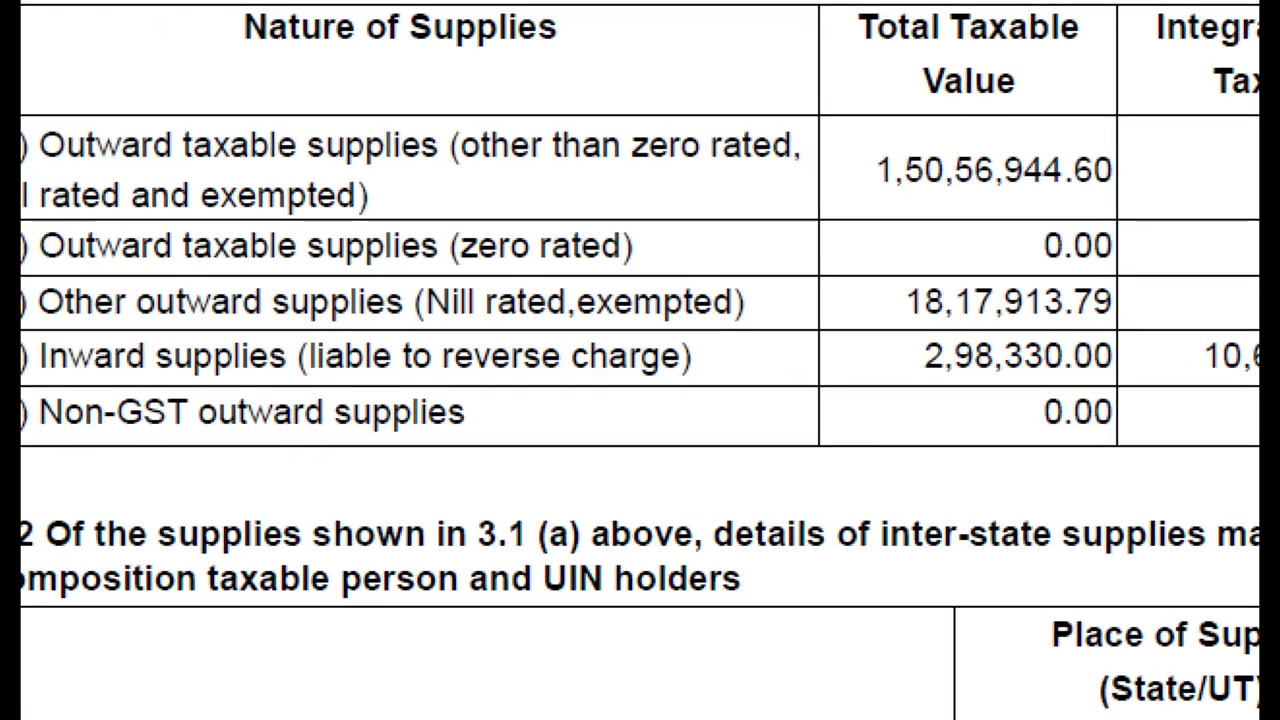
mouse_move(914, 117)
mouse_down()
mouse_move(990, 220)
mouse_move(1177, 210)
mouse_up()
drag(908, 274, 944, 330)
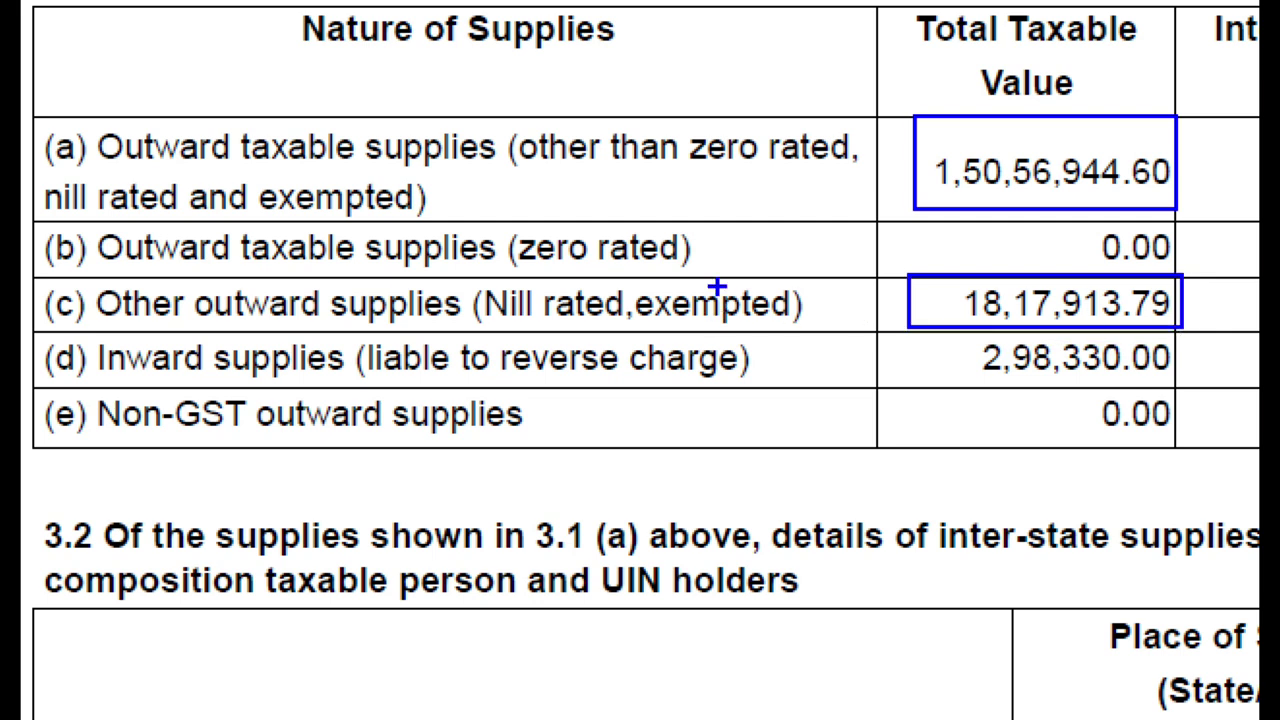
drag(920, 326, 1173, 397)
drag(33, 335, 801, 390)
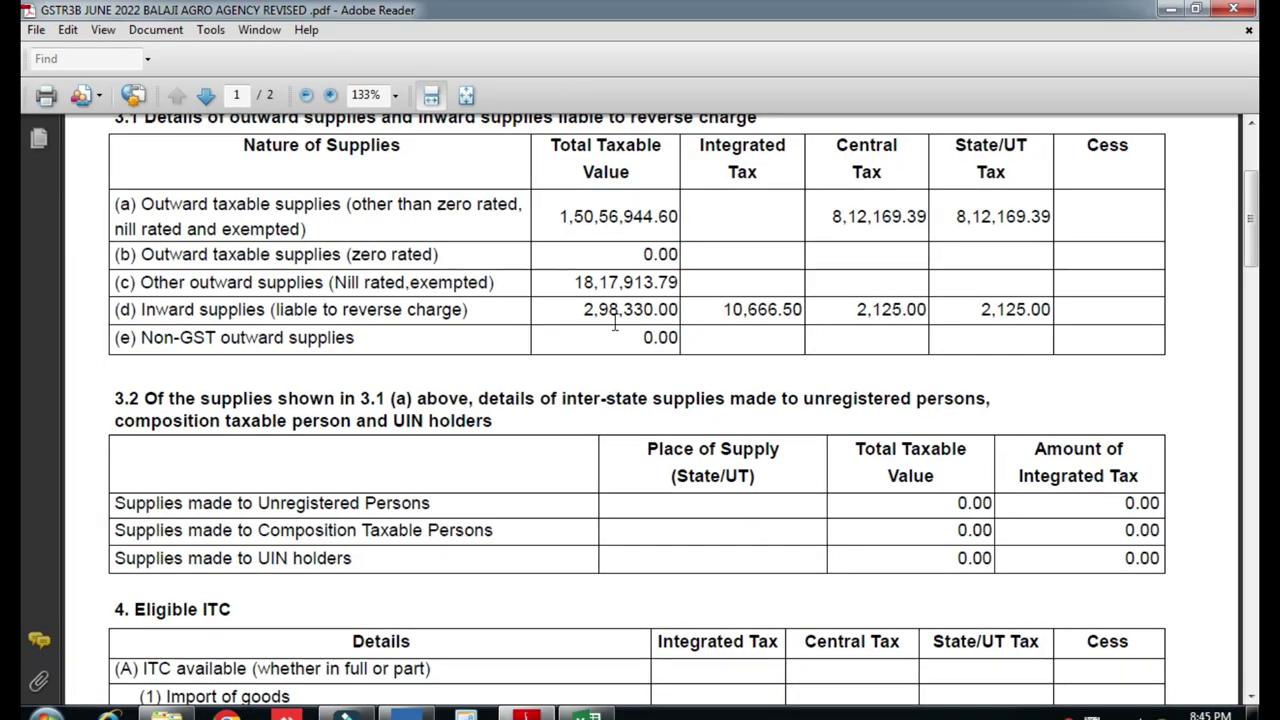
Switch to TallyPrime to compare its GSTR-3B with the PDF, and close the report back to the Gateway of Tally
key(alt+Tab)
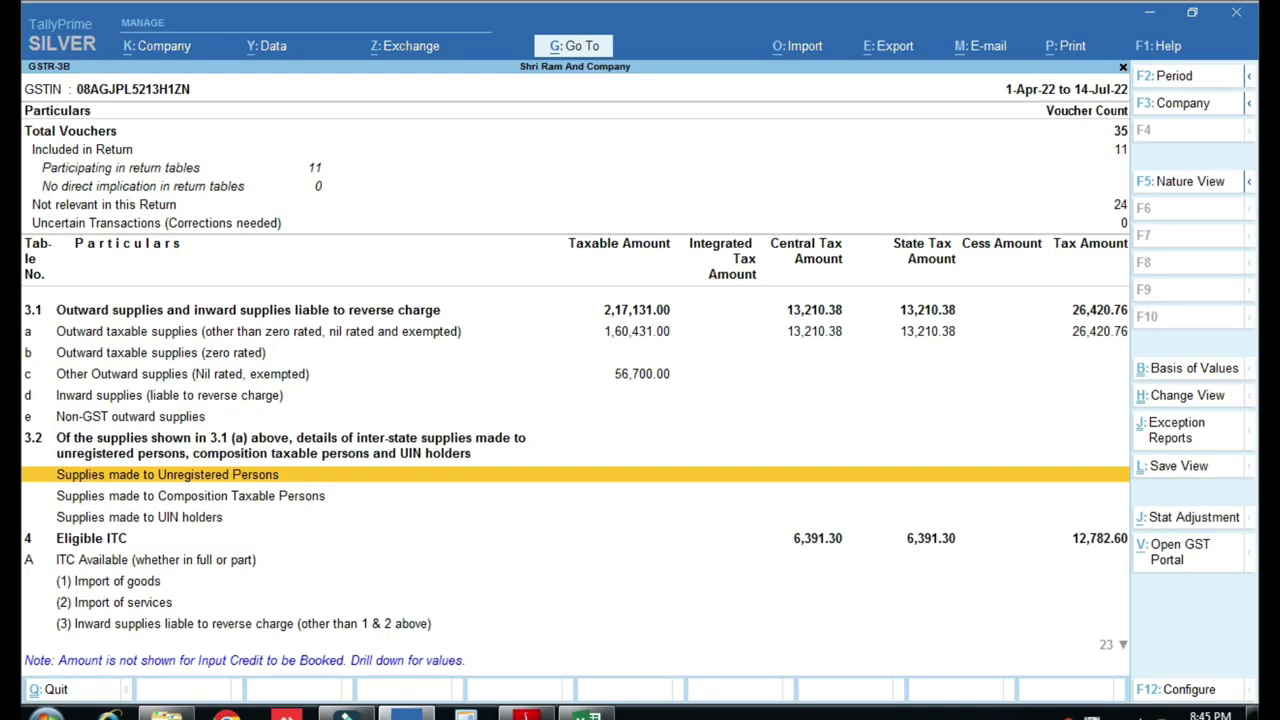
key(alt+Tab)
key(alt+Tab)
key(Escape)
key(Escape)
key(Escape)
key(Escape)
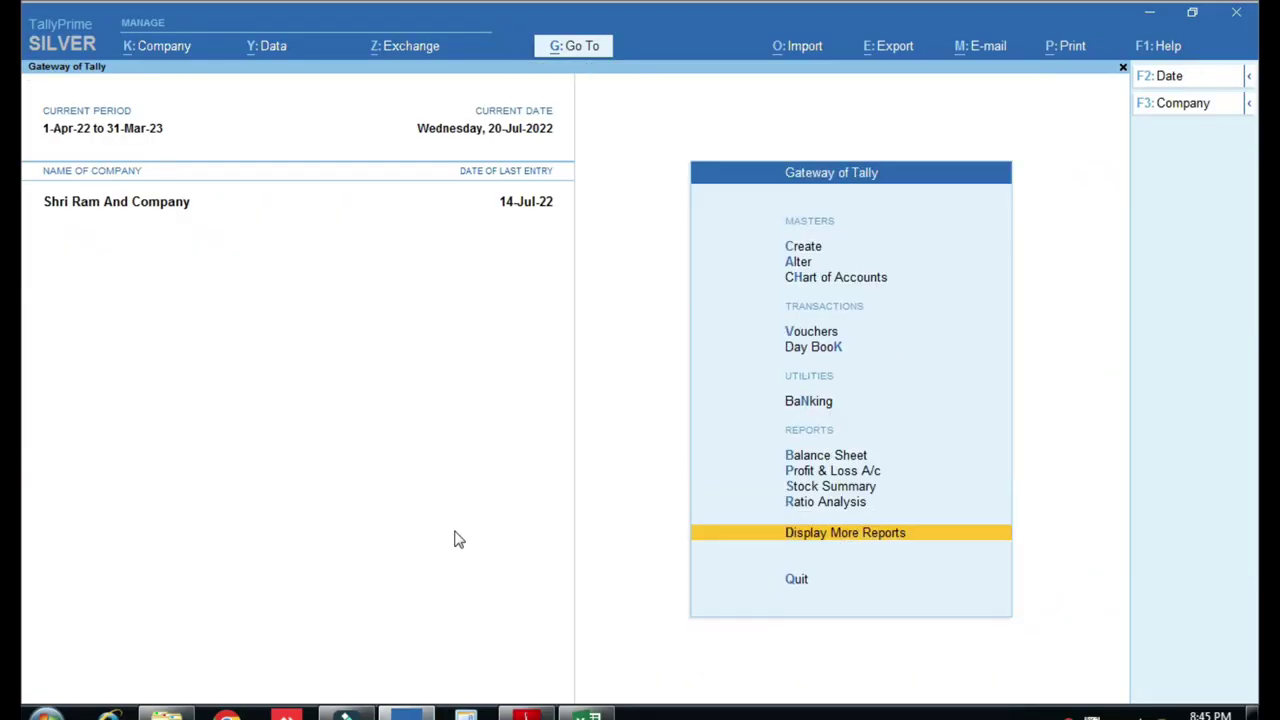
Open a new Purchase voucher and enter 5651 as its invoice number
key(Up)
key(Up)
key(Up)
key(Up)
key(Up)
key(Up)
key(Up)
key(Return)
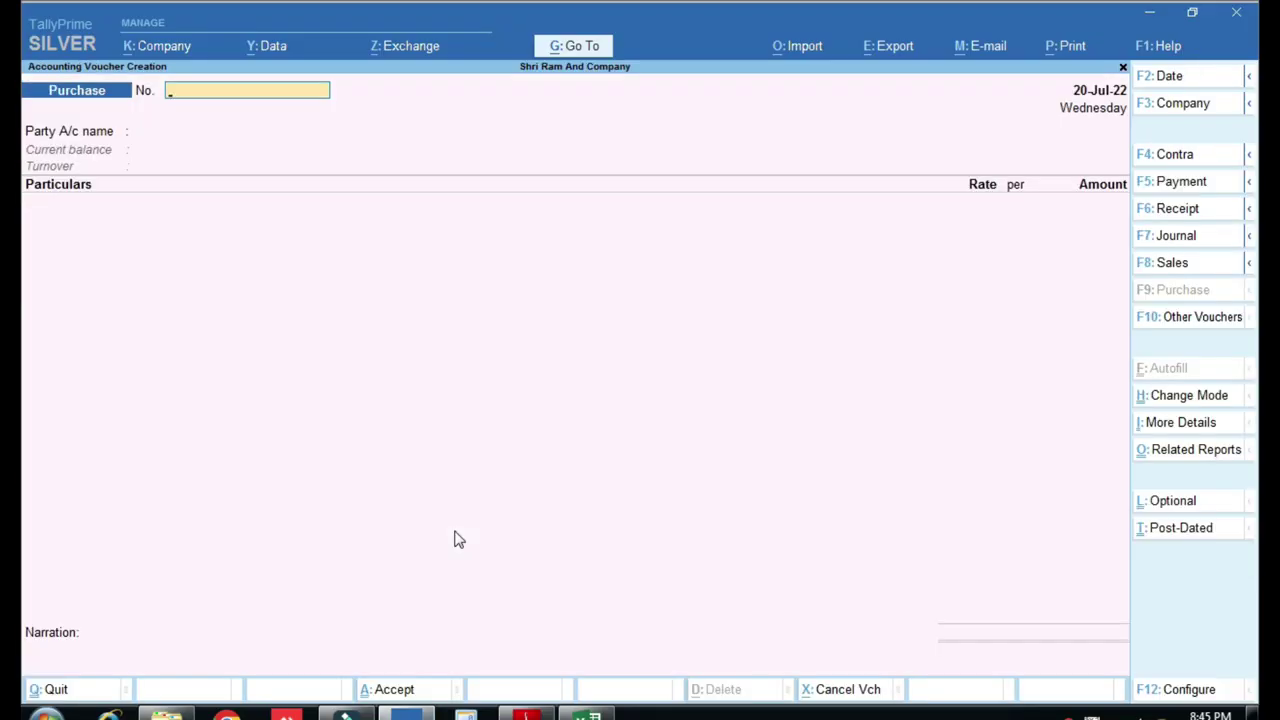
key(Return)
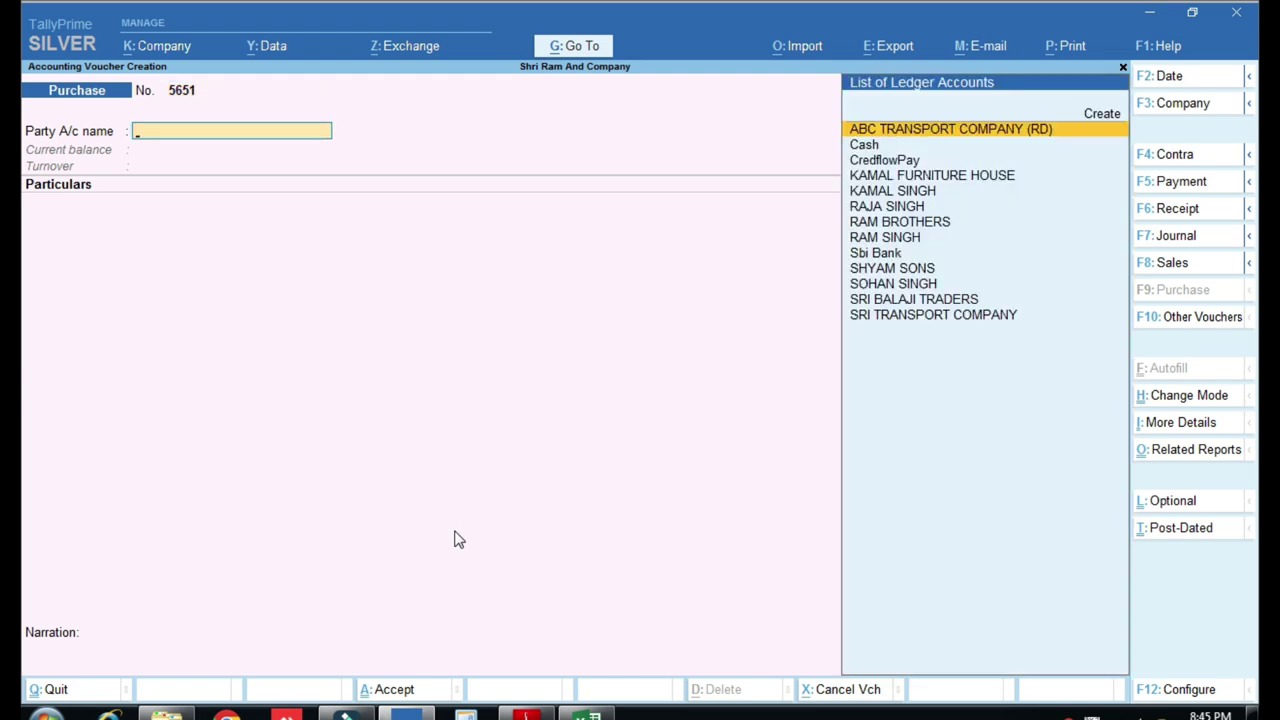
Choose SRI TRANSPORT COMPANY as the Purchase voucher's party account
key(Down)
key(Down)
key(Down)
key(Down)
key(Down)
key(Down)
key(Down)
key(Down)
key(Down)
key(Down)
key(Down)
key(Down)
key(Return)
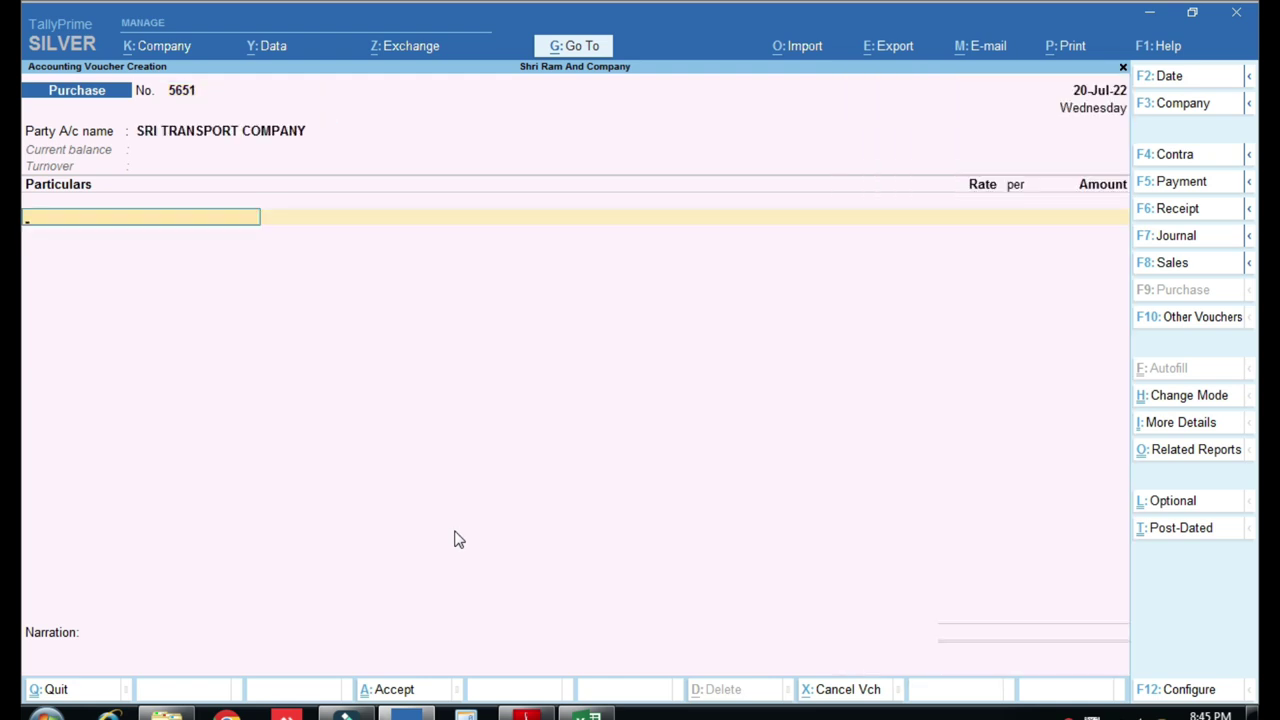
Add the FRIFHT EXP ledger with a GST-inclusive amount of 25,000 and accept the blank tax classification
text(FT)
key(BackSpace)
text(R)
key(Return)
text(25,000)
key(Return)
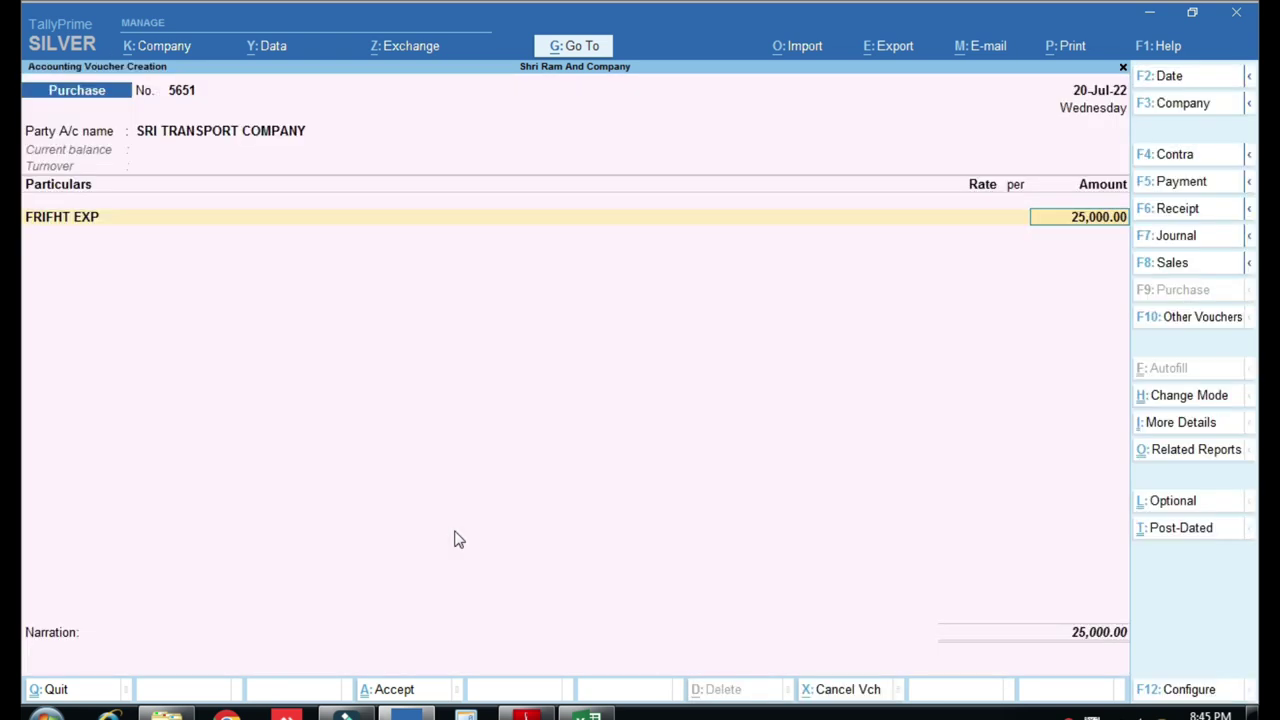
key(Return)
key(Return)
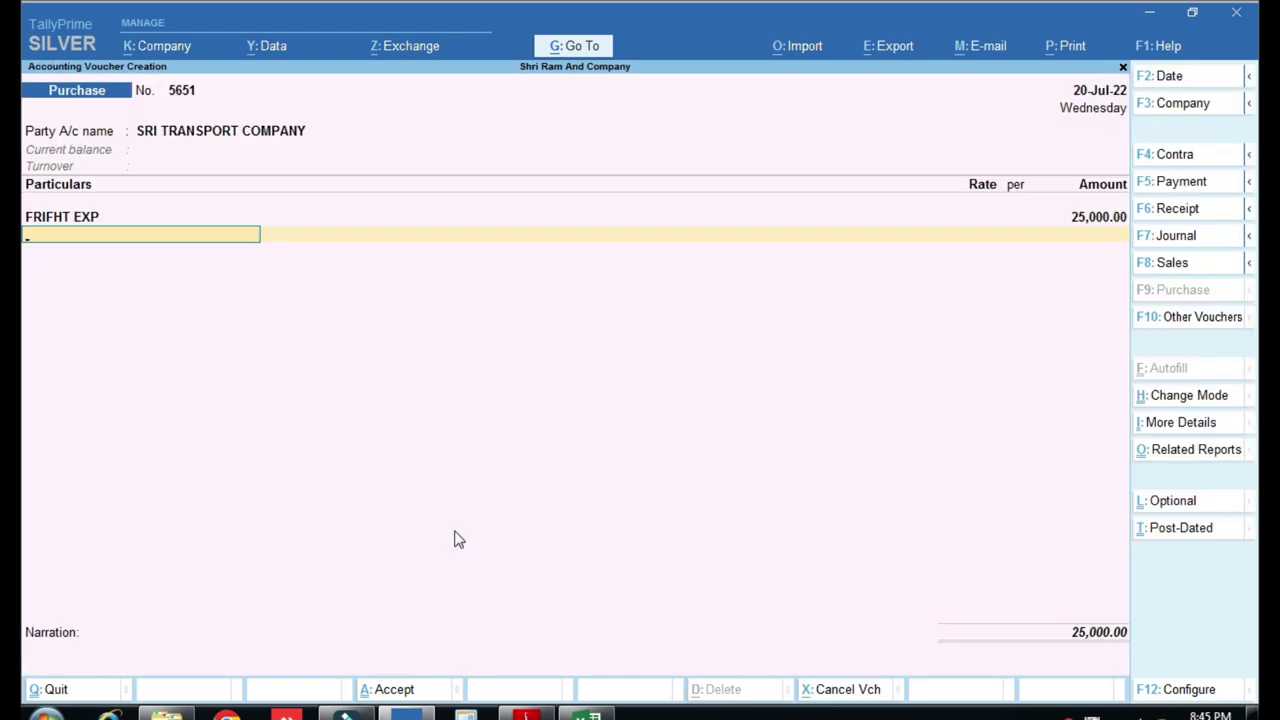
Open the voucher's GST tax analysis and examine the taxable value and duty on the freight expense
key(alt)
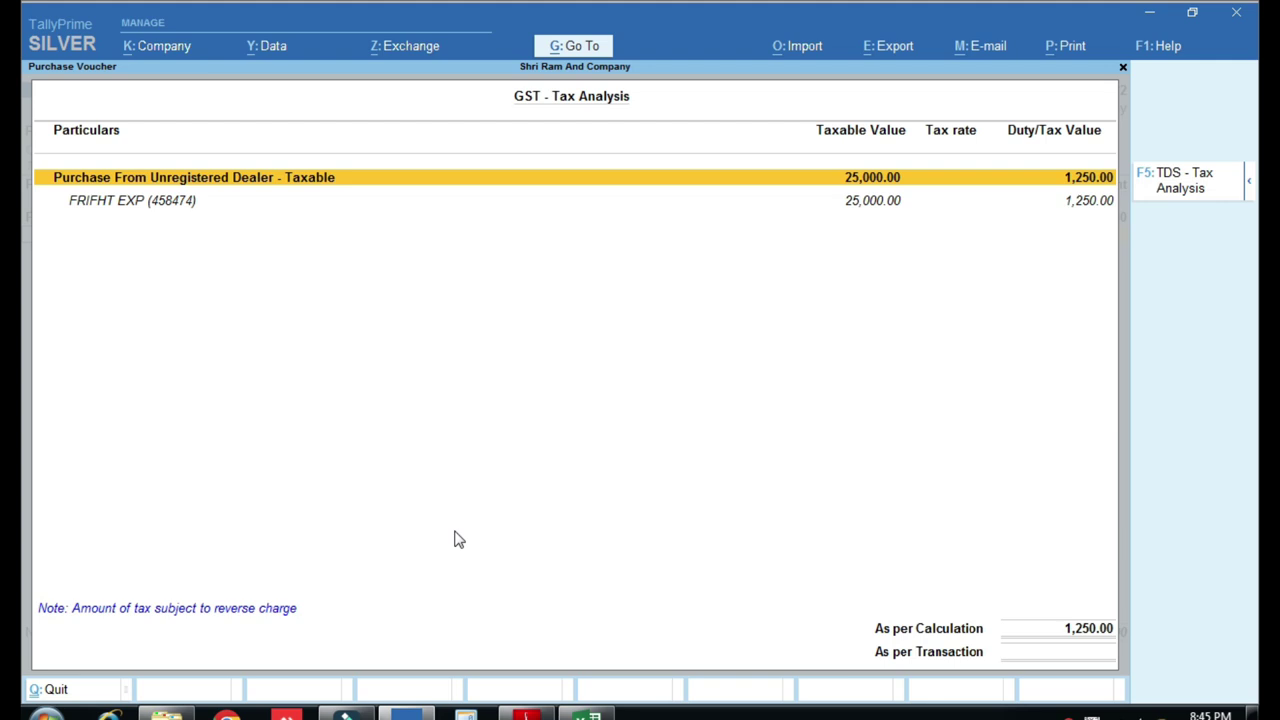
key(ctrl)
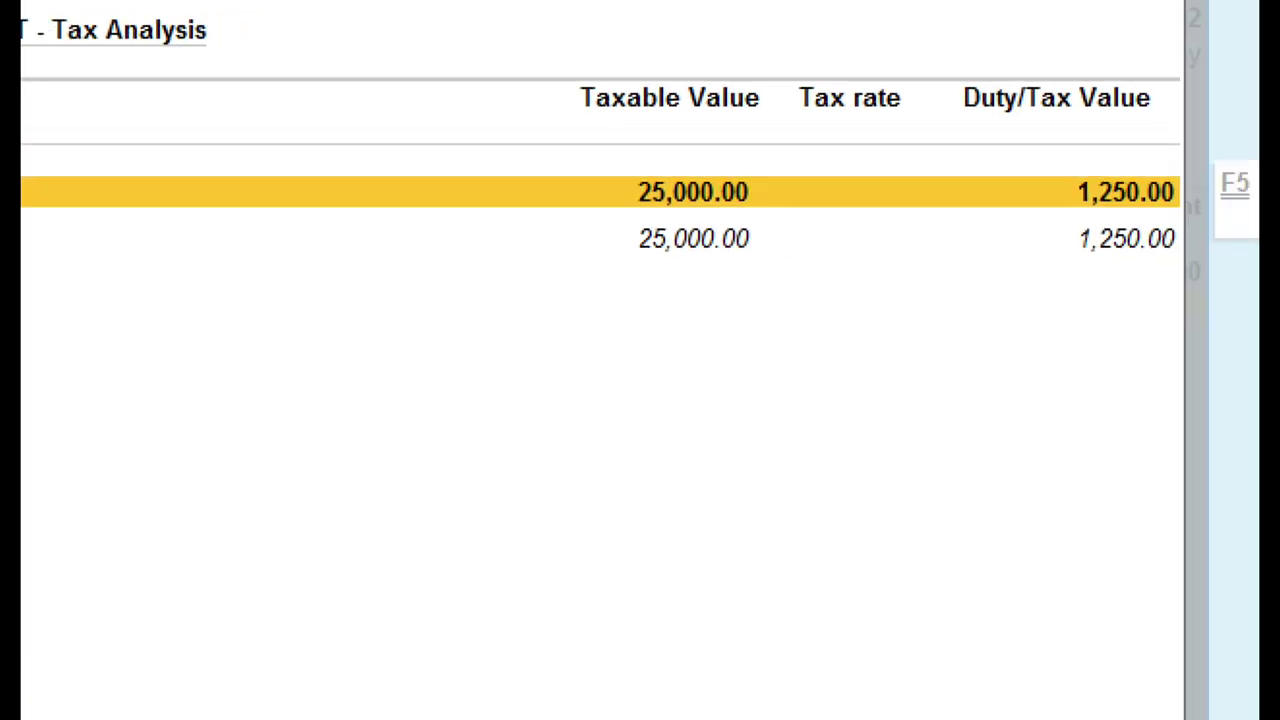
Examine the duty value and the reverse charge note in the voucher's GST tax analysis, then return to the voucher
mouse_move(906, 56)
mouse_down()
mouse_move(994, 109)
mouse_move(1175, 283)
mouse_up()
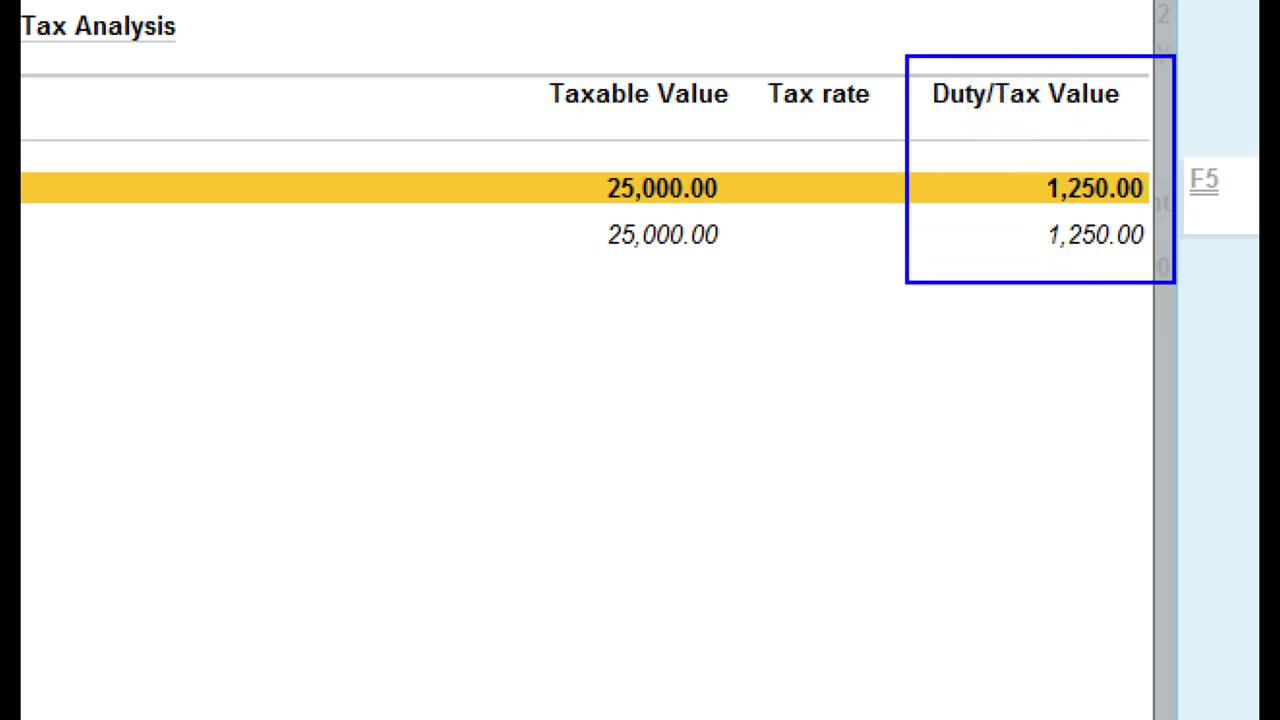
mouse_move(492, 28)
mouse_down()
mouse_move(580, 206)
mouse_move(782, 338)
mouse_up()
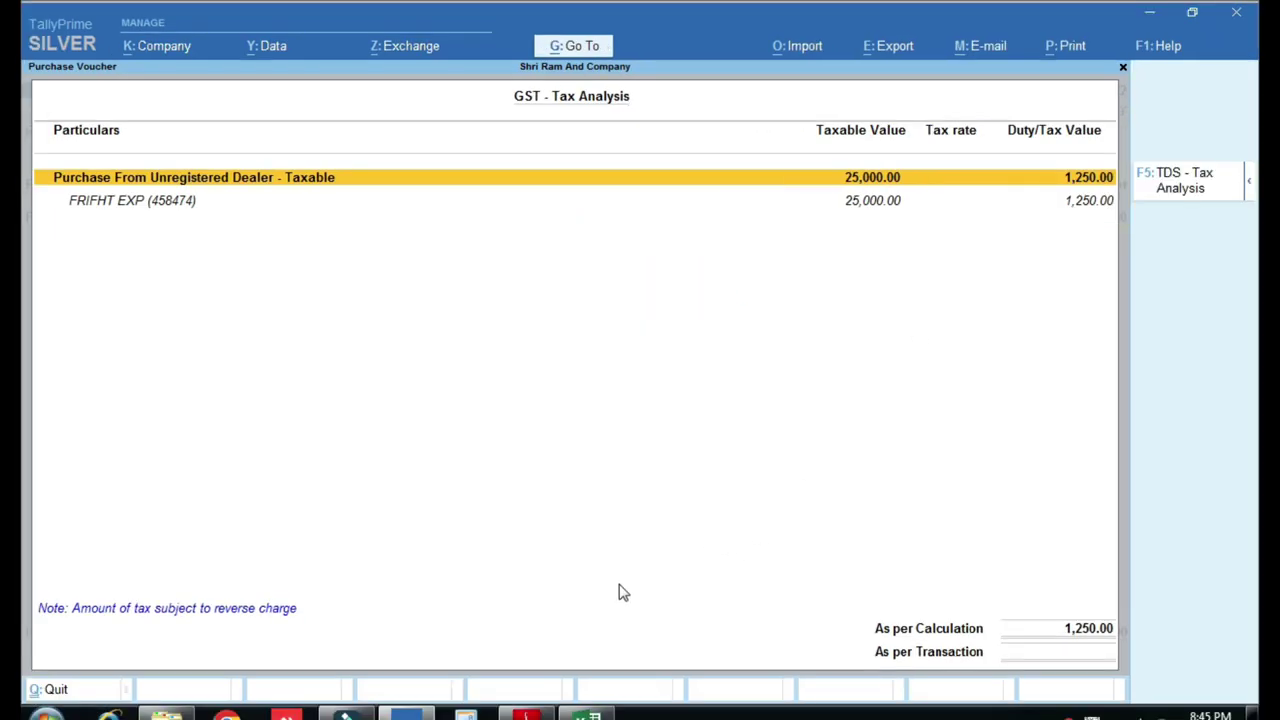
key(Escape)
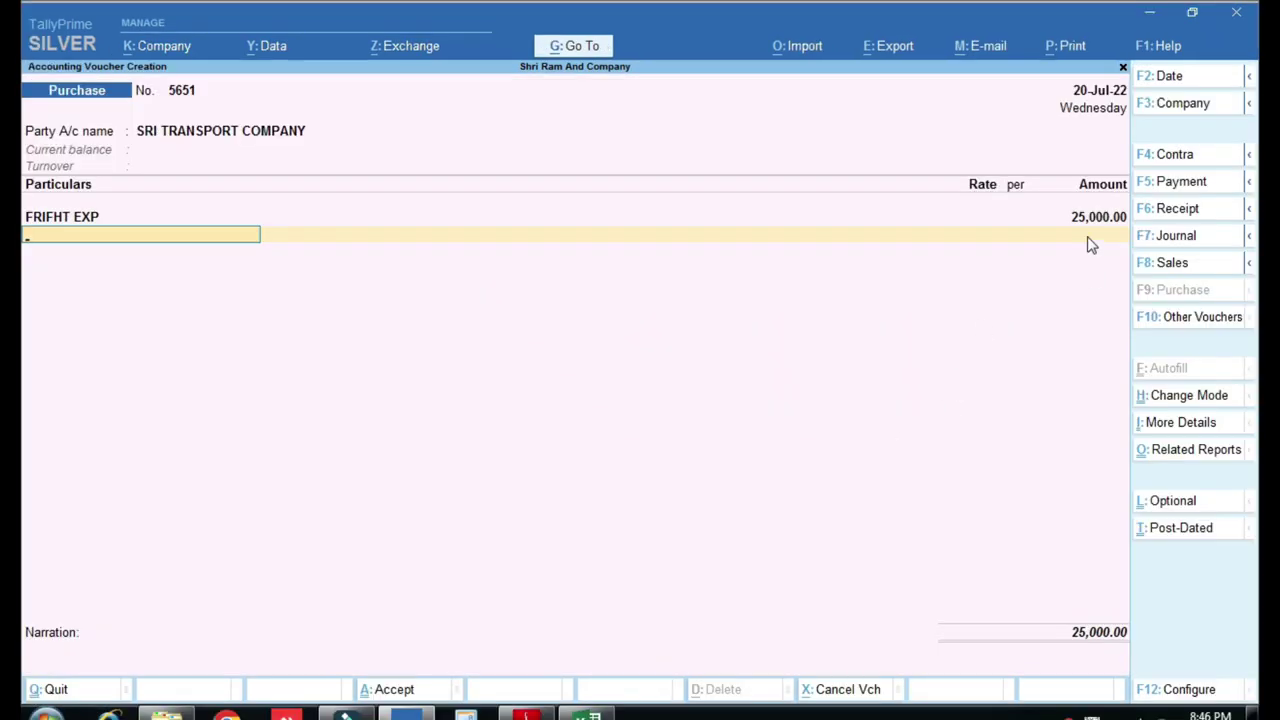
key(alt+a)
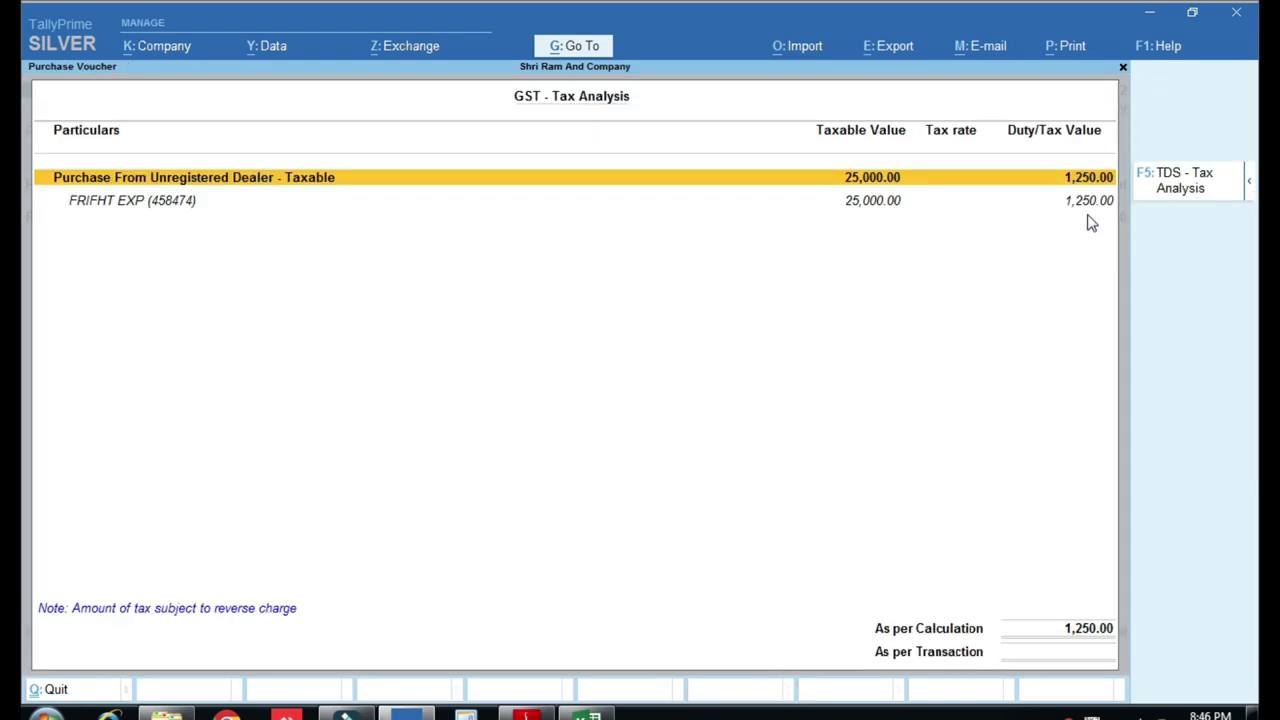
key(ctrl)
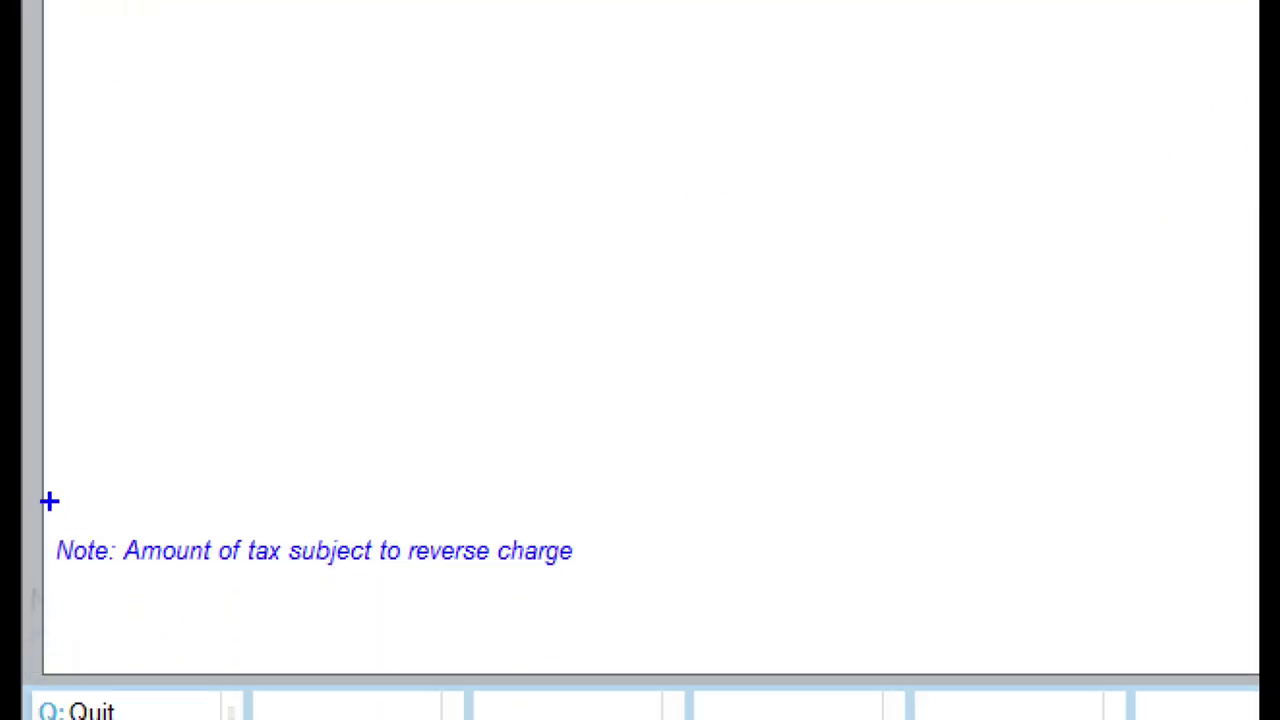
drag(40, 493, 211, 607)
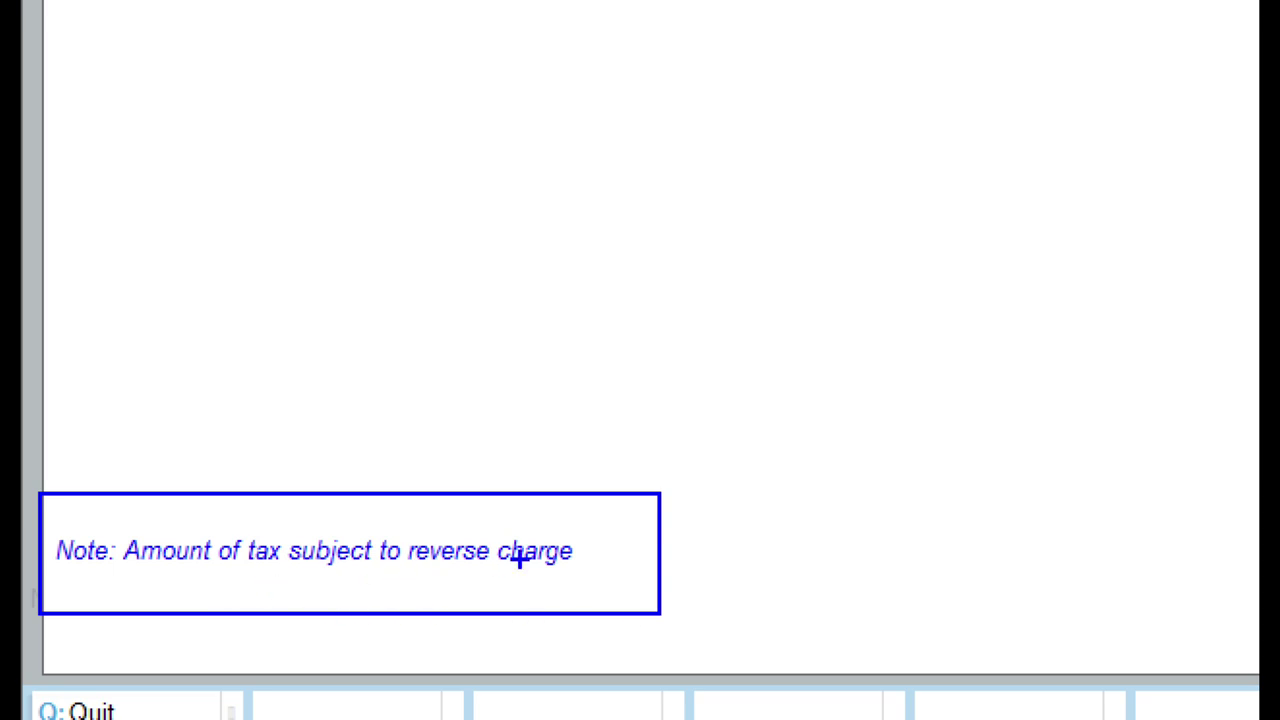
key(Escape)
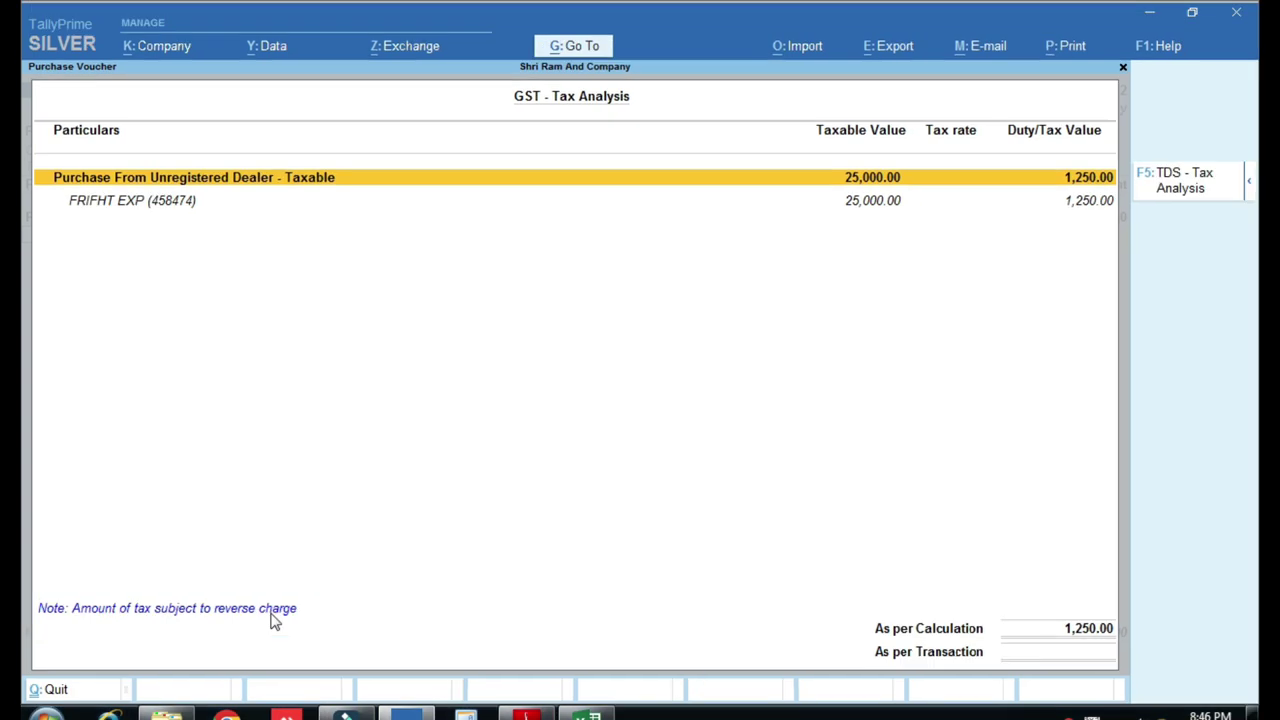
key(Escape)
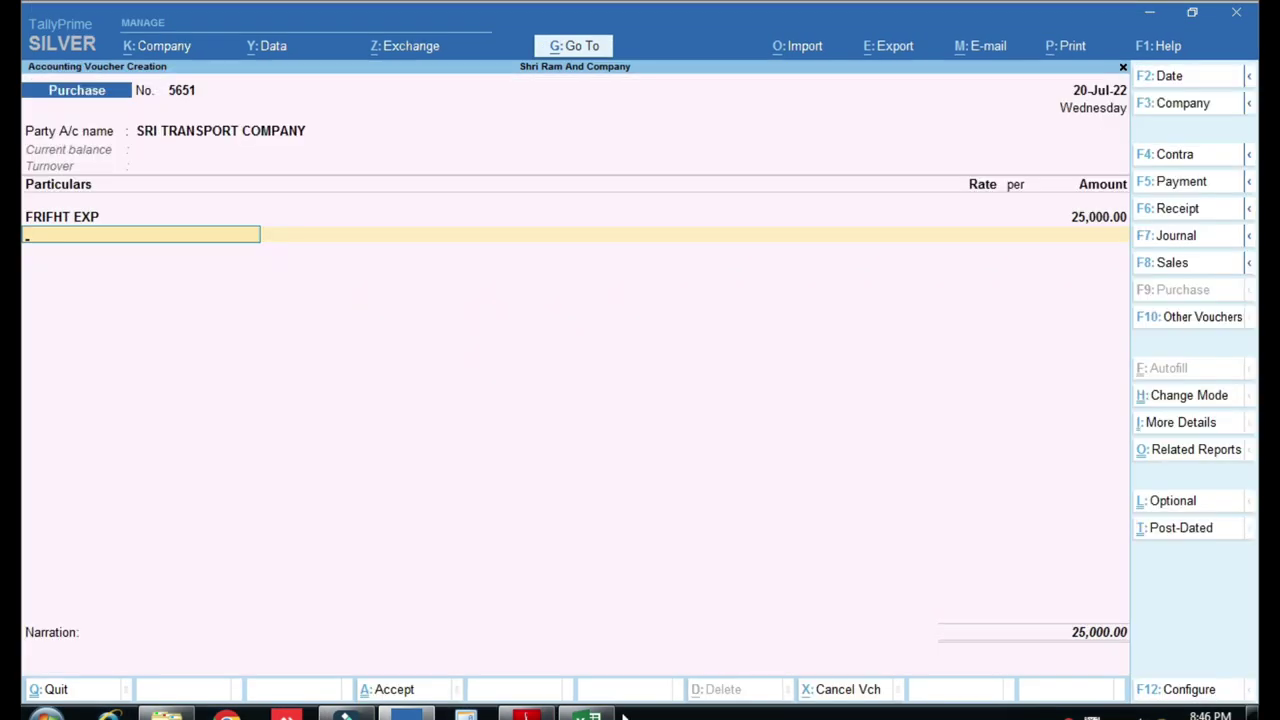
Save the Purchase voucher for SRI TRANSPORT COMPANY and return to the Gateway of Tally
key(ctrl)
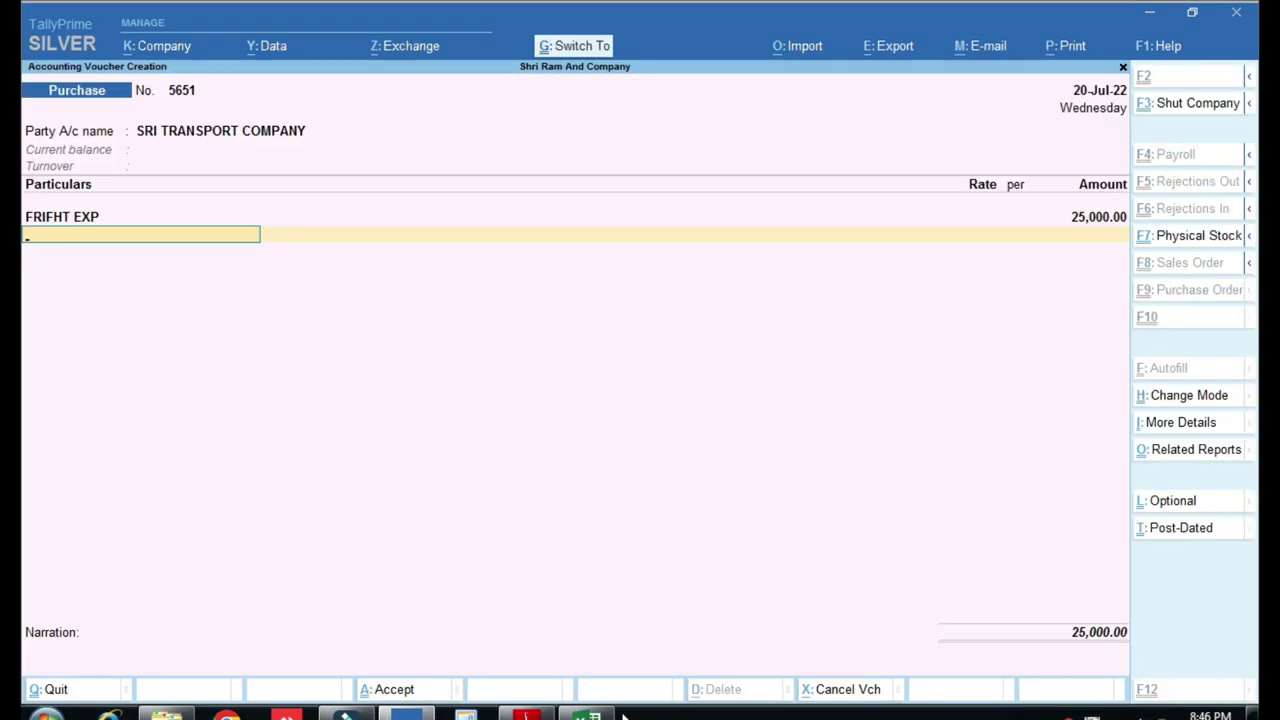
key(ctrl+a)
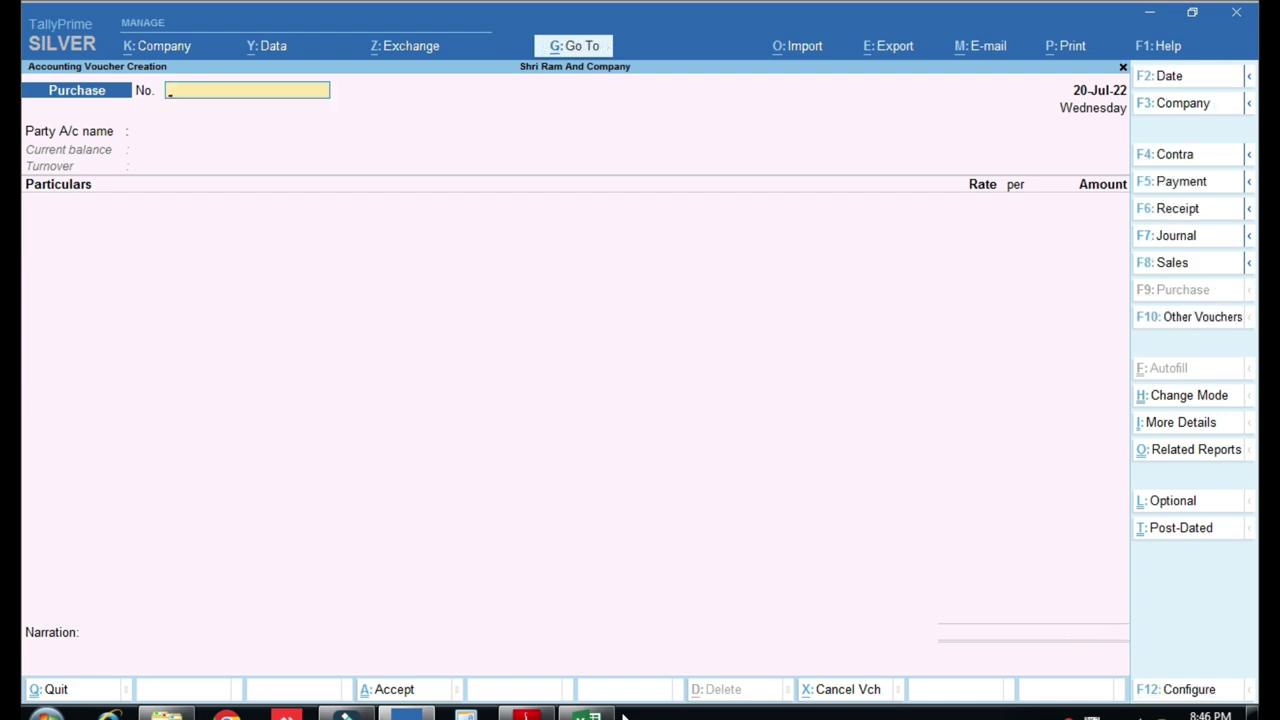
key(Escape)
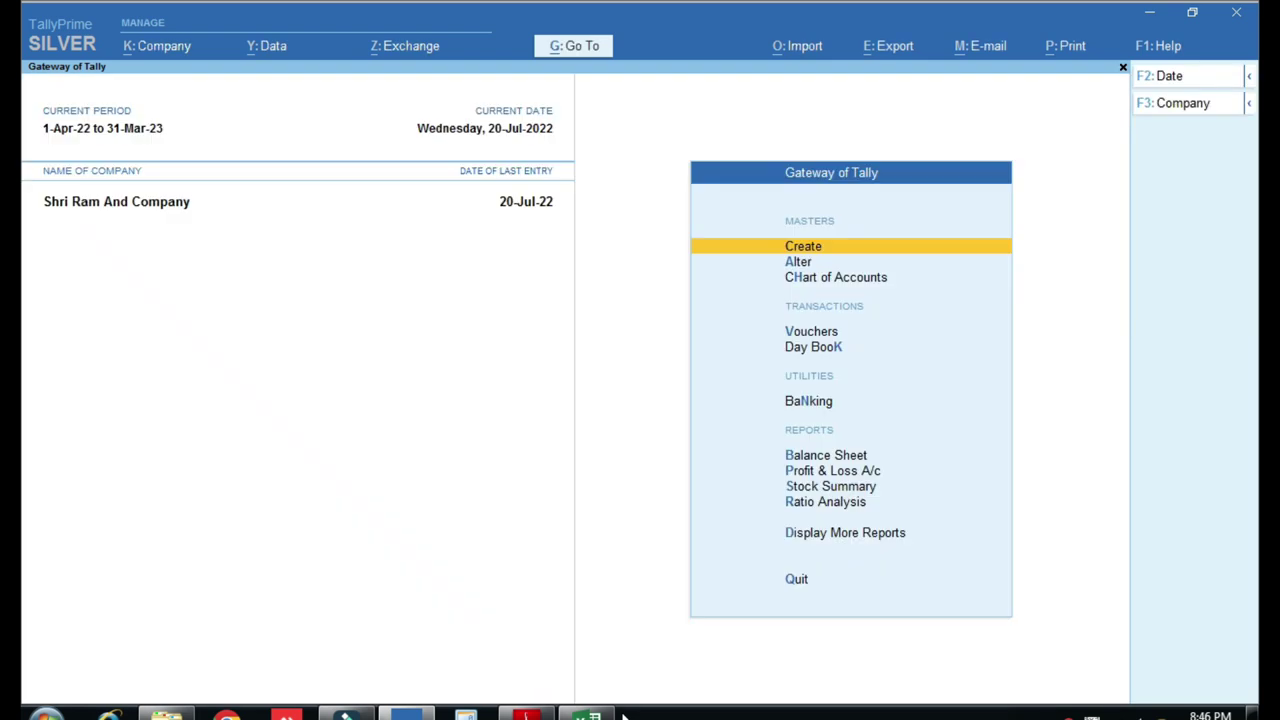
Open the GST reports list within the statutory reports and go to GSTR-3B
key(Down)
key(Down)
key(Down)
key(Down)
key(Down)
key(Down)
key(Down)
key(Down)
key(Down)
key(Down)
key(Down)
key(Down)
key(Down)
key(Down)
key(Down)
key(Down)
key(Down)
key(Down)
key(Down)
key(Down)
key(Down)
key(Return)
key(Down)
key(Down)
key(Down)
key(Down)
key(Down)
key(Down)
key(Down)
key(Down)
key(Down)
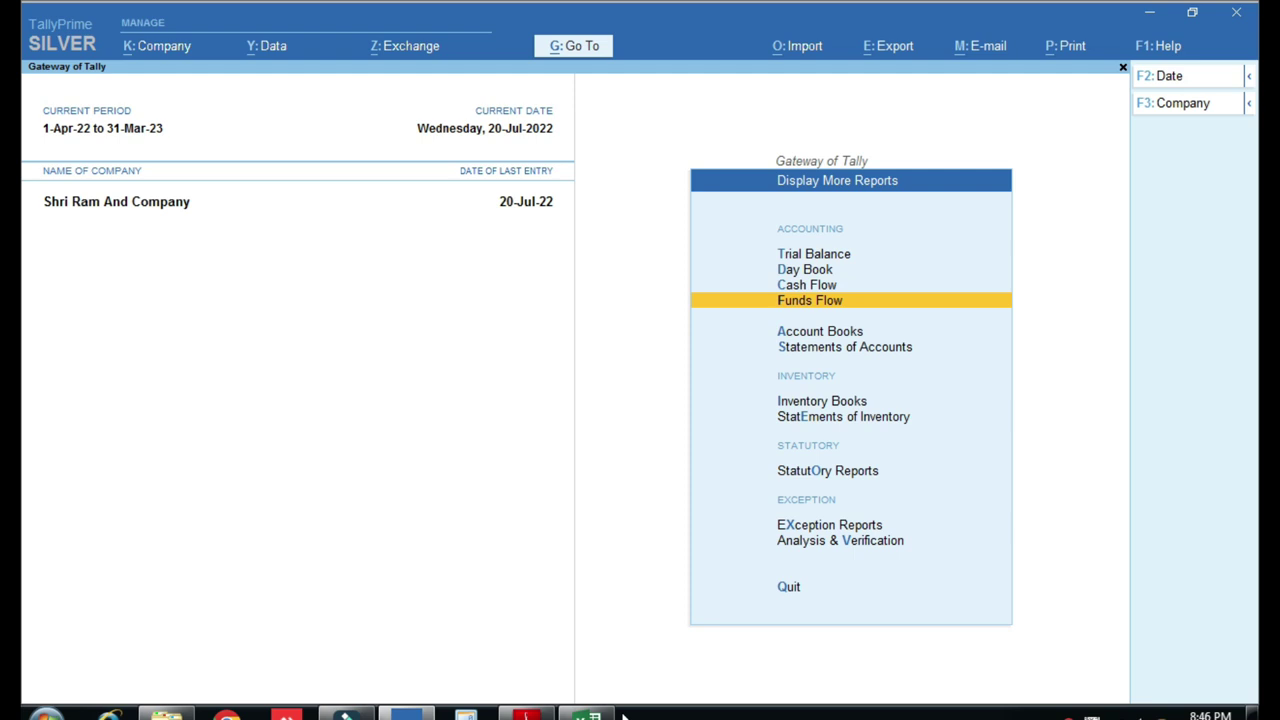
key(Up)
key(Return)
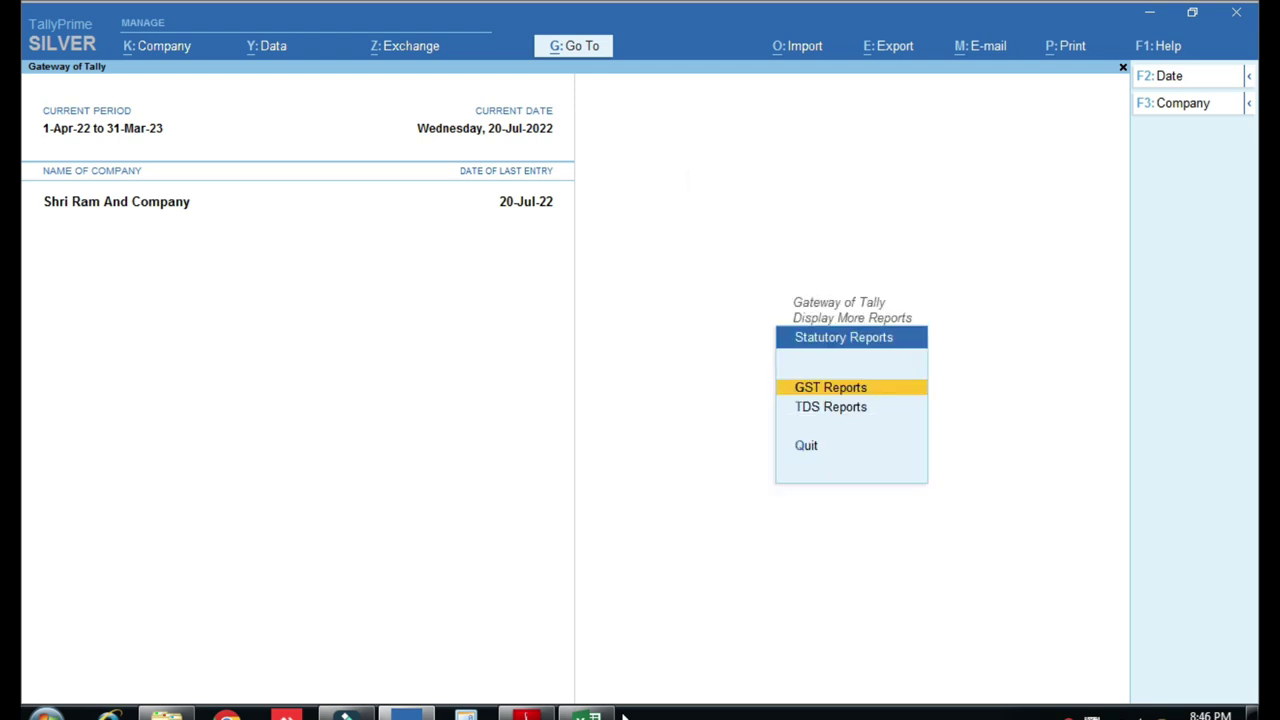
key(Return)
key(Down)
key(Down)
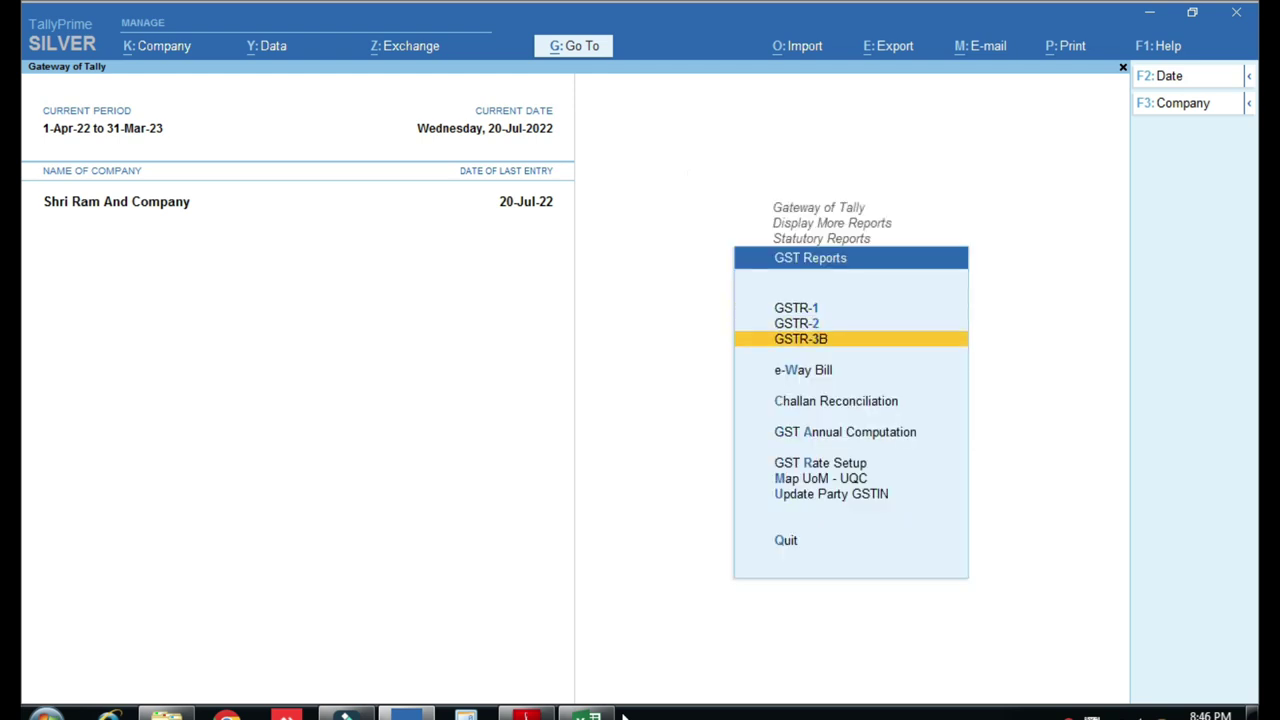
key(w)
key(F2)
key(Return)
key(Return)
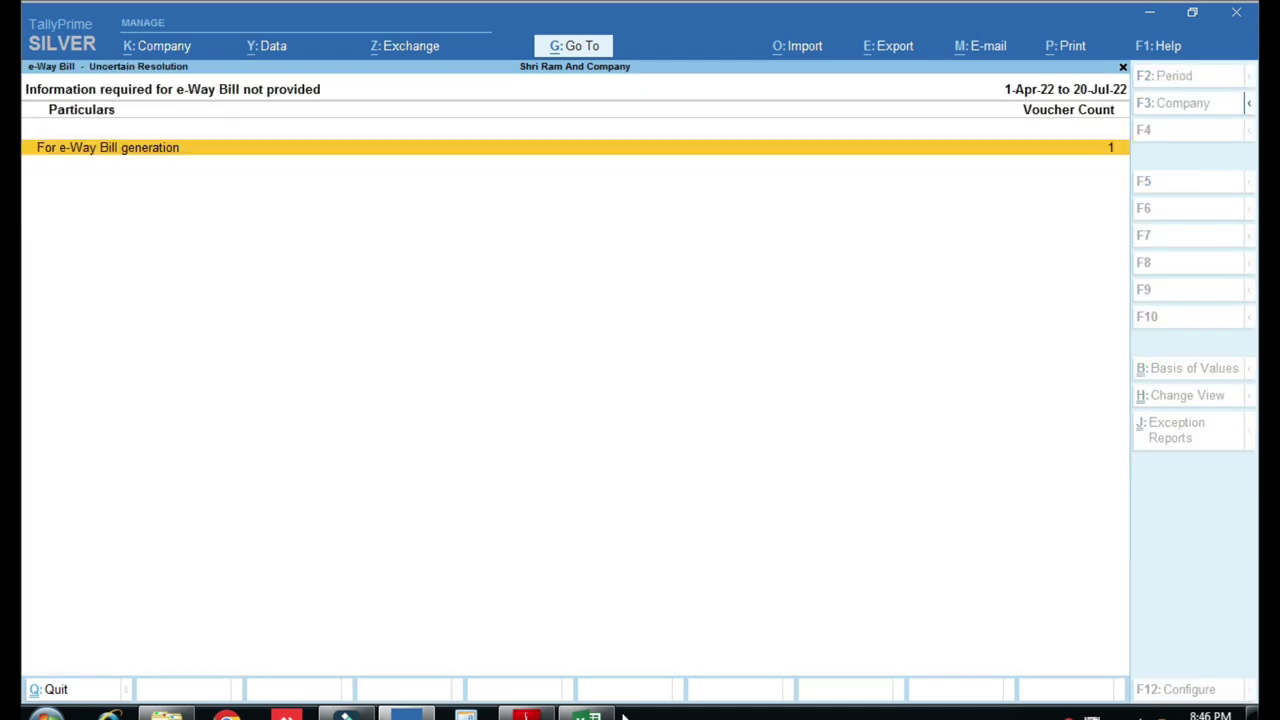
key(Escape)
key(Escape)
key(Escape)
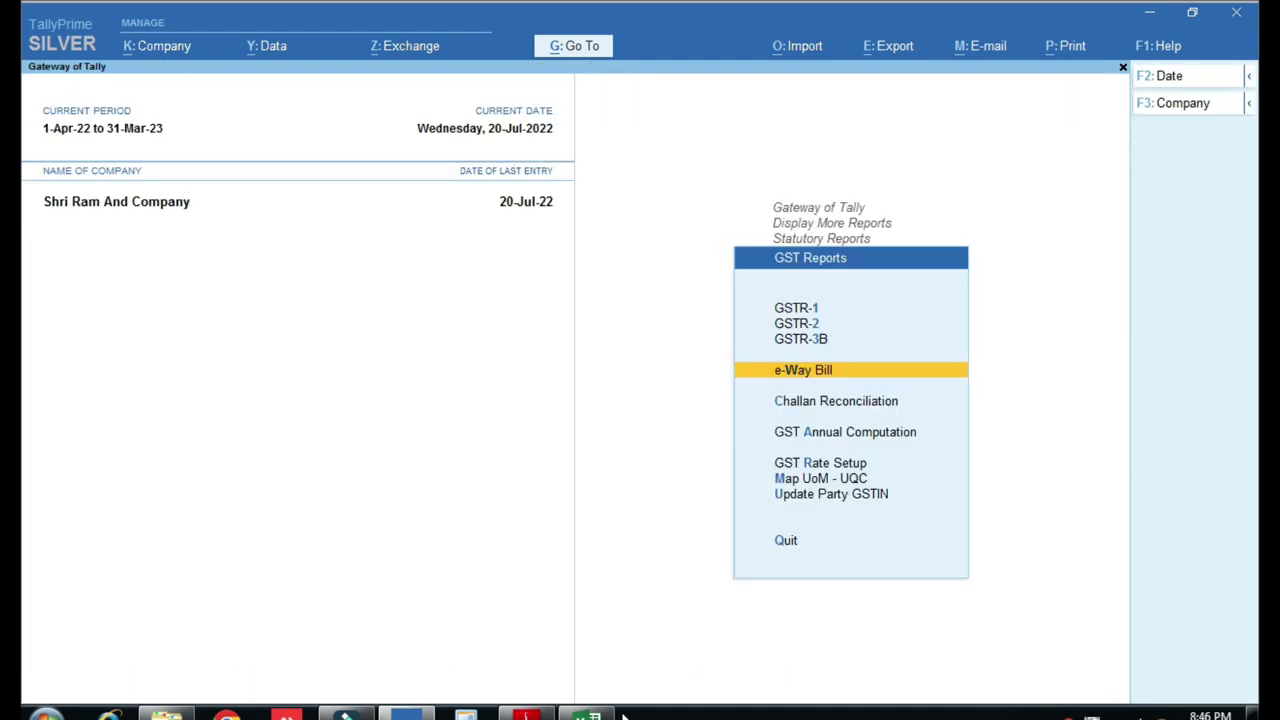
Open the GSTR-3B report and set its period from 1-Apr-22 to 20-Jul-22
key(3)
key(F2)
text(1-4)
key(Return)
text(20-7)
key(Return)
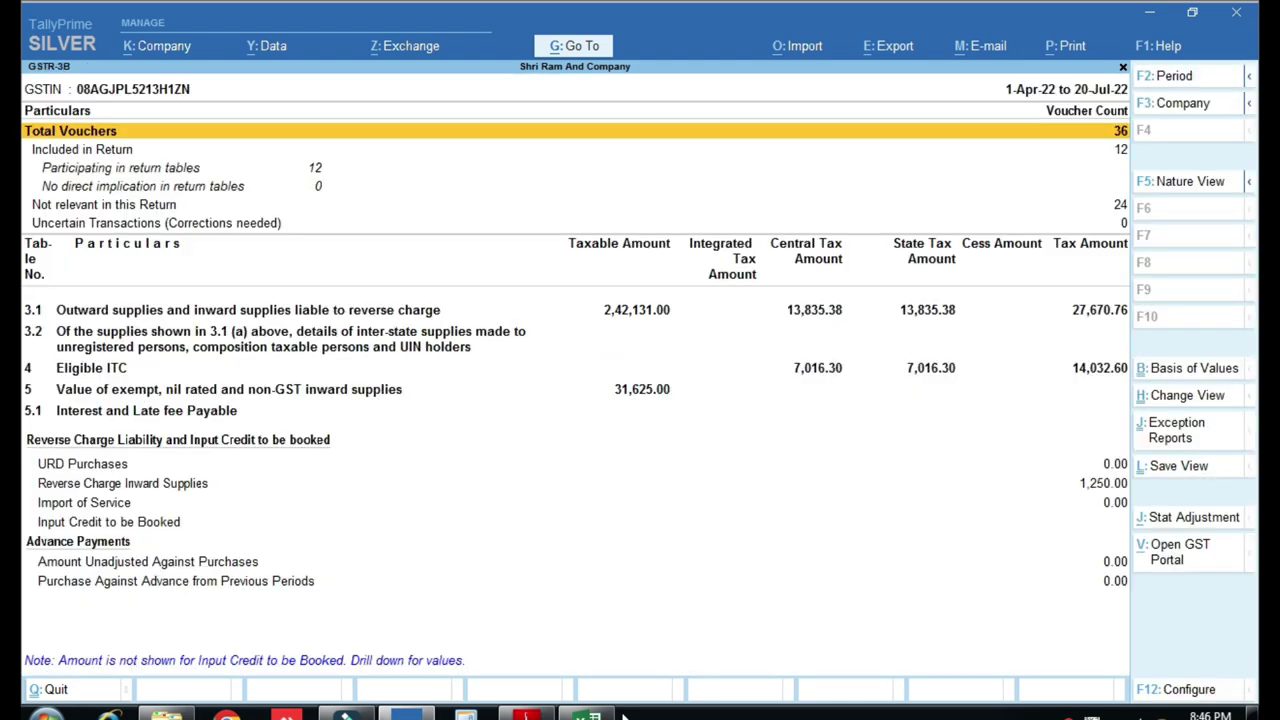
Expand GSTR-3B to its detailed view and examine the taxable and tax amounts for inward supplies liable to reverse charge in section 3.1
key(alt+F5)
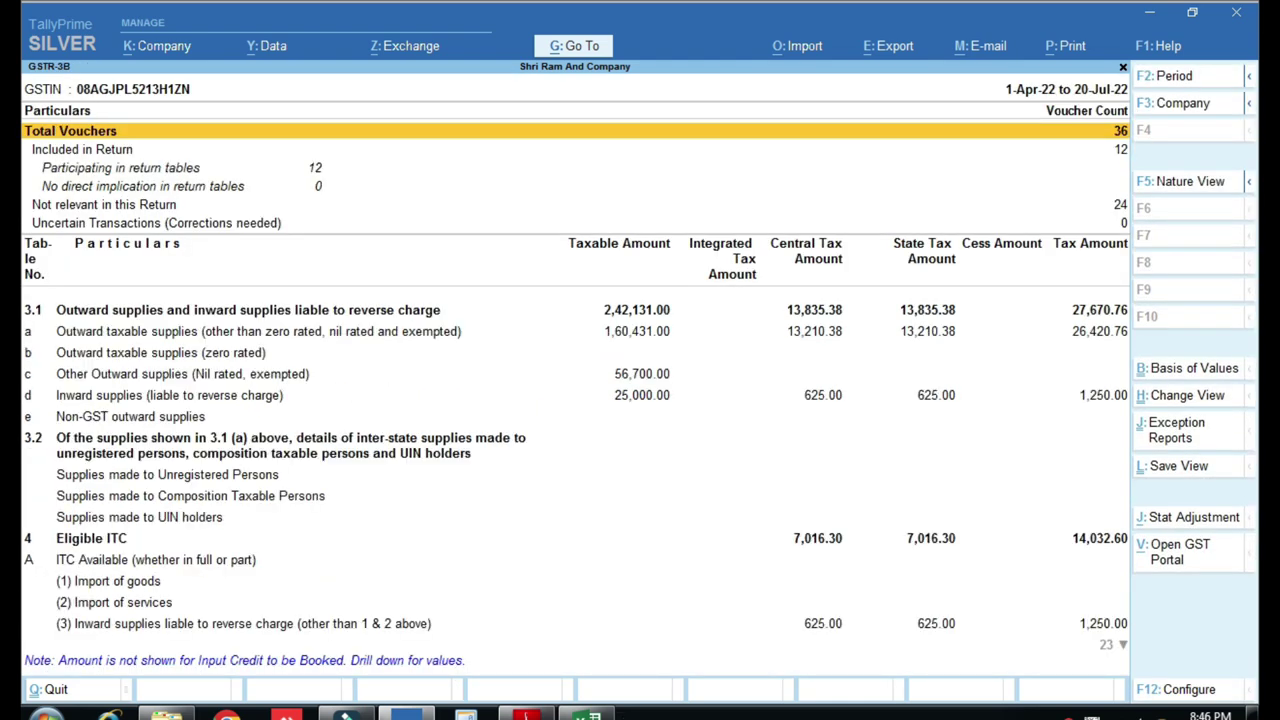
key(ctrl)
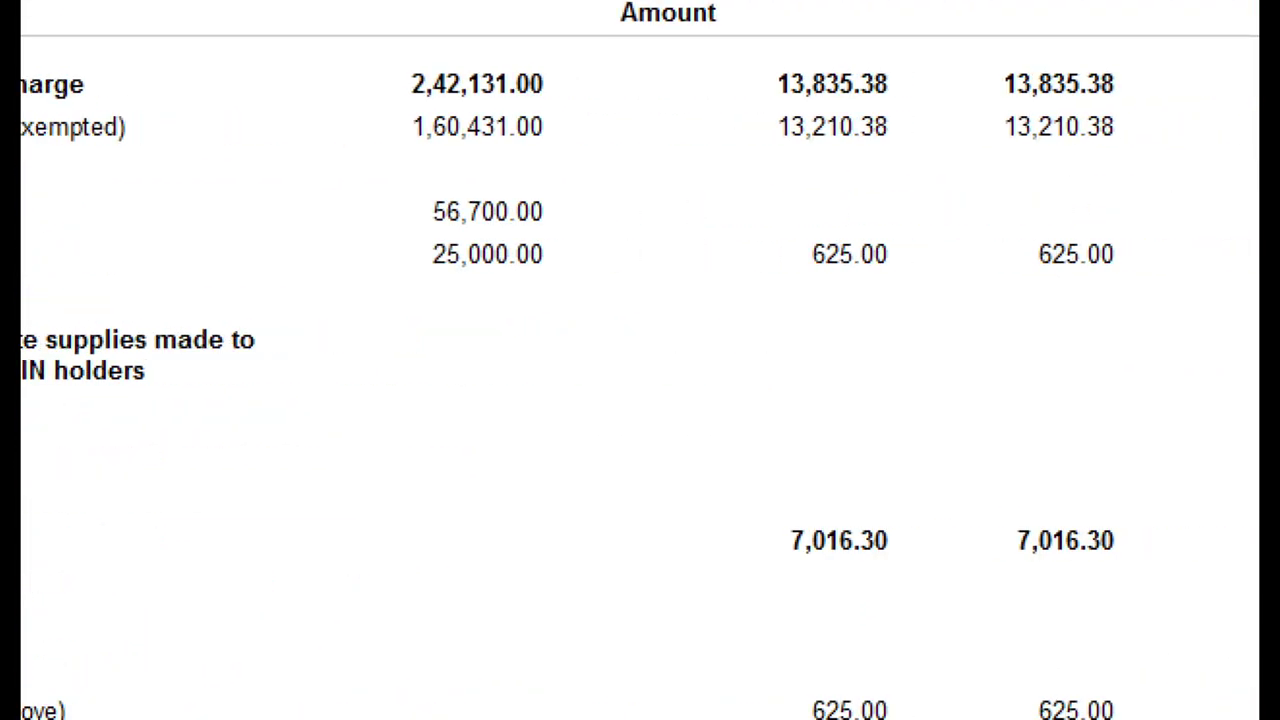
click(1018, 538)
mouse_move(173, 232)
mouse_down()
mouse_move(423, 289)
mouse_move(960, 287)
mouse_up()
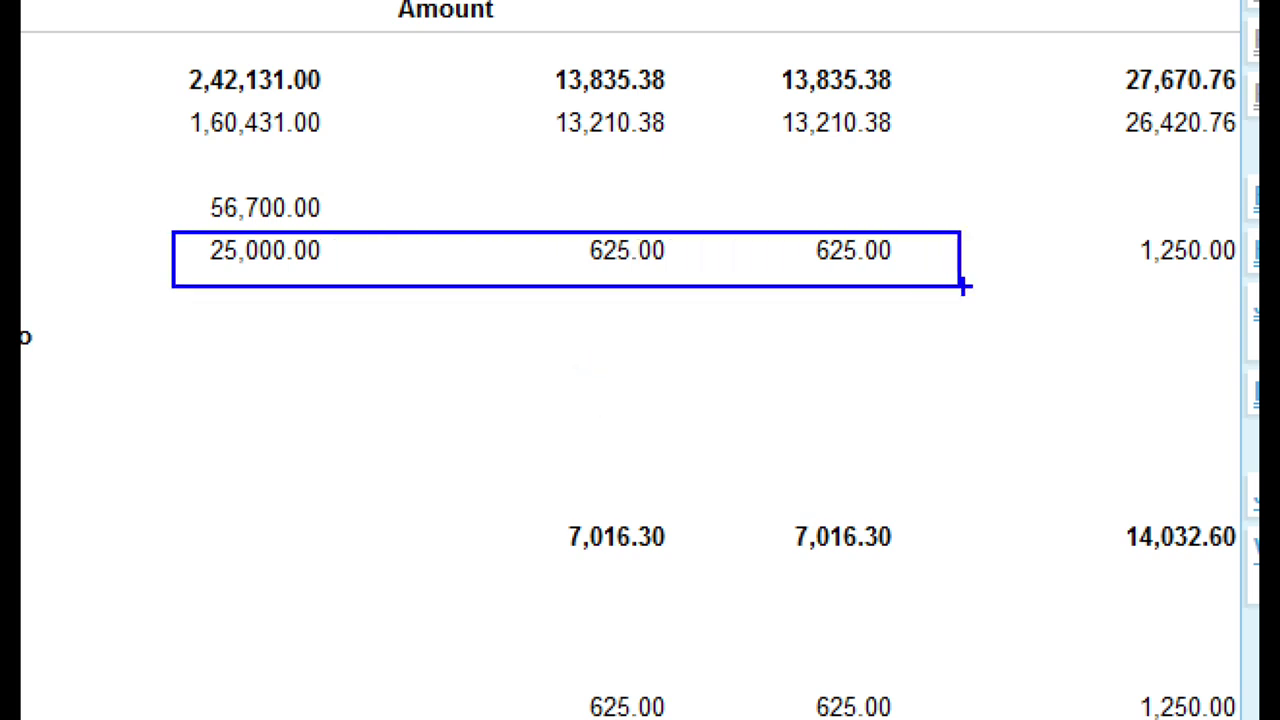
mouse_move(1122, 201)
mouse_down()
mouse_move(1200, 295)
mouse_move(1256, 300)
mouse_up()
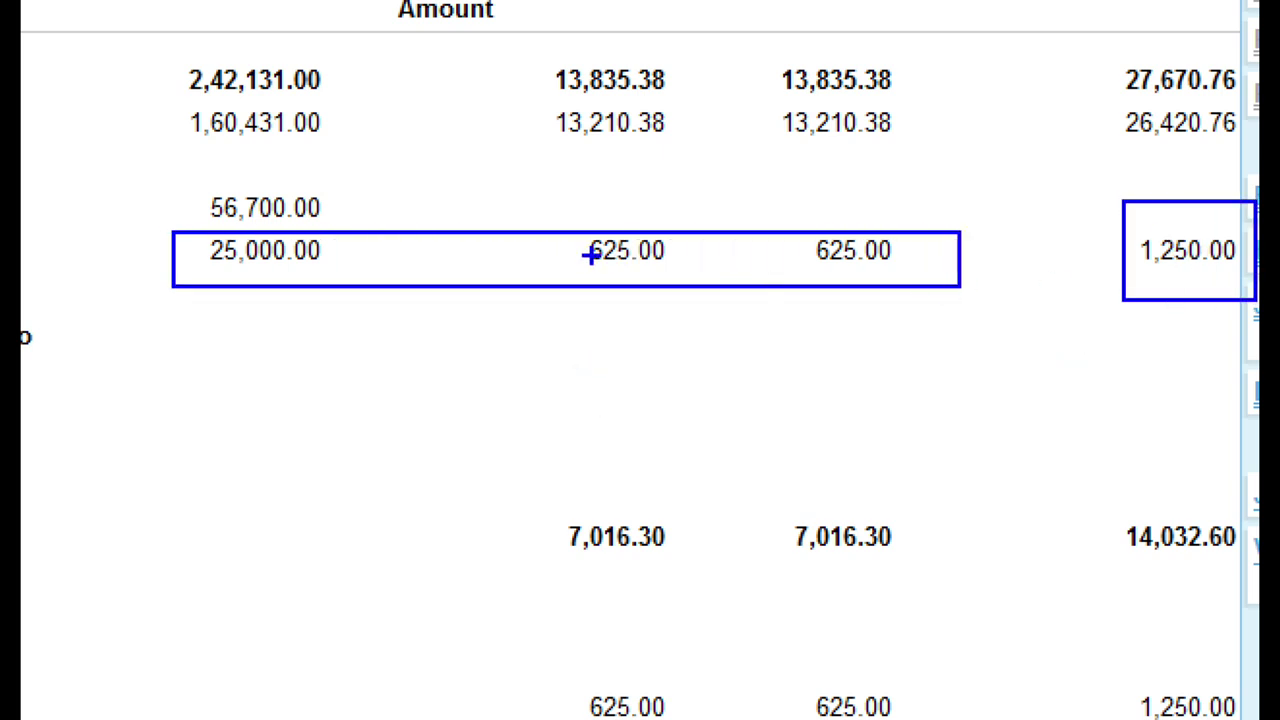
drag(542, 193, 692, 317)
mouse_move(795, 177)
mouse_down()
mouse_move(811, 271)
mouse_move(921, 333)
mouse_up()
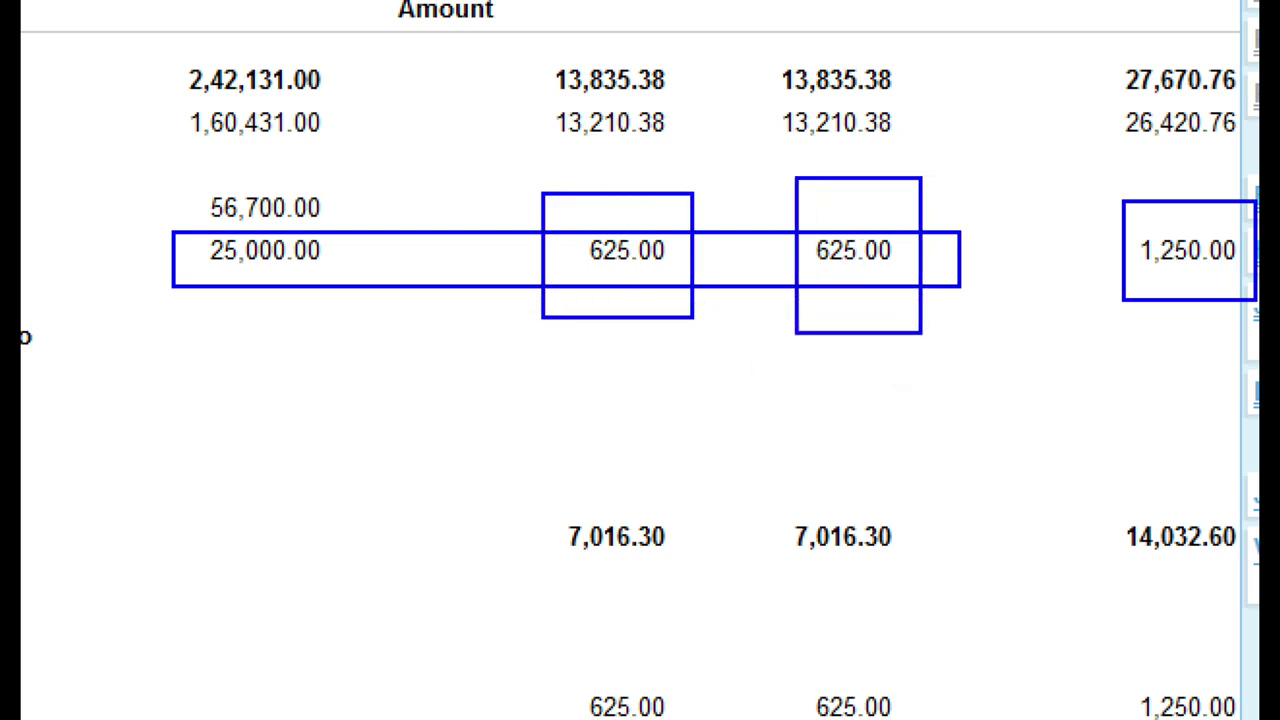
key(Escape)
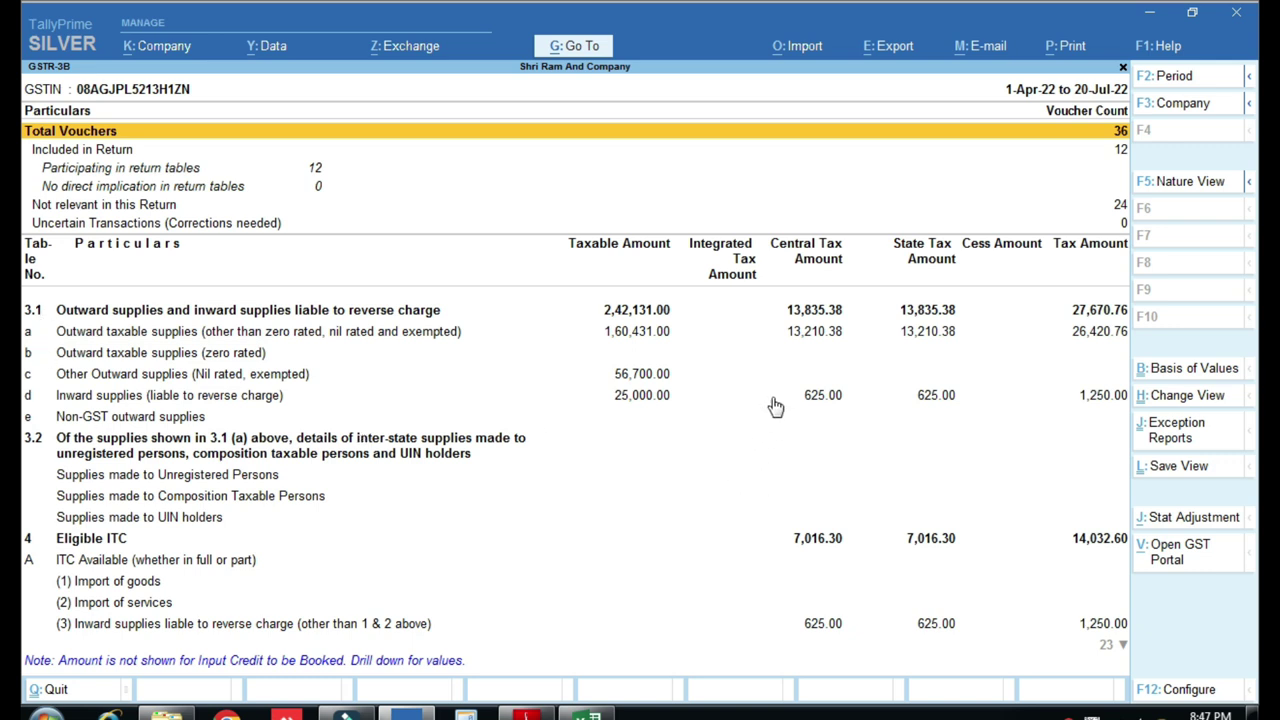
Examine the reverse charge inward supplies row under Eligible ITC in section 4 of GSTR-3B
key(Down)
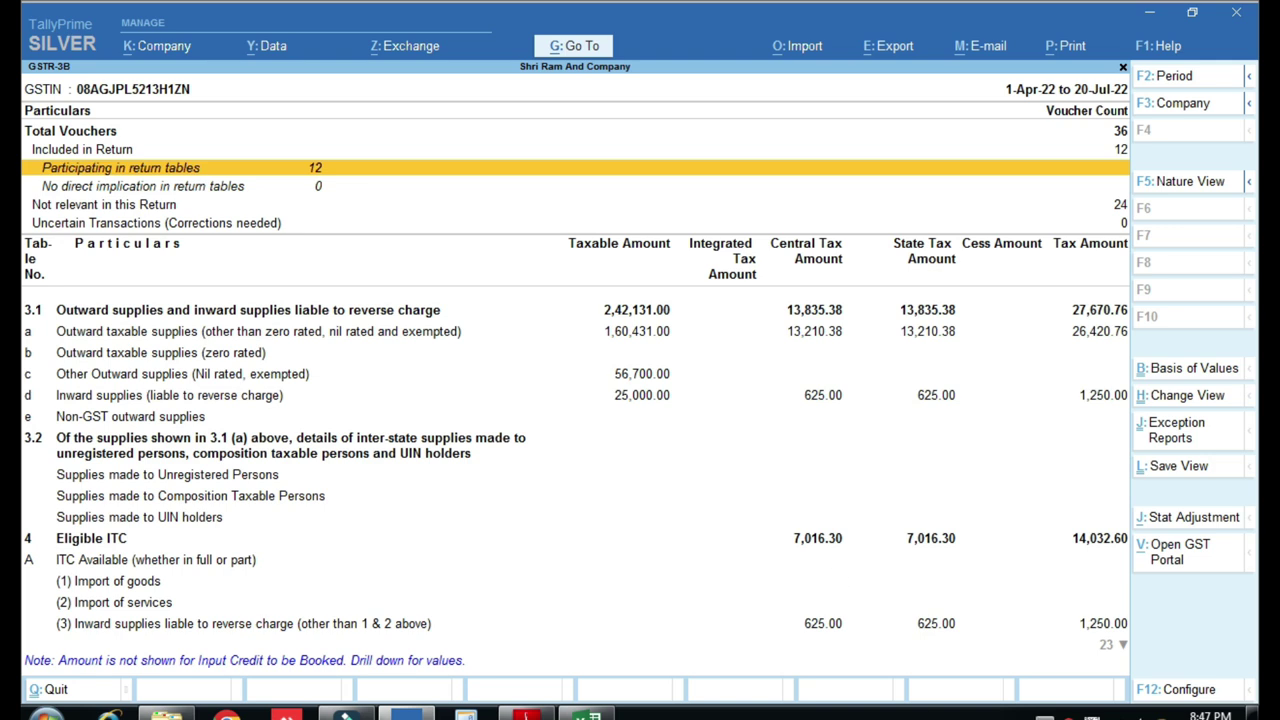
key(Down)
key(Down)
key(Down)
key(Down)
key(Down)
key(Down)
key(Down)
key(Down)
key(Down)
key(Down)
key(Down)
key(Down)
key(Down)
key(Down)
key(Down)
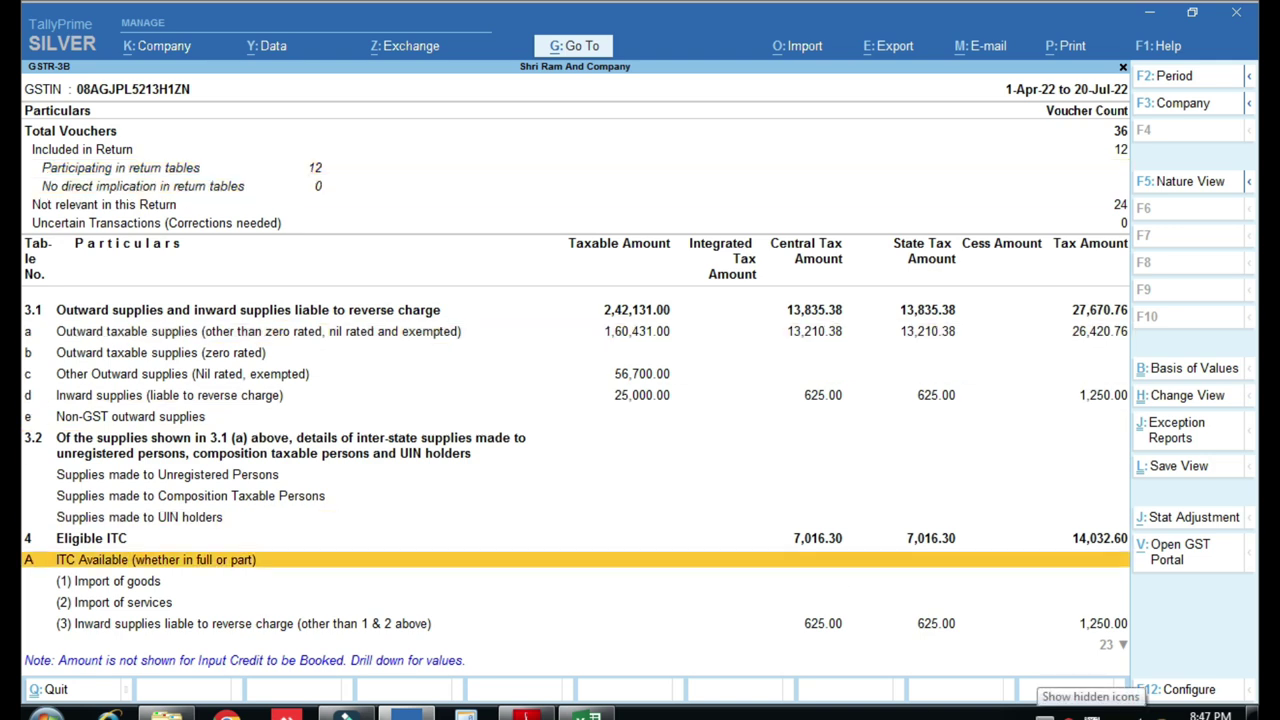
key(Down)
key(Down)
key(Down)
key(Down)
key(Down)
key(Down)
key(Up)
key(Up)
key(Up)
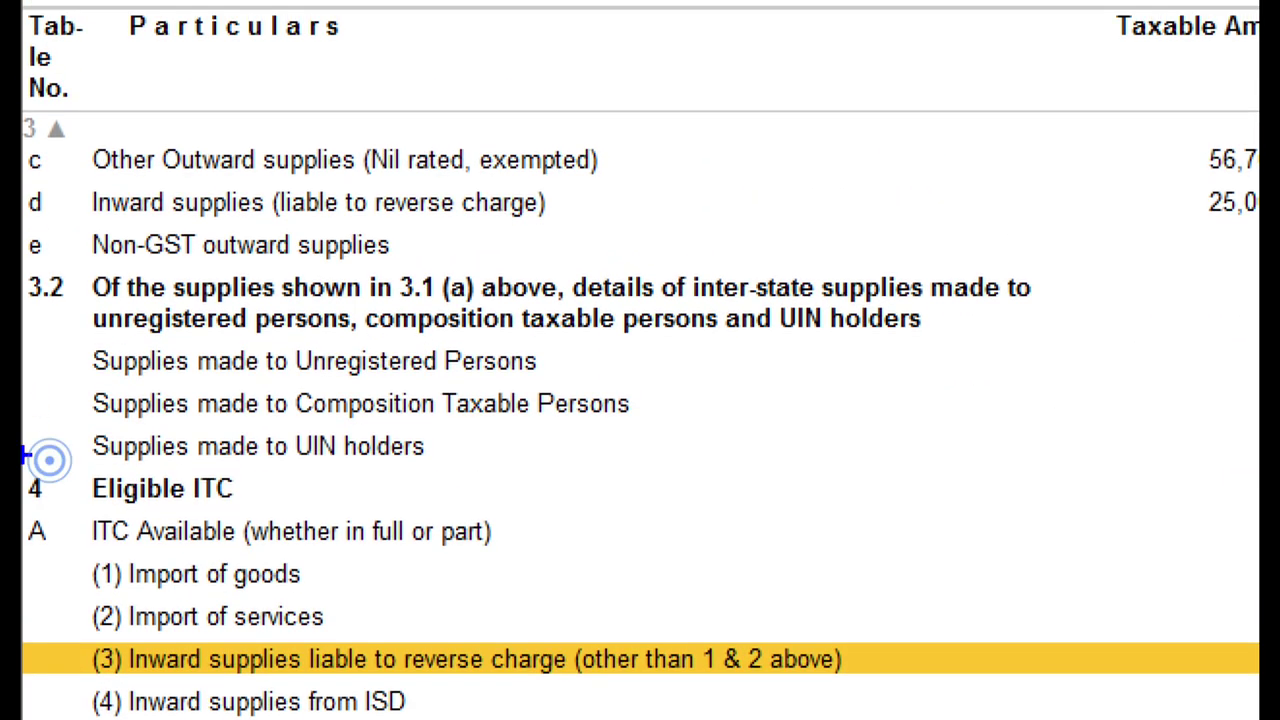
mouse_move(22, 449)
mouse_down()
mouse_move(60, 500)
mouse_move(300, 522)
mouse_move(258, 512)
mouse_up()
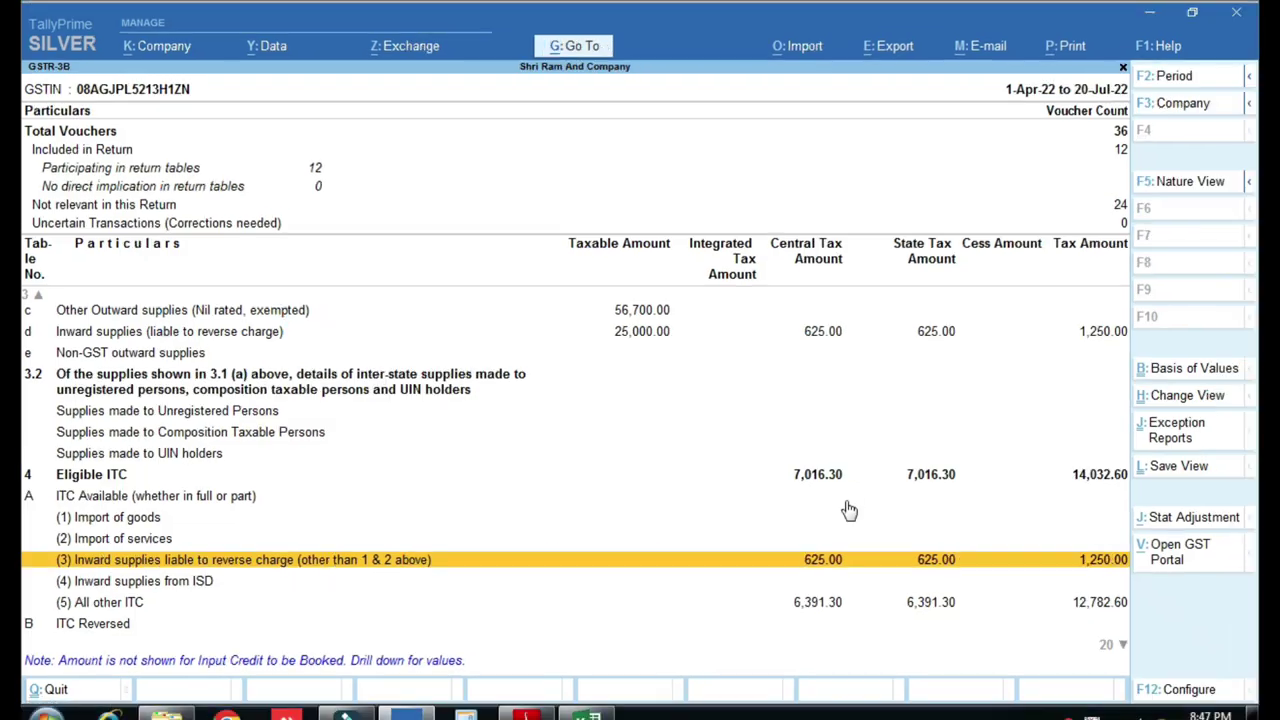
Compare the central and state tax amounts of the reverse charge and all other ITC rows under Eligible ITC
click(835, 478)
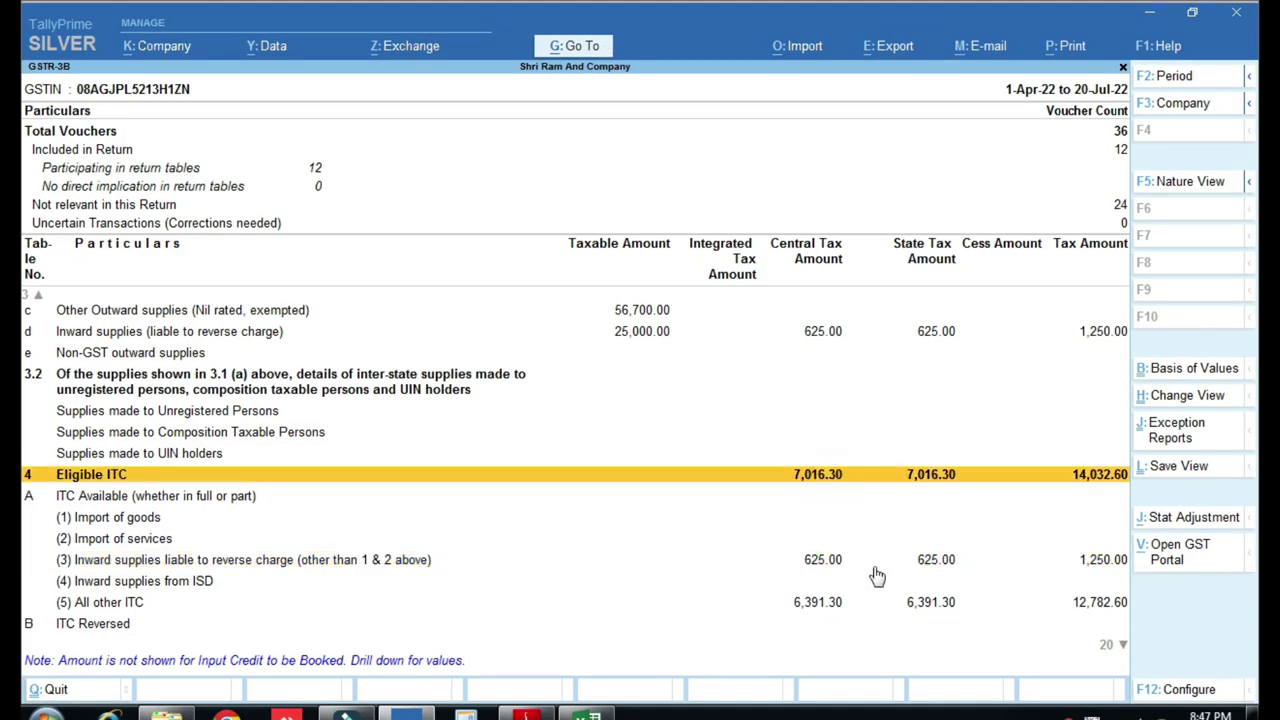
click(818, 608)
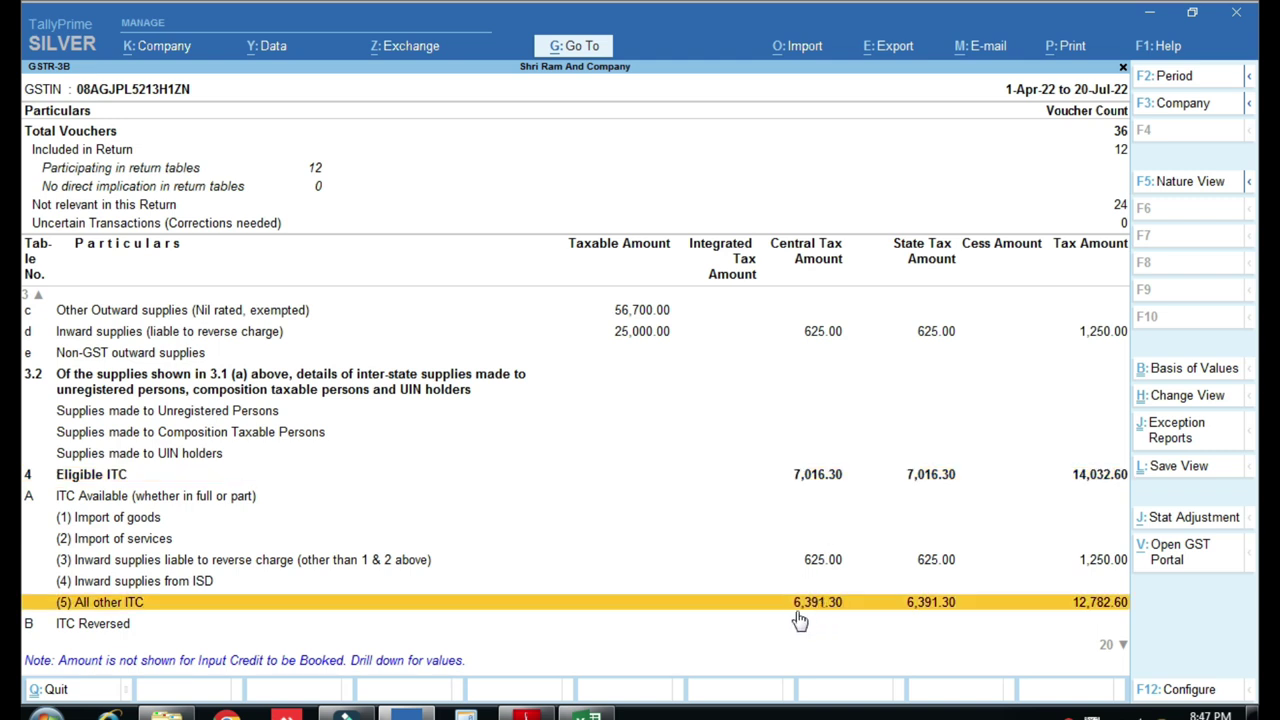
scroll(800, 620, down, 5)
scroll(757, 591, down, 2)
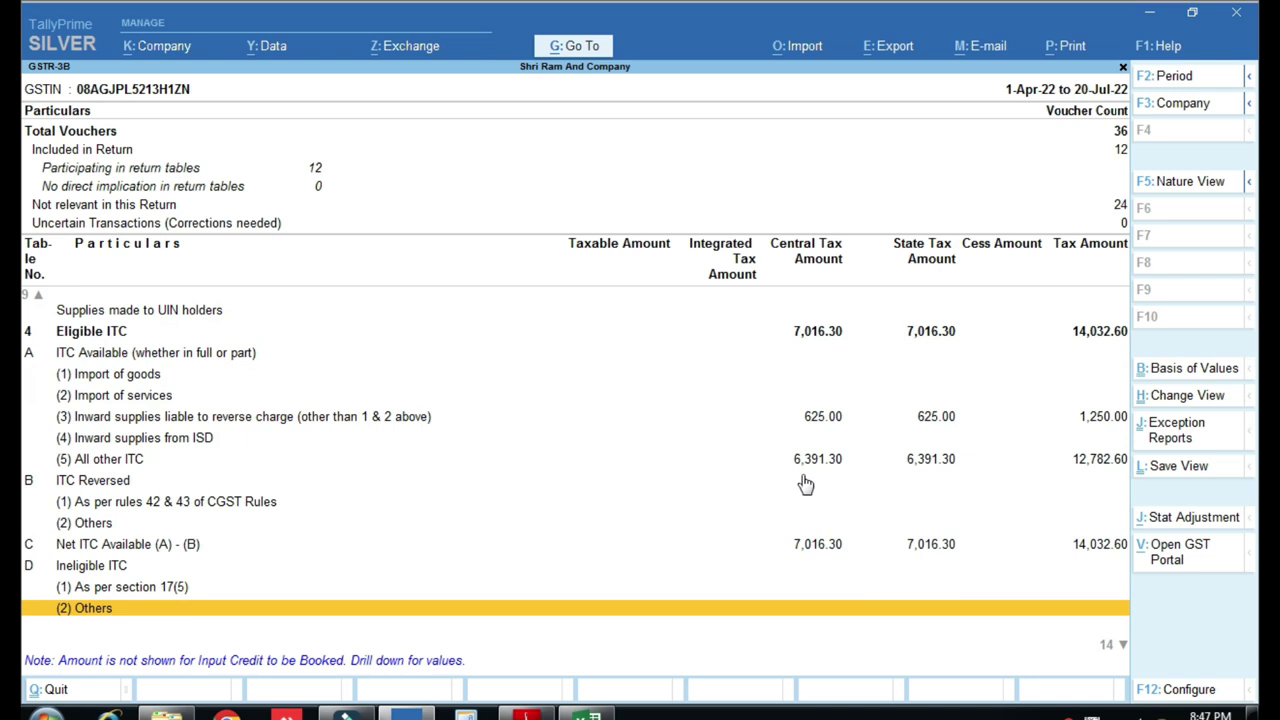
key(ctrl)
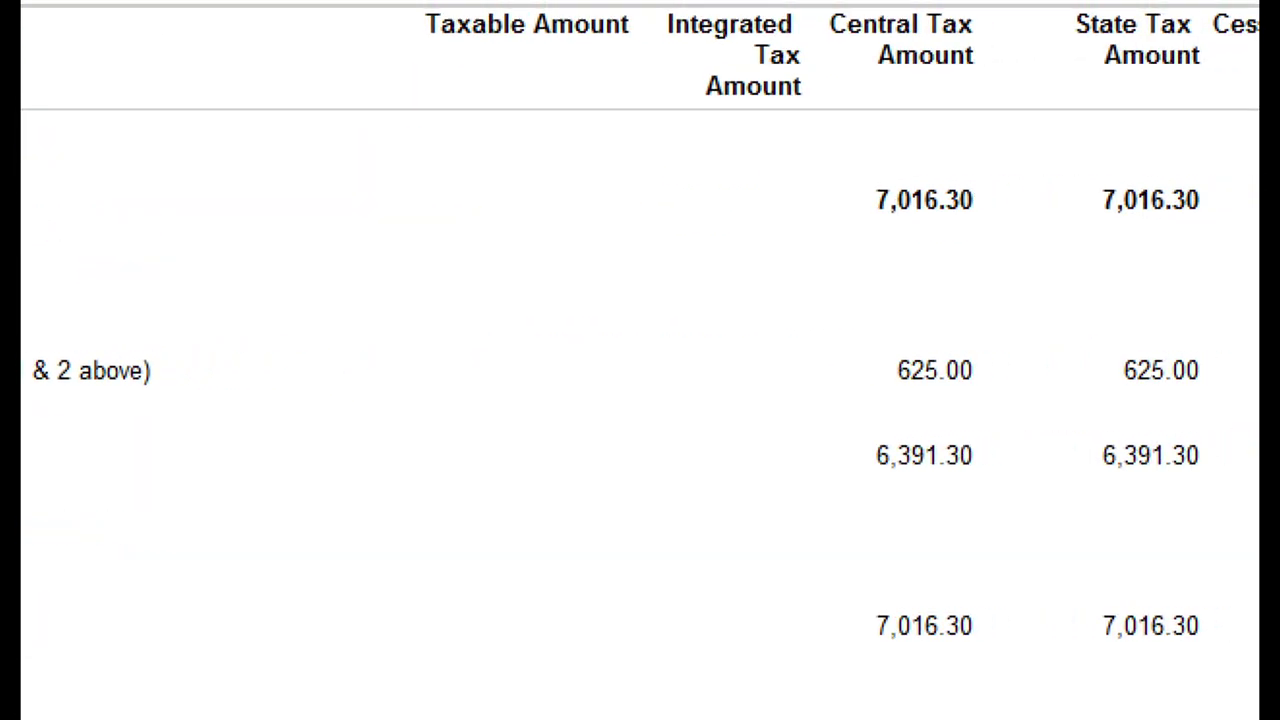
mouse_move(763, 414)
mouse_down()
mouse_move(1111, 524)
mouse_move(1179, 532)
mouse_up()
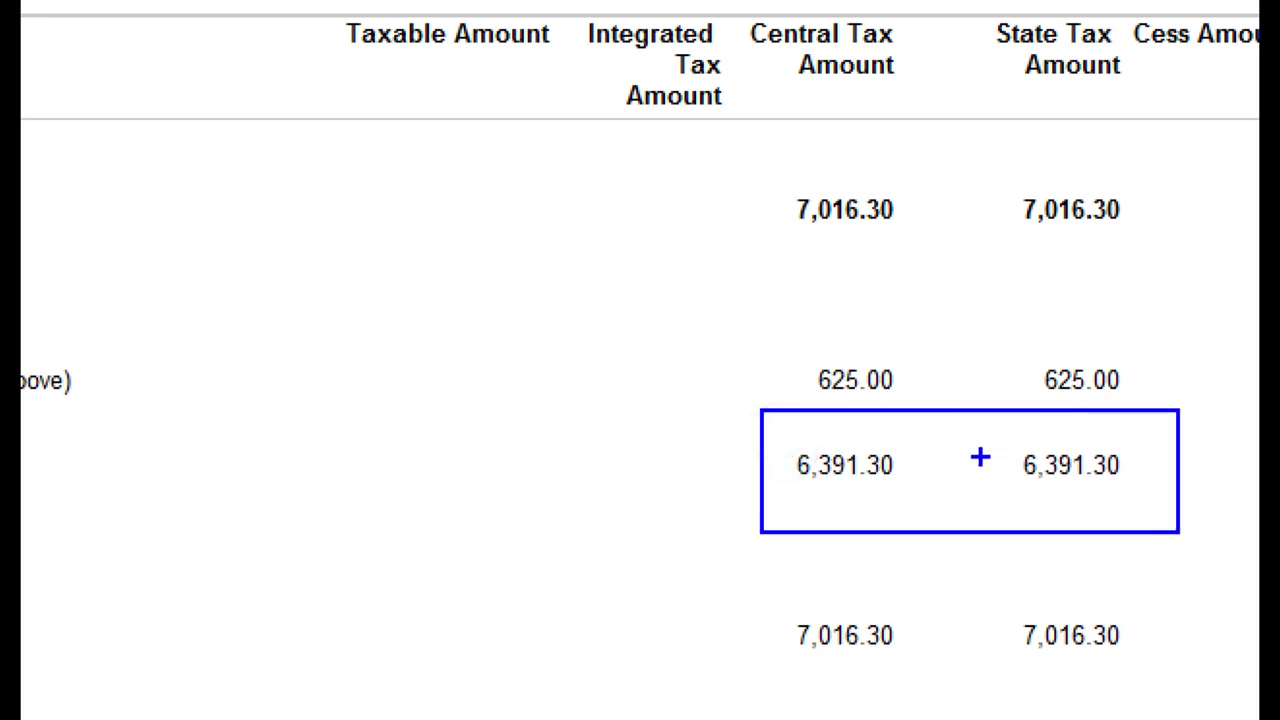
mouse_move(757, 331)
mouse_down()
mouse_move(1120, 414)
mouse_move(1194, 417)
mouse_move(1181, 412)
mouse_up()
key(Escape)
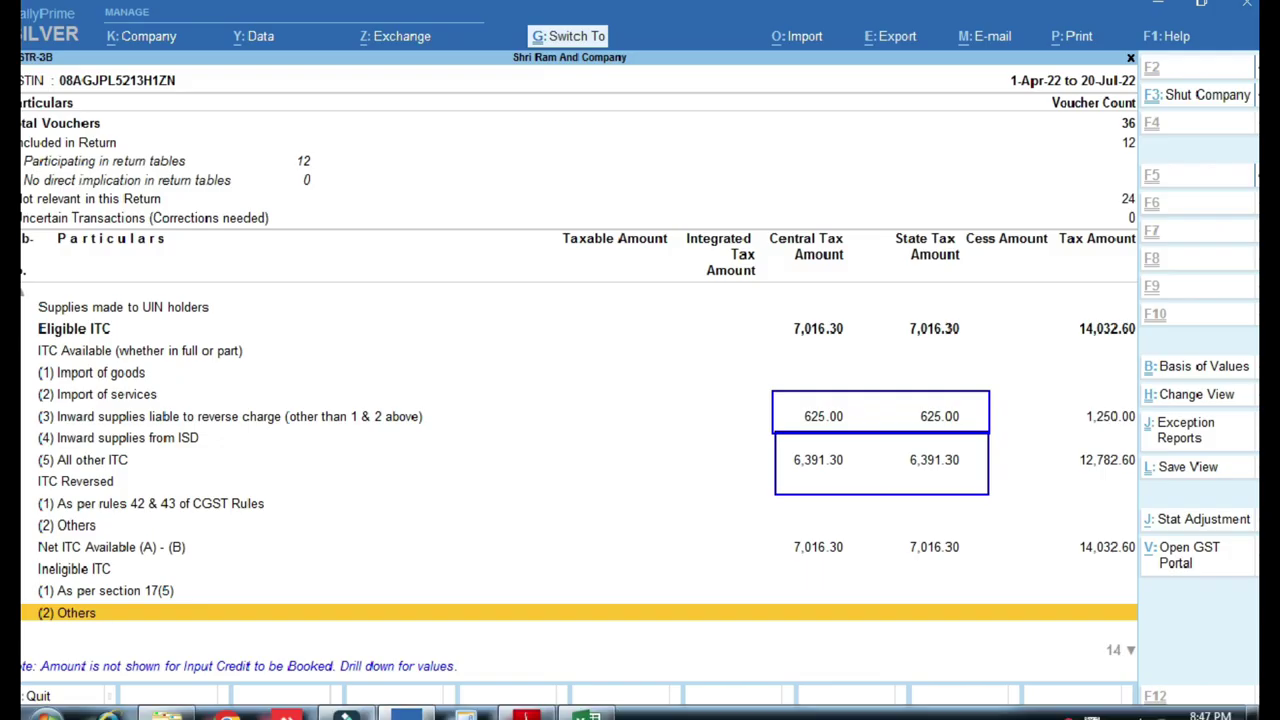
key(ctrl)
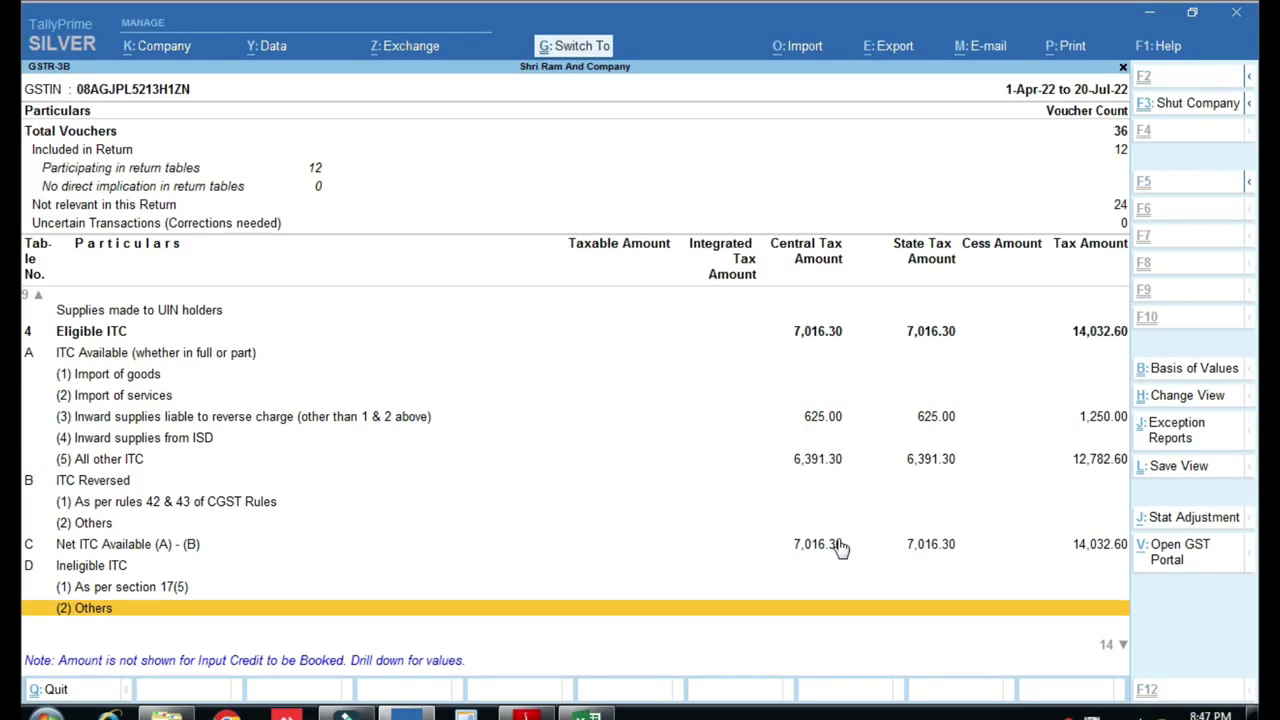
Examine the central and state tax amounts in the Net ITC Available row of section 4
key(ctrl+1)
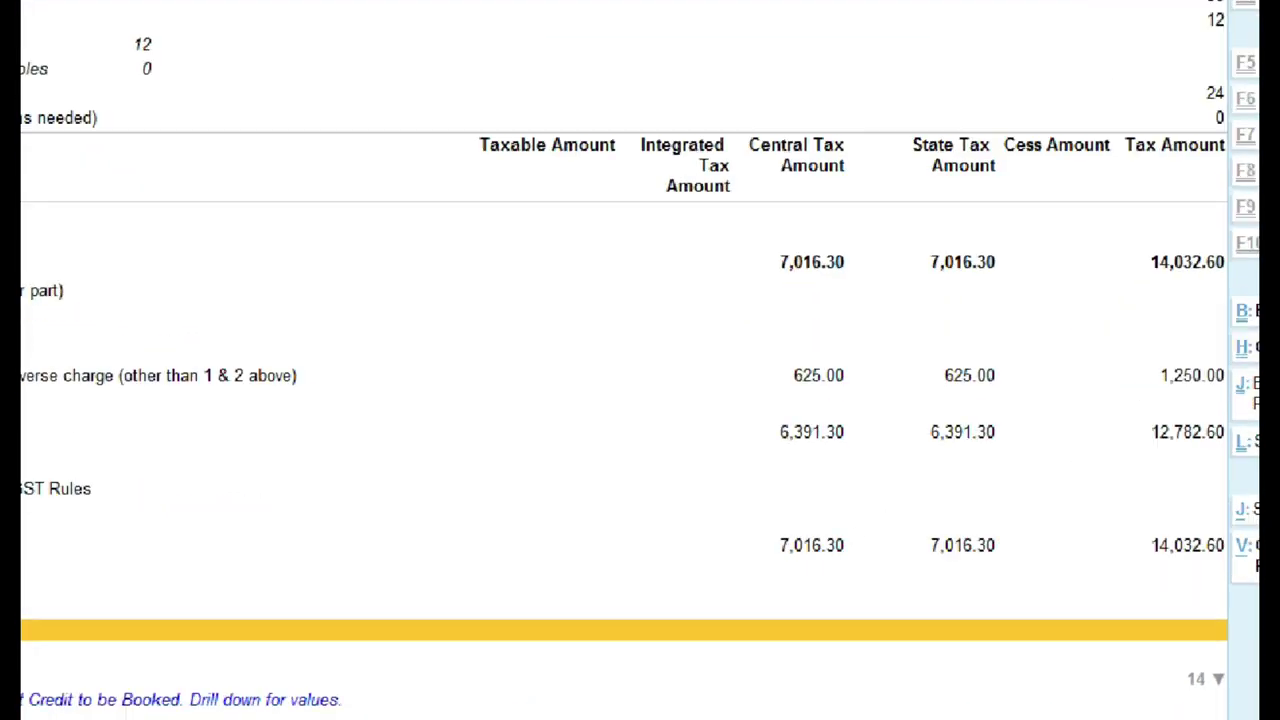
click(836, 551)
drag(713, 510, 881, 576)
drag(948, 471, 1097, 602)
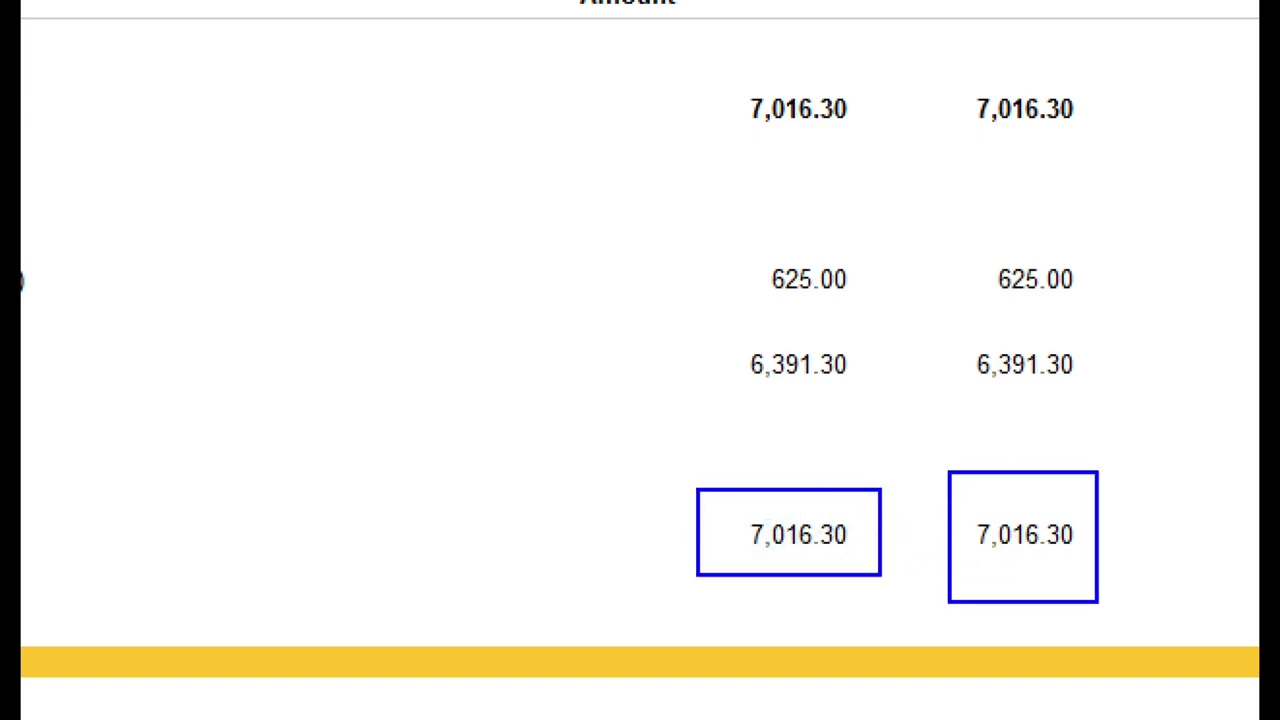
key(Escape)
Return to section 3.1 of GSTR-3B and examine the central and state tax on outward and reverse charge supplies
key(Up)
key(Up)
key(Up)
key(Up)
key(Up)
key(Up)
key(Up)
key(Up)
key(Up)
key(Up)
key(Up)
key(Up)
key(Up)
key(Up)
key(Up)
key(Up)
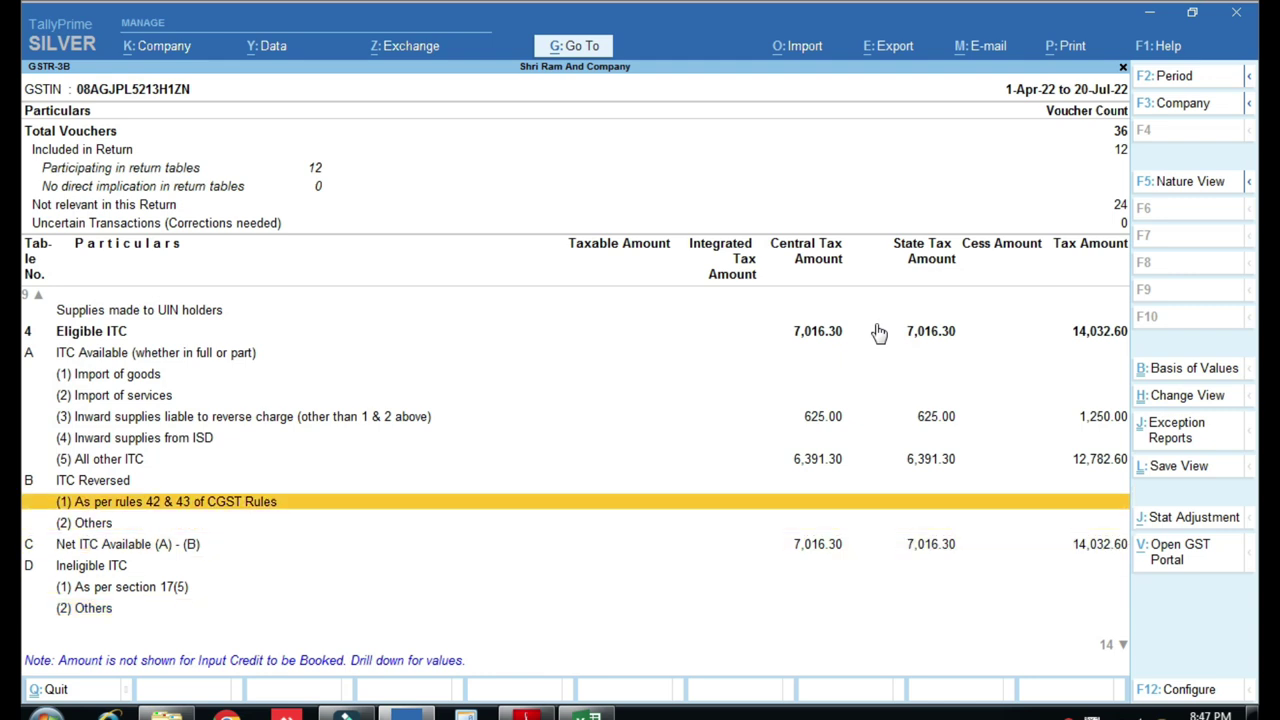
key(Up)
key(Up)
key(Up)
key(Up)
key(Up)
key(Up)
key(Up)
key(Up)
key(Up)
key(Up)
key(Up)
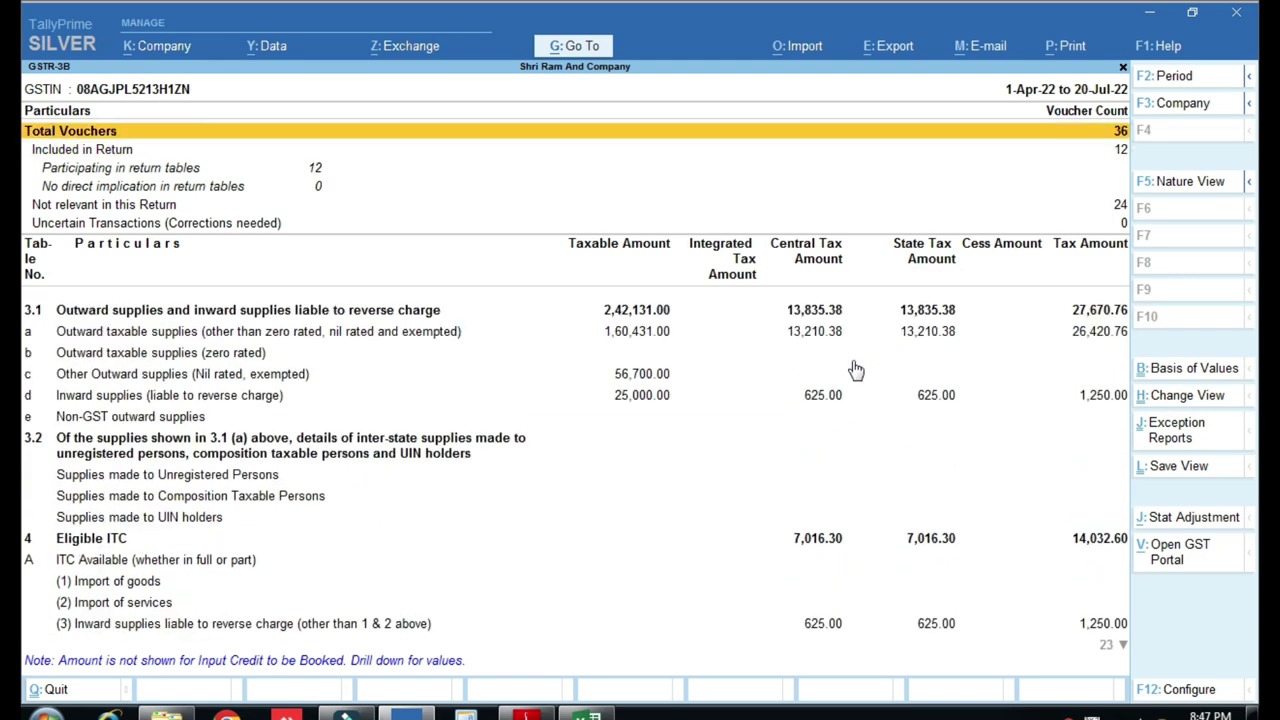
key(ctrl)
key(ctrl+1)
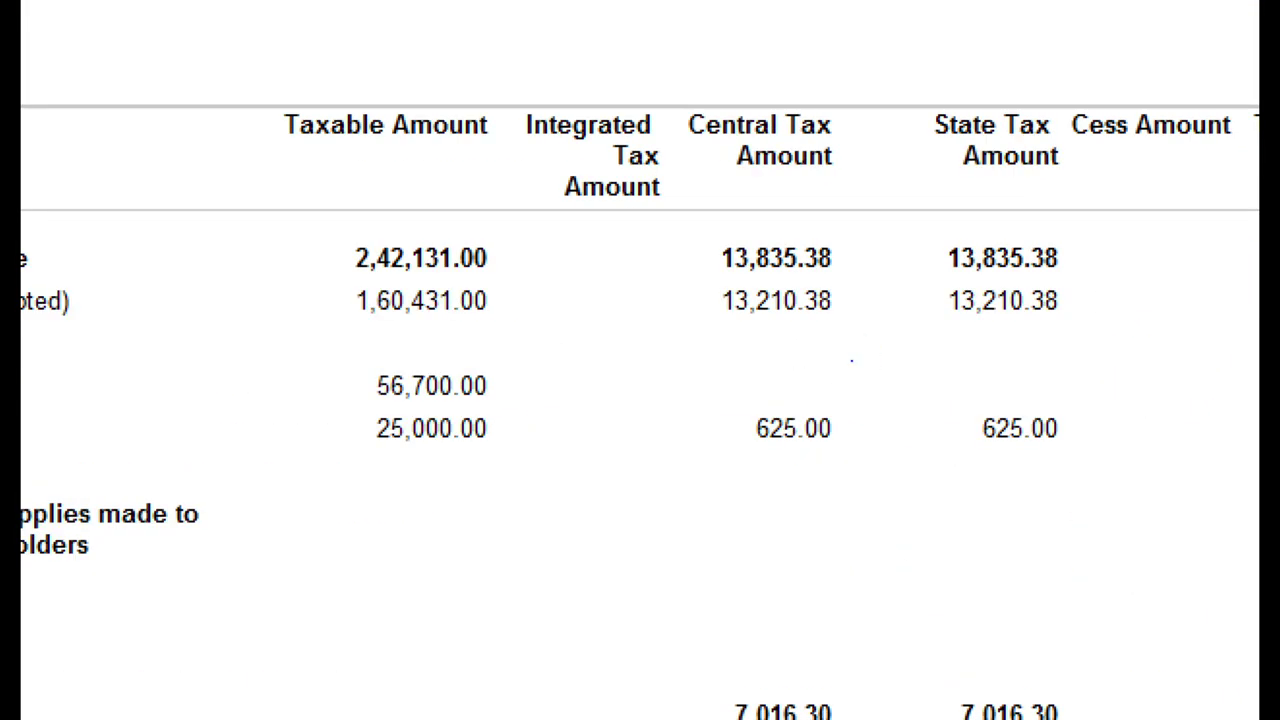
key(Escape)
Check the liability calculation on Sheet4 of the SALES INV workbook in Excel, then compare it with the section 3.1 central tax in TallyPrime
click(587, 714)
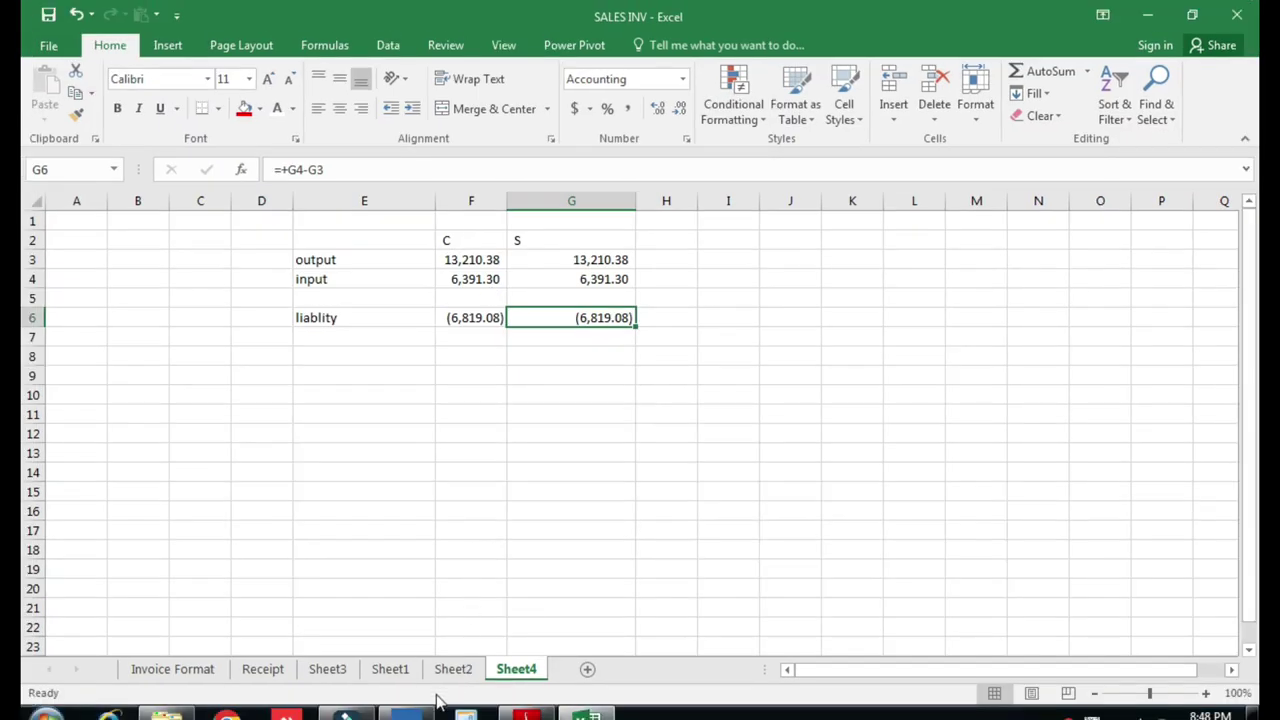
click(420, 710)
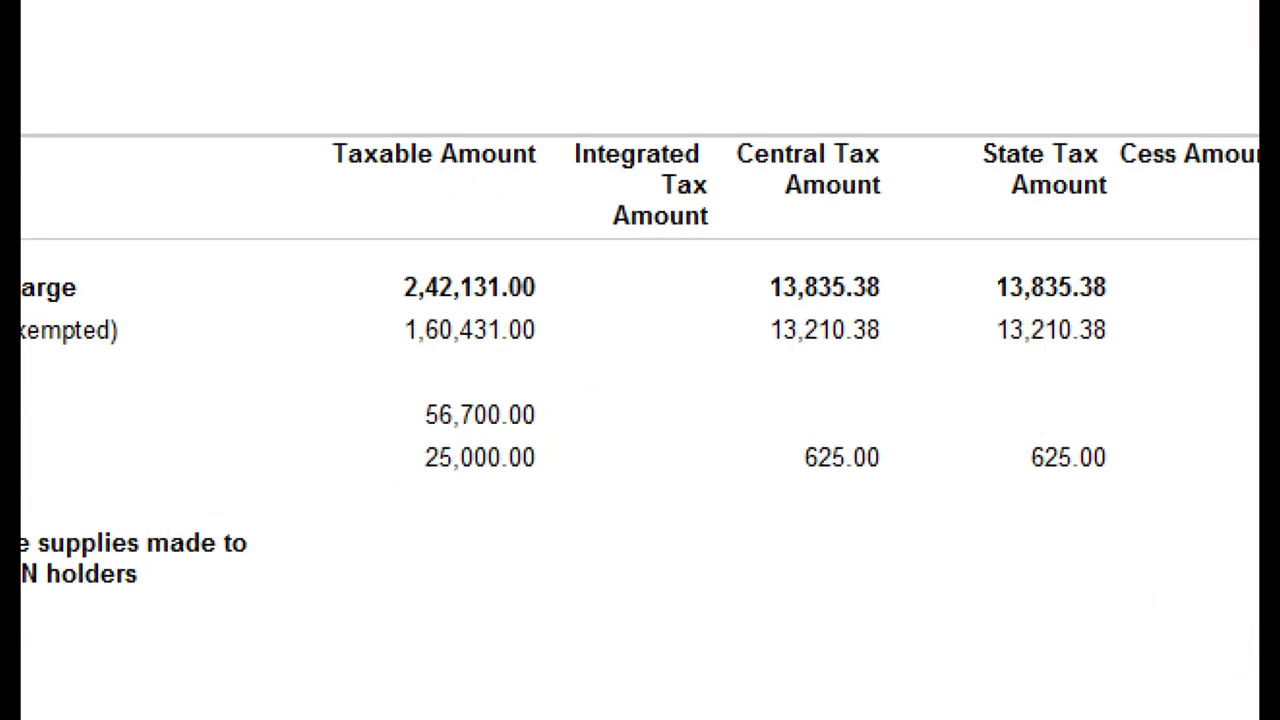
click(803, 333)
drag(742, 246, 897, 310)
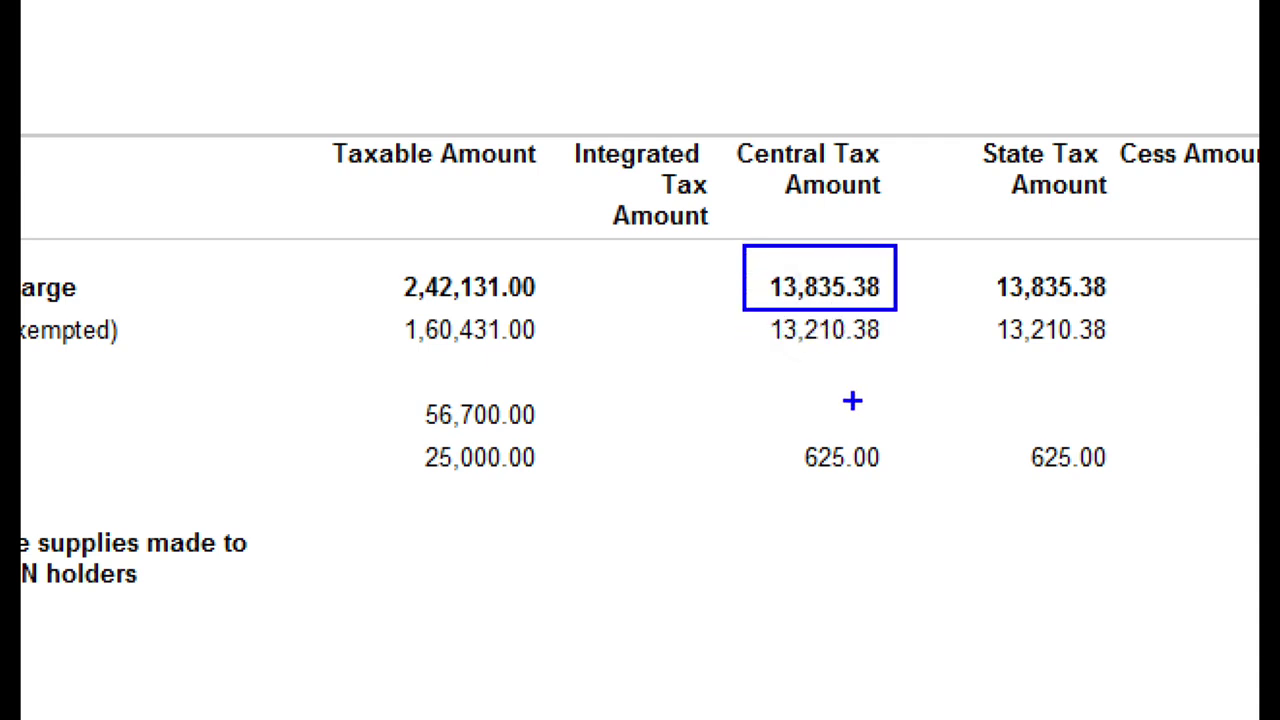
drag(771, 411, 902, 490)
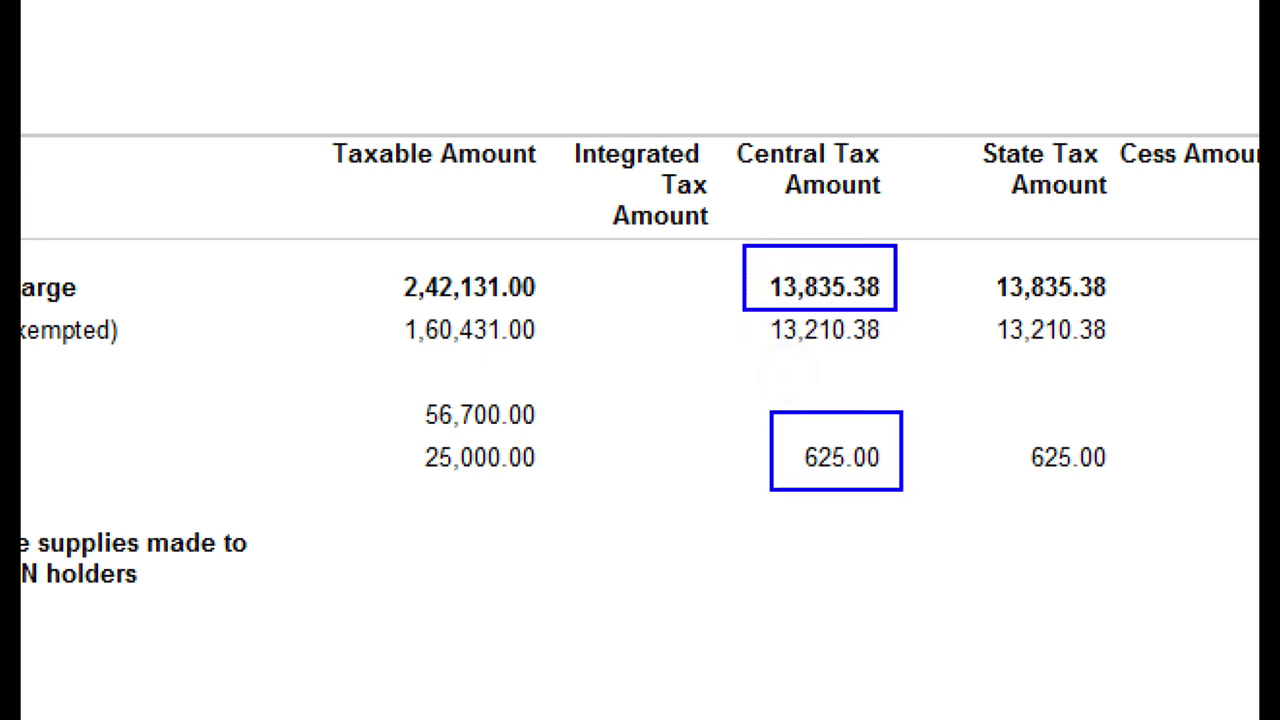
Compare the Eligible ITC central tax total with its reverse charge and all other ITC components in section 4
key(Down)
key(Down)
key(Down)
key(Down)
key(Down)
key(Down)
key(Down)
key(Down)
key(Down)
key(Down)
key(Down)
key(Down)
key(Down)
key(Down)
key(Down)
key(Down)
key(Down)
key(Down)
key(Down)
key(Down)
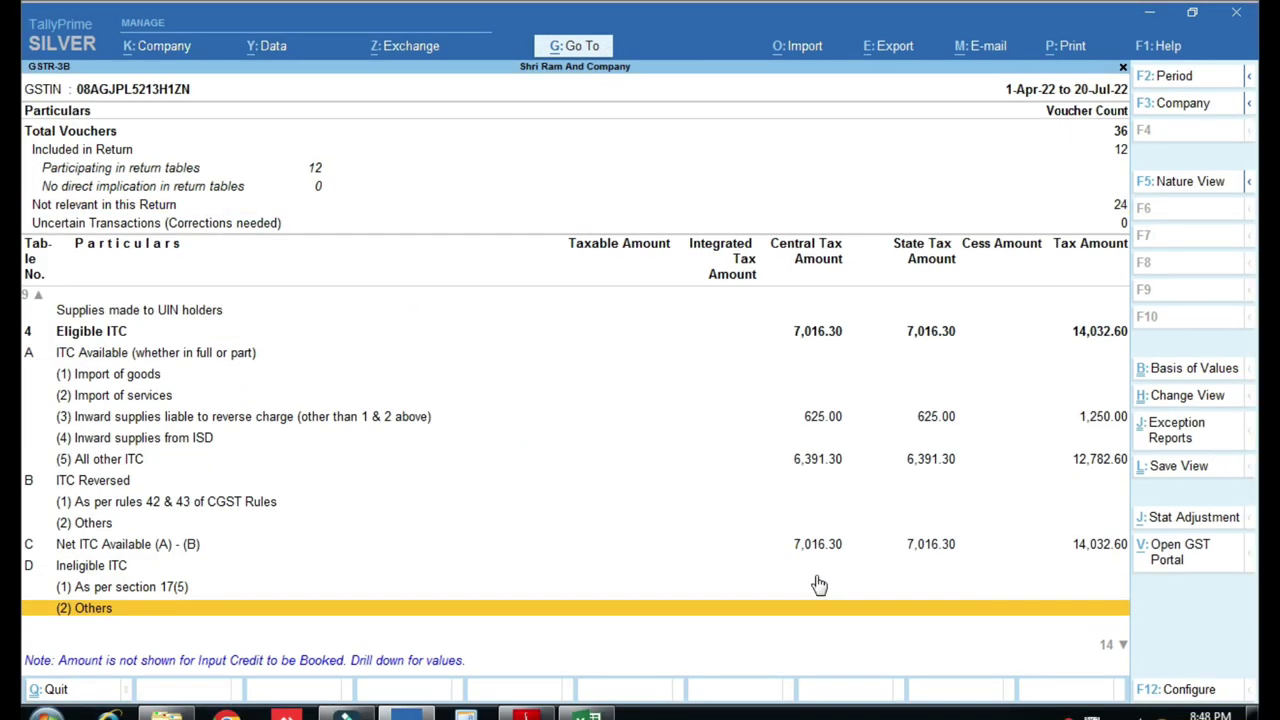
key(ctrl+1)
click(818, 510)
mouse_move(723, 355)
mouse_down()
mouse_move(803, 437)
mouse_move(890, 457)
mouse_up()
mouse_move(749, 280)
mouse_down()
mouse_move(792, 338)
mouse_move(883, 358)
mouse_up()
mouse_move(733, 94)
mouse_down()
mouse_move(811, 186)
mouse_move(902, 215)
mouse_up()
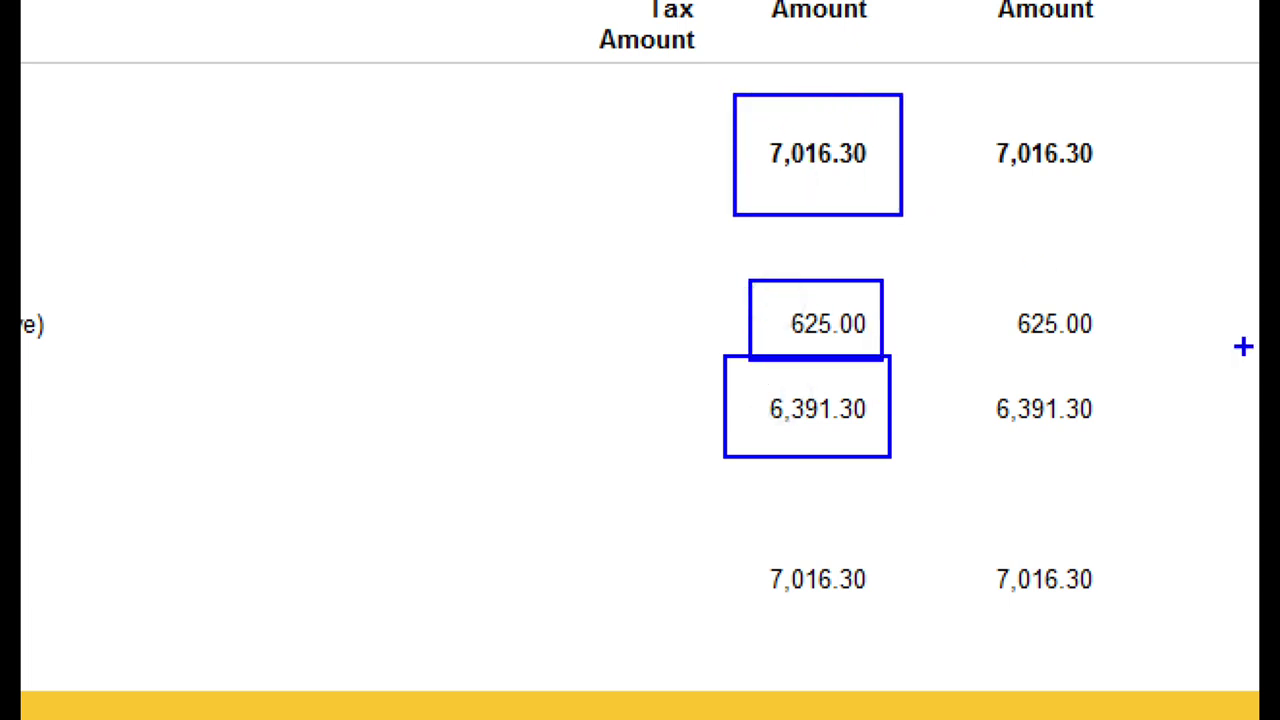
key(Escape)
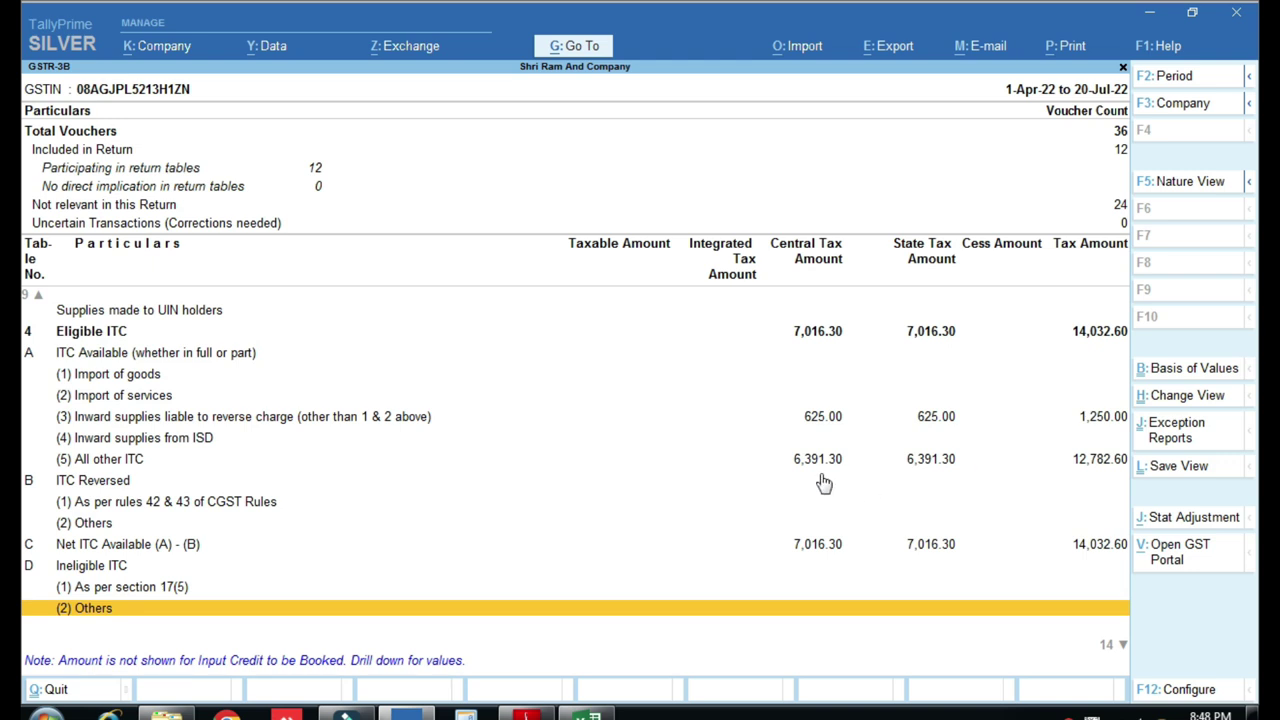
Leave GSTR-3B and open the Balance Sheet in its detailed view
key(Escape)
key(Escape)
key(Escape)
key(Escape)
key(Escape)
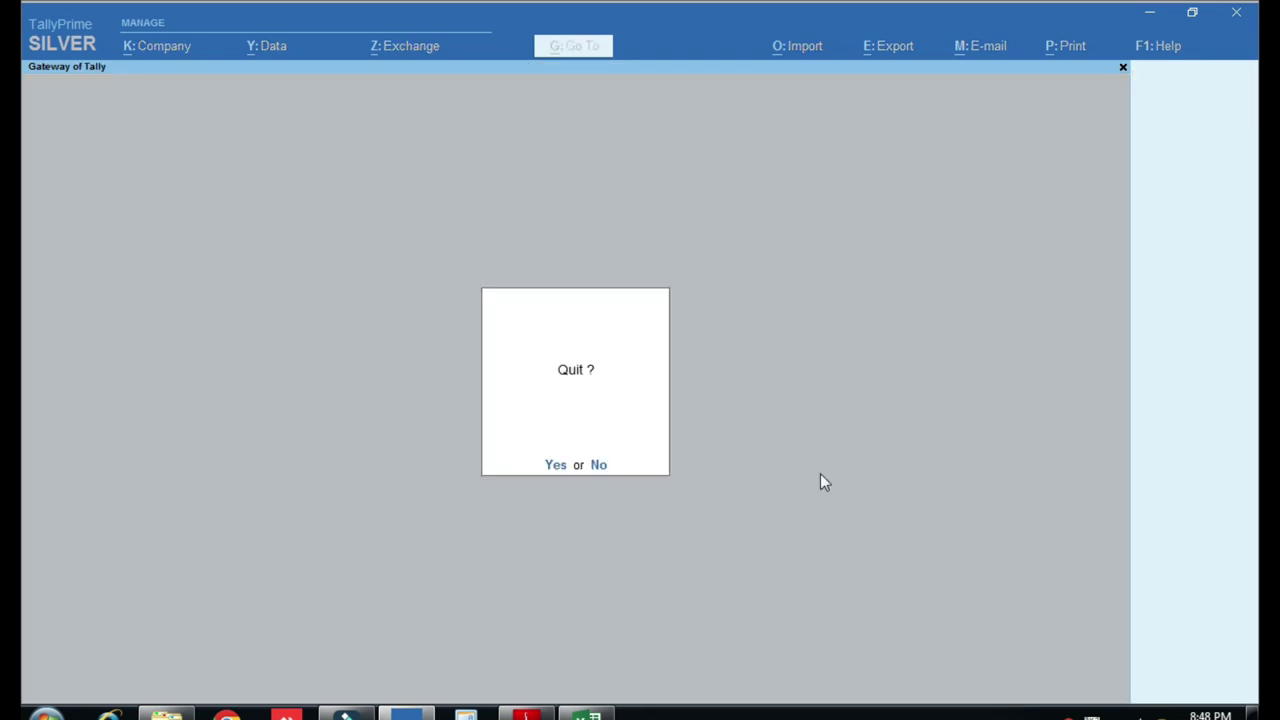
key(b)
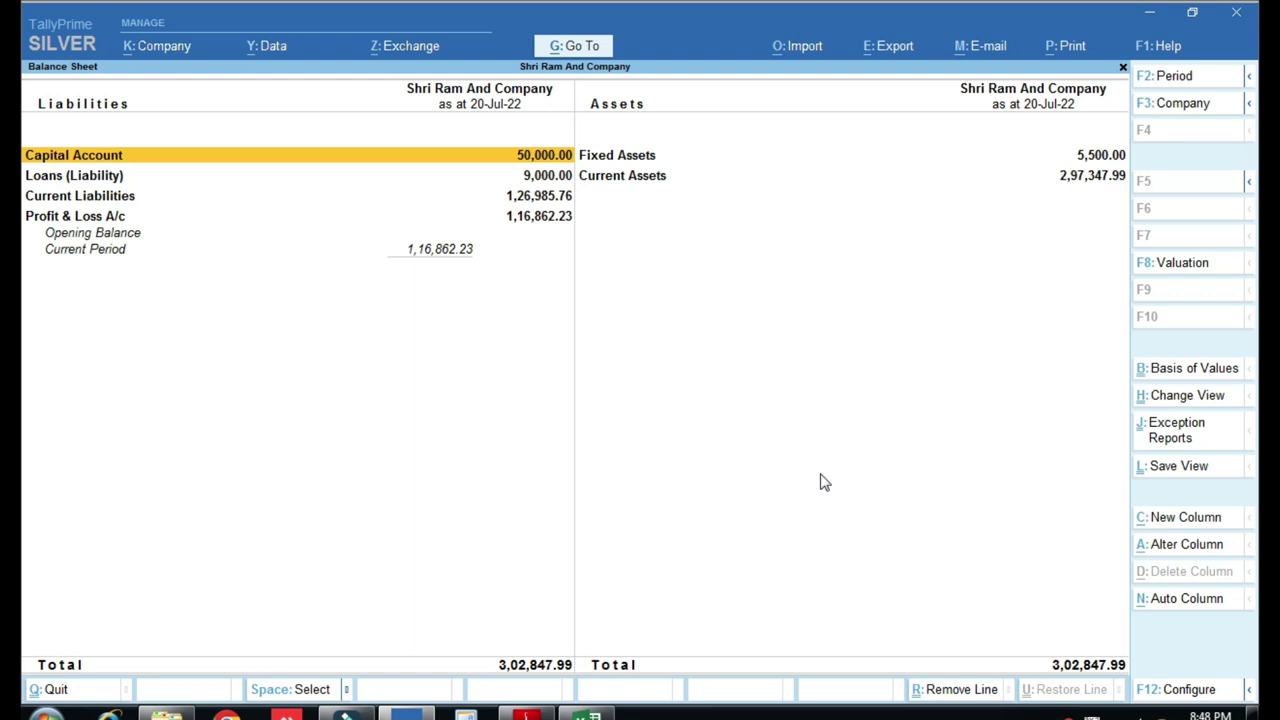
key(Down)
key(Down)
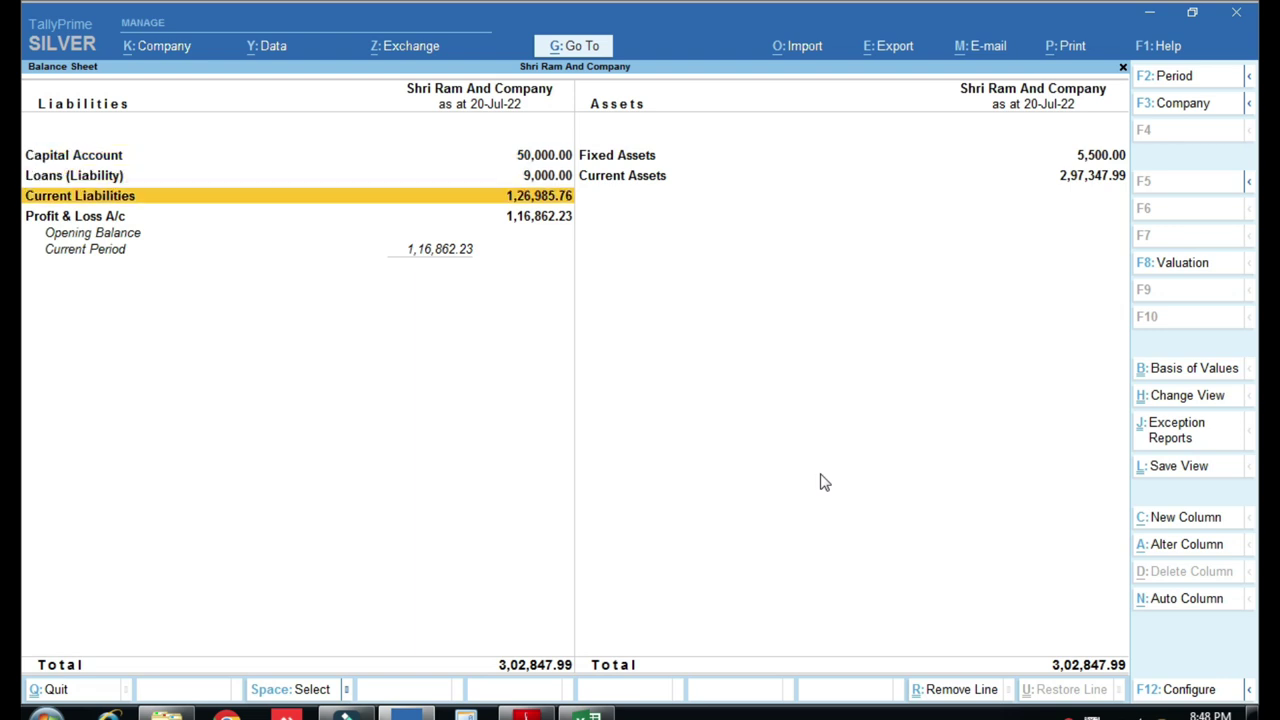
key(alt+F5)
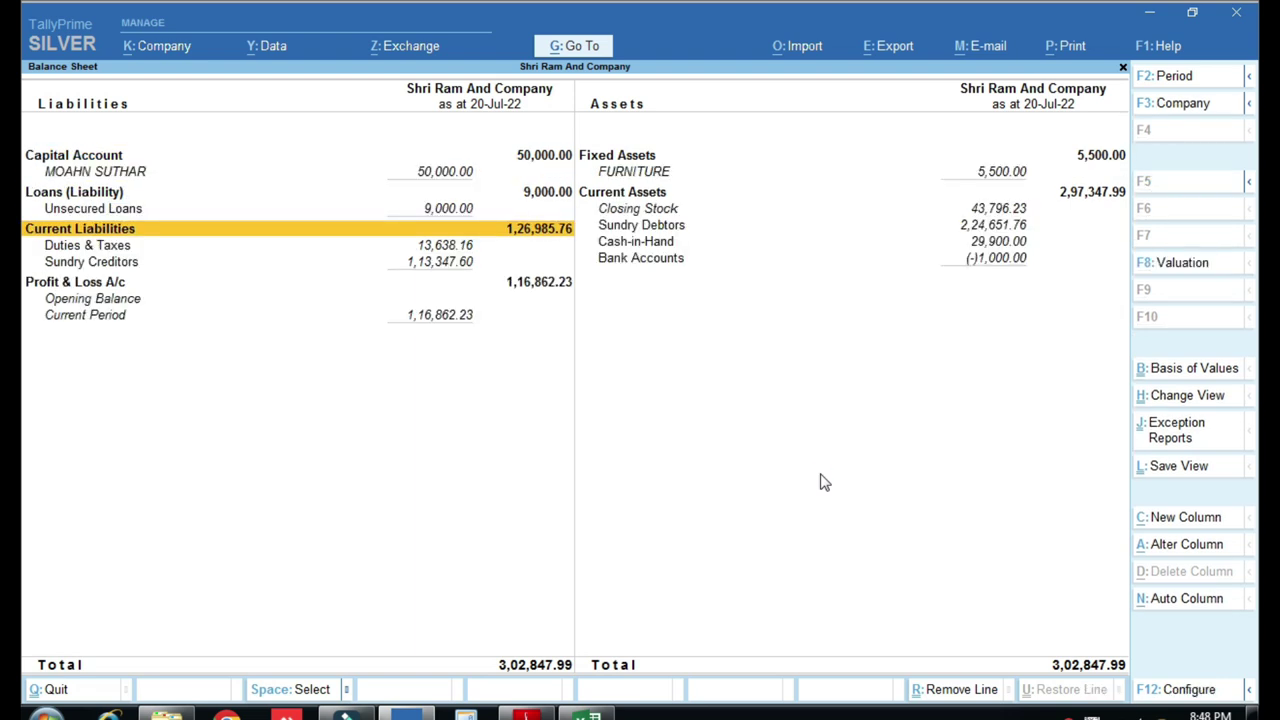
Open the Duties & Taxes group under Current Liabilities and examine the CGST and SGST closing balances
key(Down)
key(Return)
key(Down)
key(Up)
key(Down)
key(Up)
key(Down)
key(Up)
key(Down)
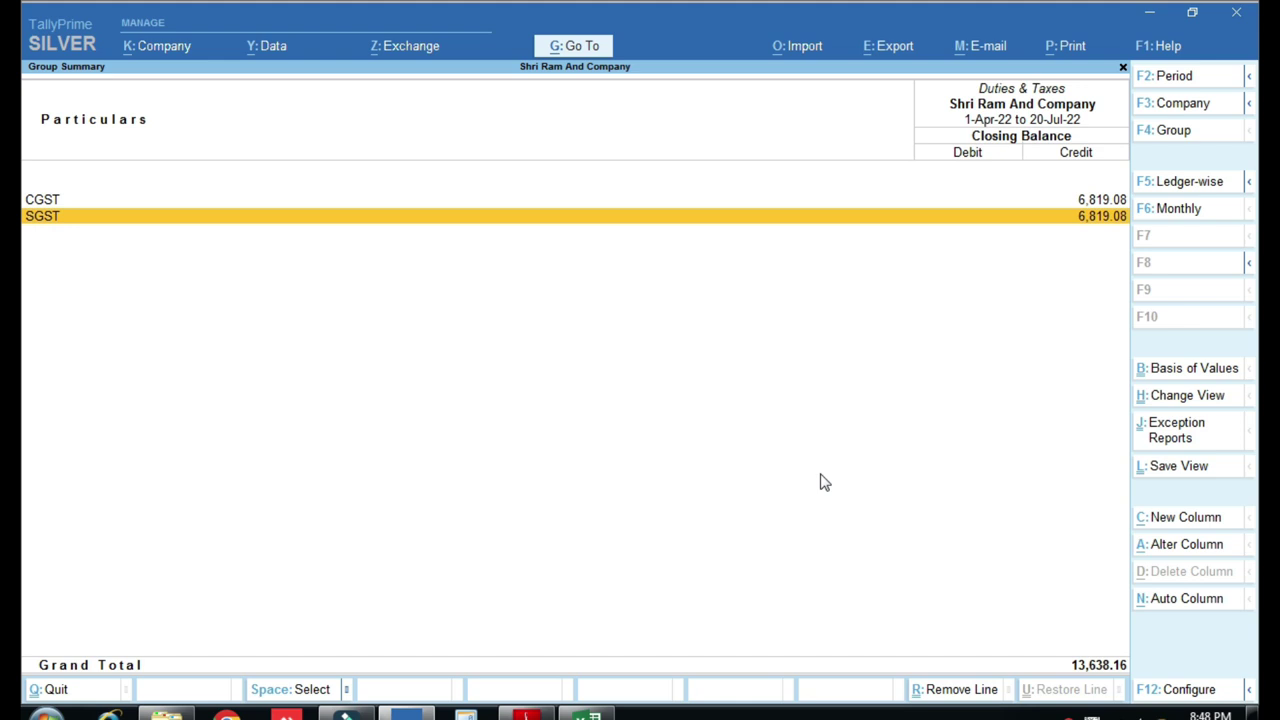
Close the Balance Sheet and reopen GSTR-3B from the GST reports within the statutory reports
key(Escape)
key(Escape)
key(Escape)
key(Home)
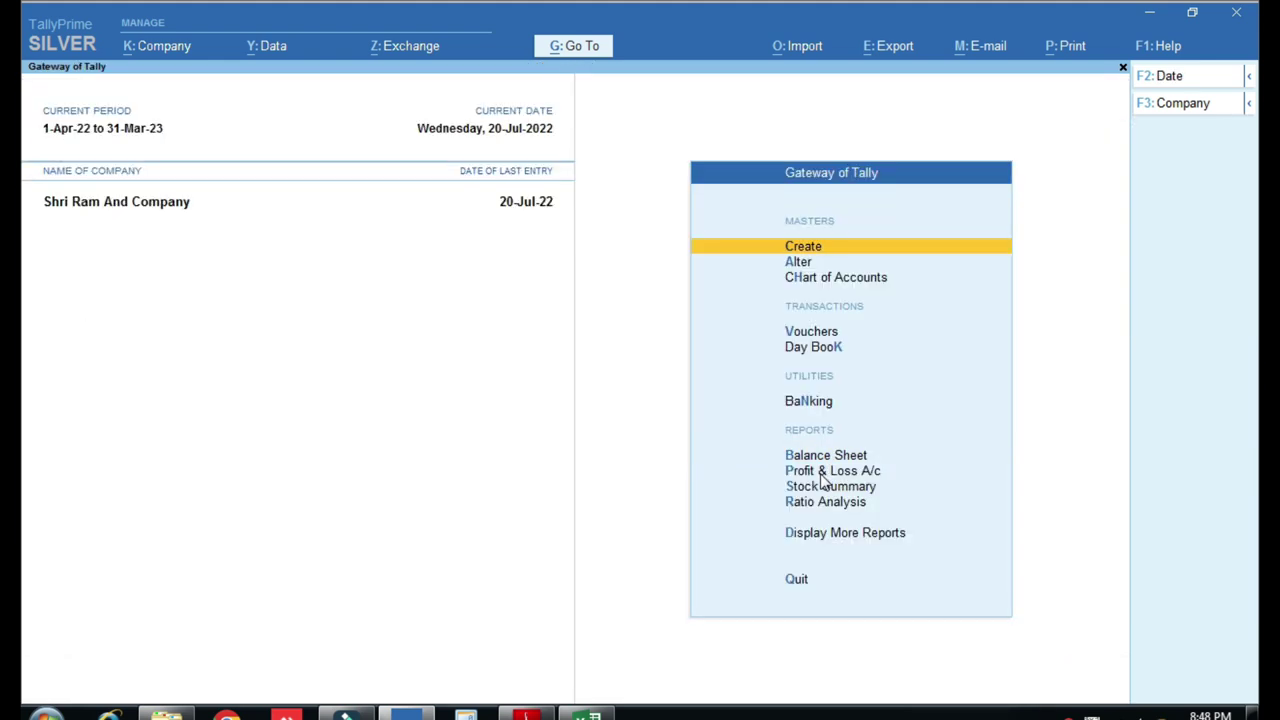
key(d)
key(Down)
key(Down)
key(Down)
key(Down)
key(Down)
key(Down)
key(Down)
key(Down)
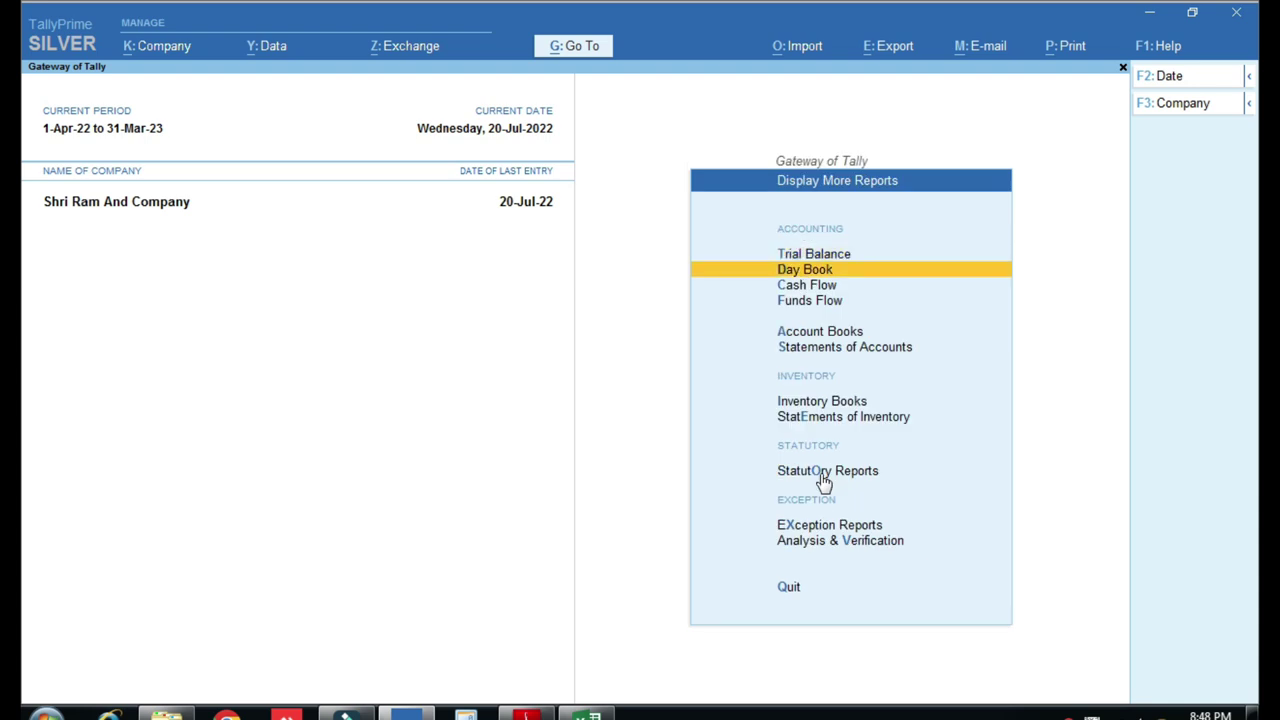
key(Return)
key(Up)
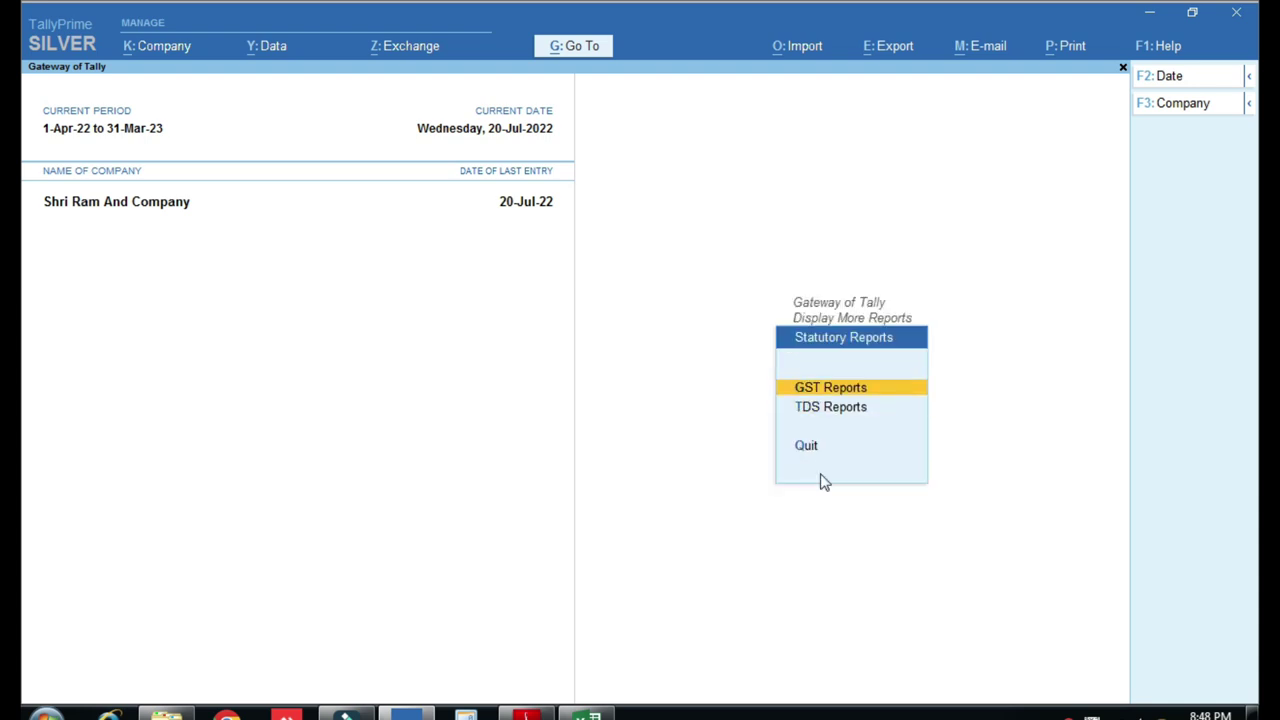
key(Return)
key(Down)
key(Down)
key(Return)
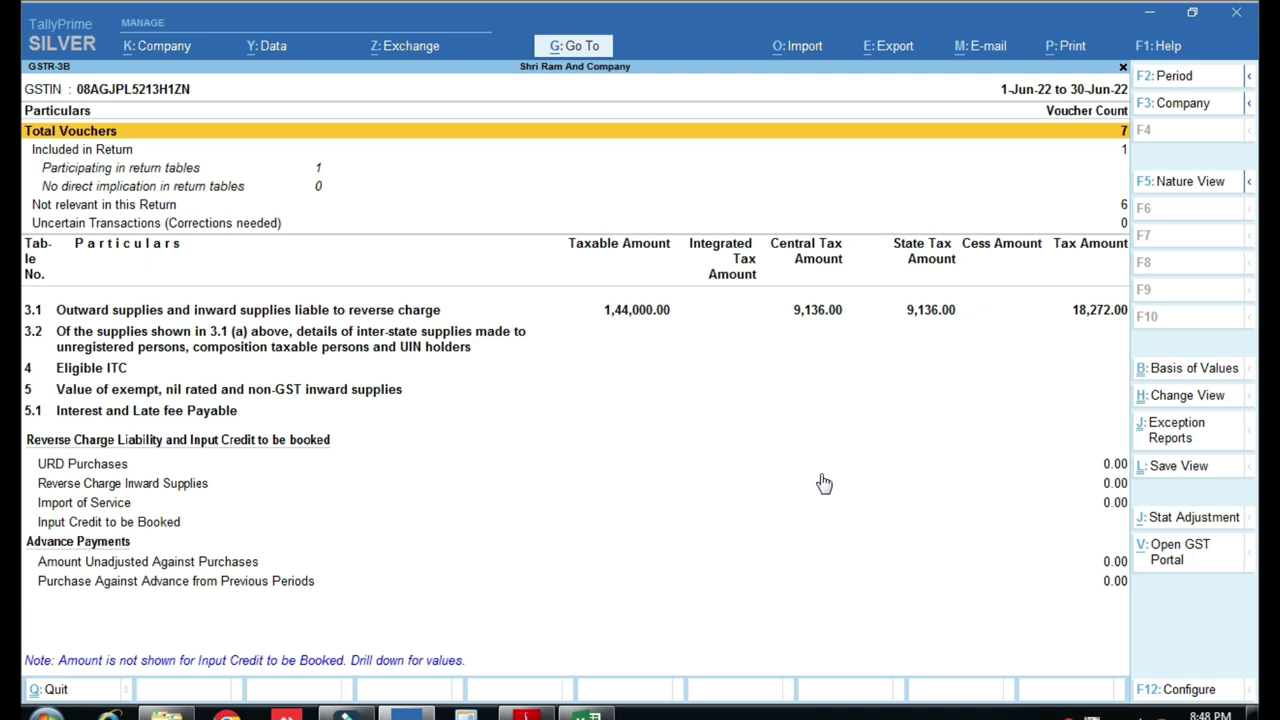
Set the GSTR-3B period from 1-Apr-22 to 20-Jul-22 and expand the report to its detailed view
key(F2)
text(1-4)
key(Return)
text(20-7)
key(Return)
key(alt+F5)
Drill into the reverse charge inward supplies row under Eligible ITC, view SRI TRANSPORT COMPANY's purchase voucher, and return to the voucher register
key(Down)
key(Down)
key(Down)
key(Down)
key(Down)
key(Down)
key(Down)
key(Down)
key(Down)
key(Down)
key(Down)
key(Down)
key(Down)
key(Down)
key(Down)
key(Down)
key(Down)
key(Down)
key(Down)
key(Down)
key(Down)
key(Down)
key(Up)
key(Up)
key(Up)
key(Up)
key(Up)
key(Up)
key(Up)
key(Up)
key(Up)
key(Up)
key(Up)
key(Up)
key(Up)
key(Up)
key(Return)
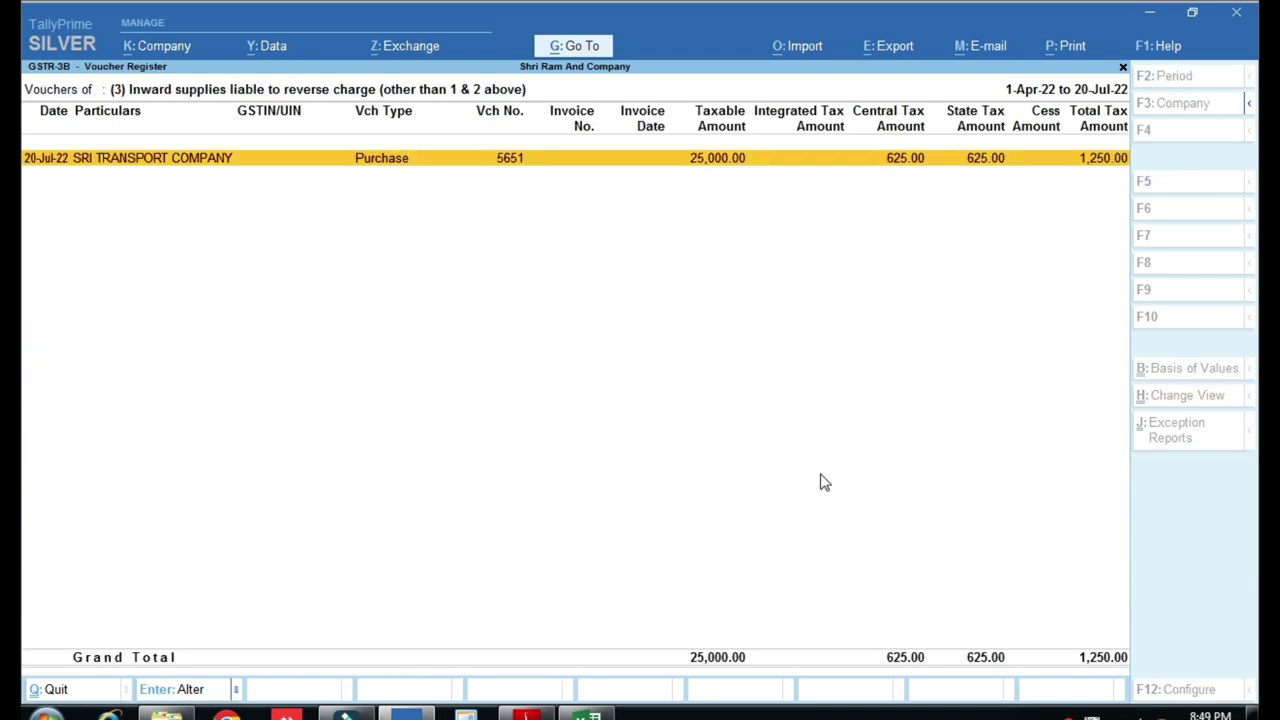
key(Return)
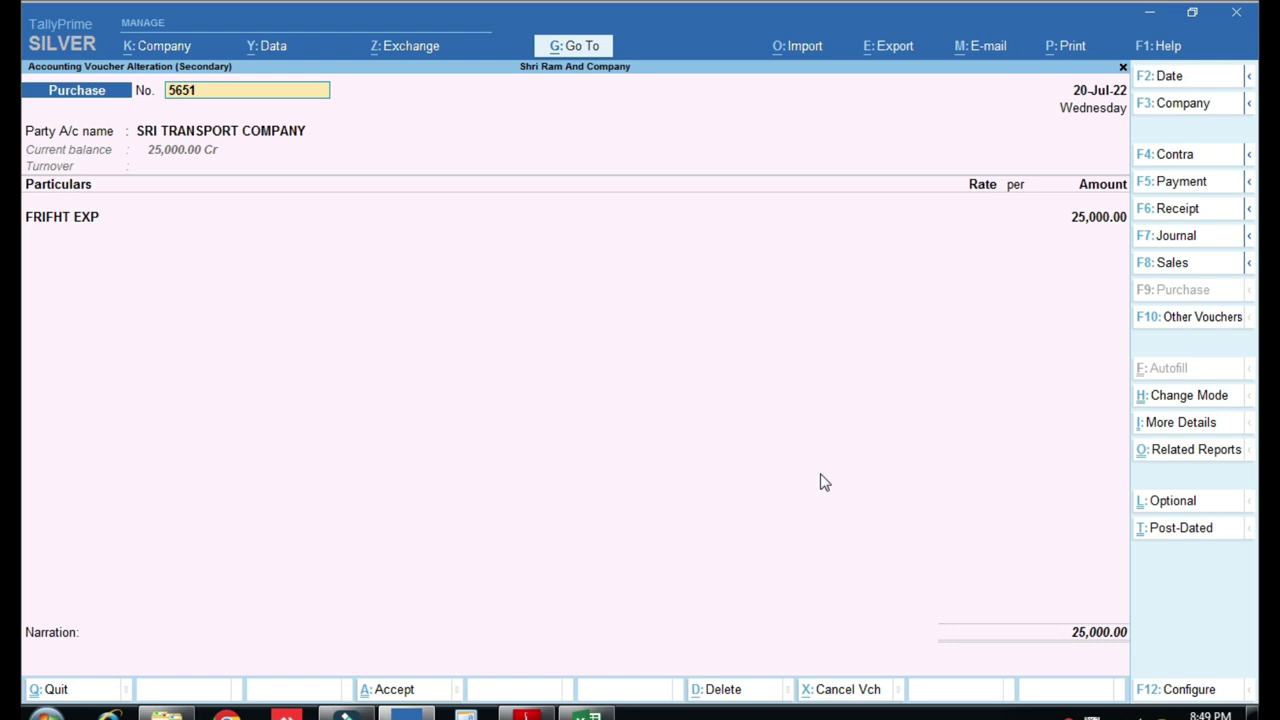
key(Escape)
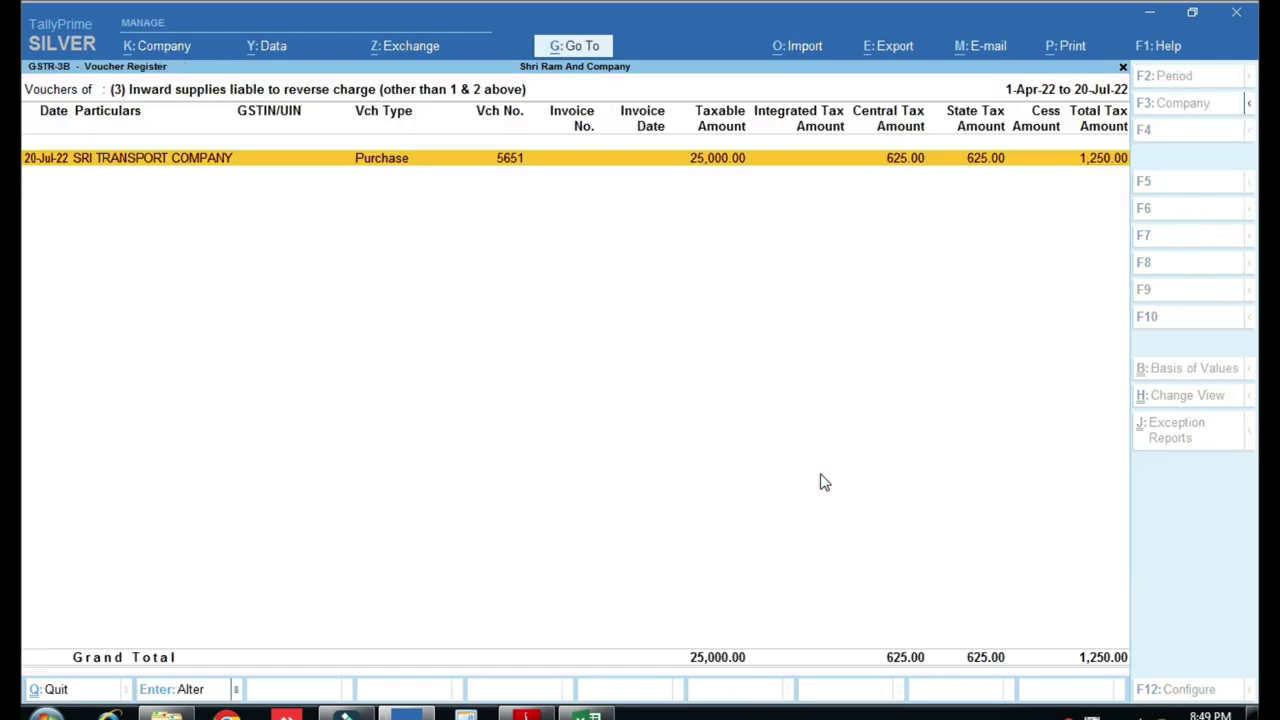
Leave the reverse charge voucher register and start a statutory adjustment from GSTR-3B
key(Escape)
key(Up)
key(Up)
key(Up)
key(Up)
key(Up)
key(Up)
key(Up)
key(Up)
key(Up)
key(Up)
key(Up)
key(Up)
key(Up)
key(Up)
key(Up)
key(Up)
key(Up)
key(Up)
key(Up)
key(Up)
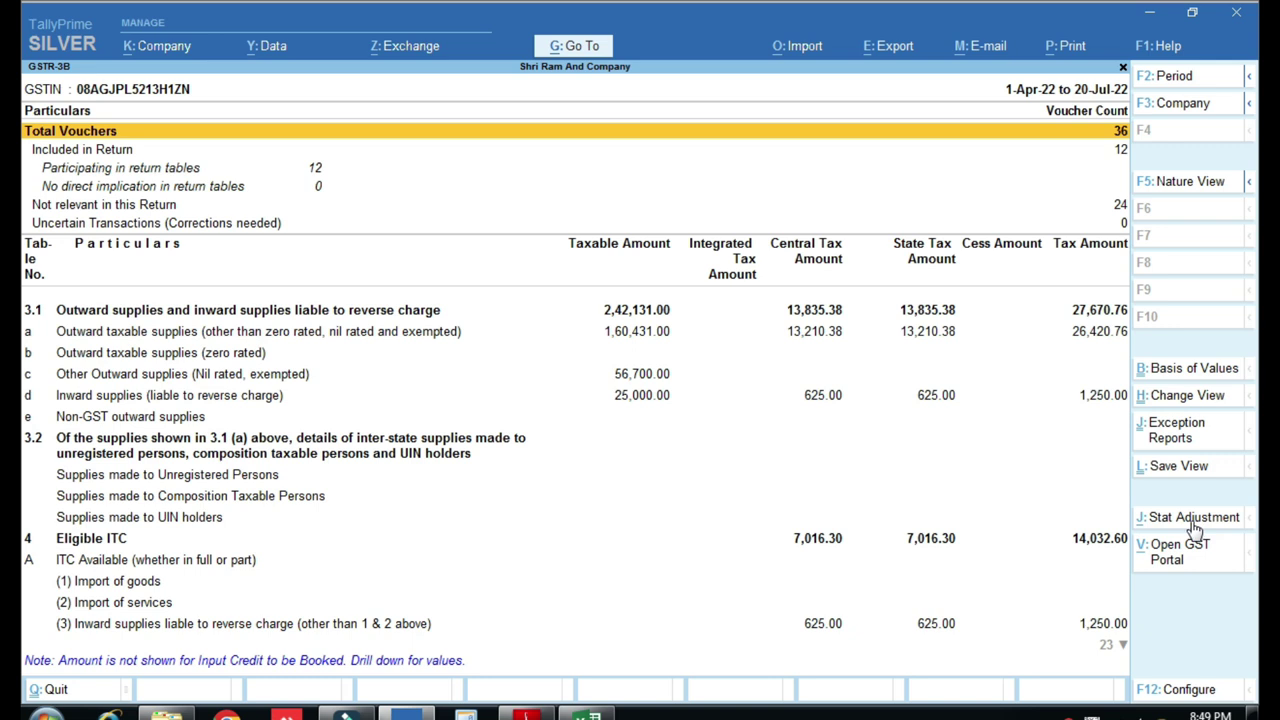
click(1195, 528)
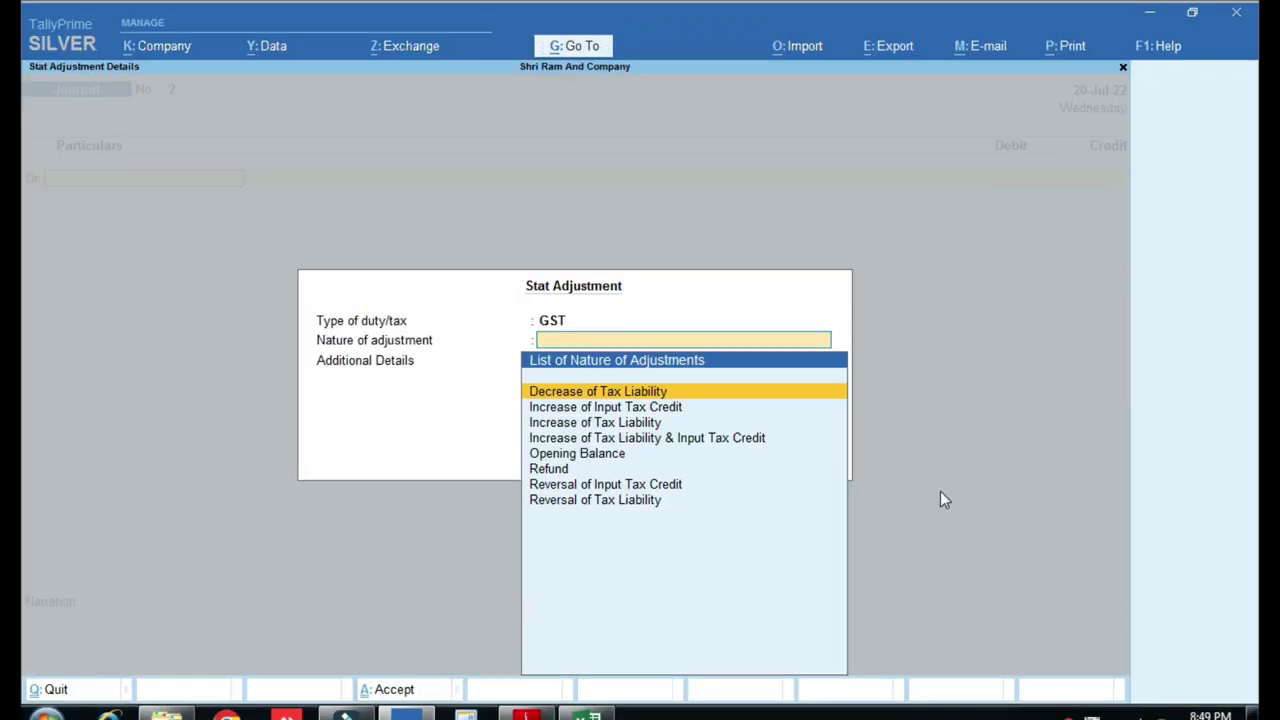
Set the GST adjustment's nature to Increase of Tax Liability with Purchase under reverse charge as additional details
key(Down)
key(Down)
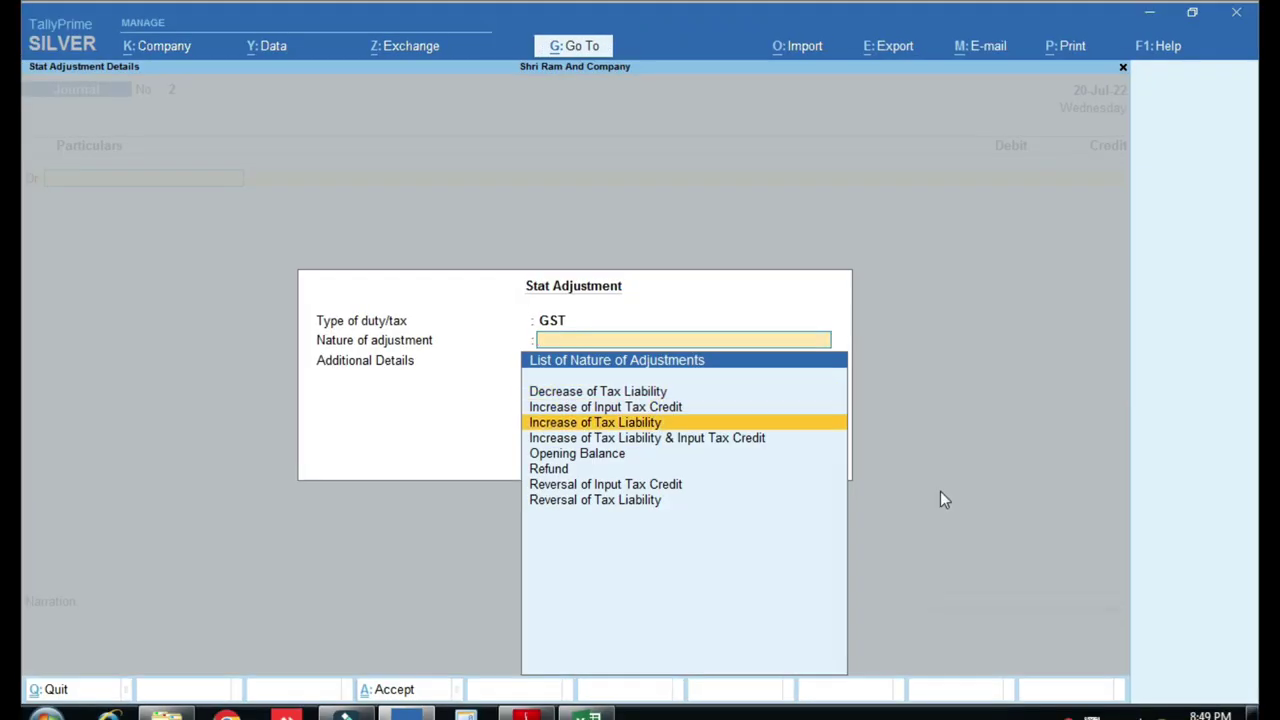
key(Return)
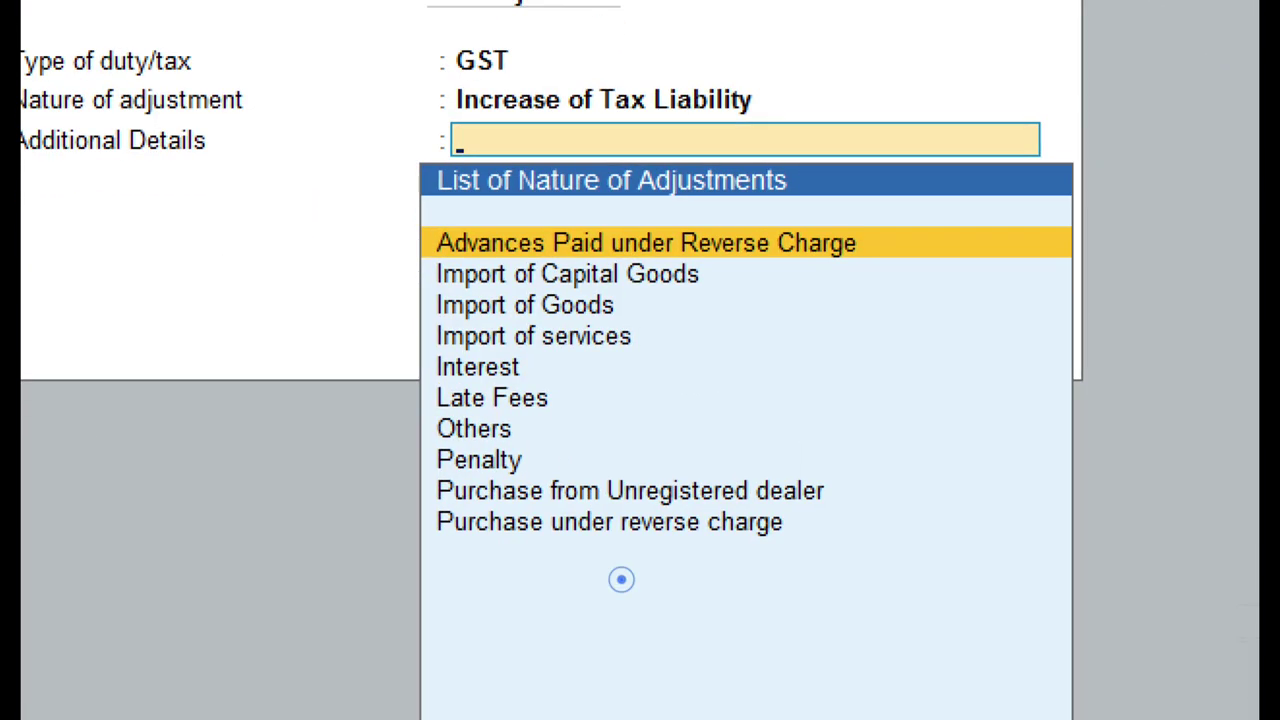
mouse_move(417, 503)
mouse_down()
mouse_move(600, 558)
mouse_move(836, 557)
mouse_up()
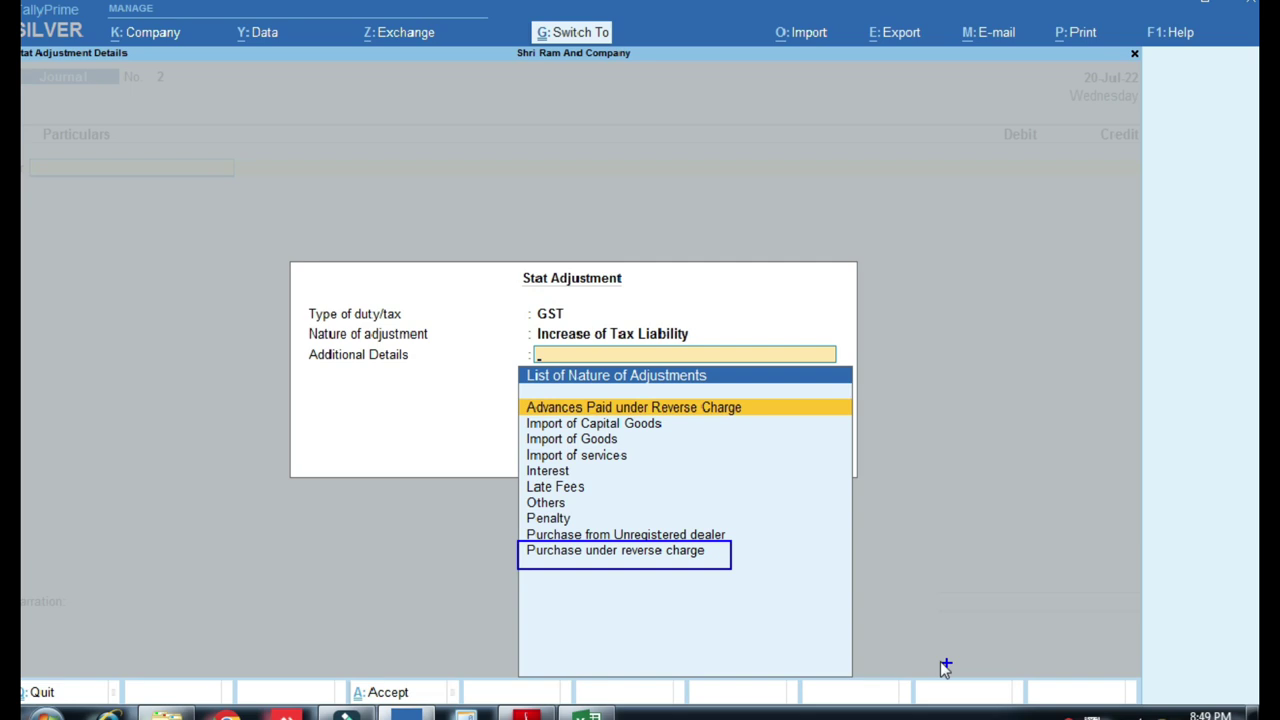
key(Down)
key(Down)
key(Down)
key(Down)
key(Down)
key(Down)
key(Down)
key(Down)
key(Down)
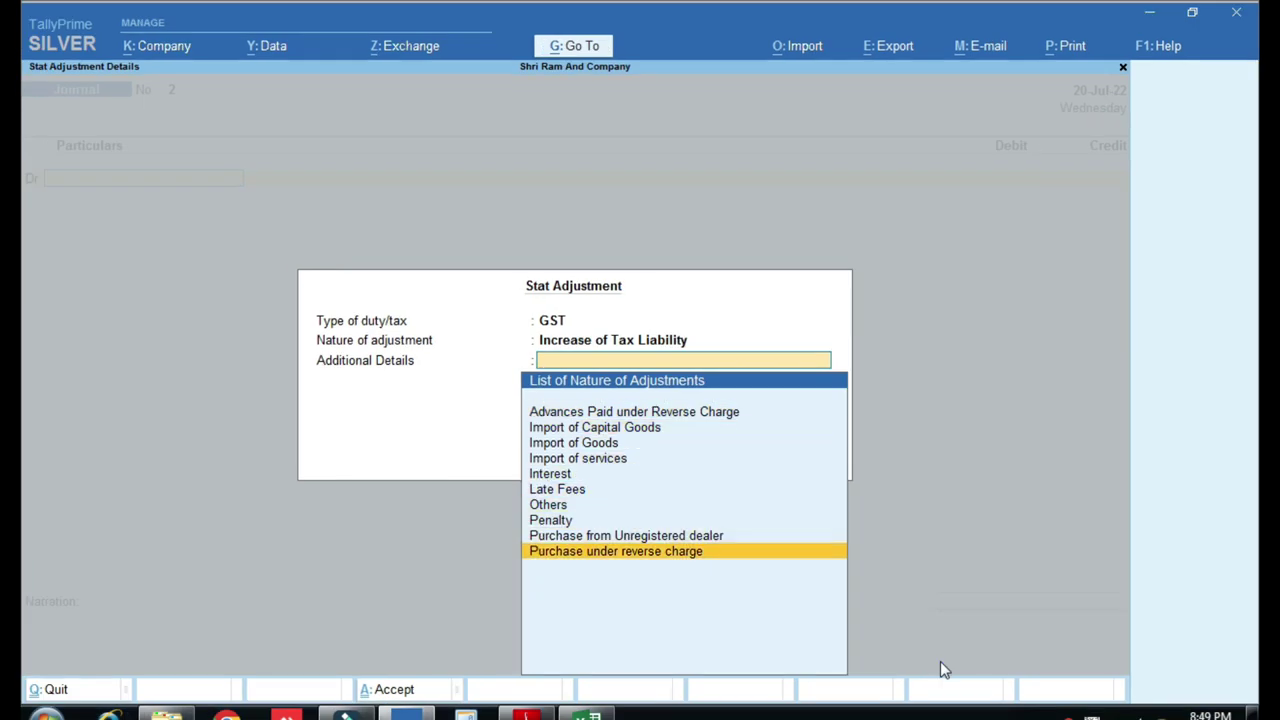
key(Return)
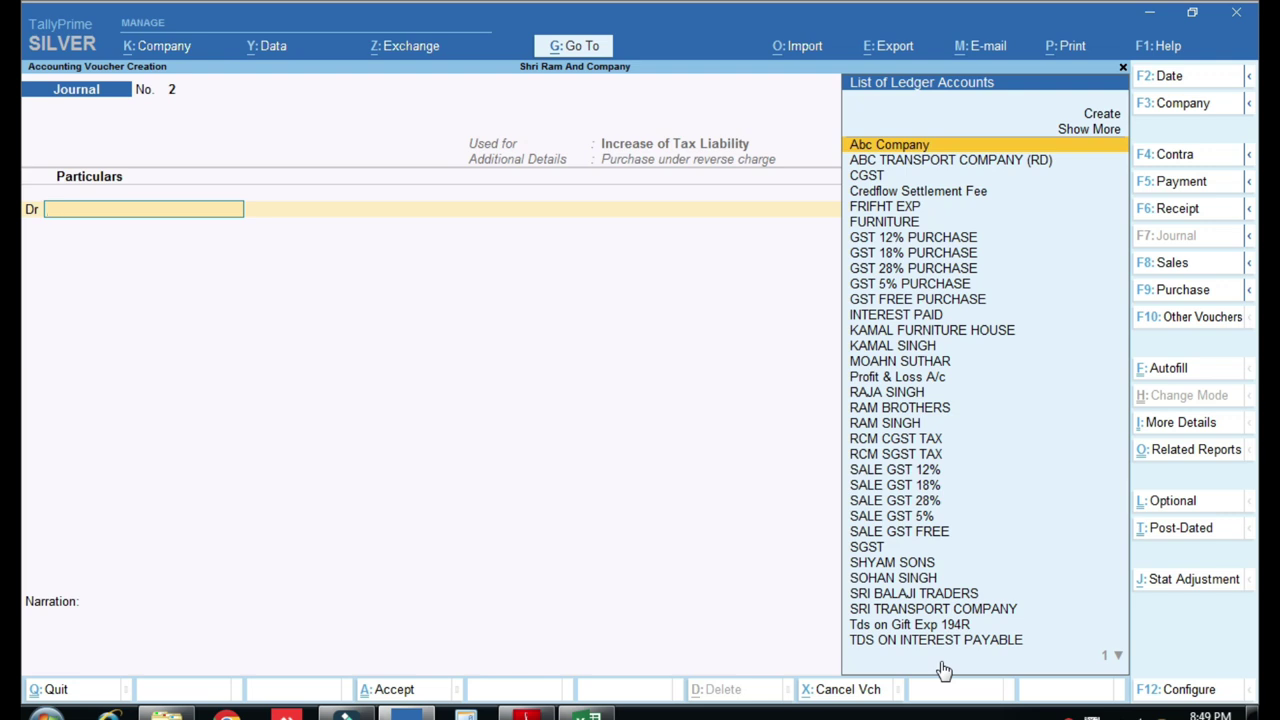
key(ctrl)
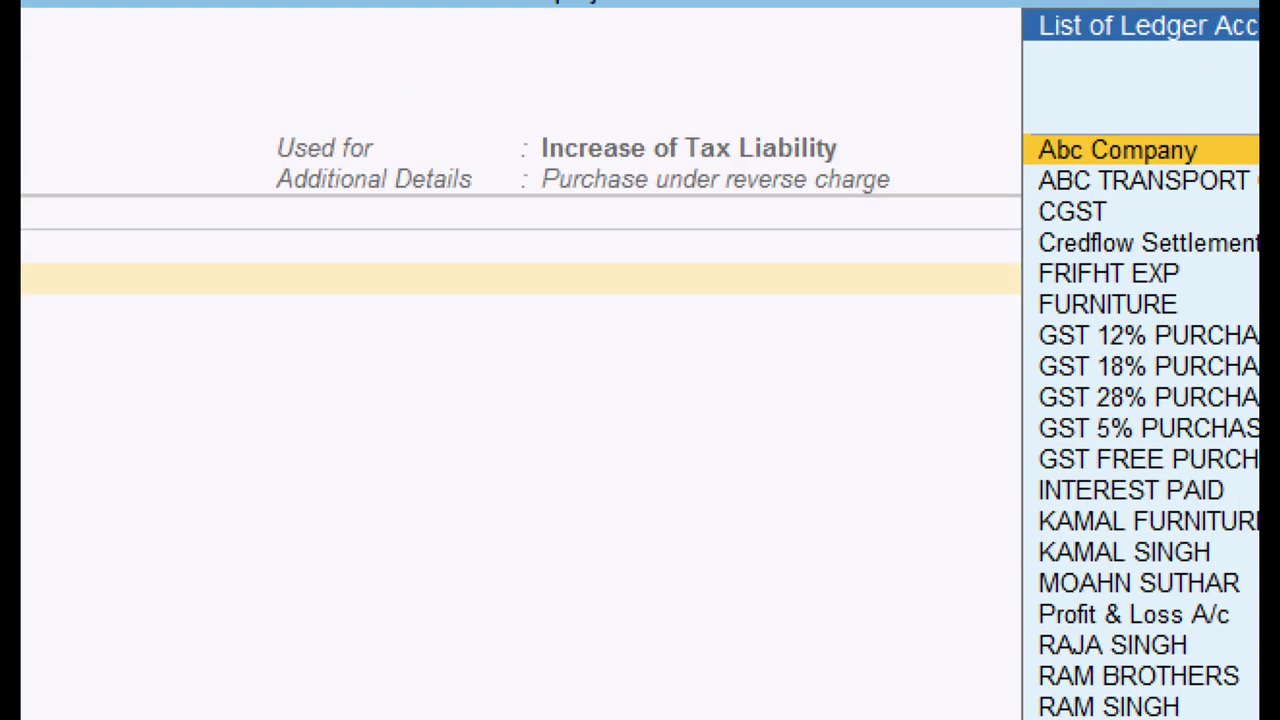
click(886, 112)
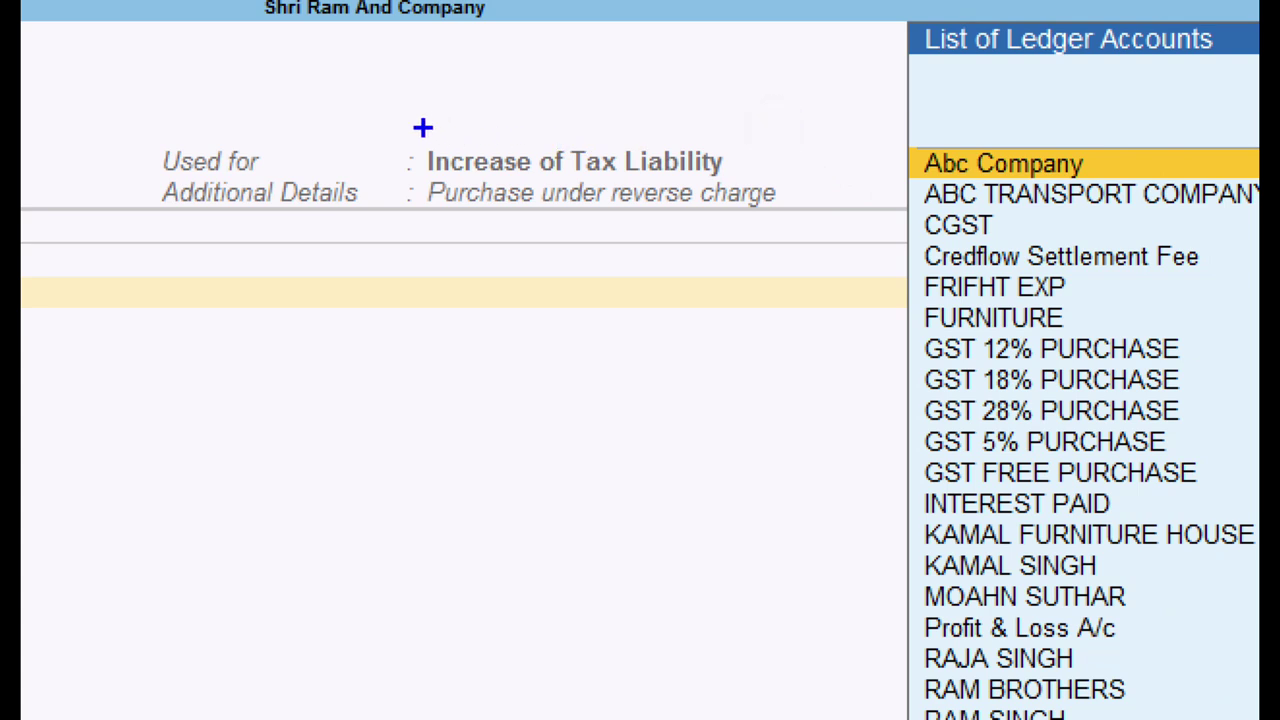
click(586, 148)
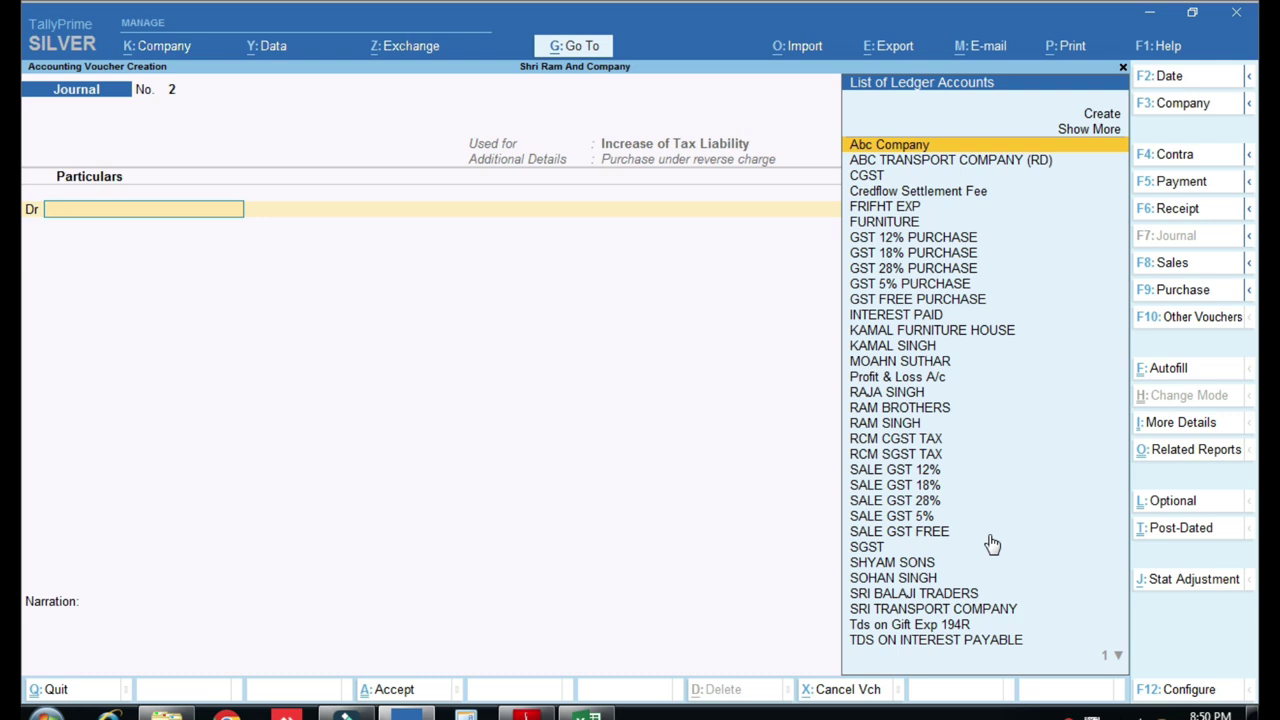
Debit the CGST and SGST ledgers with 625 each in the adjustment journal
text(CG)
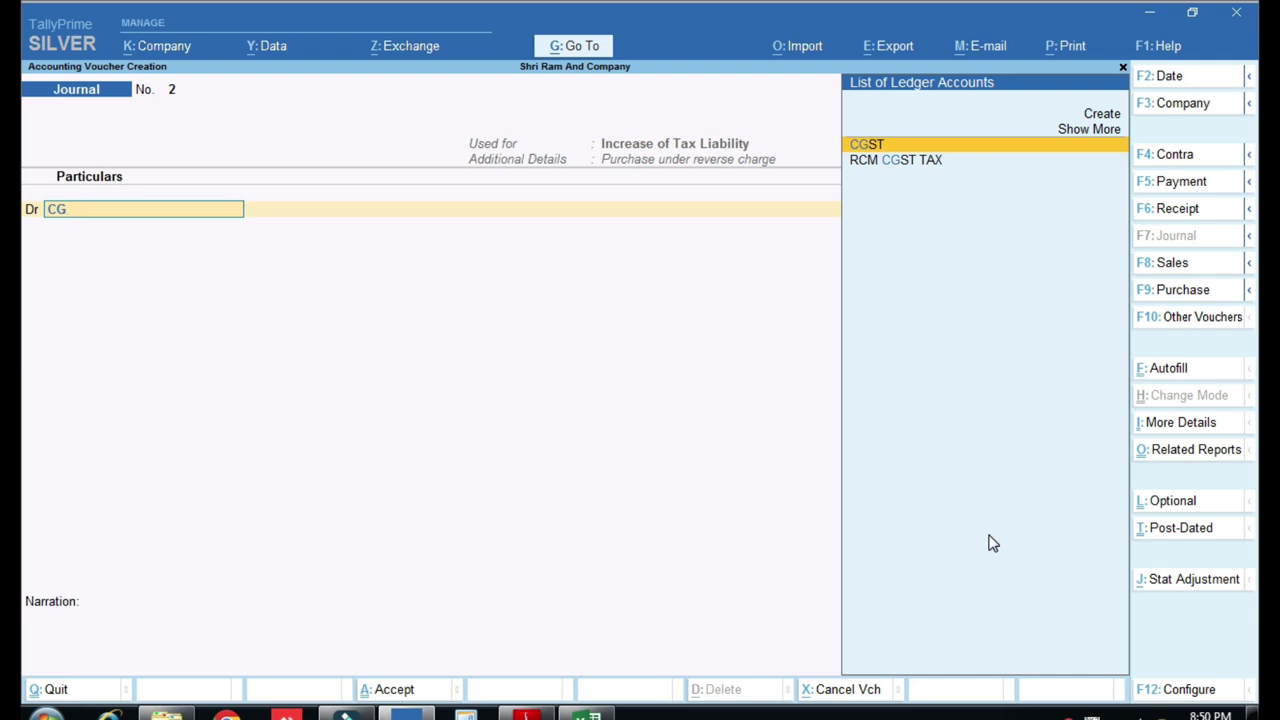
key(Return)
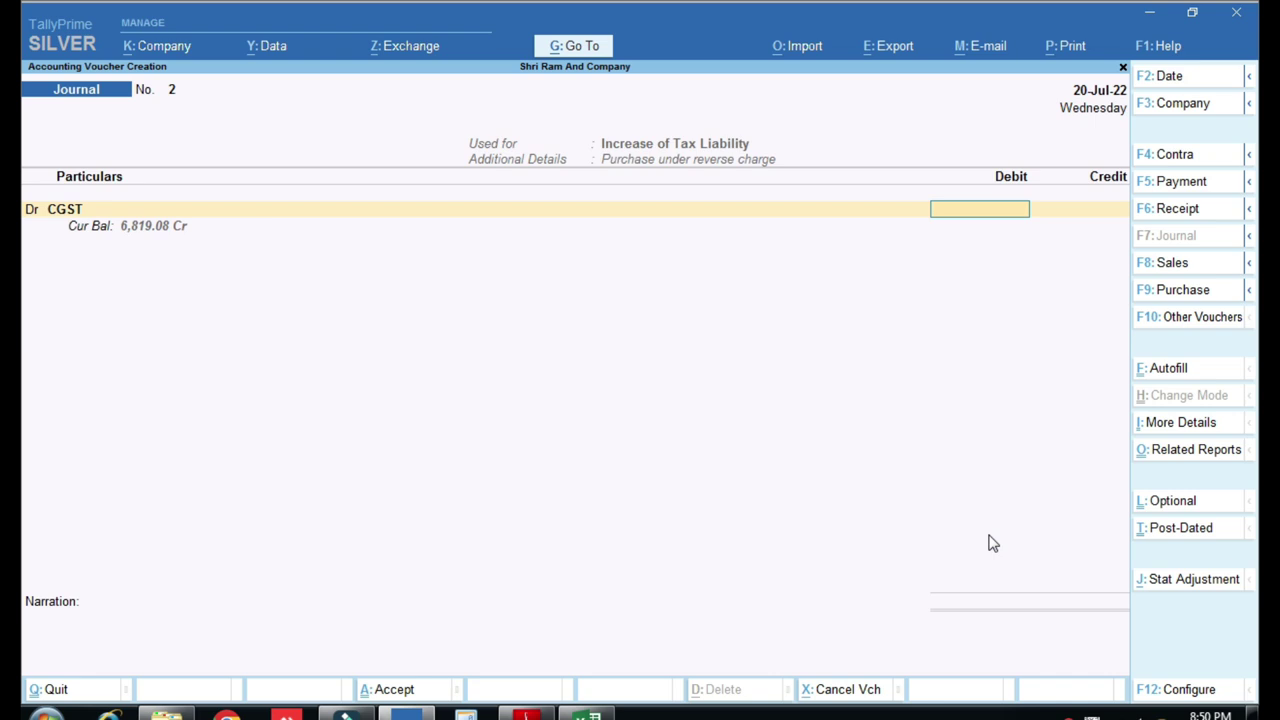
text(625)
key(Return)
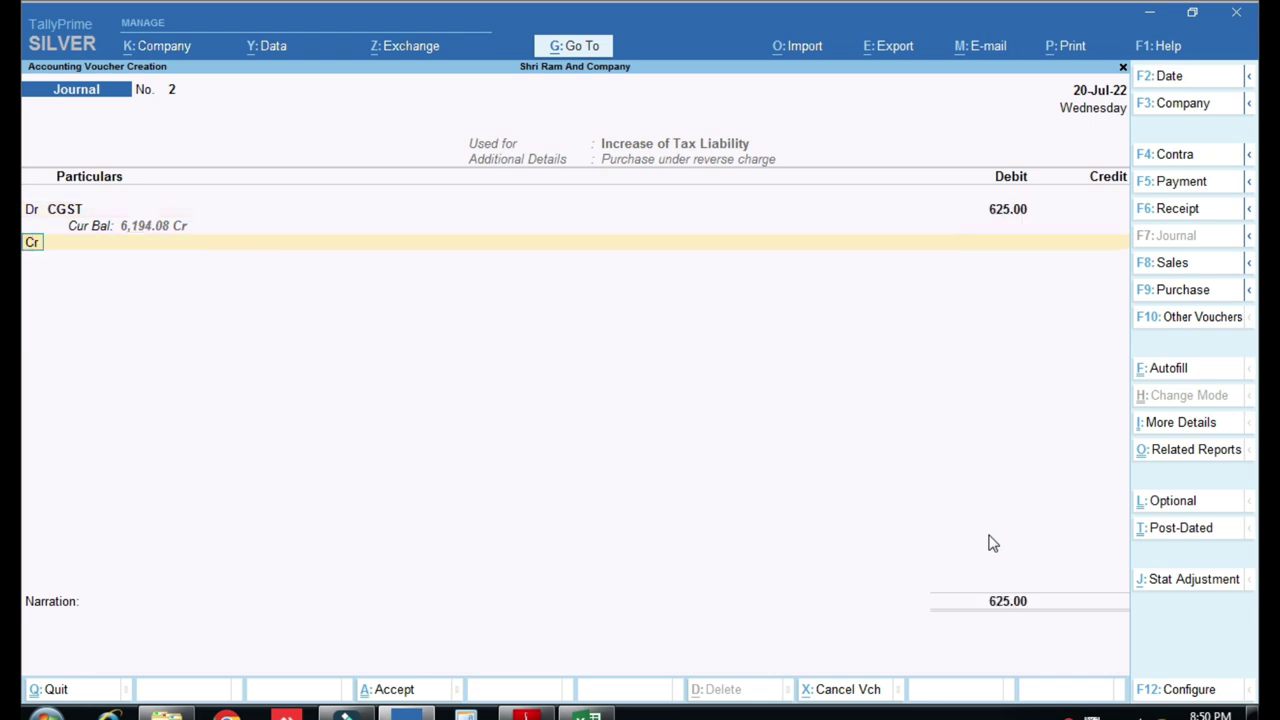
key(d)
key(Return)
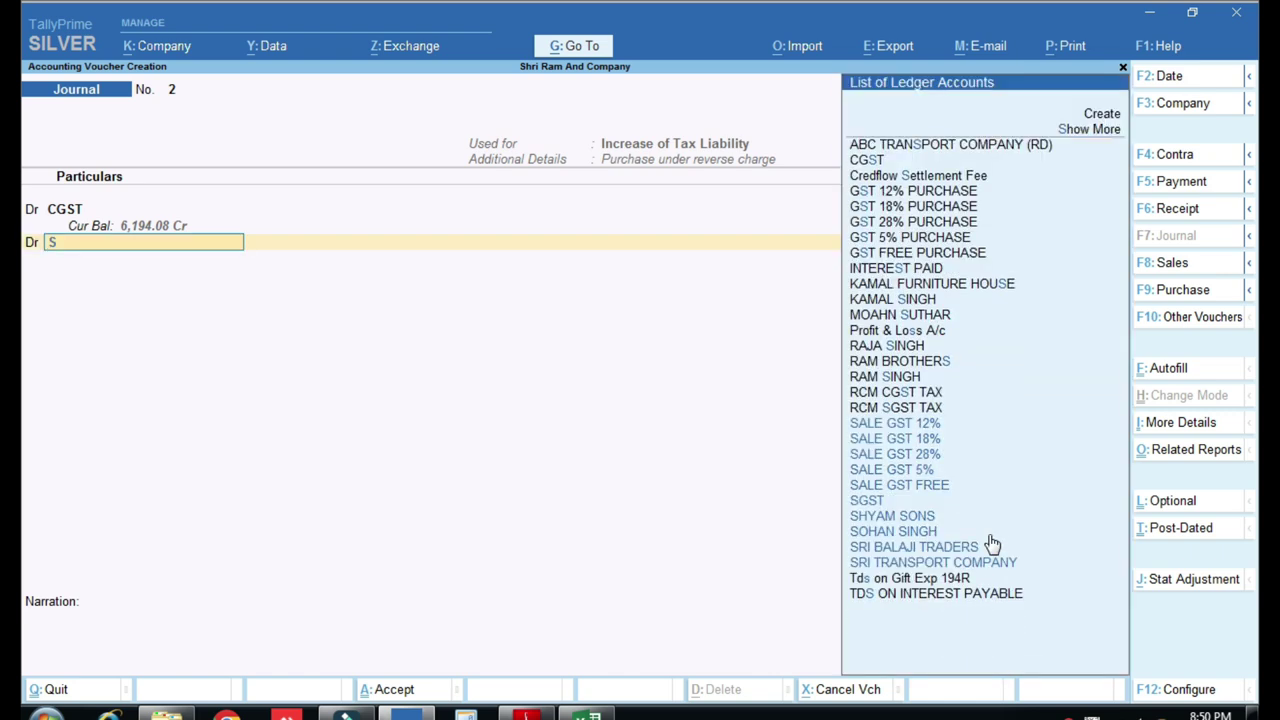
click(990, 545)
text(625)
key(Return)
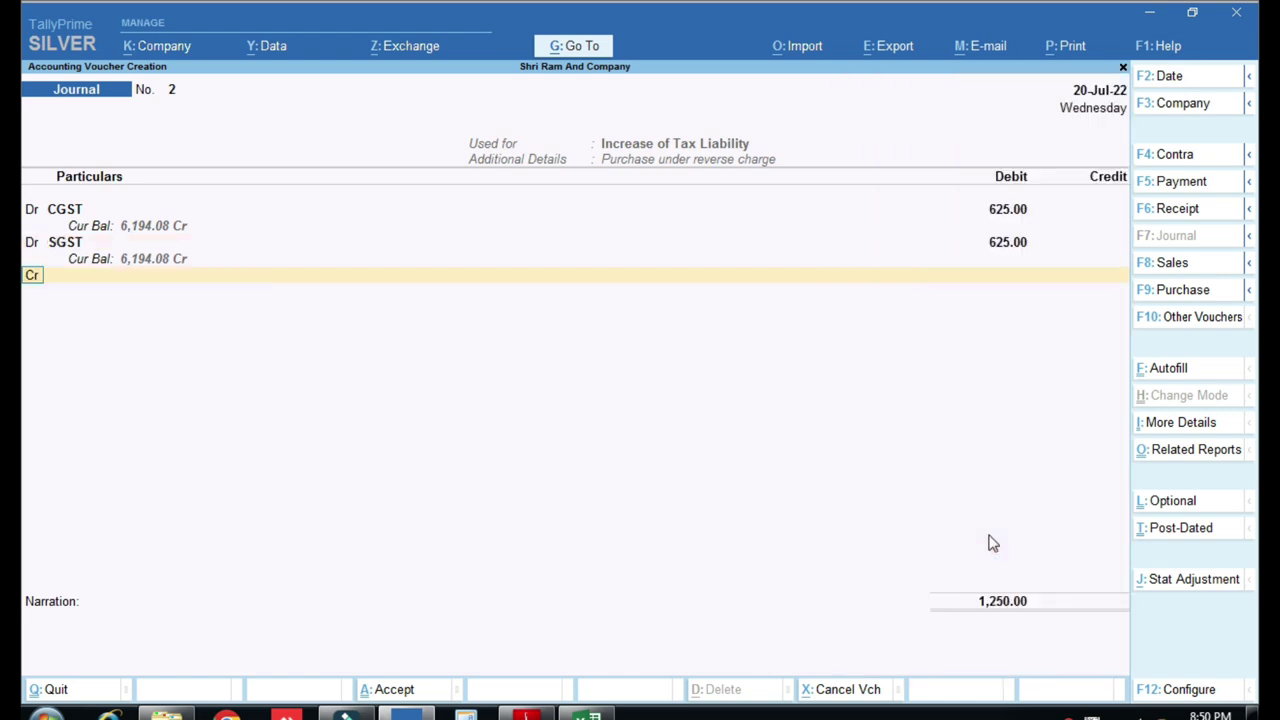
Credit RCM CGST TAX with 625, using a 2.5% rate and a taxable value of 25,000
key(Return)
text(R)
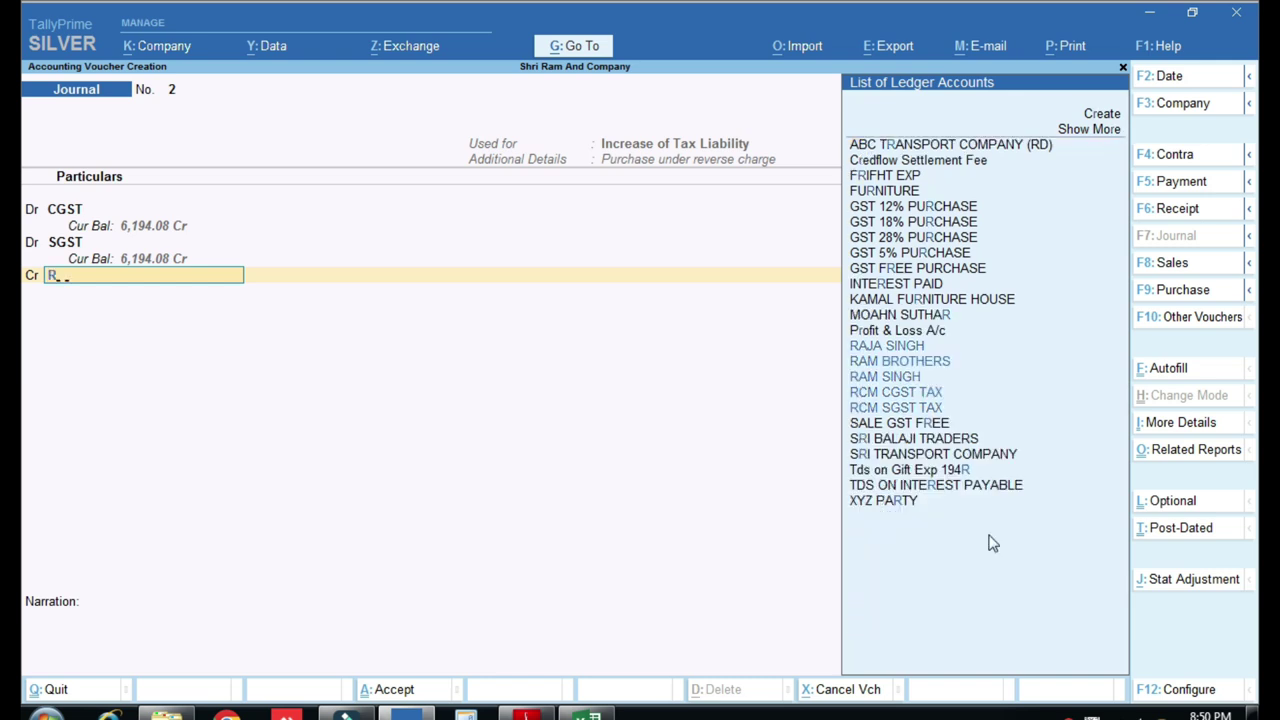
text(C)
key(Down)
key(Up)
key(Return)
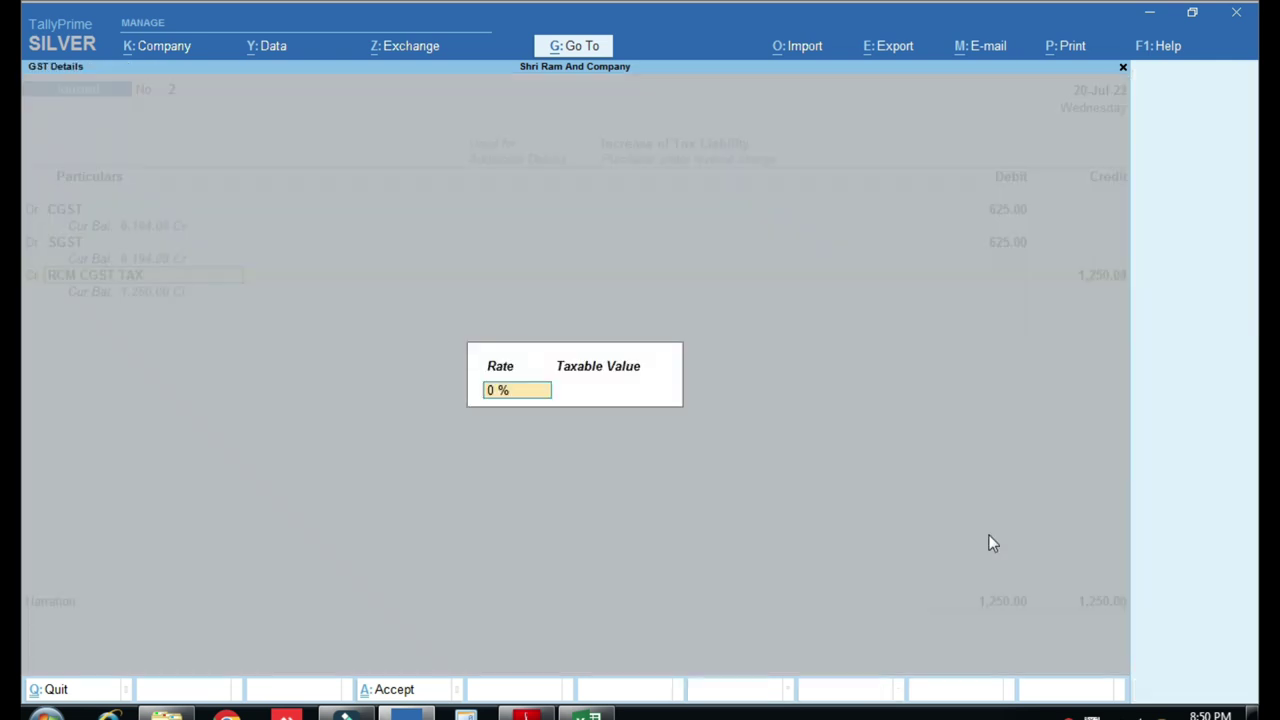
text(2.5)
key(Return)
text(25000)
key(Return)
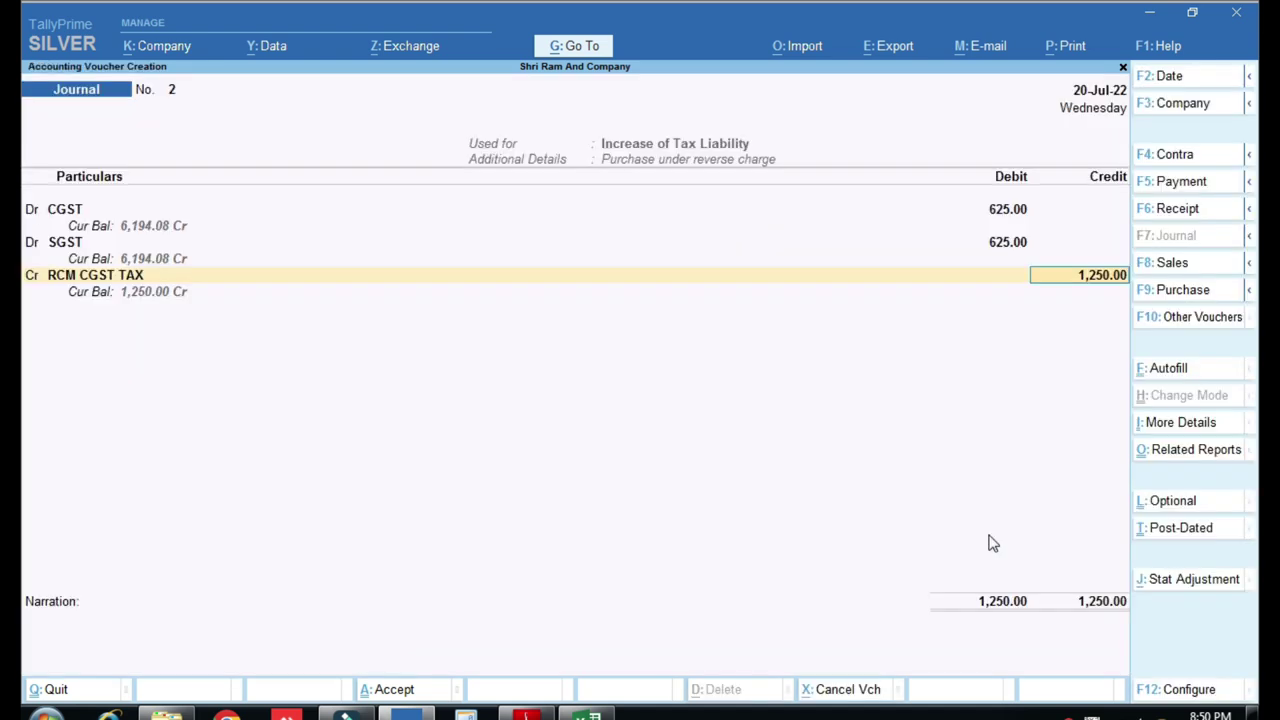
text(625)
key(Return)
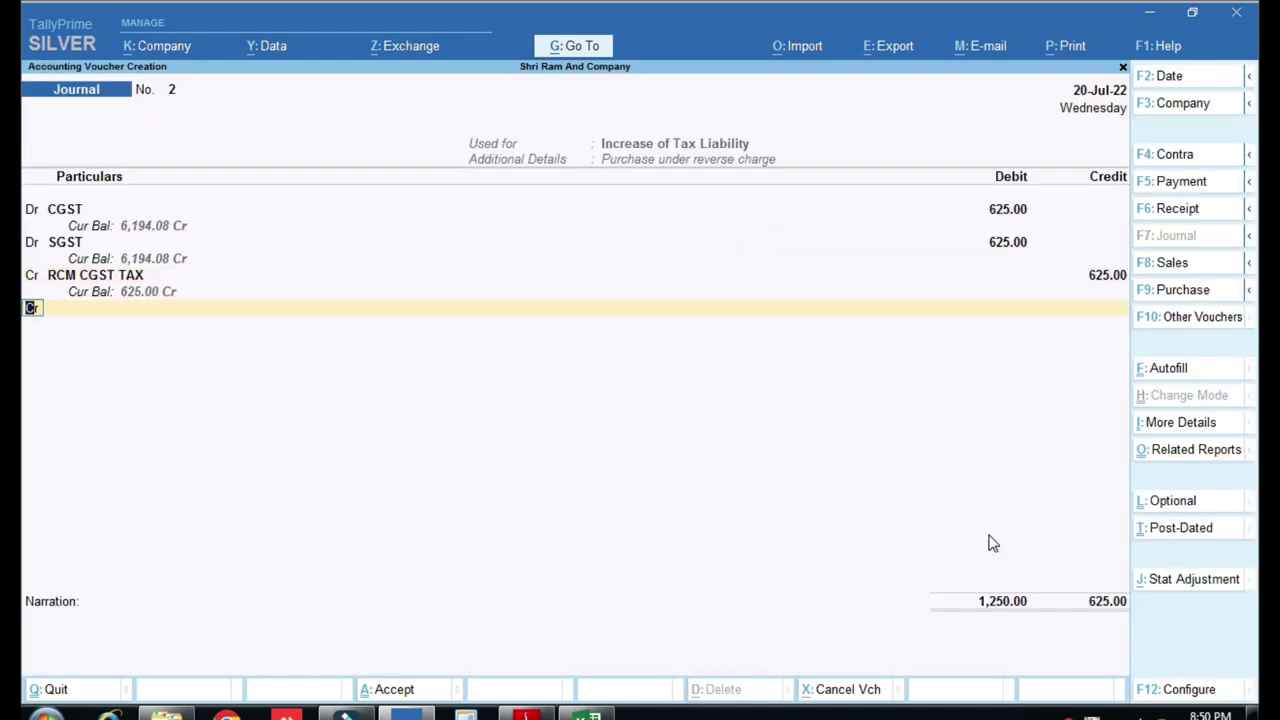
Credit RCM SGST TAX with 625 at 2.5% on a 25,000 taxable value and save the journal voucher
key(Return)
text(RC)
key(Down)
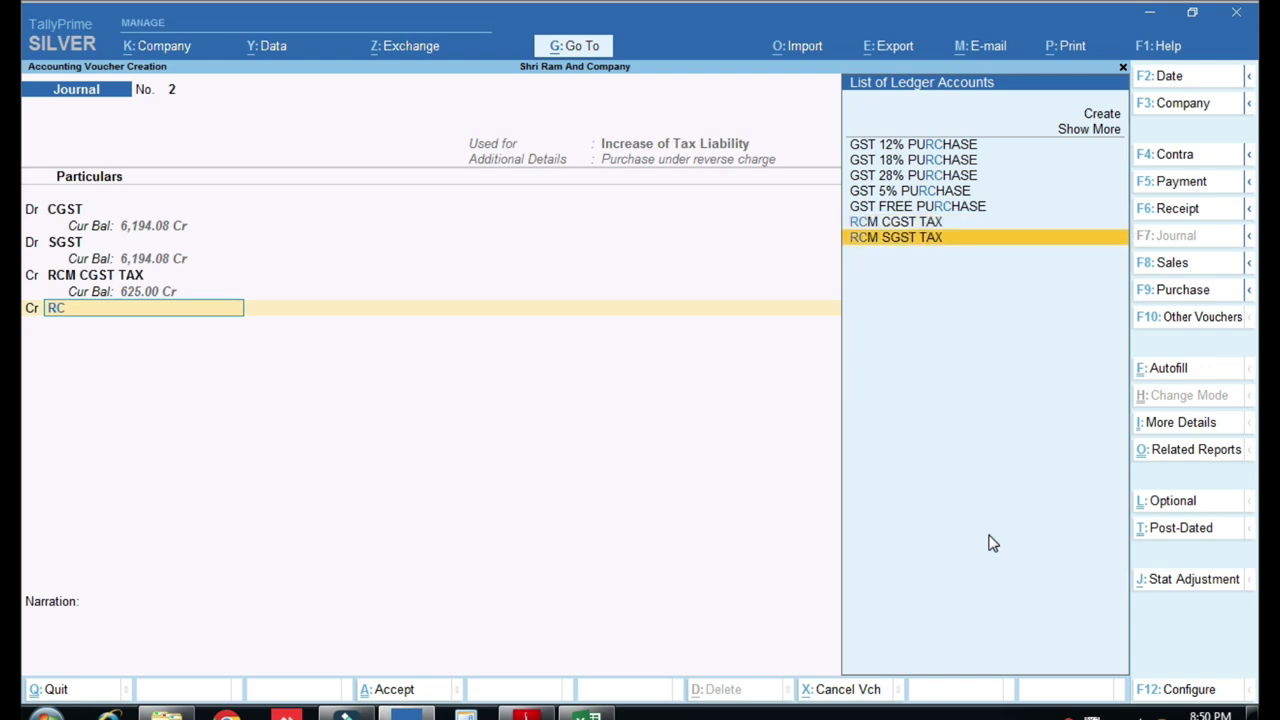
key(Return)
key(Return)
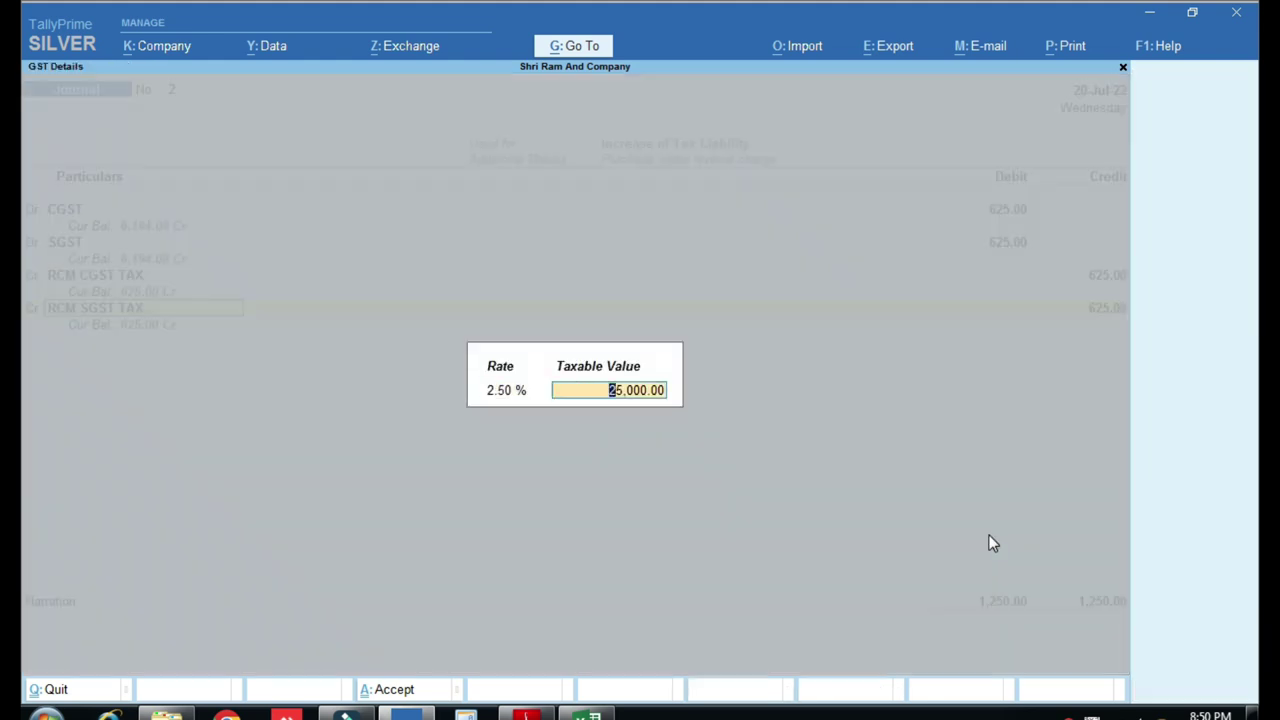
key(Return)
key(Return)
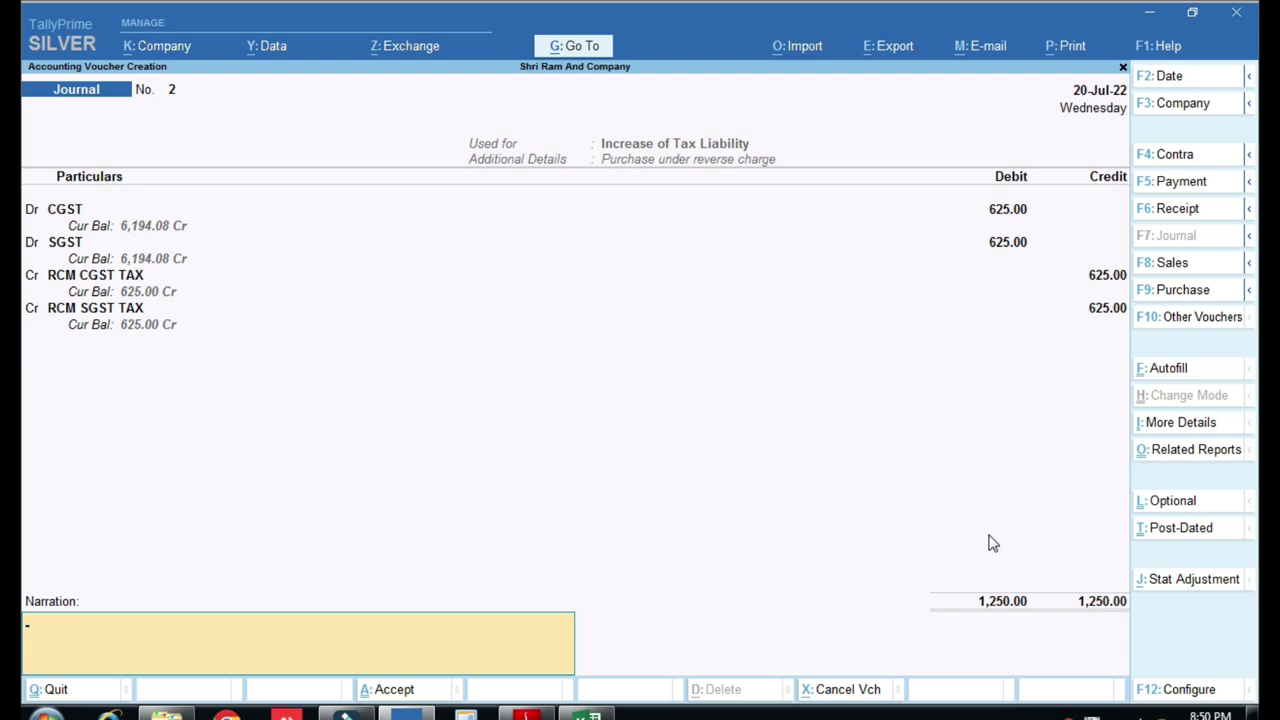
key(Return)
key(Return)
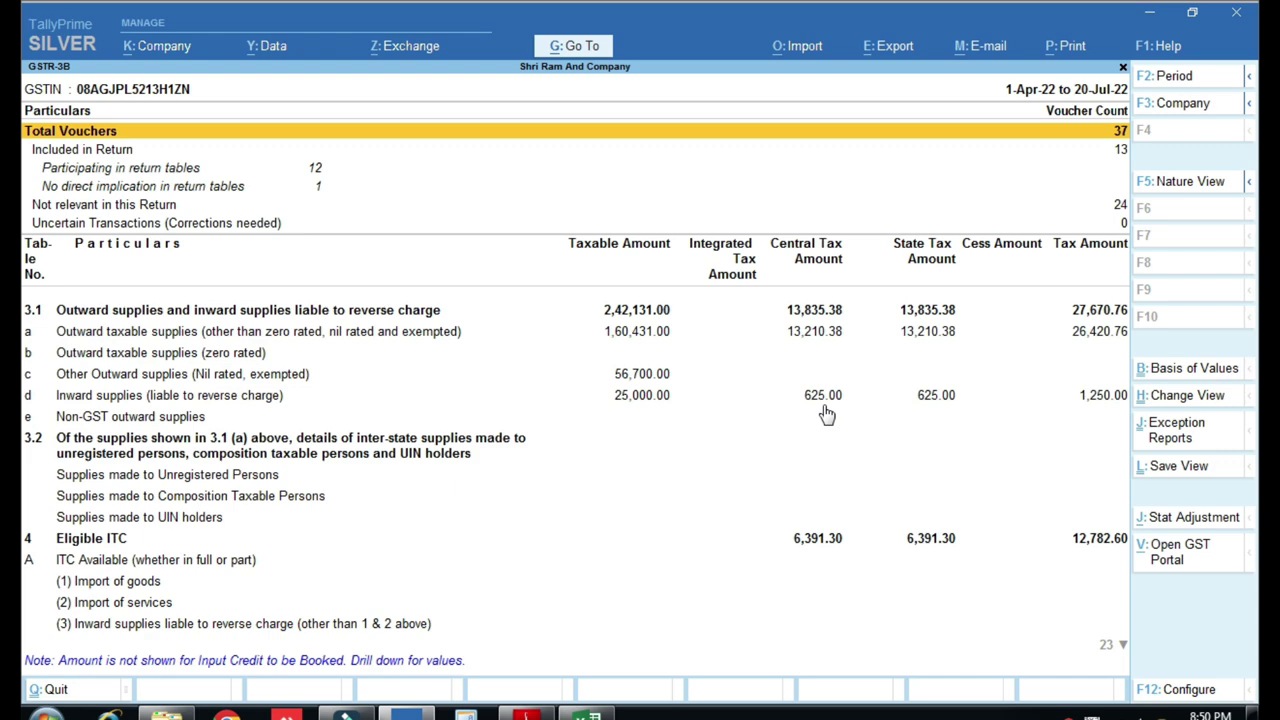
Examine the reverse charge inward supplies rows under table 3.1 and Eligible ITC in GSTR-3B
key(ctrl)
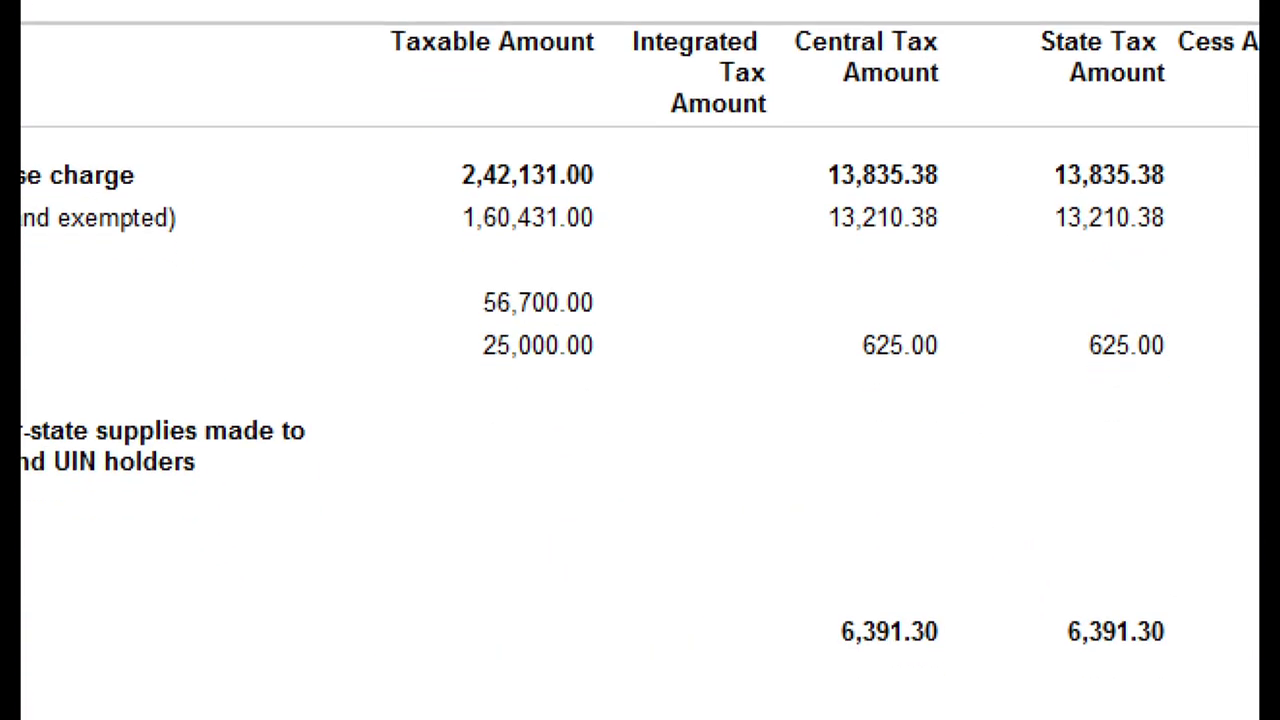
click(826, 396)
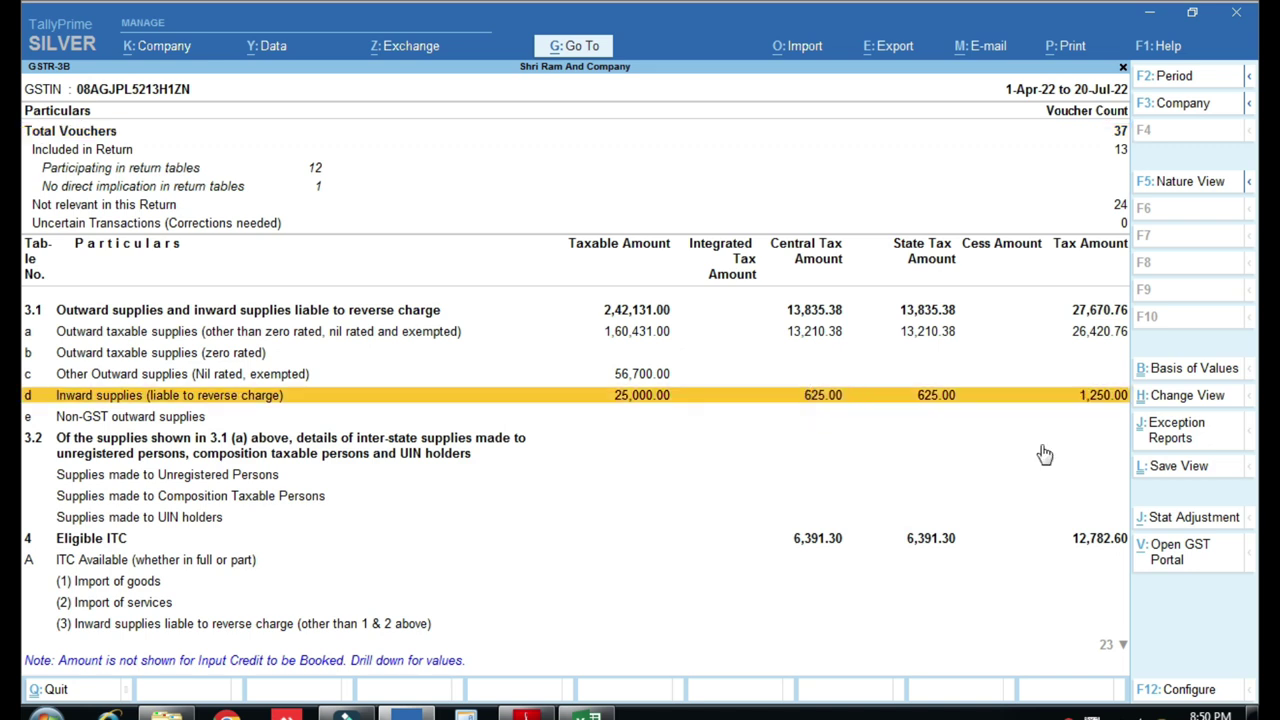
key(Down)
key(Down)
scroll(1044, 455, down, 10)
scroll(1044, 455, up, 10)
scroll(1044, 455, up, 3)
scroll(1044, 455, down, 6)
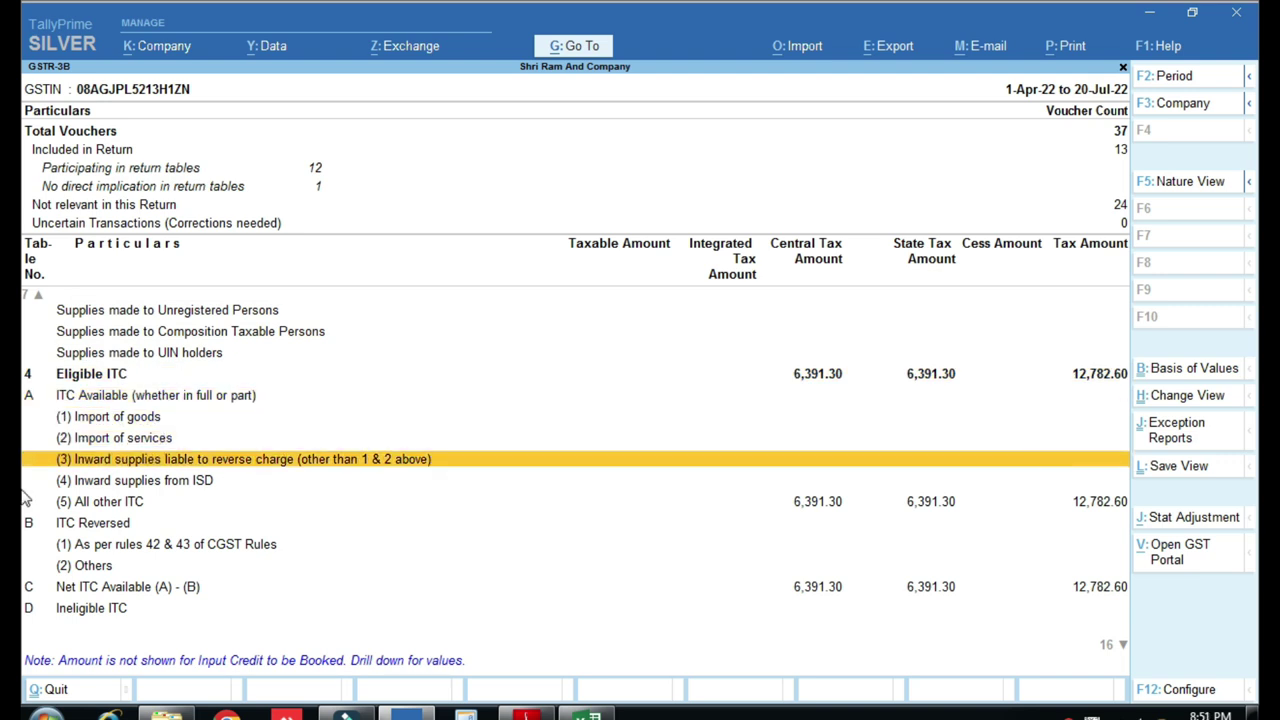
Close GSTR-3B, open Duties & Taxes under Current Liabilities in the Balance Sheet, and examine the CGST, SGST and RCM tax balances
key(ctrl)
key(Escape)
key(Escape)
key(Escape)
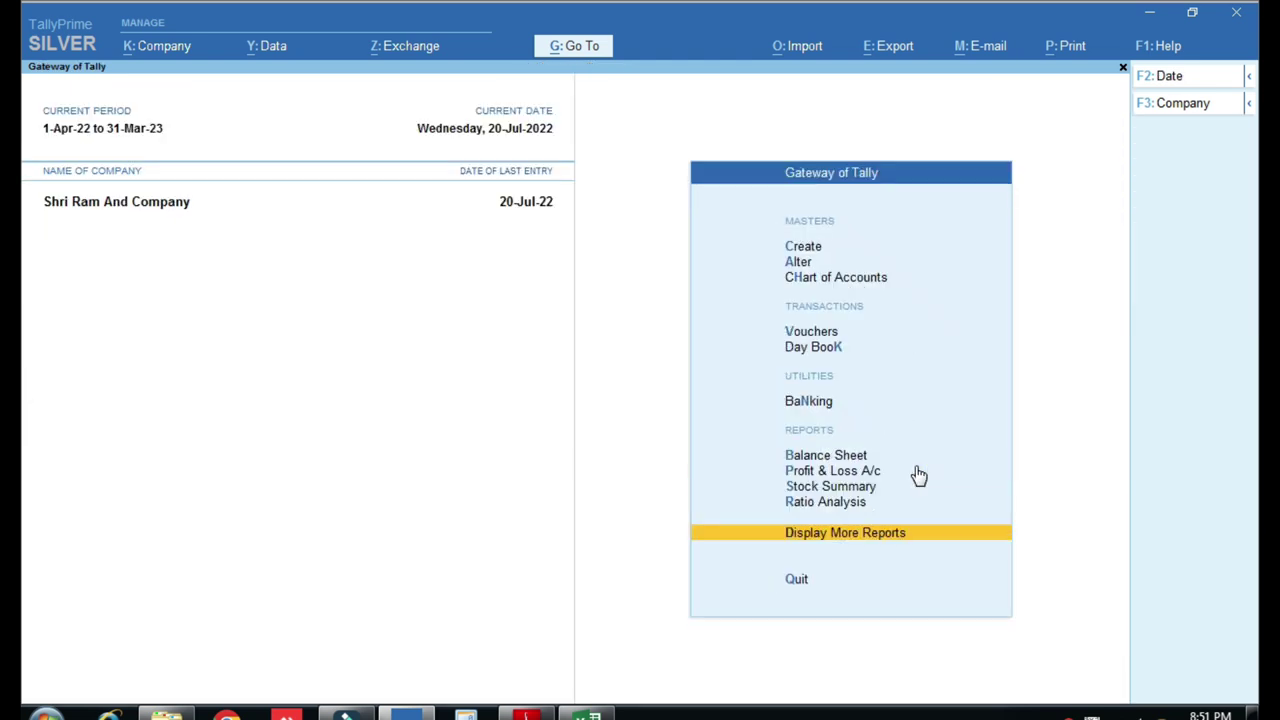
key(b)
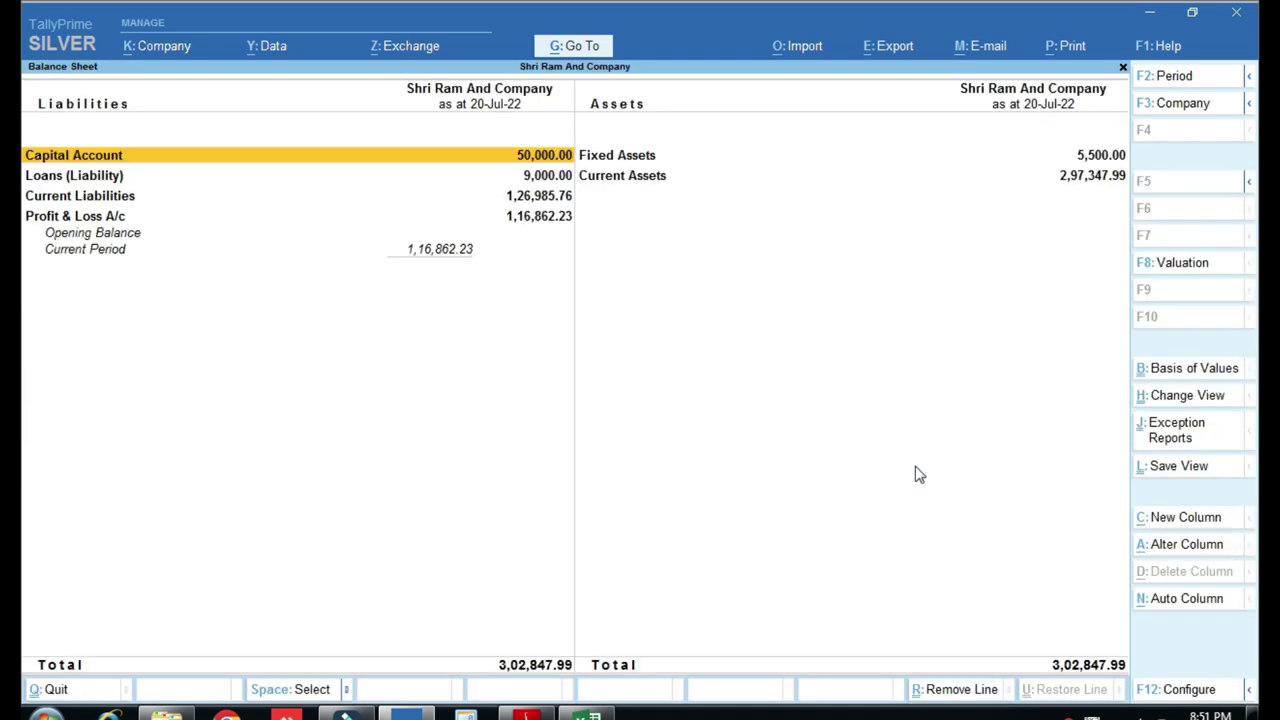
key(Down)
key(Down)
key(Down)
key(Up)
key(Return)
key(Return)
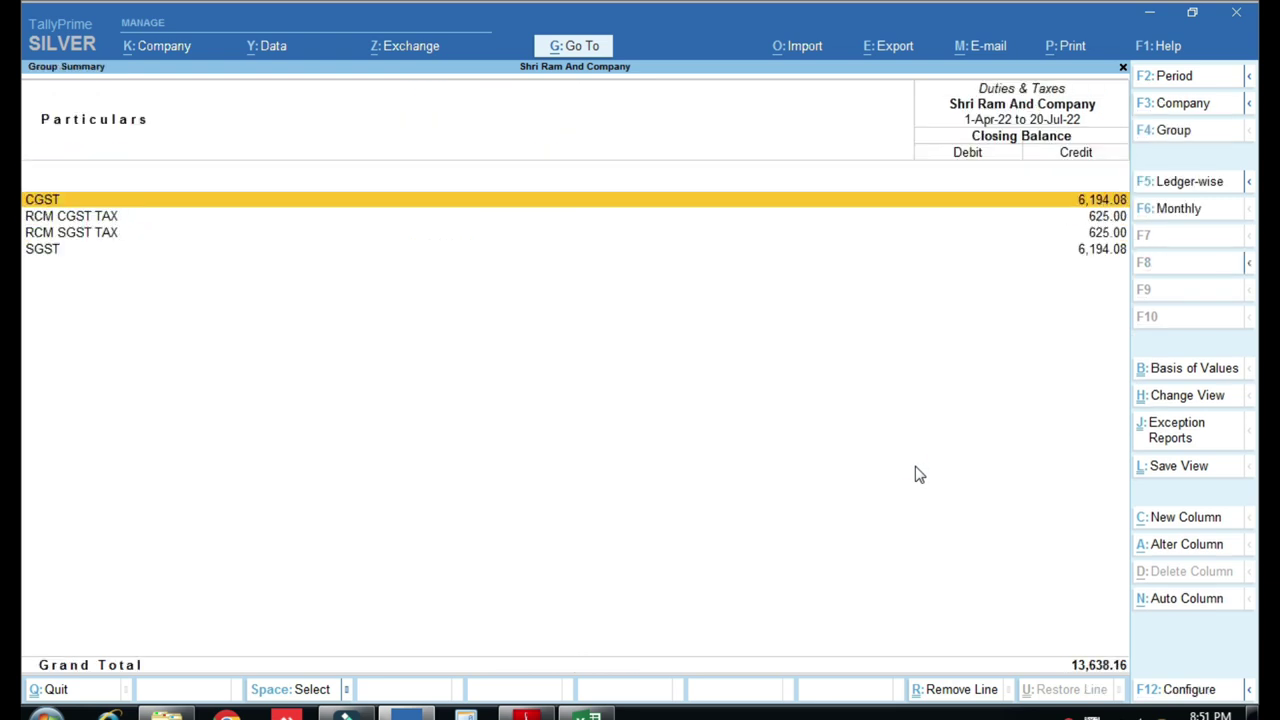
key(Down)
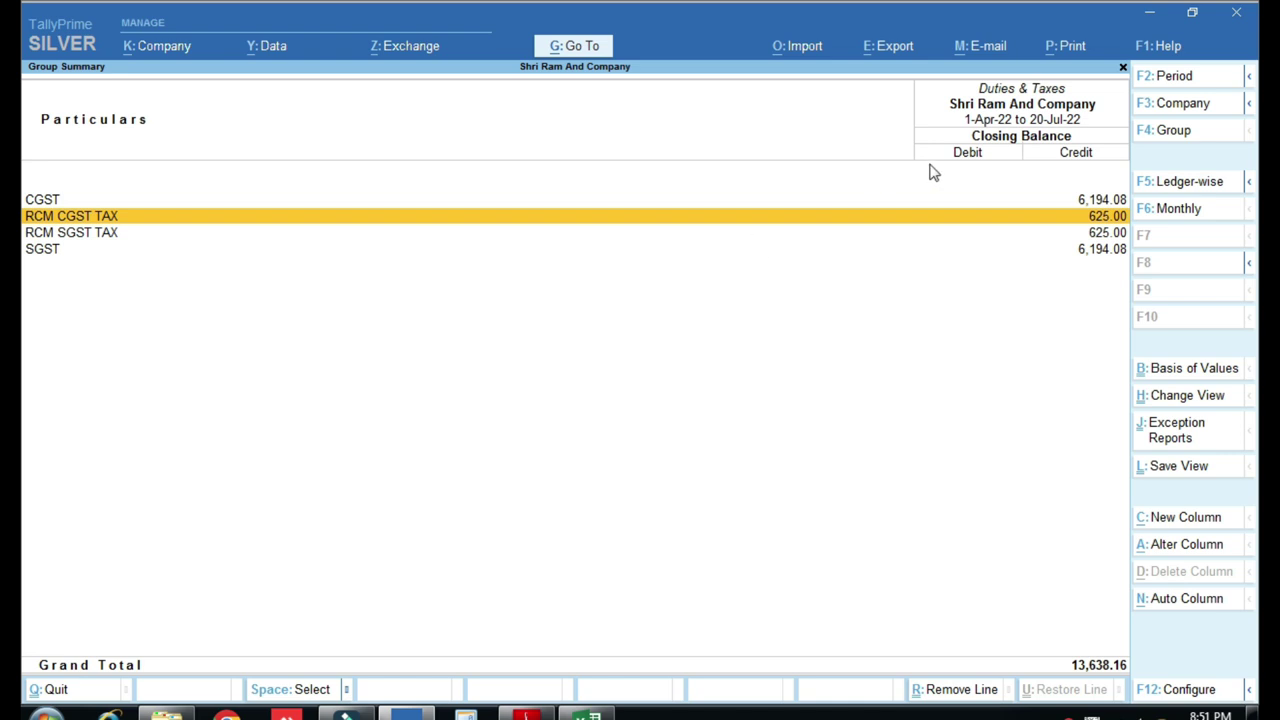
key(alt)
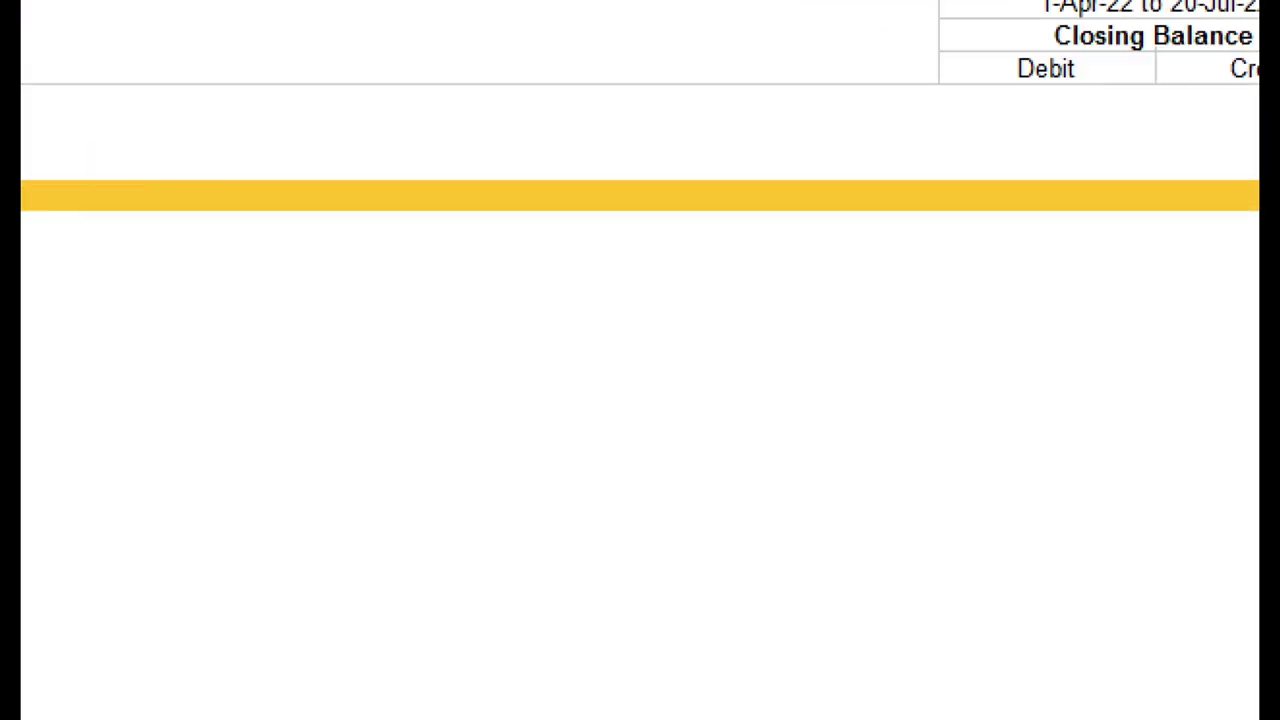
key(Up)
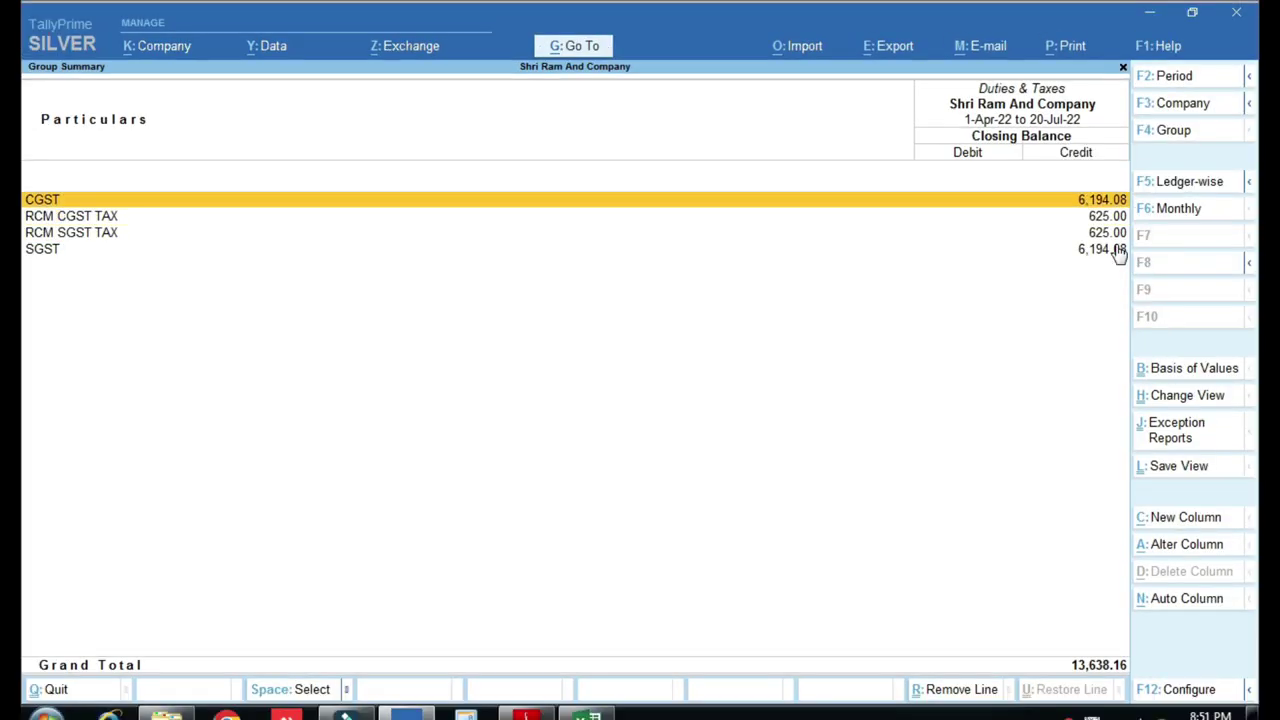
View the CGST ledger's monthly summary and return to the Duties & Taxes group summary
key(Return)
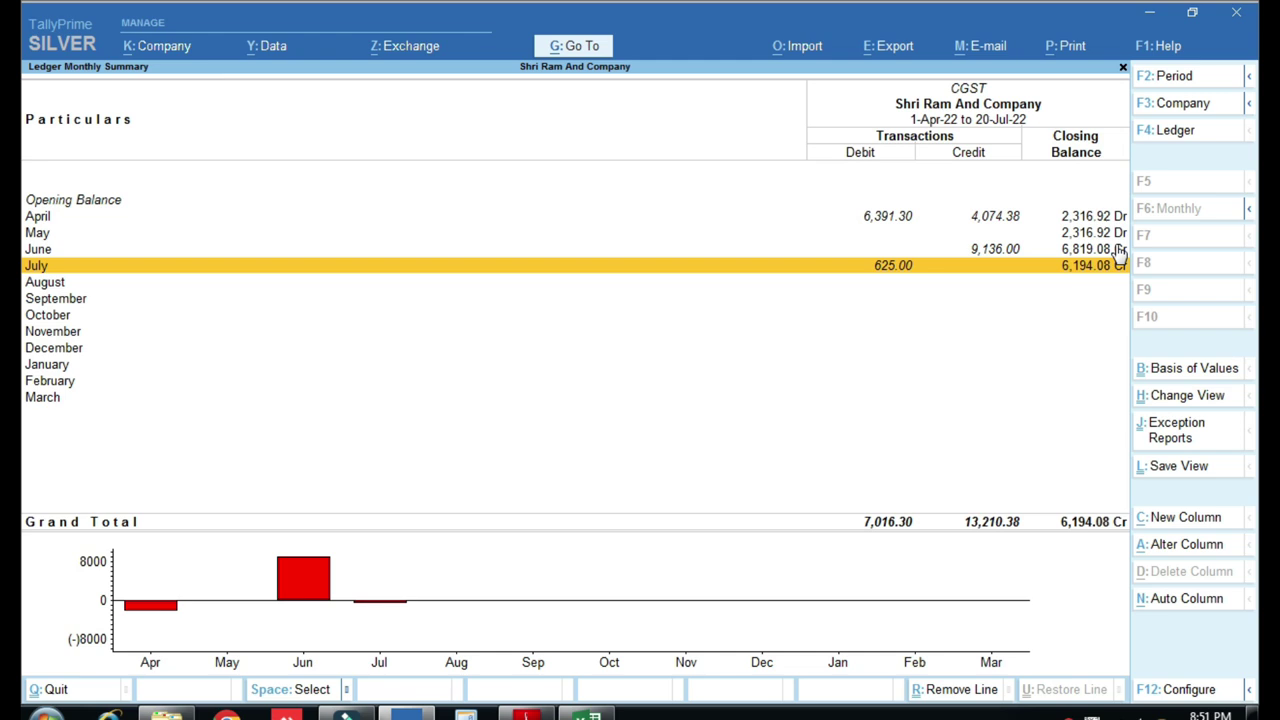
key(Escape)
key(Down)
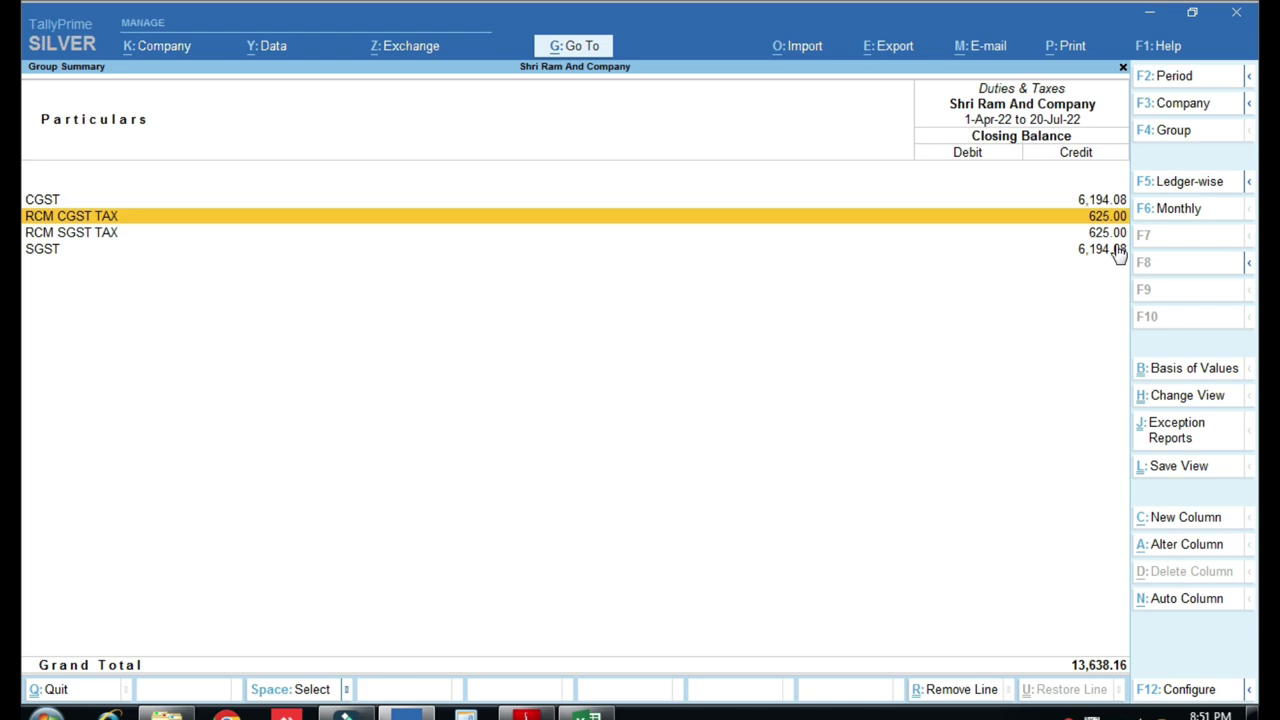
Leave the Duties & Taxes summary and Balance Sheet, and open the GSTR-3B report
key(Escape)
key(Escape)
key(Escape)
key(Escape)
key(n)
key(d)
key(u)
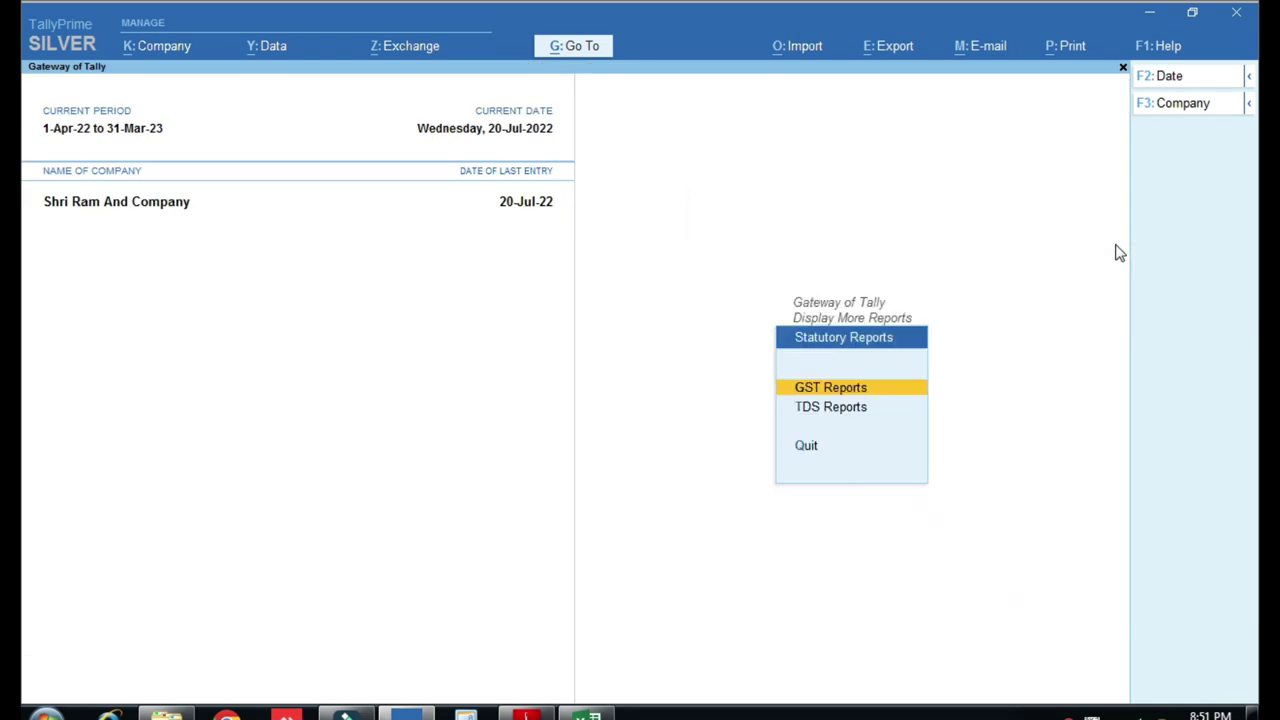
key(Return)
key(Down)
key(Down)
key(Return)
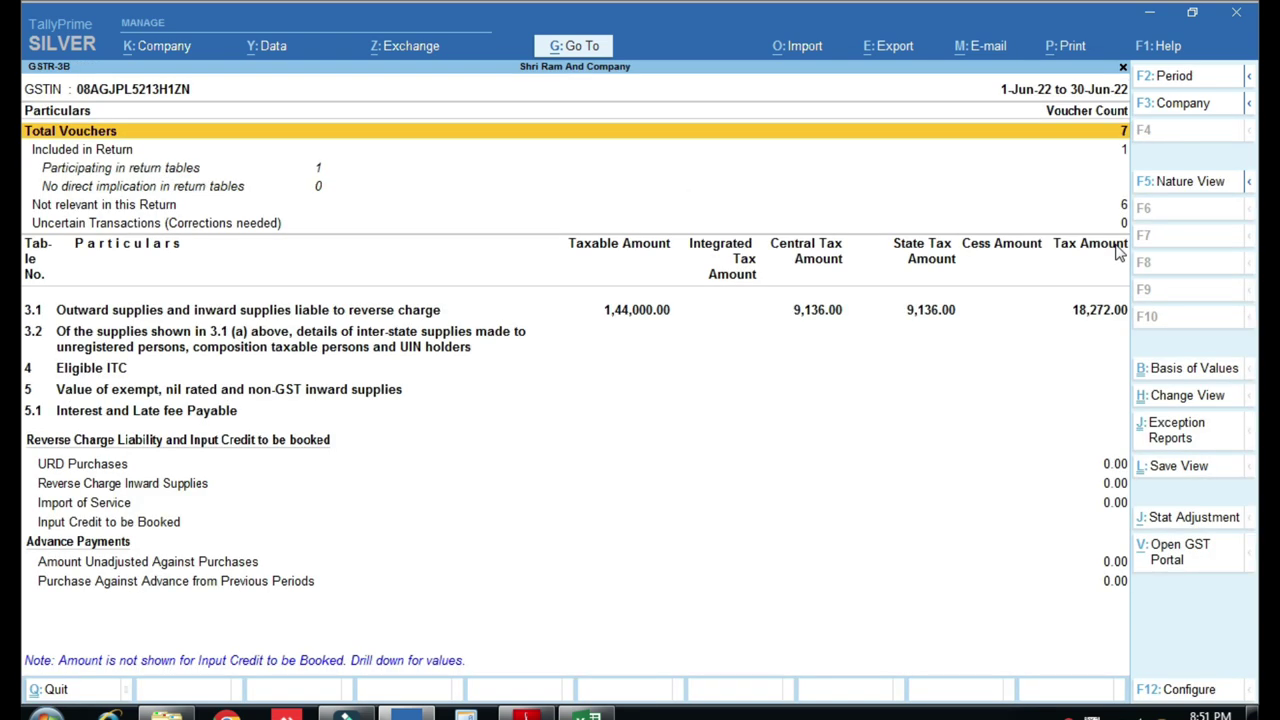
Set the GSTR-3B period to 1-Apr-22 to 20-Jul-22 and show the report in detail
key(F2)
text(1-4-22)
key(Return)
text(20-7-22)
key(Return)
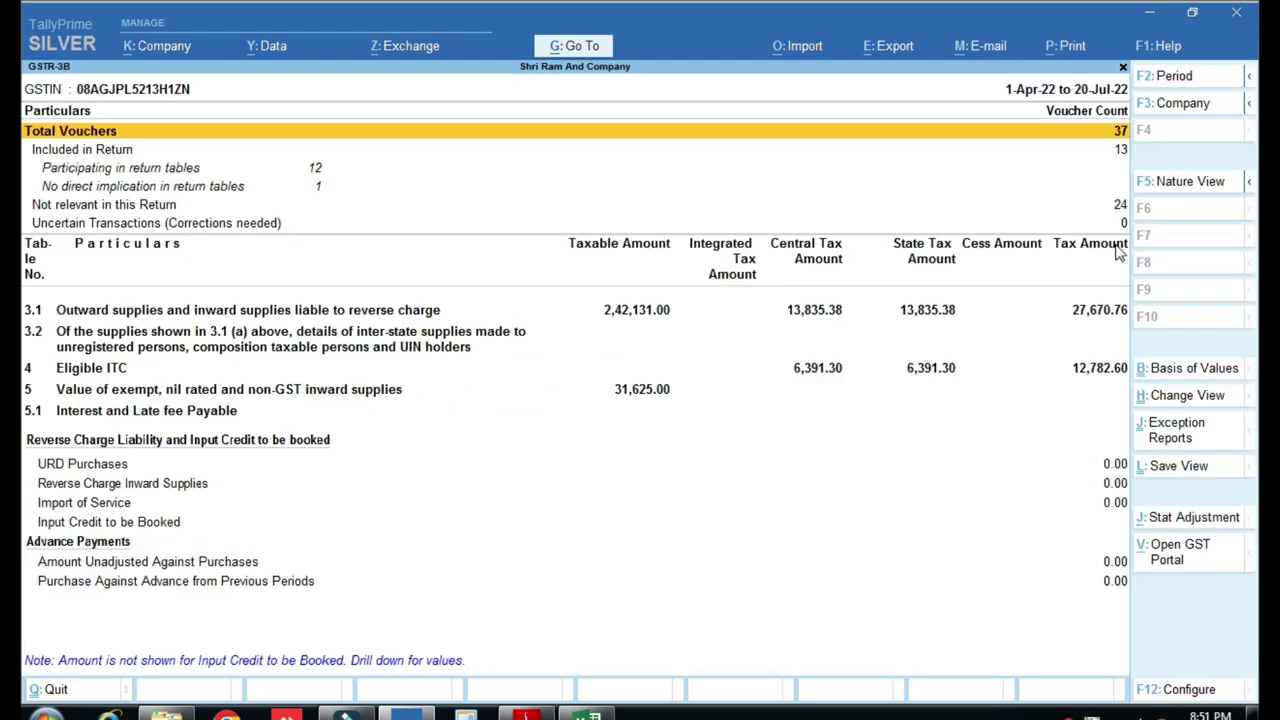
key(F2)
key(Return)
key(Return)
key(alt+F5)
Examine table 3.1 and Eligible ITC in GSTR-3B, including the voucher register of ITC inward supplies liable to reverse charge
key(Down)
key(Down)
key(Down)
key(Down)
key(Down)
key(Down)
key(Down)
key(Down)
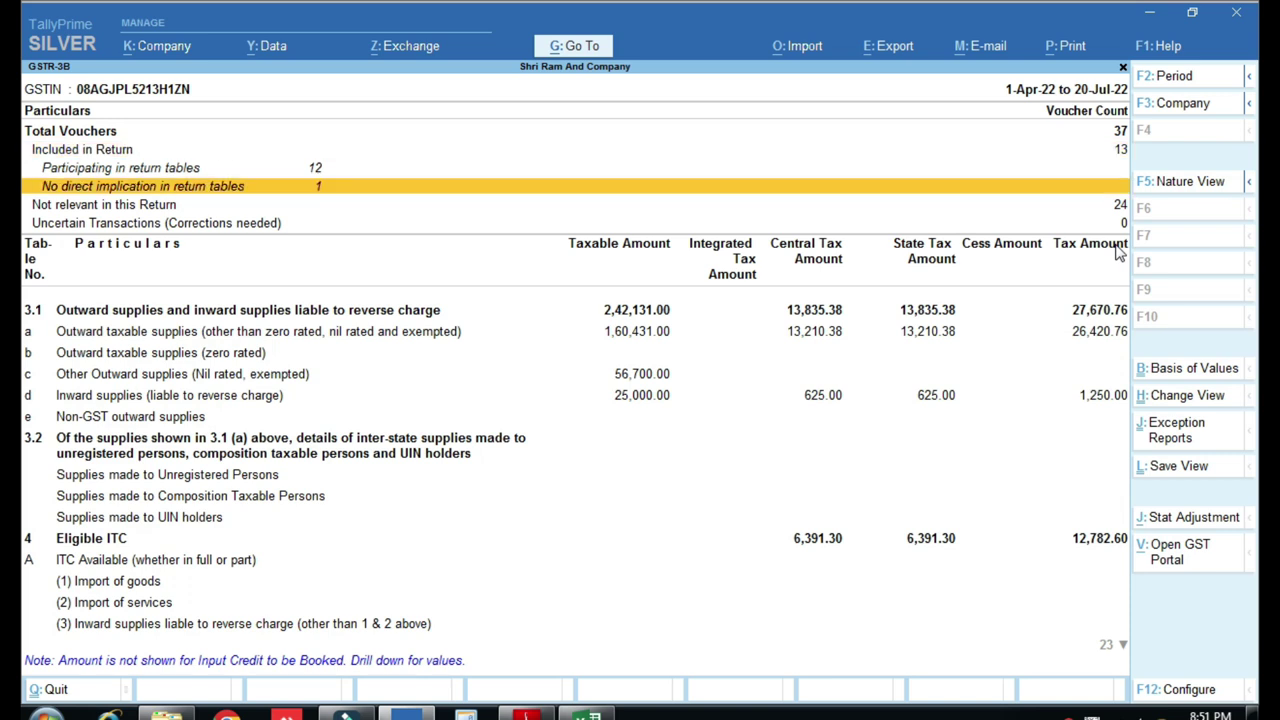
key(Up)
key(Up)
key(Up)
key(Up)
key(Up)
key(Down)
key(Down)
key(Down)
key(Down)
key(Down)
key(Down)
key(Down)
key(Down)
key(Down)
key(Down)
key(Down)
key(Down)
key(Down)
key(Down)
key(Down)
key(Down)
key(Down)
key(Down)
key(Down)
key(Down)
key(Down)
key(Down)
key(Down)
key(Up)
key(Up)
key(Up)
key(Up)
key(Up)
key(Up)
key(Up)
key(Up)
key(Up)
key(Up)
key(Up)
key(Up)
key(Up)
key(Up)
key(Up)
key(Up)
key(Up)
key(Up)
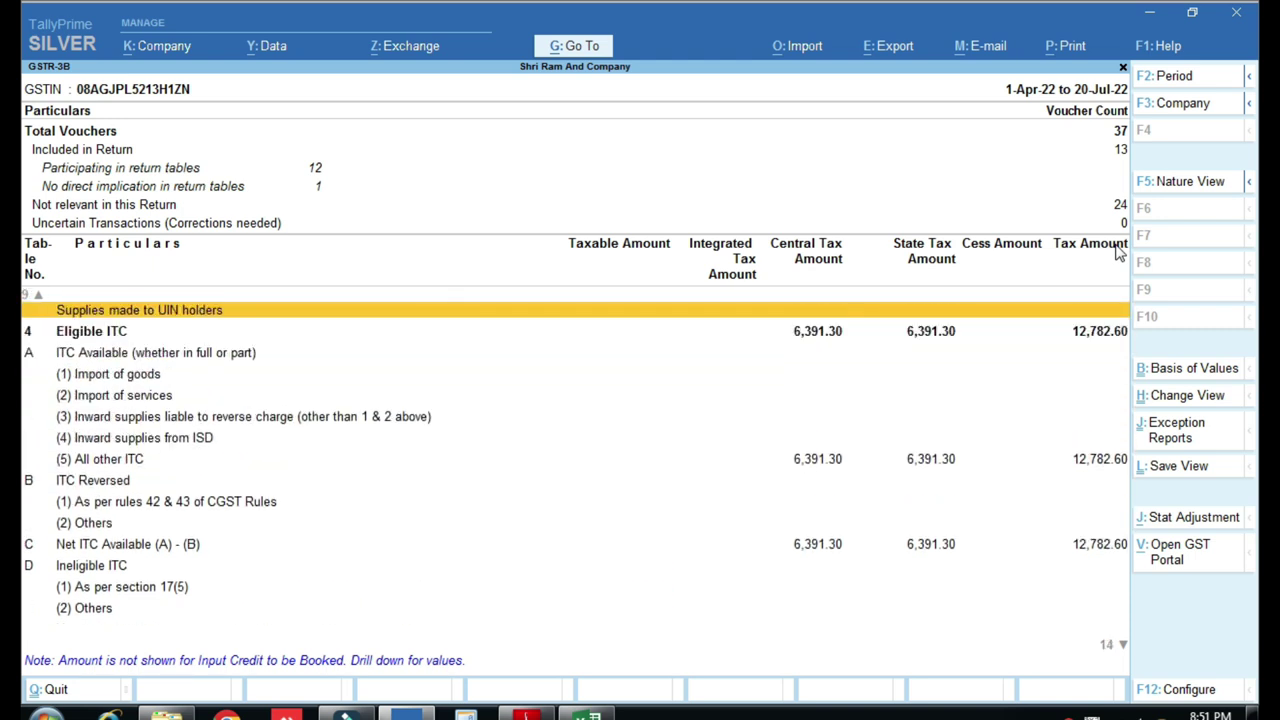
key(Down)
key(Down)
key(Down)
key(Down)
key(Down)
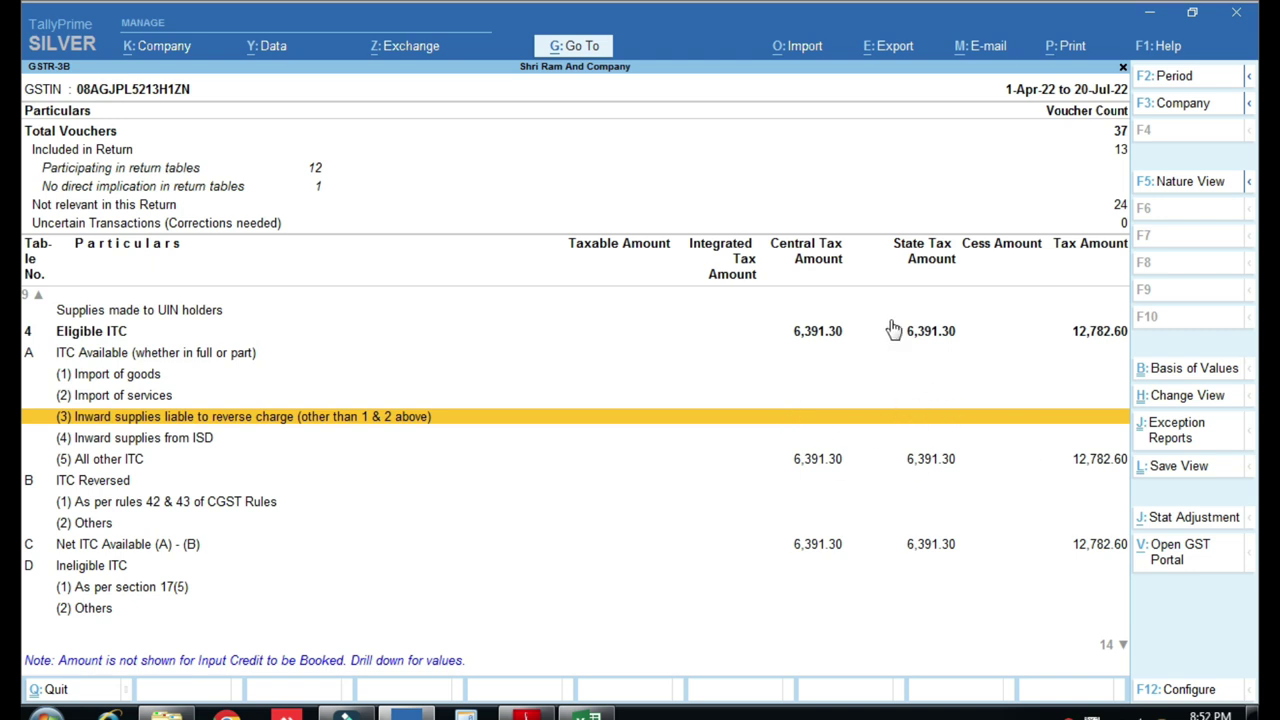
key(Return)
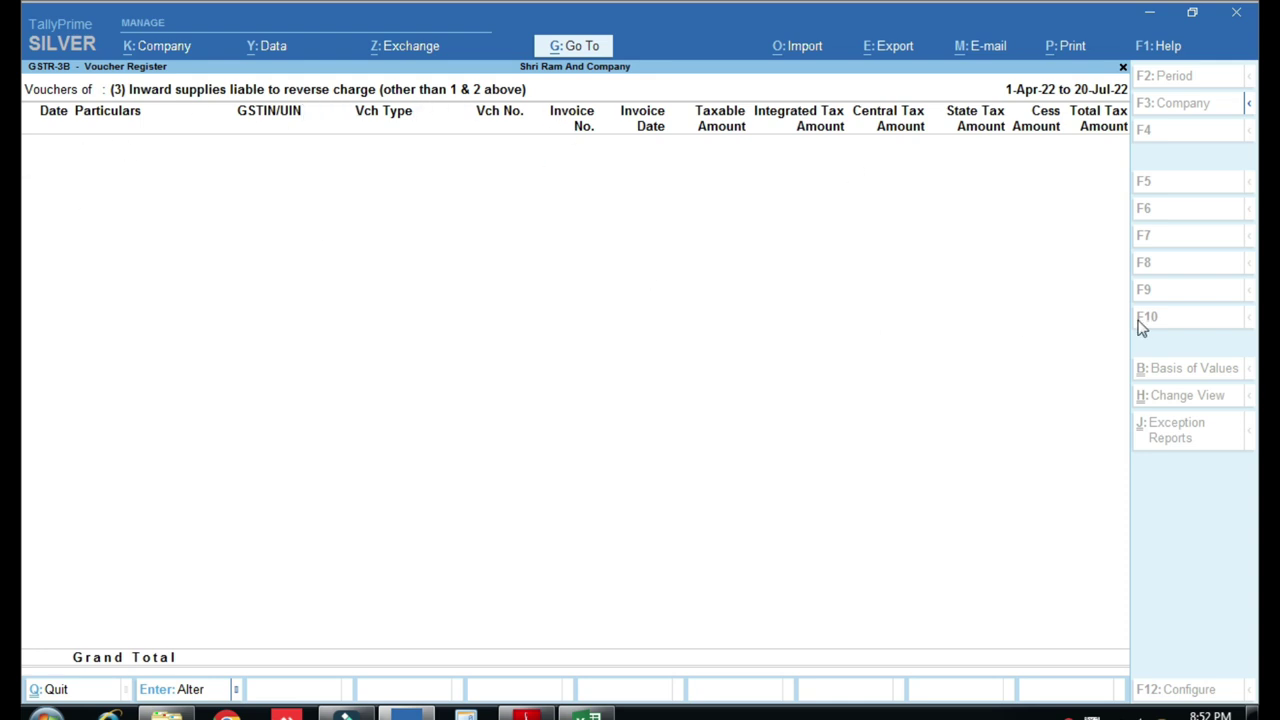
key(Escape)
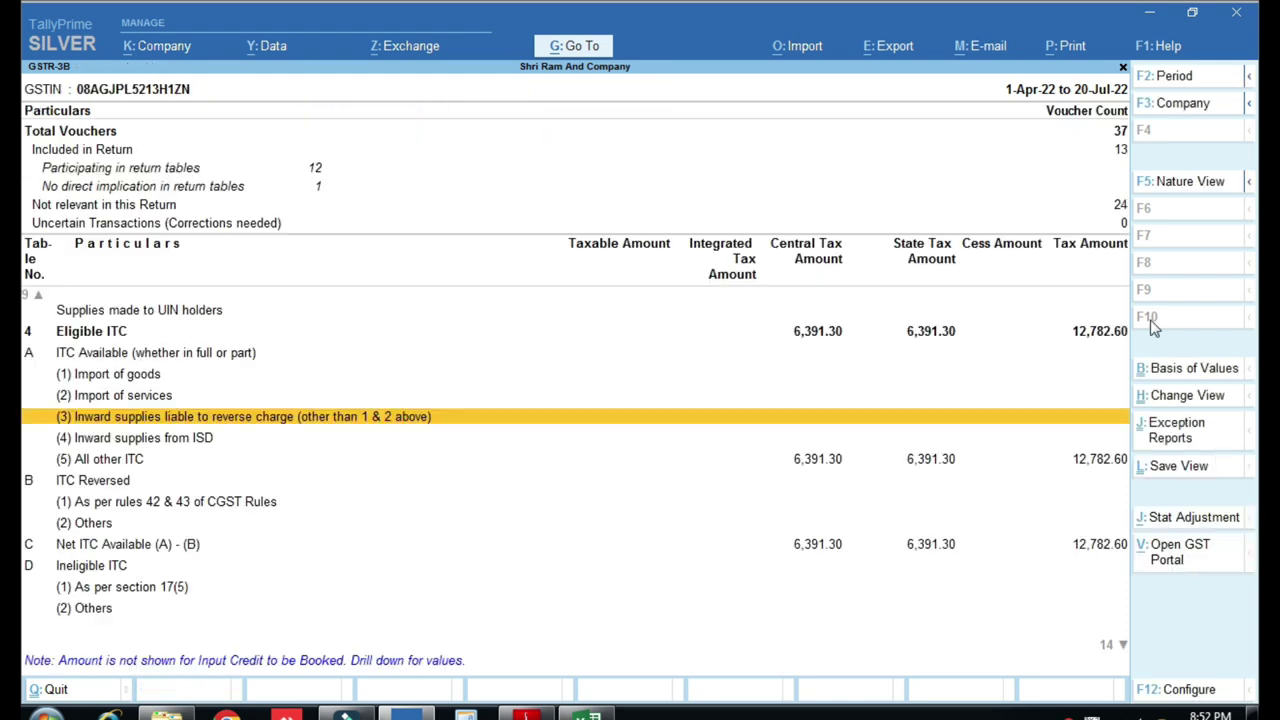
Start a GST stat adjustment journal for Increase of Input Tax Credit with Purchase under reverse charge as the additional detail
click(1219, 520)
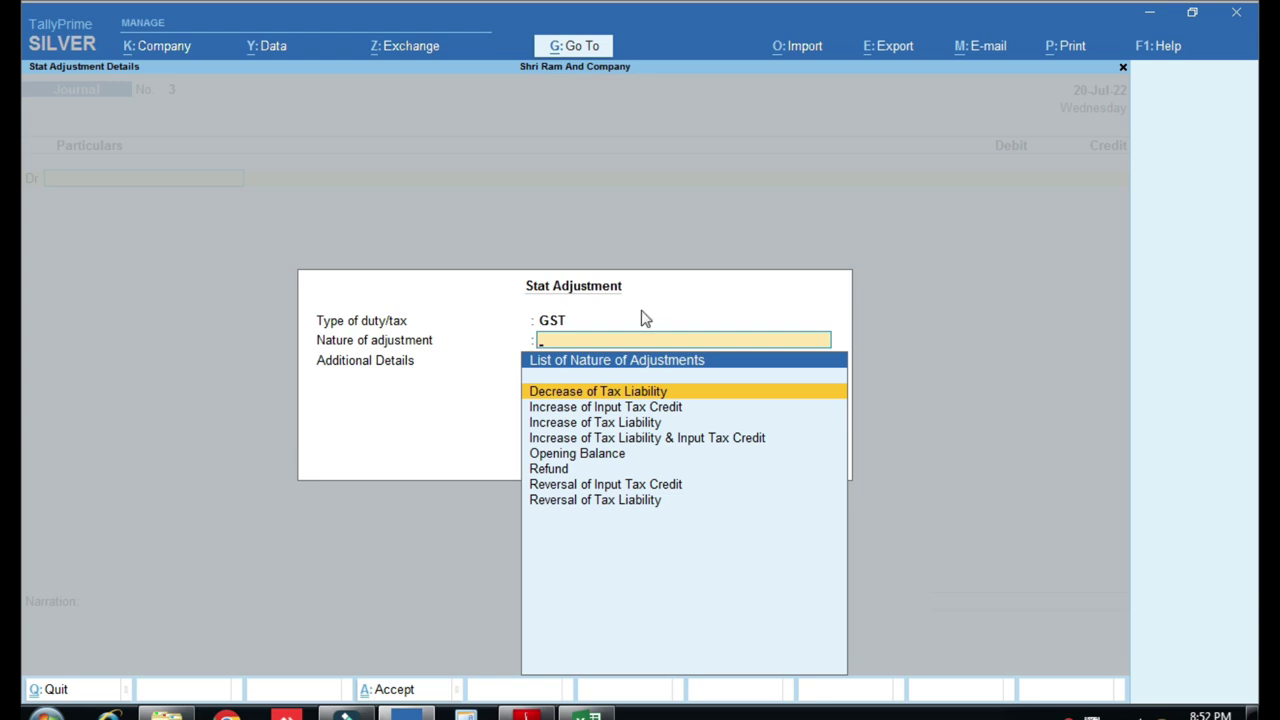
key(ctrl)
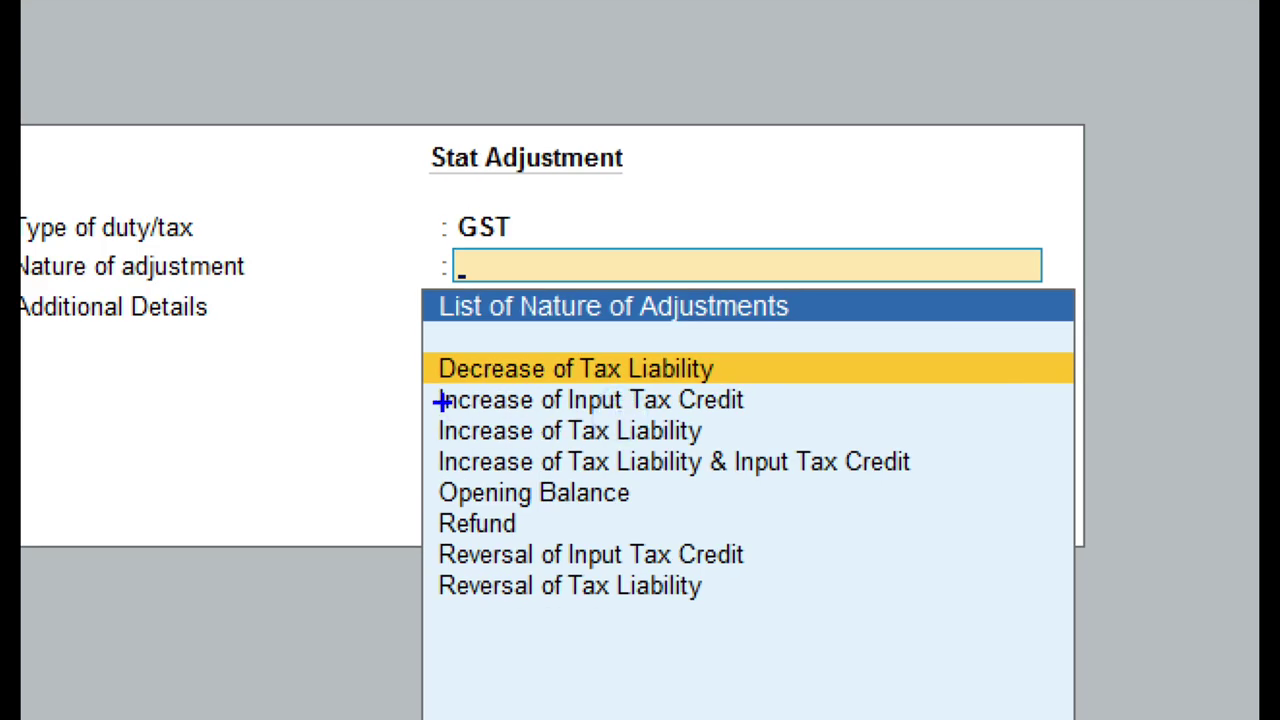
mouse_move(409, 369)
mouse_down()
mouse_move(623, 431)
mouse_move(787, 430)
mouse_up()
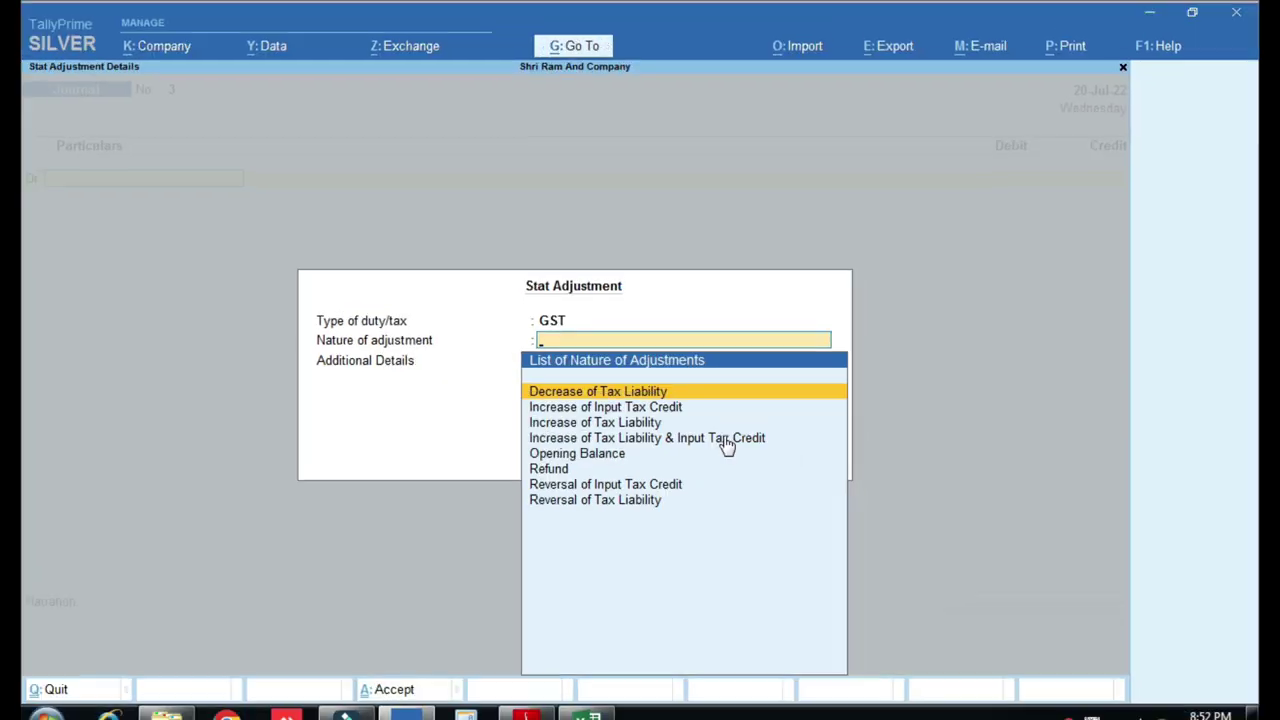
key(Down)
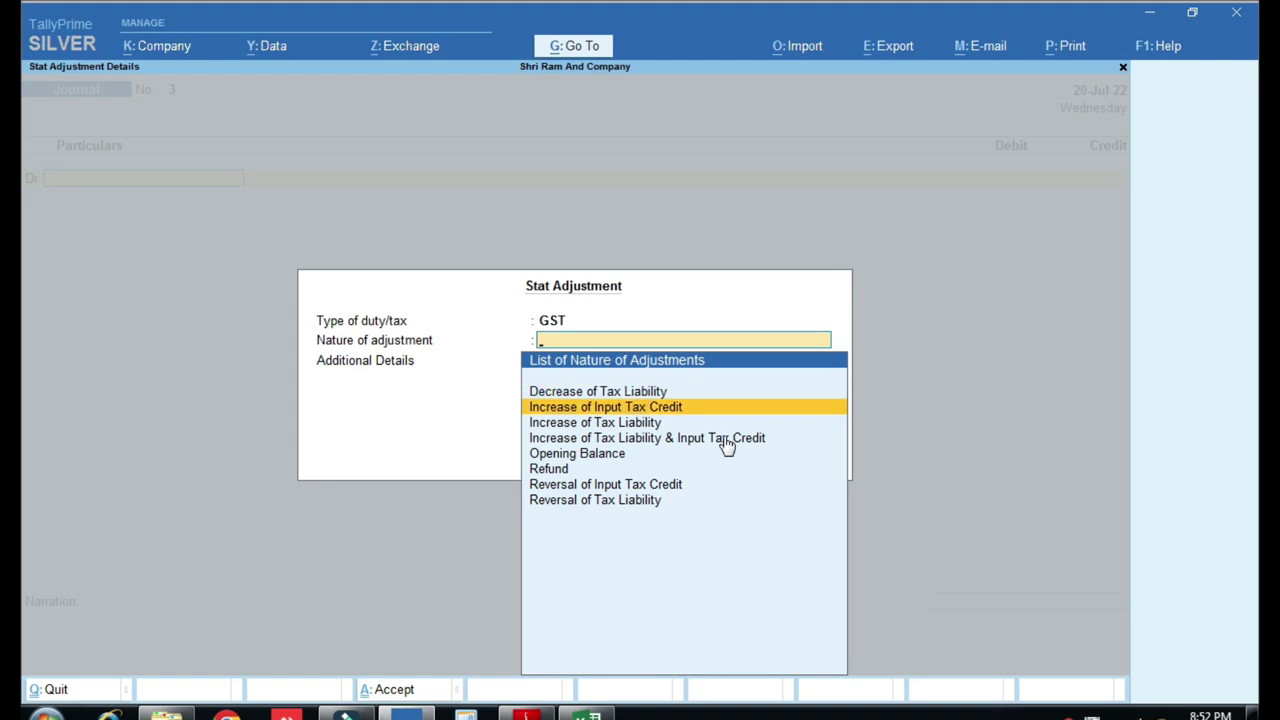
key(Return)
key(Down)
key(Down)
key(Down)
key(Down)
key(Down)
key(Down)
key(Down)
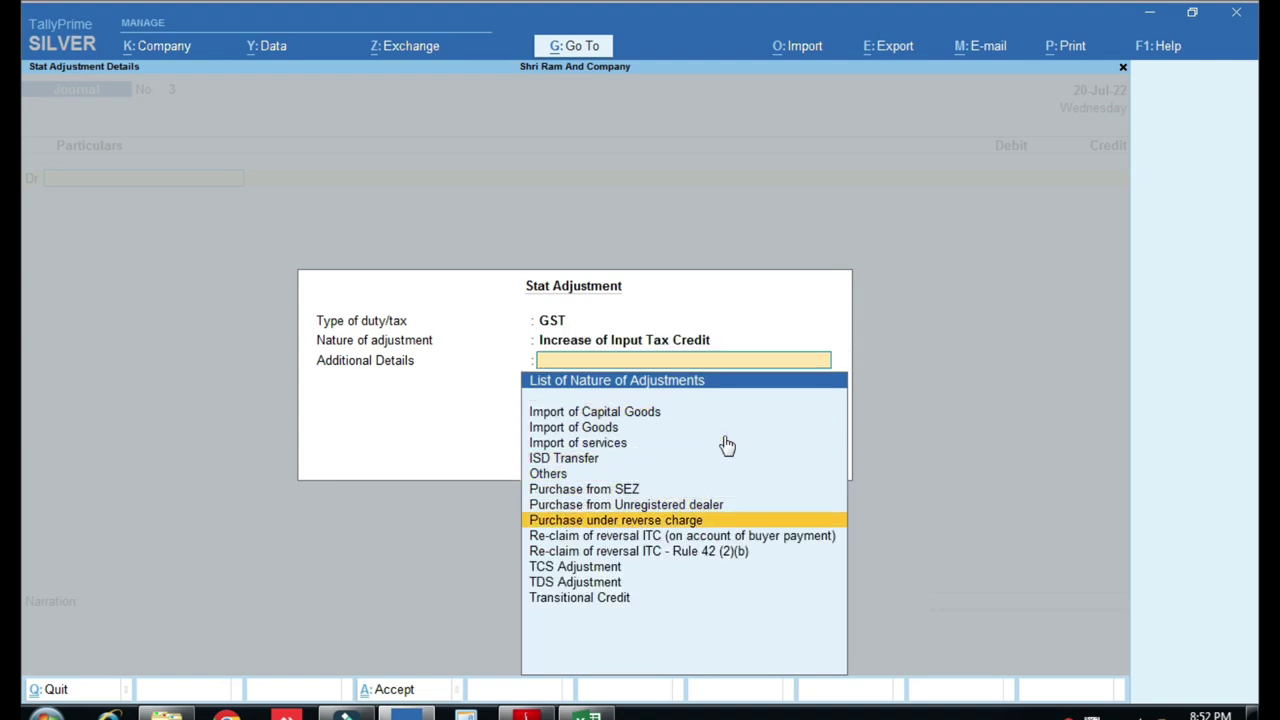
key(Return)
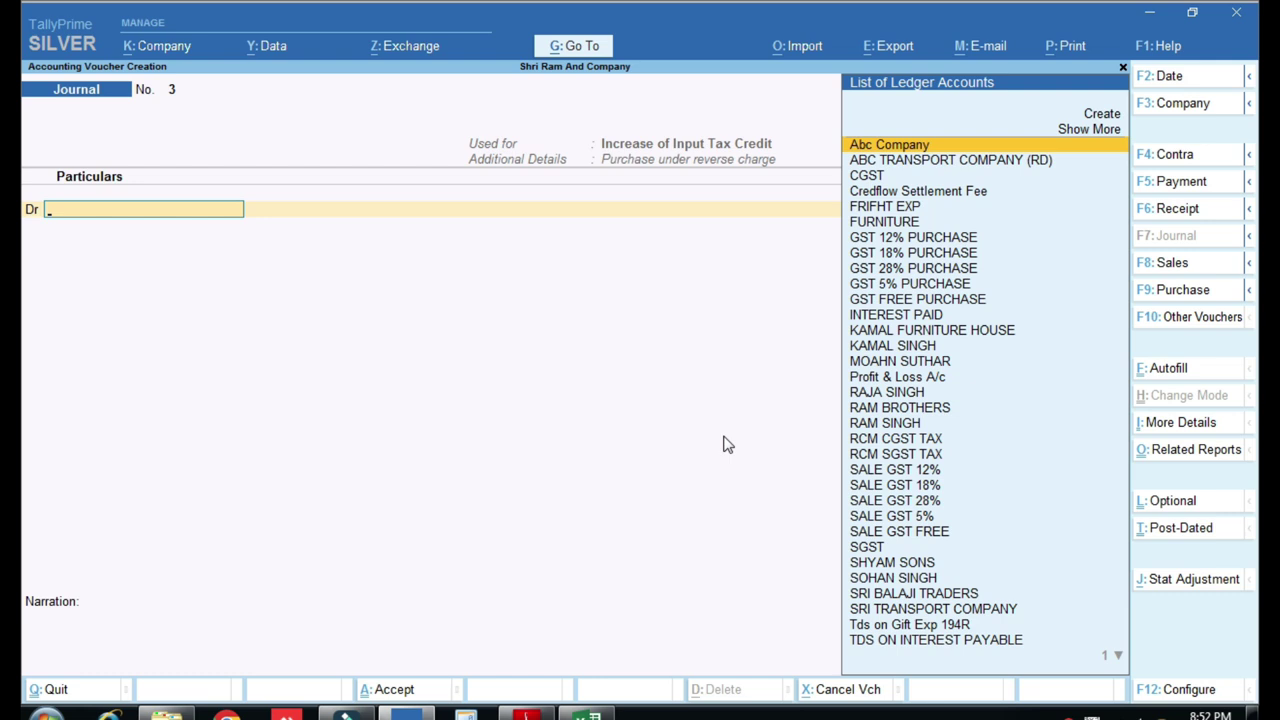
Debit RCM CGST TAX with 625 at a rate of 2.5% in the journal voucher
text(CG)
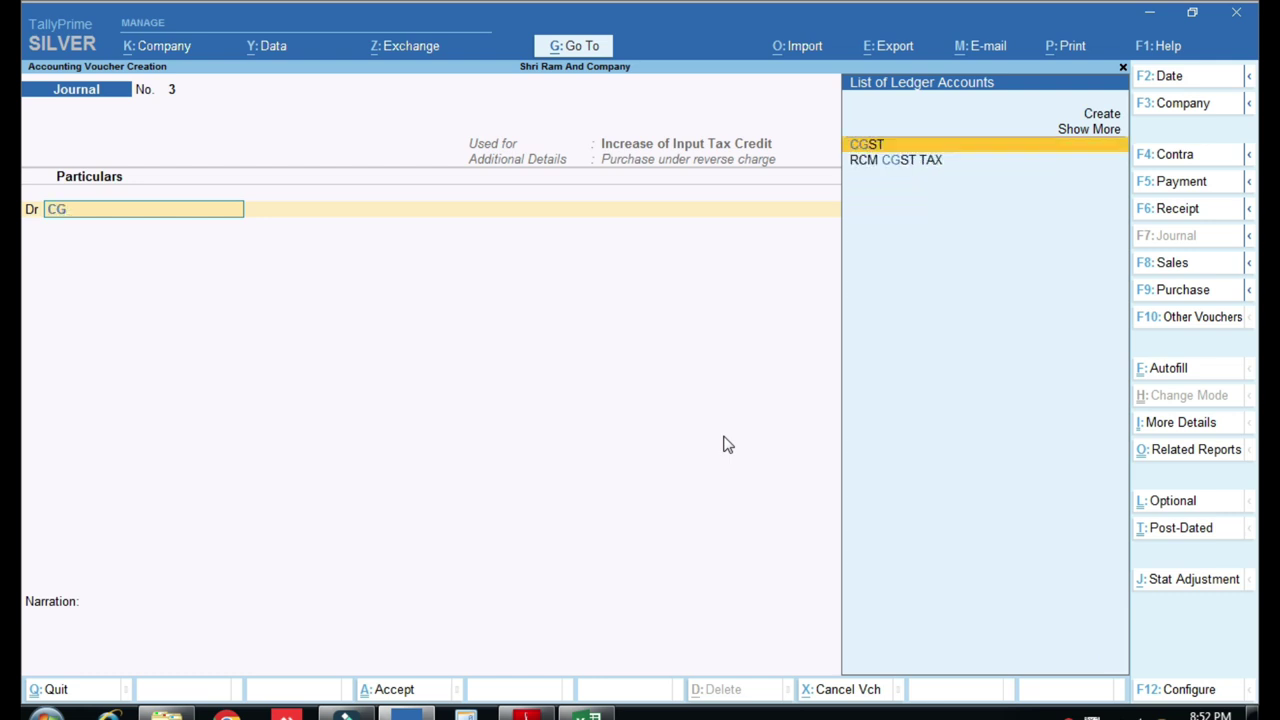
key(BackSpace)
key(BackSpace)
text(RC)
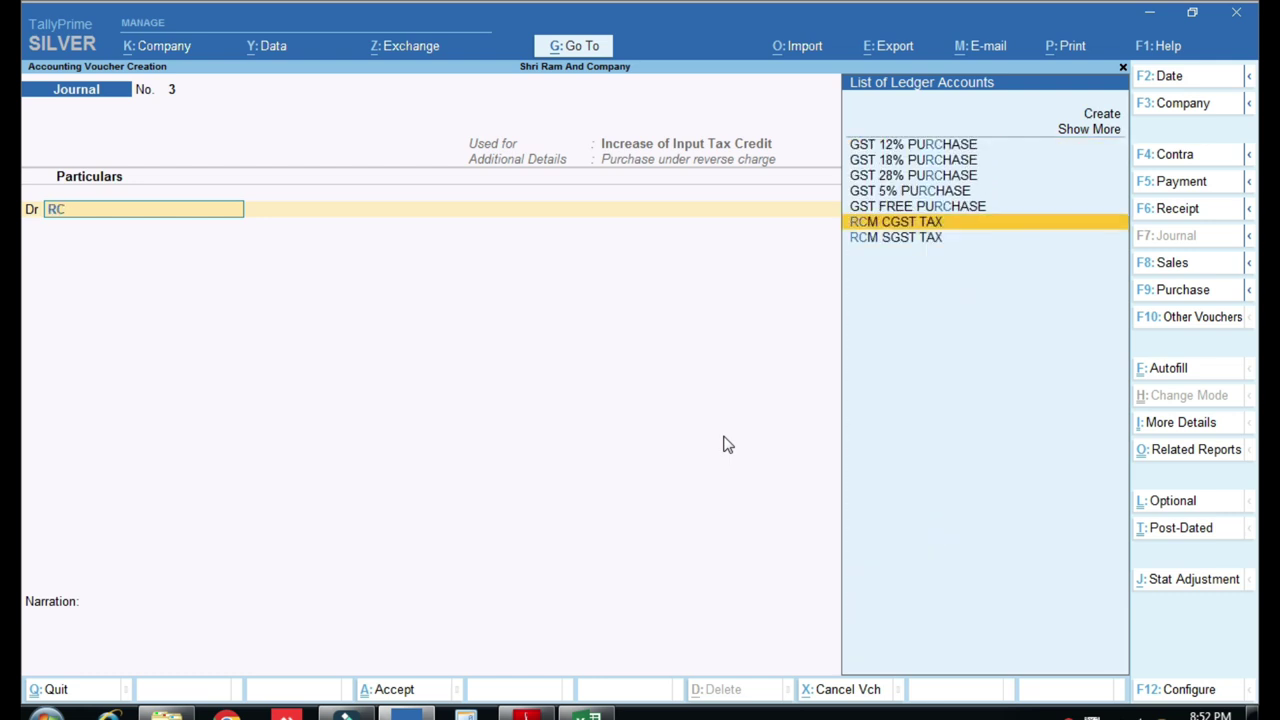
key(Return)
text(2.5)
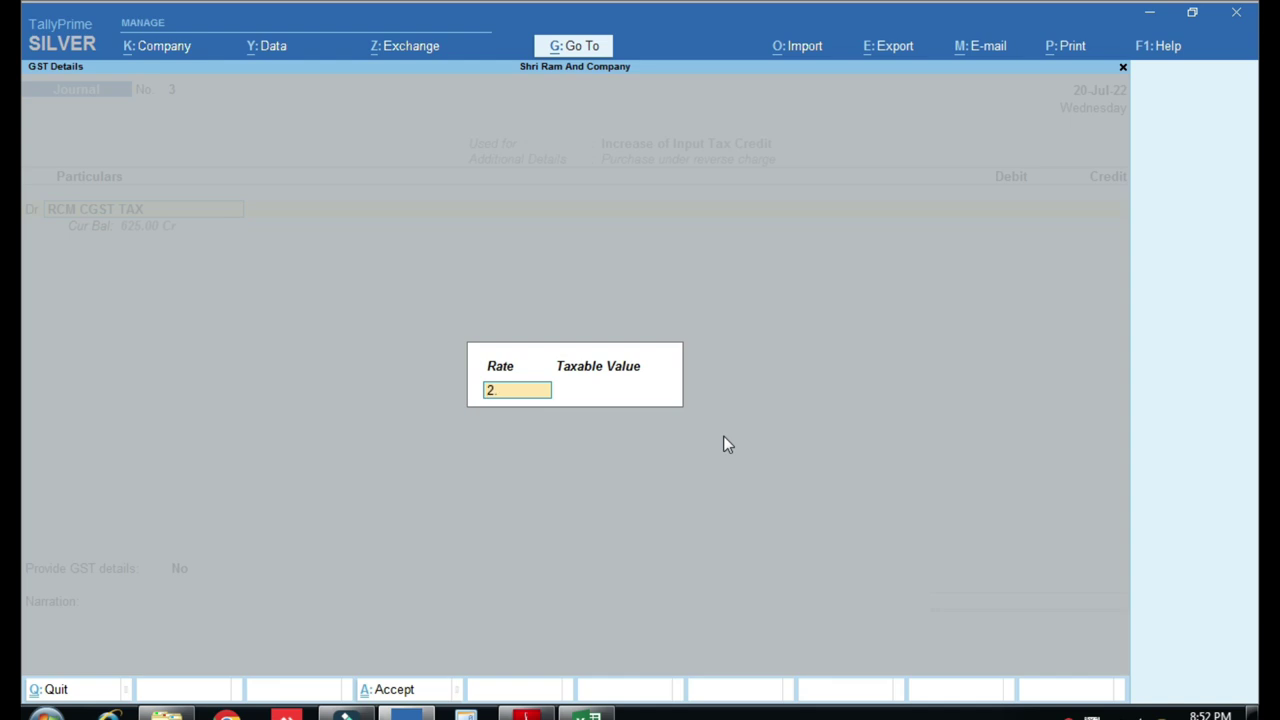
key(Return)
text(2500)
key(Return)
text(2)
key(BackSpace)
text(625)
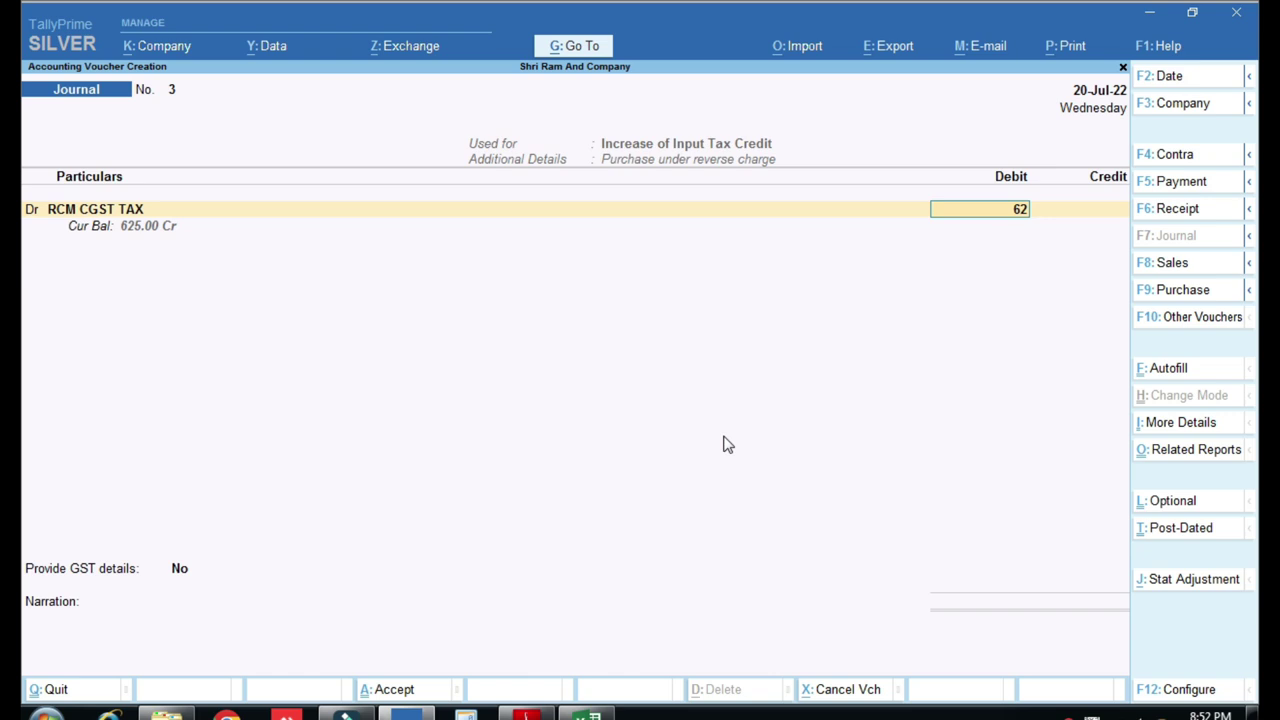
key(Return)
key(Return)
Add a second debit line for RCM SGST TAX with 625
key(BackSpace)
key(d)
key(Return)
text(RC)
key(Down)
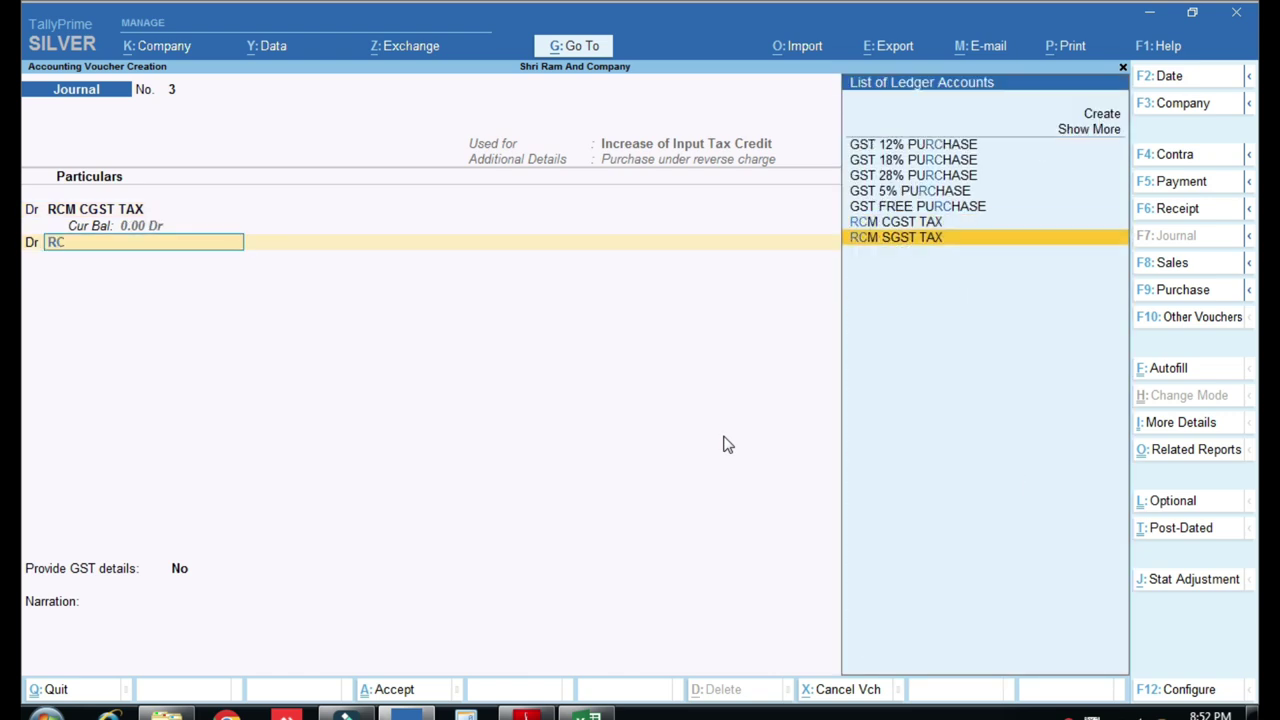
key(Return)
key(Return)
text(625)
key(Return)
key(Return)
Credit CGST and SGST with 625 each in the journal voucher
text(CG)
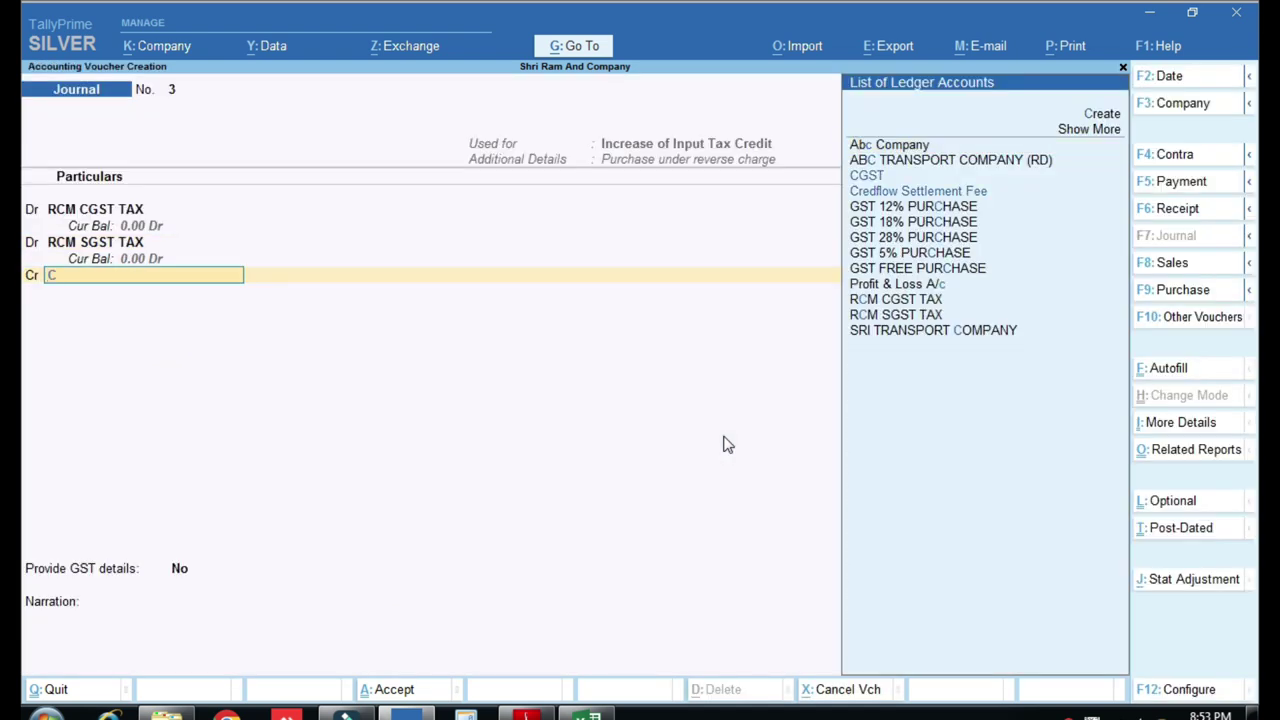
key(Return)
text(62)
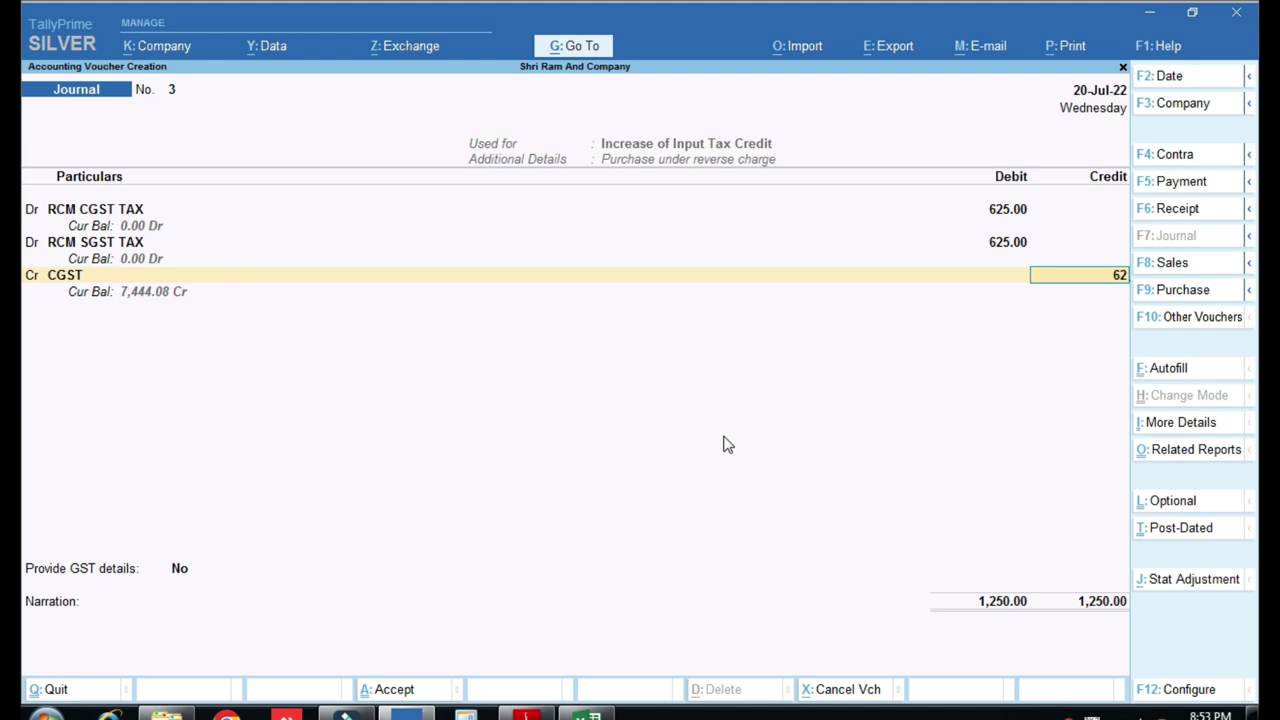
text(5)
key(Return)
key(Return)
text(SGST)
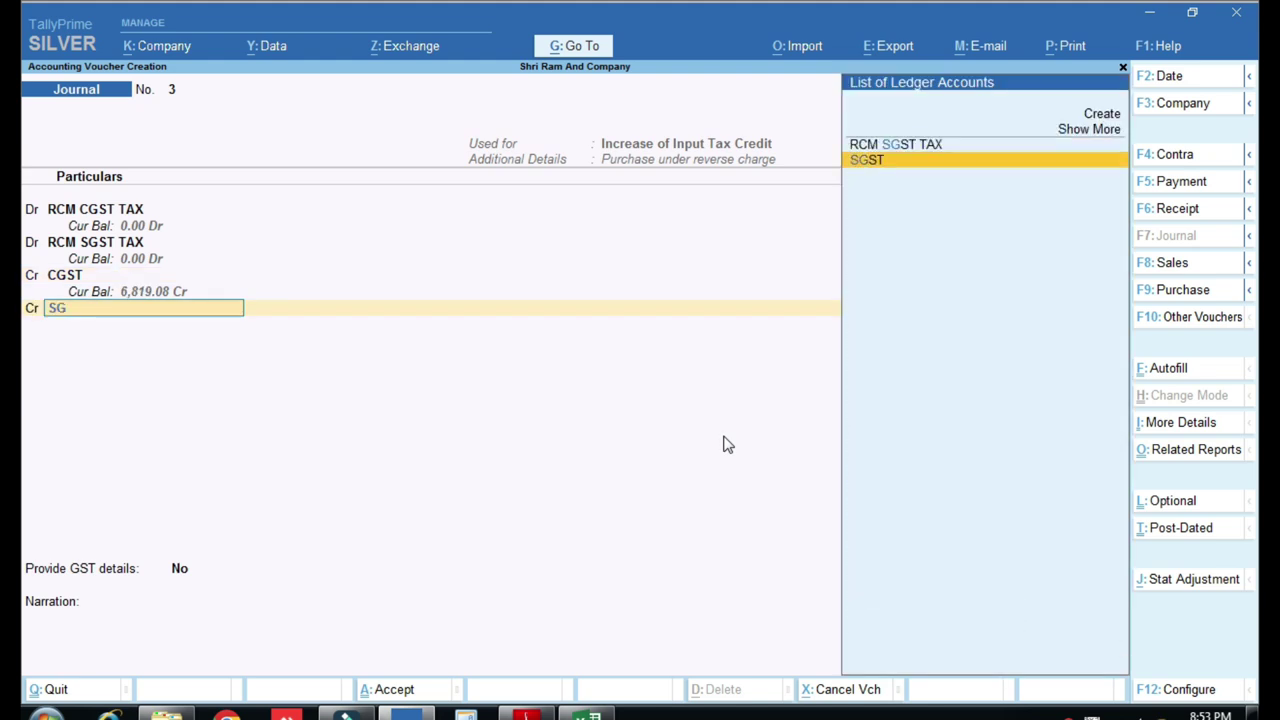
key(Return)
key(Return)
Provide the reverse charge period 1-Jul-22 to 31-Jul-22 as GST details and save the journal voucher
text(y)
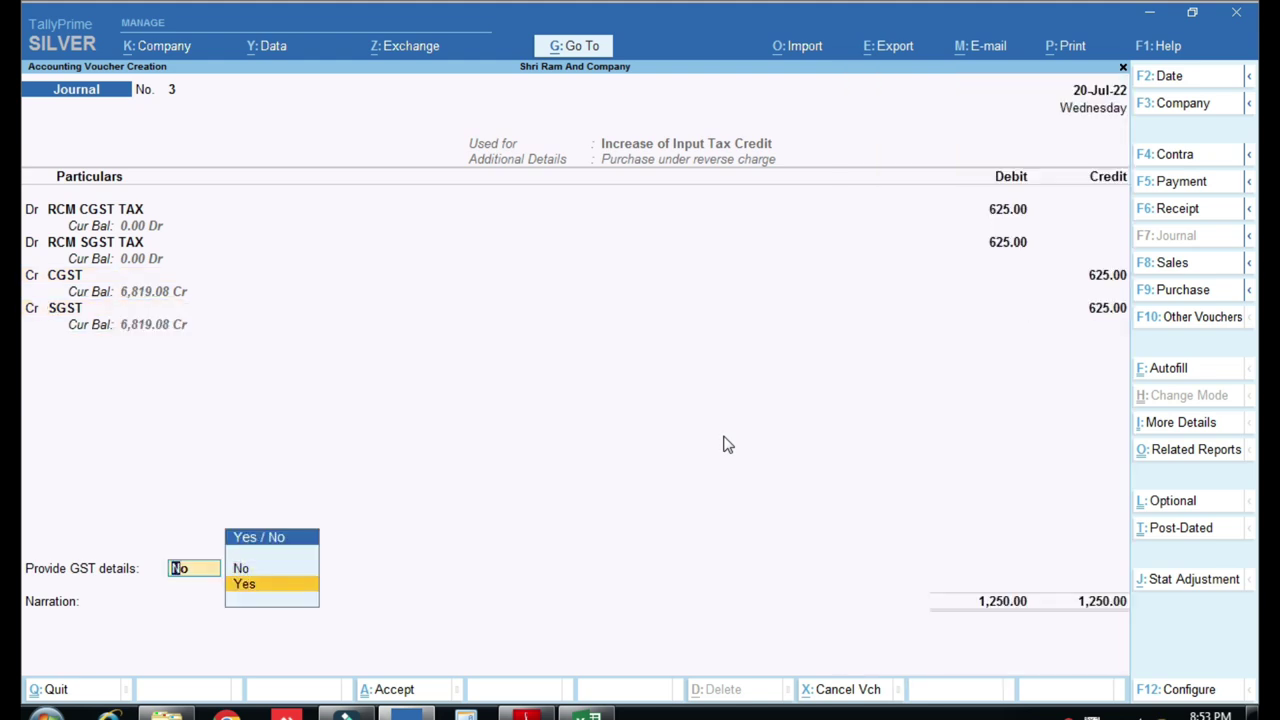
key(Return)
key(Return)
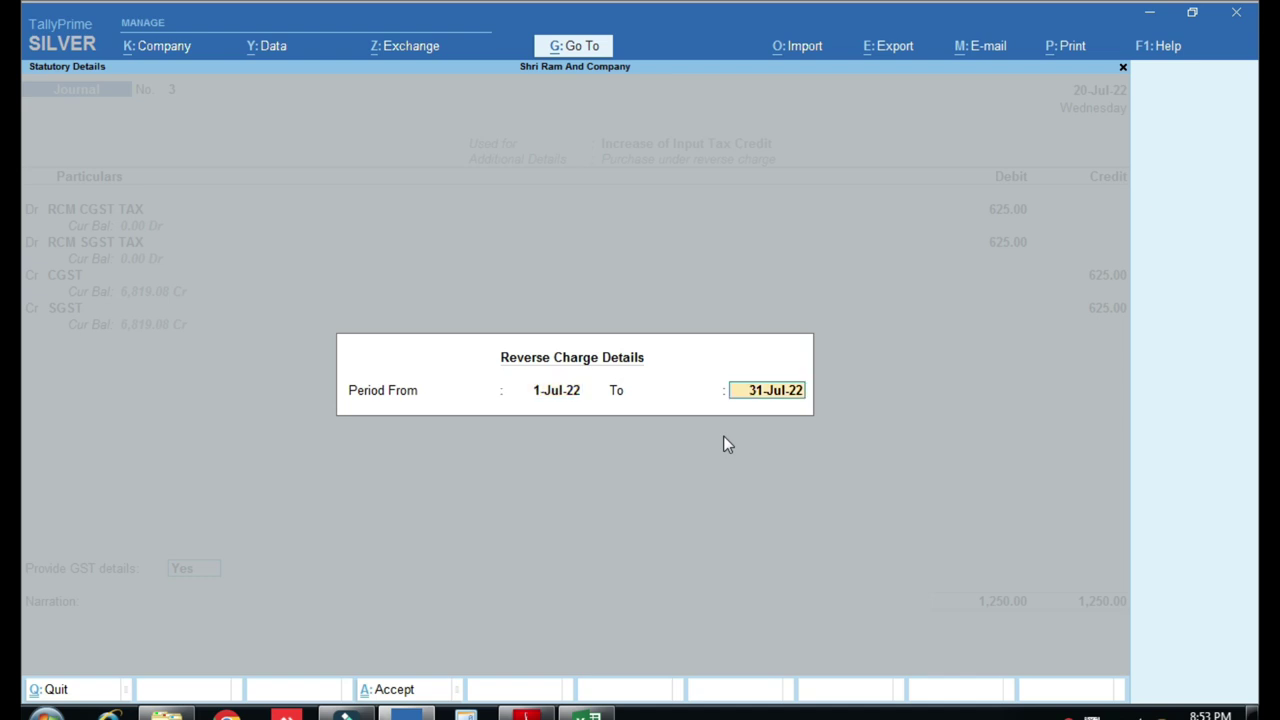
key(Return)
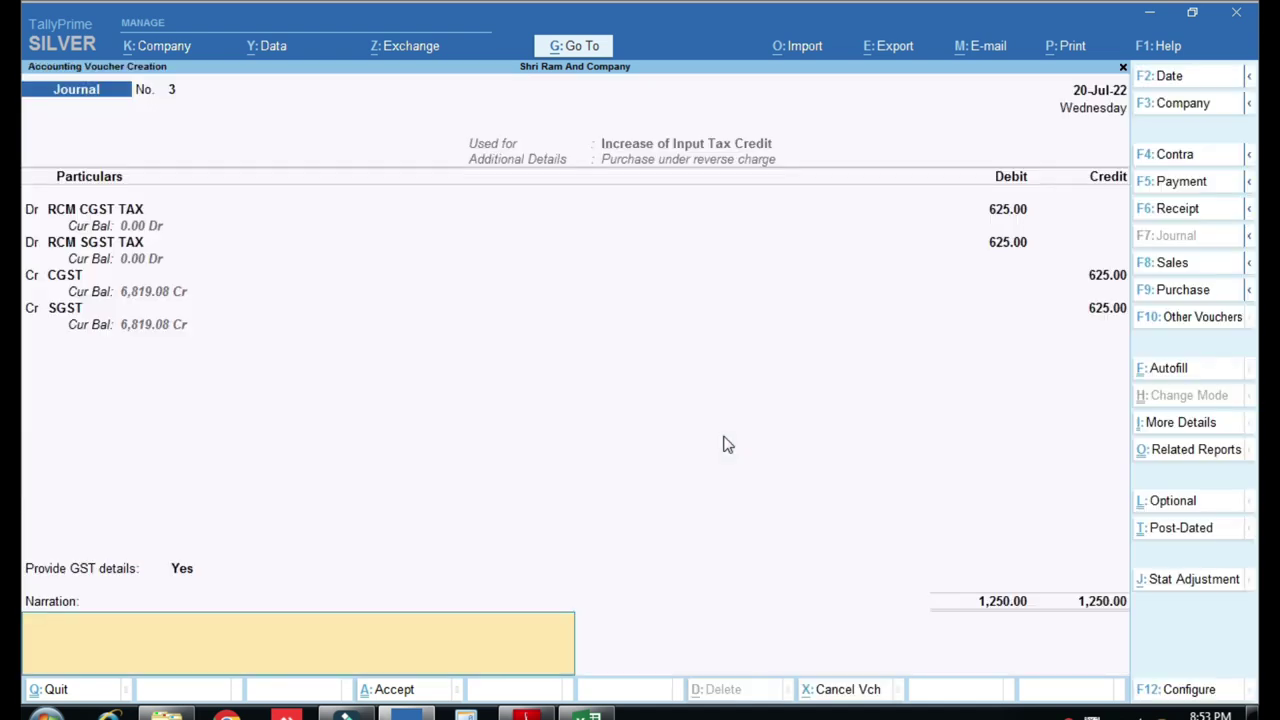
key(Return)
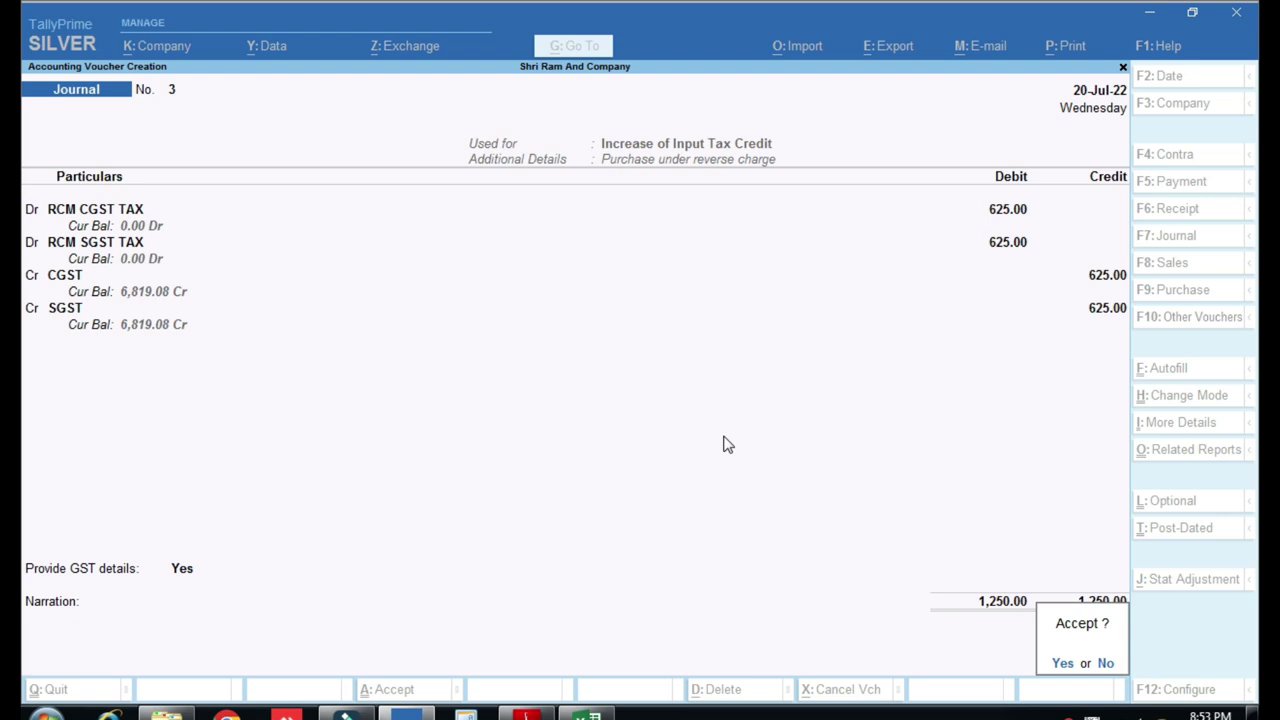
key(Return)
Examine the reverse charge inward supplies row under Eligible ITC in GSTR-3B against the total eligible ITC
key(Down)
key(Down)
key(Down)
key(Down)
key(Down)
key(Down)
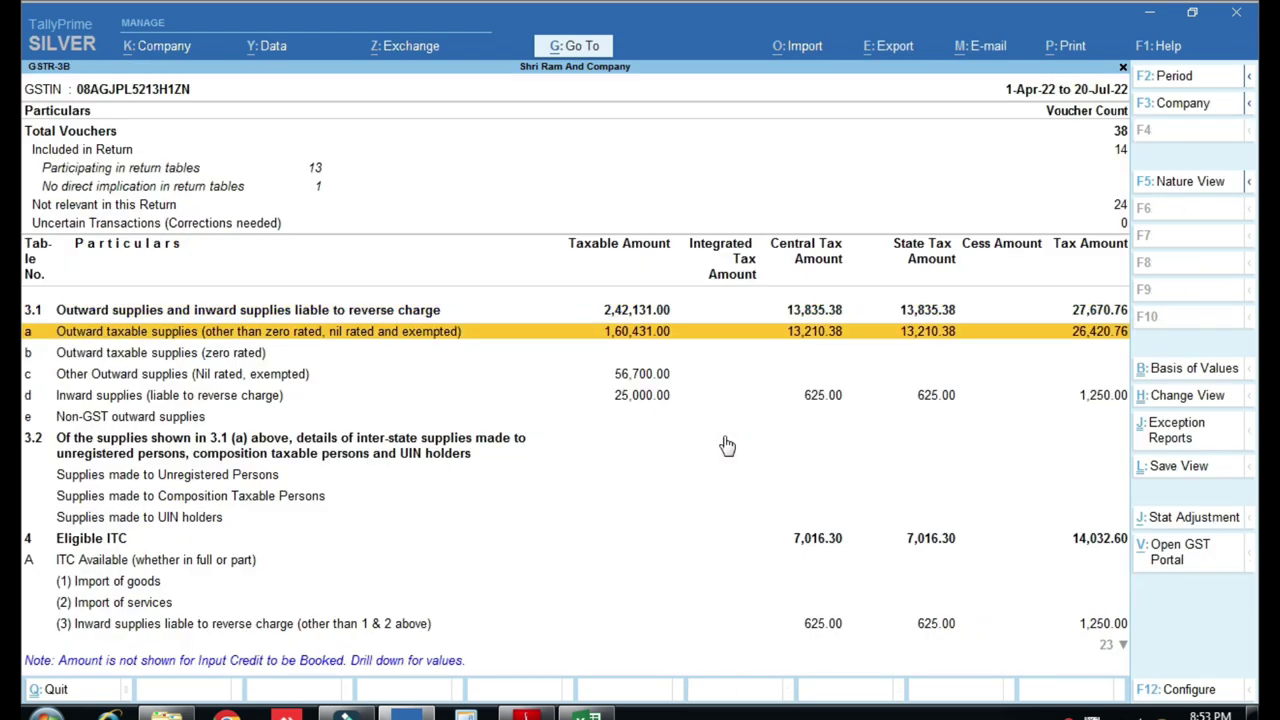
click(727, 440)
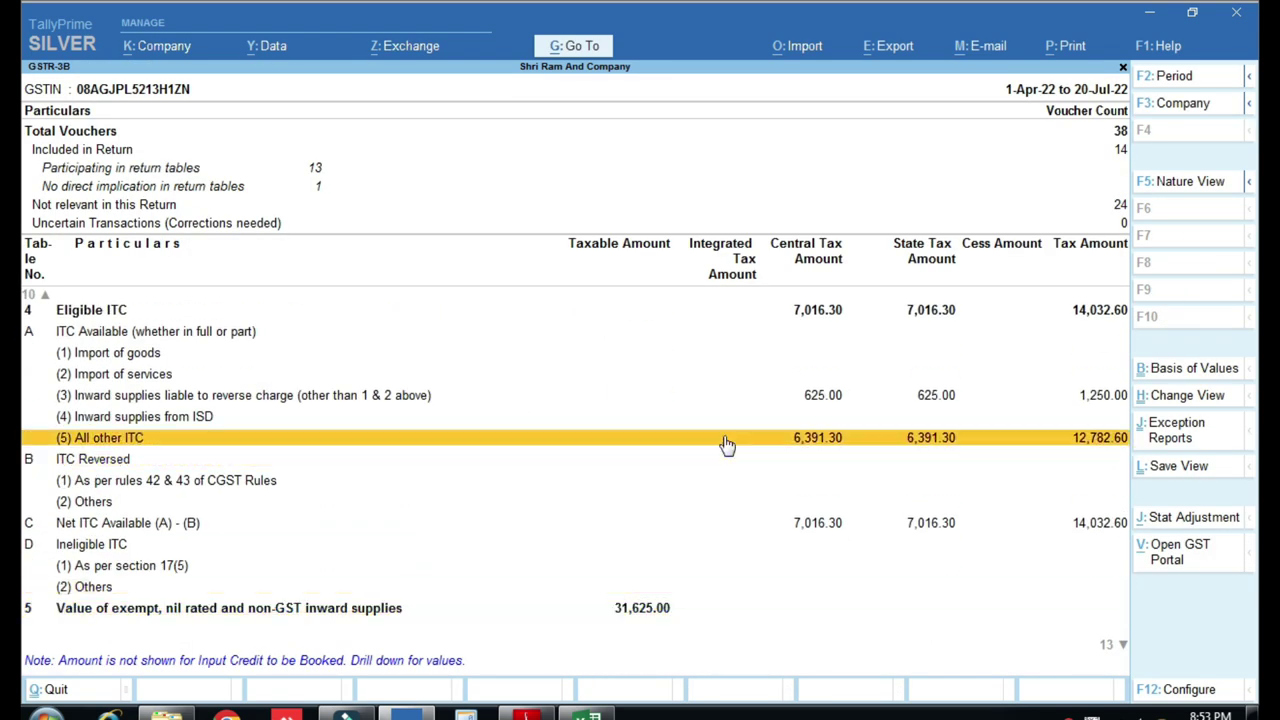
key(Up)
key(Up)
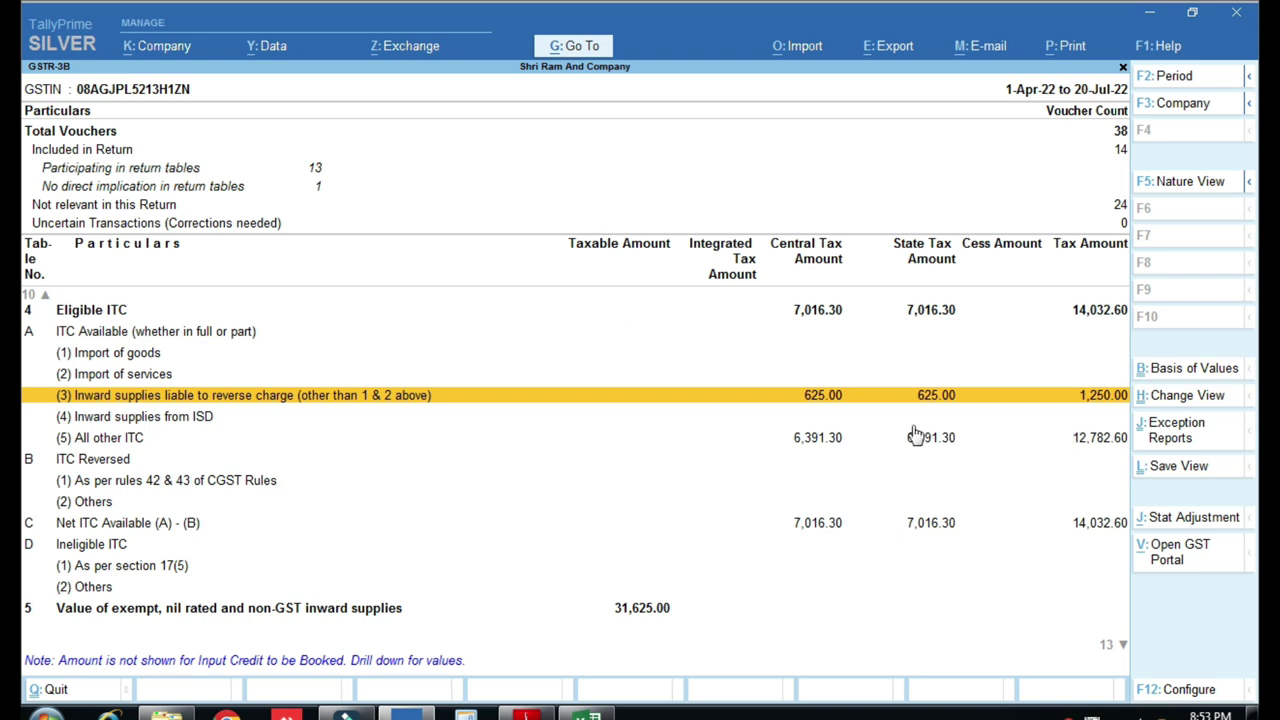
key(ctrl)
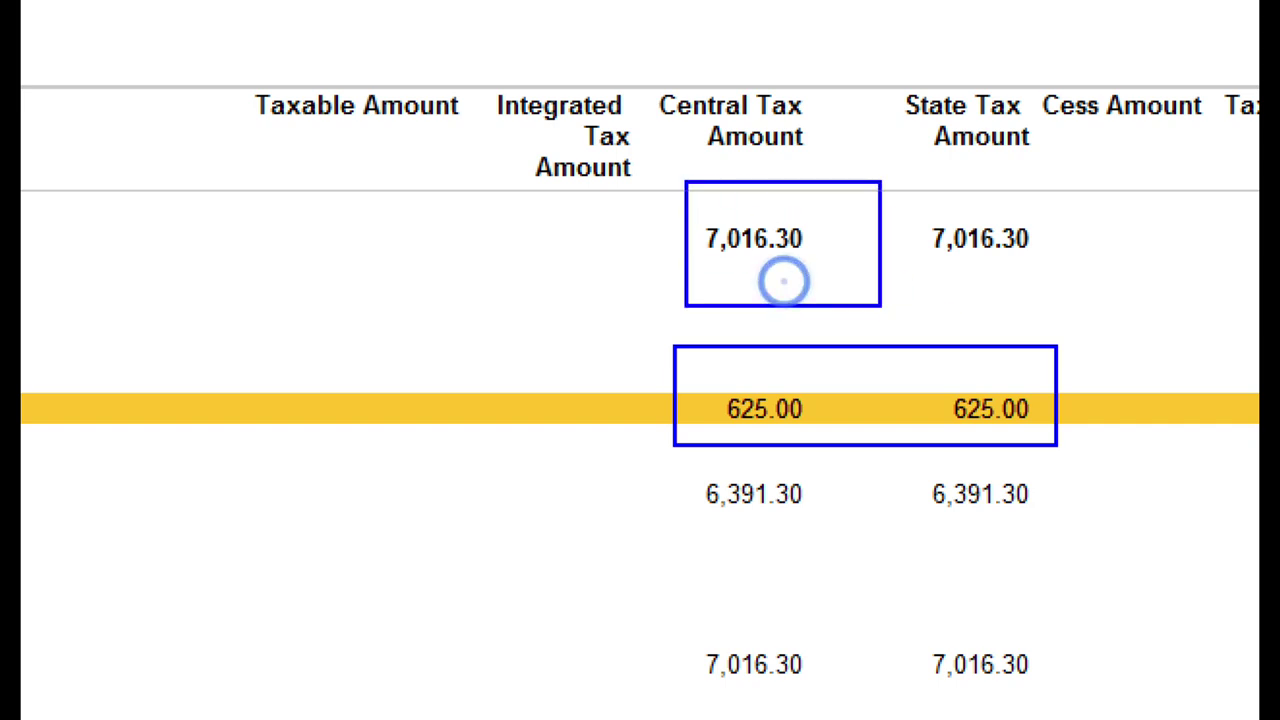
key(Up)
key(Up)
key(Up)
key(Up)
key(Up)
key(Up)
key(Up)
key(Up)
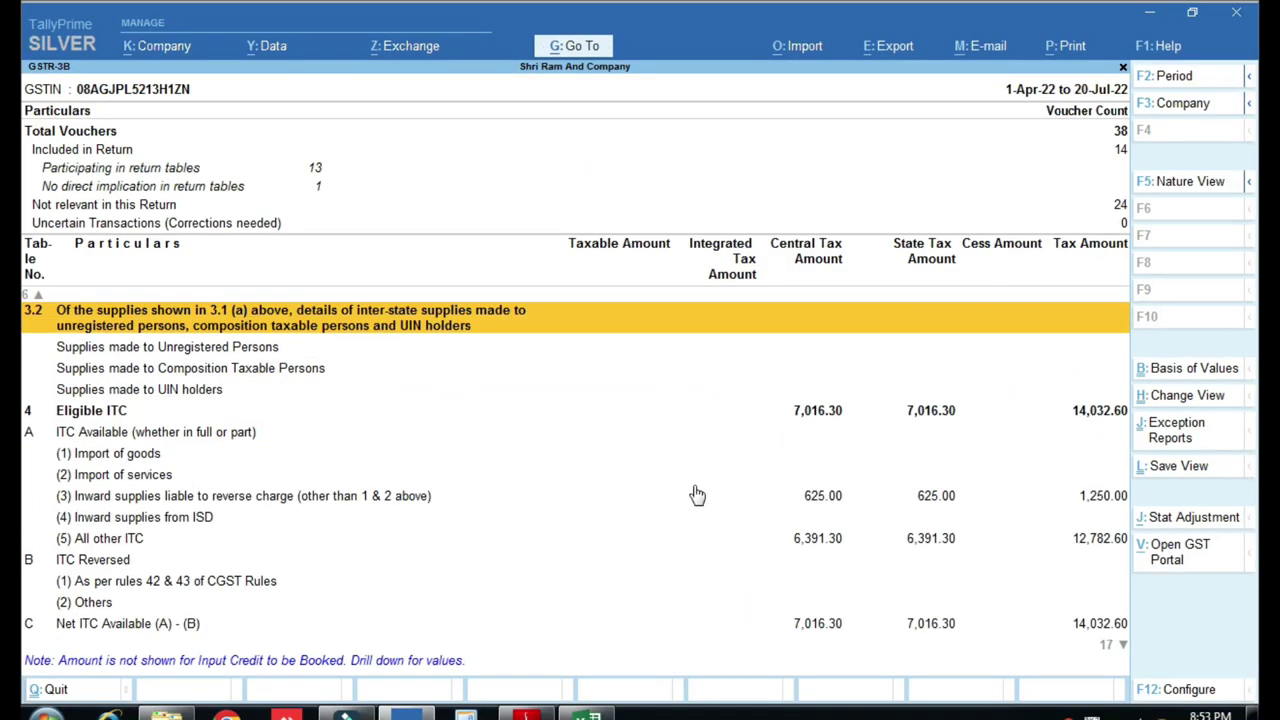
Switch to the June 2022 GSTR-3B PDF in Adobe Reader and examine its reverse charge amounts in 3.1(d) and 4(A)(3)
click(552, 712)
scroll(678, 432, up, 5)
scroll(678, 432, down, 1)
scroll(678, 432, down, 5)
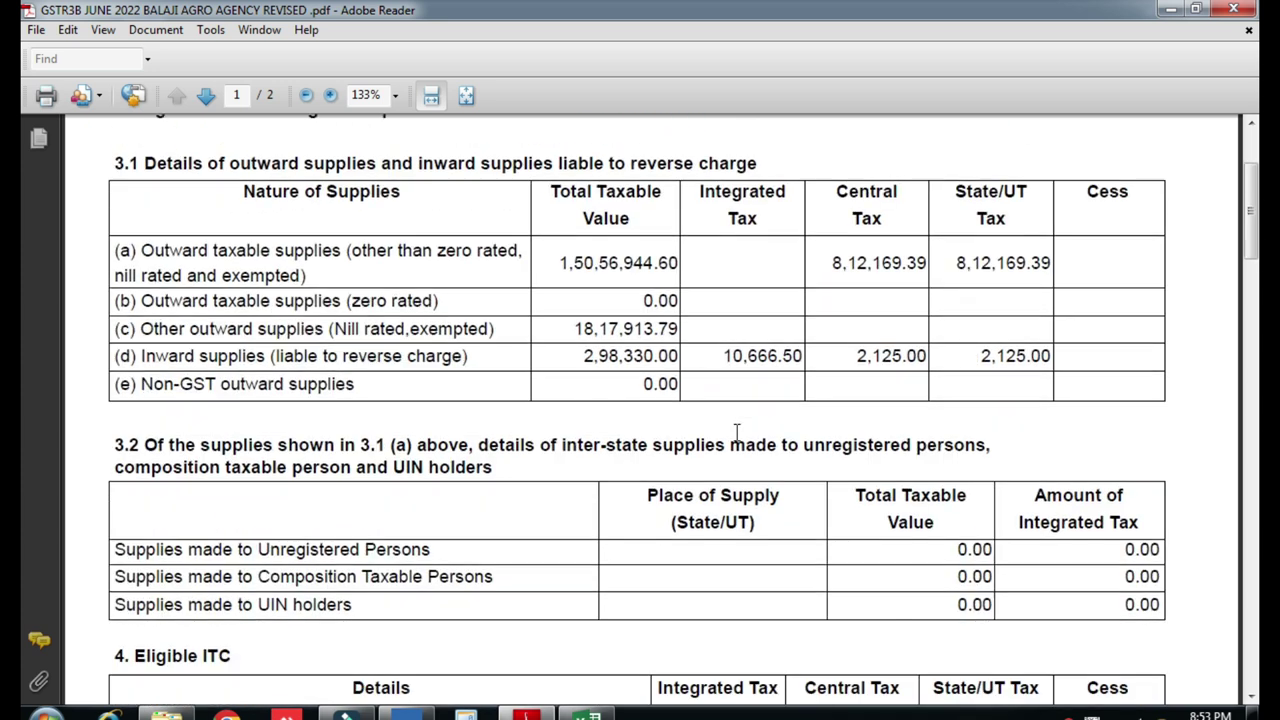
scroll(743, 385, up, 2)
drag(700, 309, 1045, 310)
scroll(953, 505, down, 3)
drag(703, 424, 1055, 428)
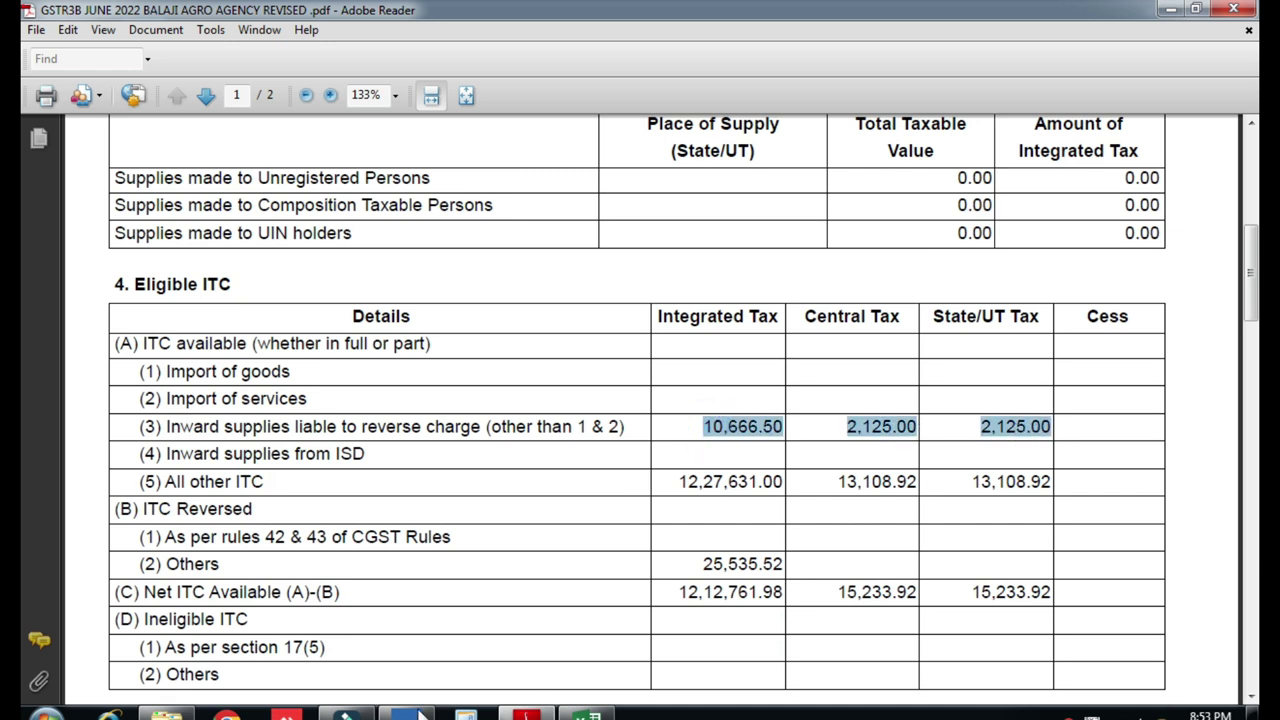
Switch back to TallyPrime and examine the reverse charge inward supplies rows in 3.1(d) and 4(A)(3) of GSTR-3B
click(405, 712)
scroll(890, 445, up, 3)
scroll(890, 445, up, 3)
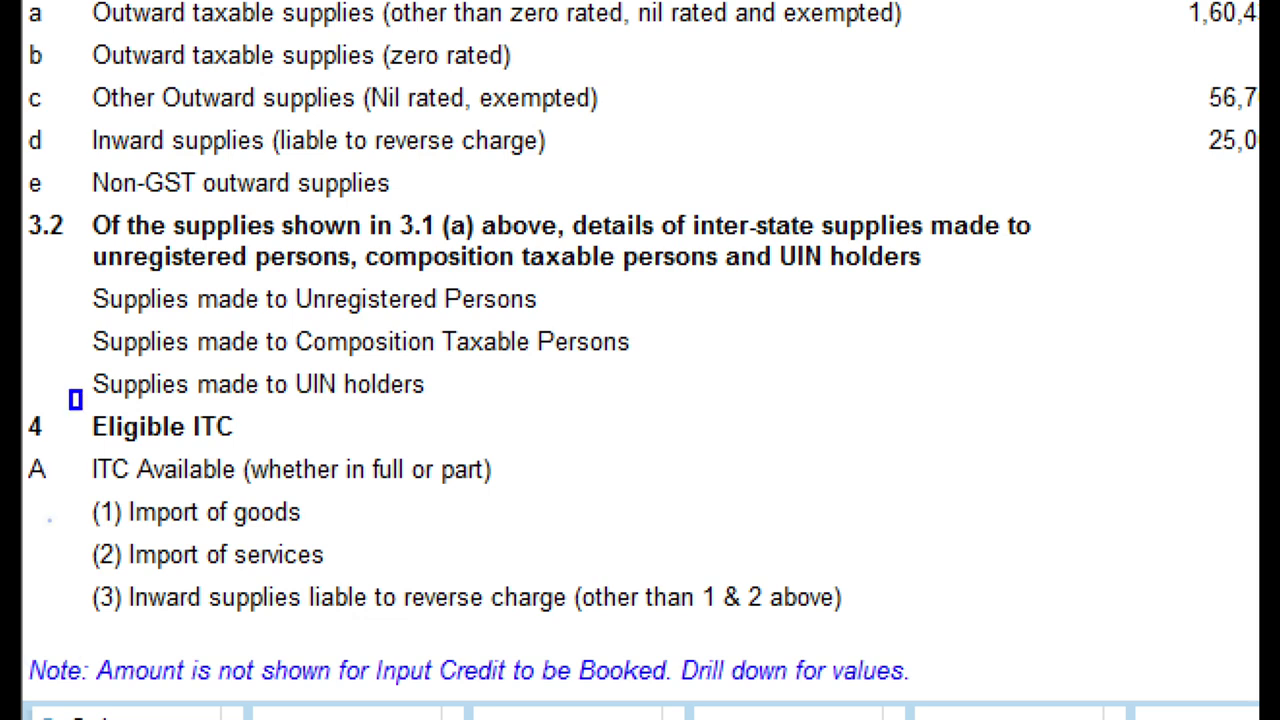
drag(72, 392, 277, 492)
drag(72, 116, 1257, 172)
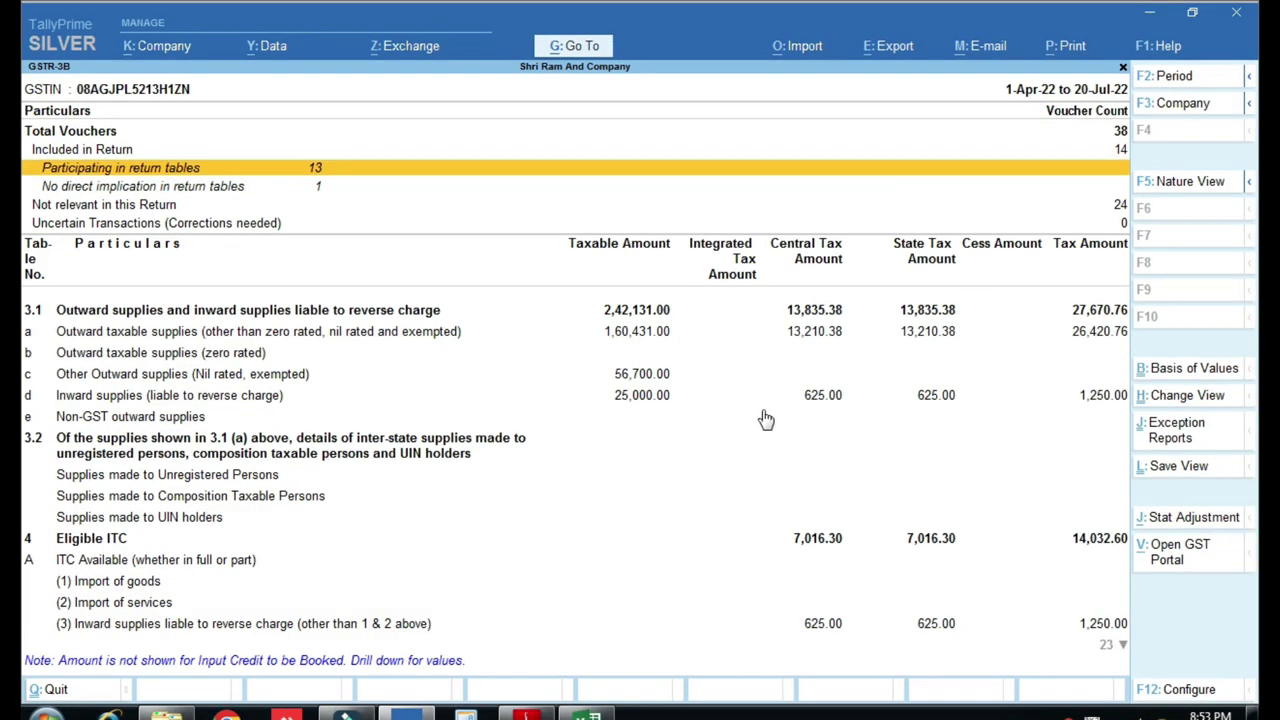
scroll(830, 530, down, 5)
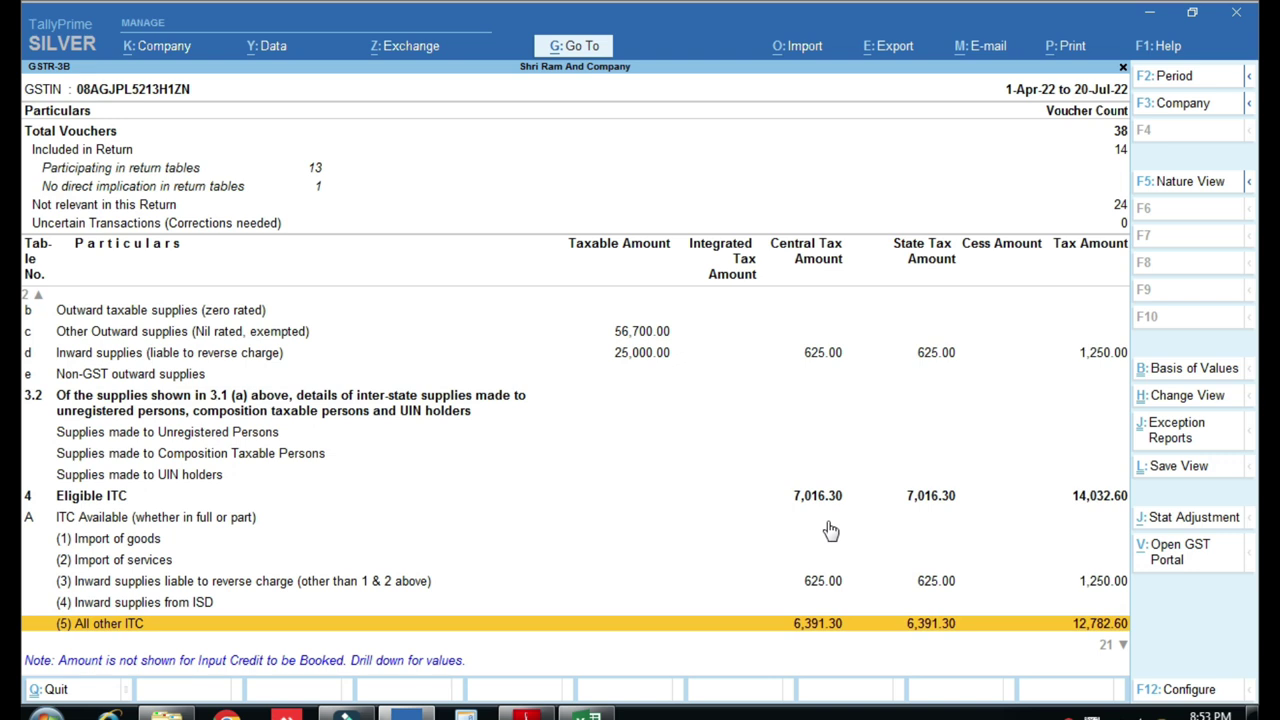
Leave GSTR-3B, look through the Balance Sheet in detailed view, and return to the Gateway of Tally
key(Escape)
key(Escape)
key(Escape)
key(Escape)
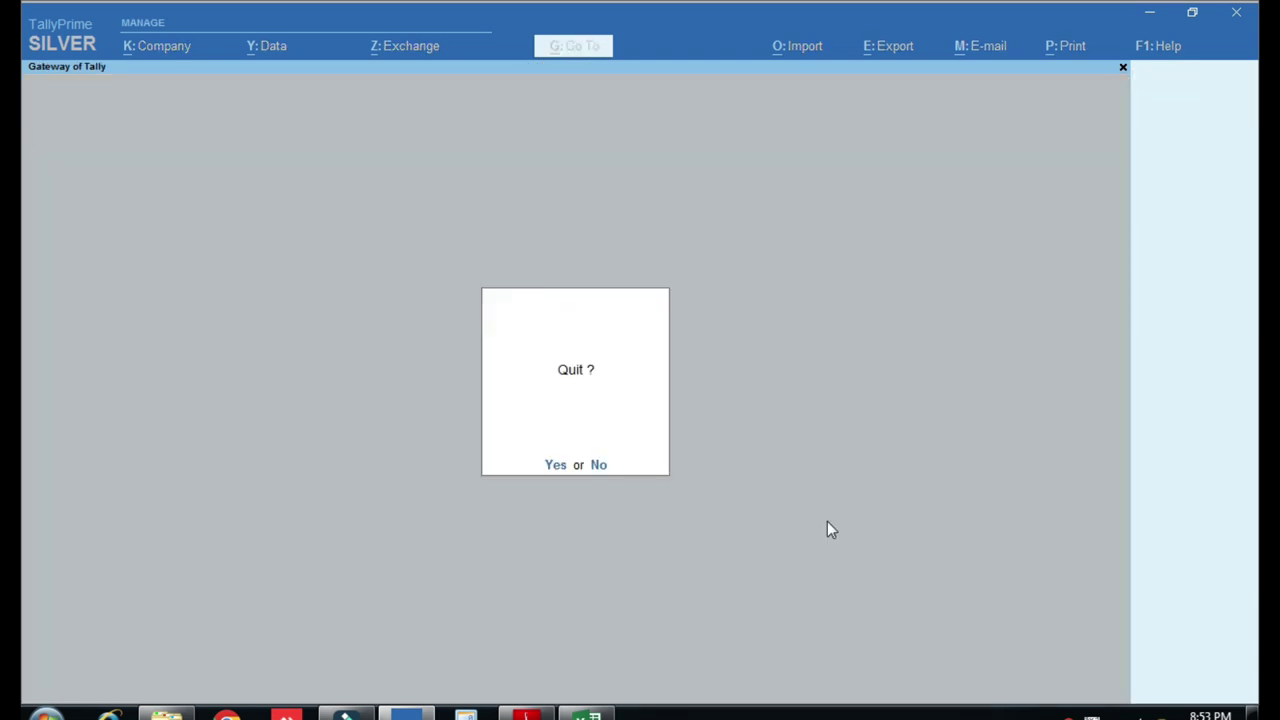
key(Escape)
key(b)
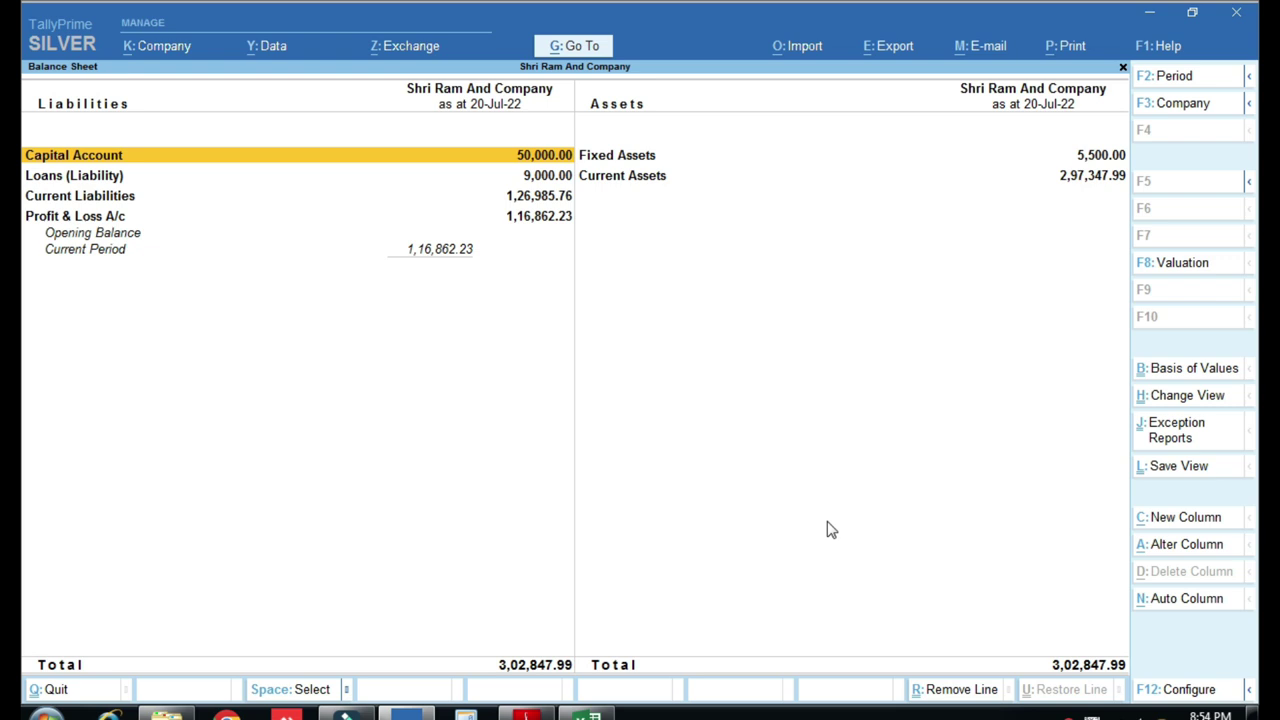
key(alt+F5)
key(Down)
key(Down)
key(Down)
key(Down)
key(Escape)
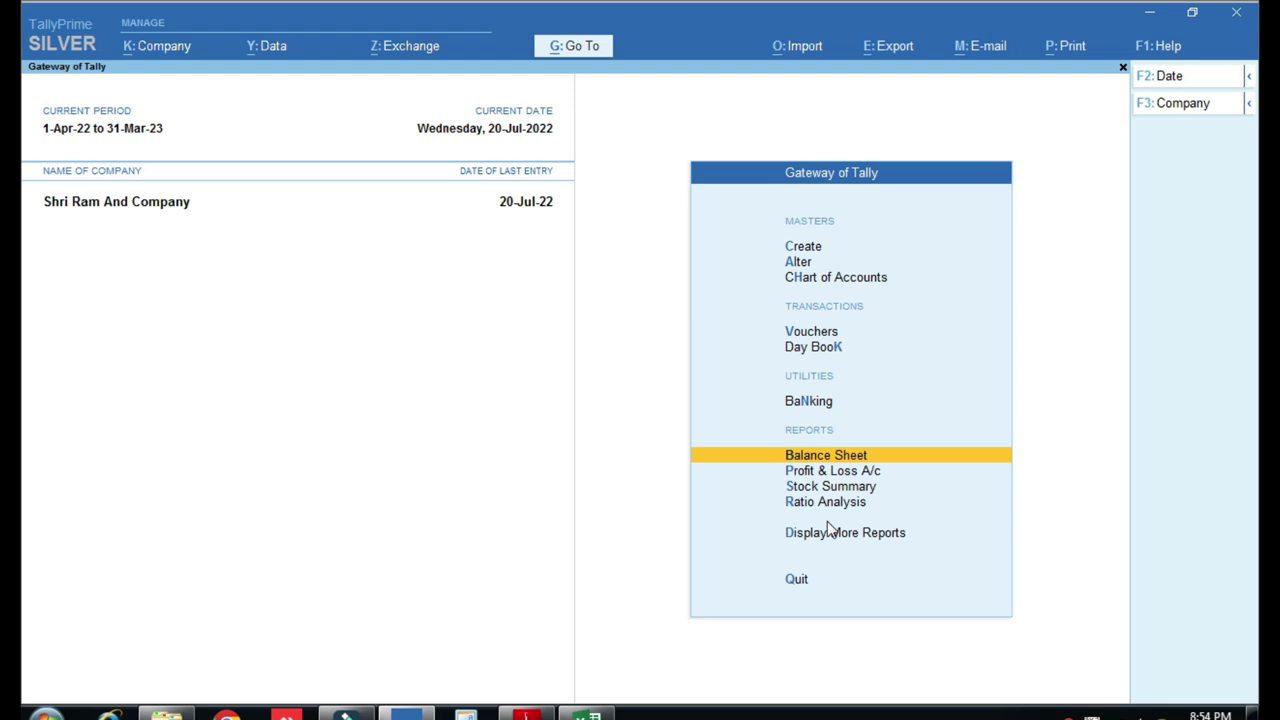
Start a new purchase voucher and switch to Excel to view the ABC Transport Company (RD) bill on Sheet2
key(v)
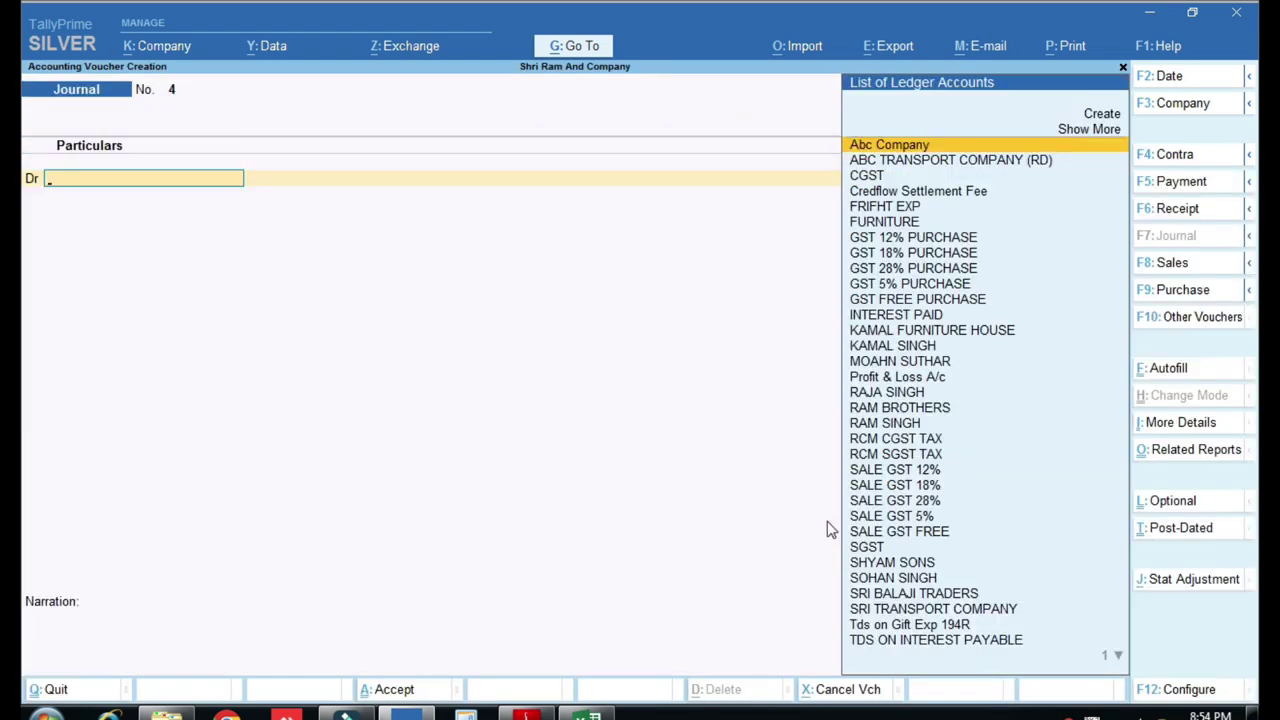
key(F9)
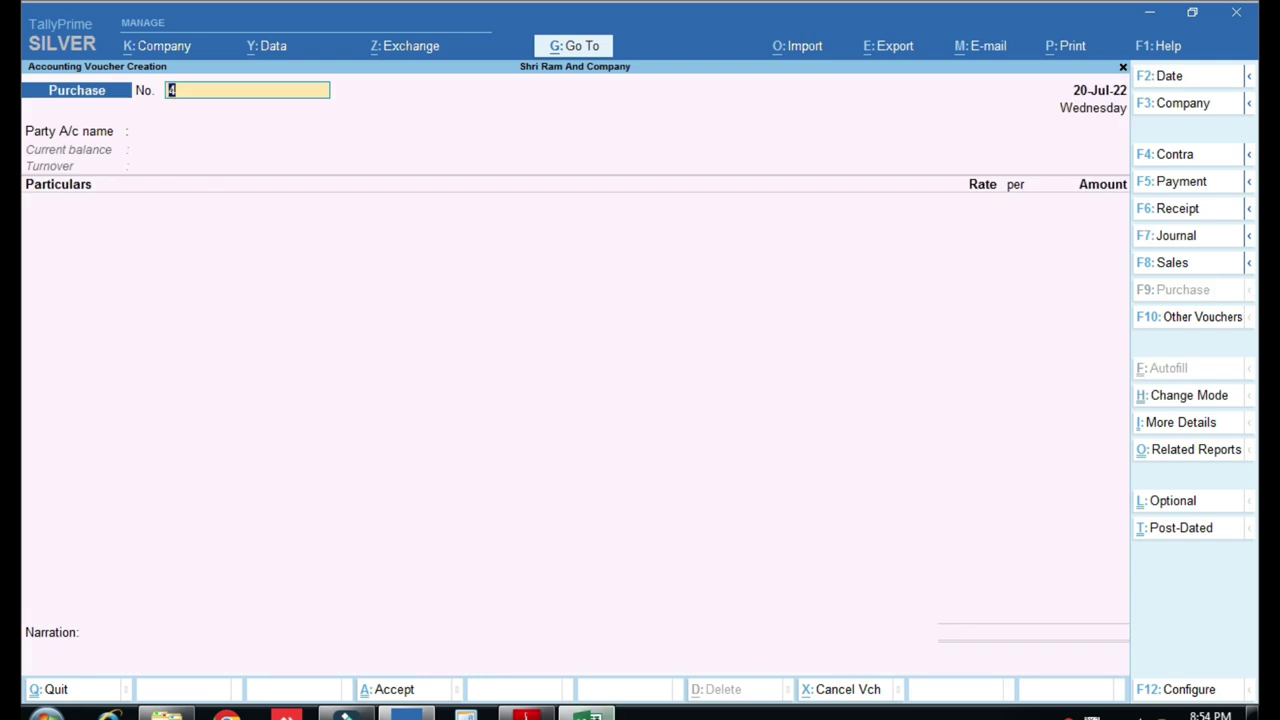
key(alt+Tab)
click(451, 669)
scroll(221, 401, down, 1)
scroll(240, 463, up, 1)
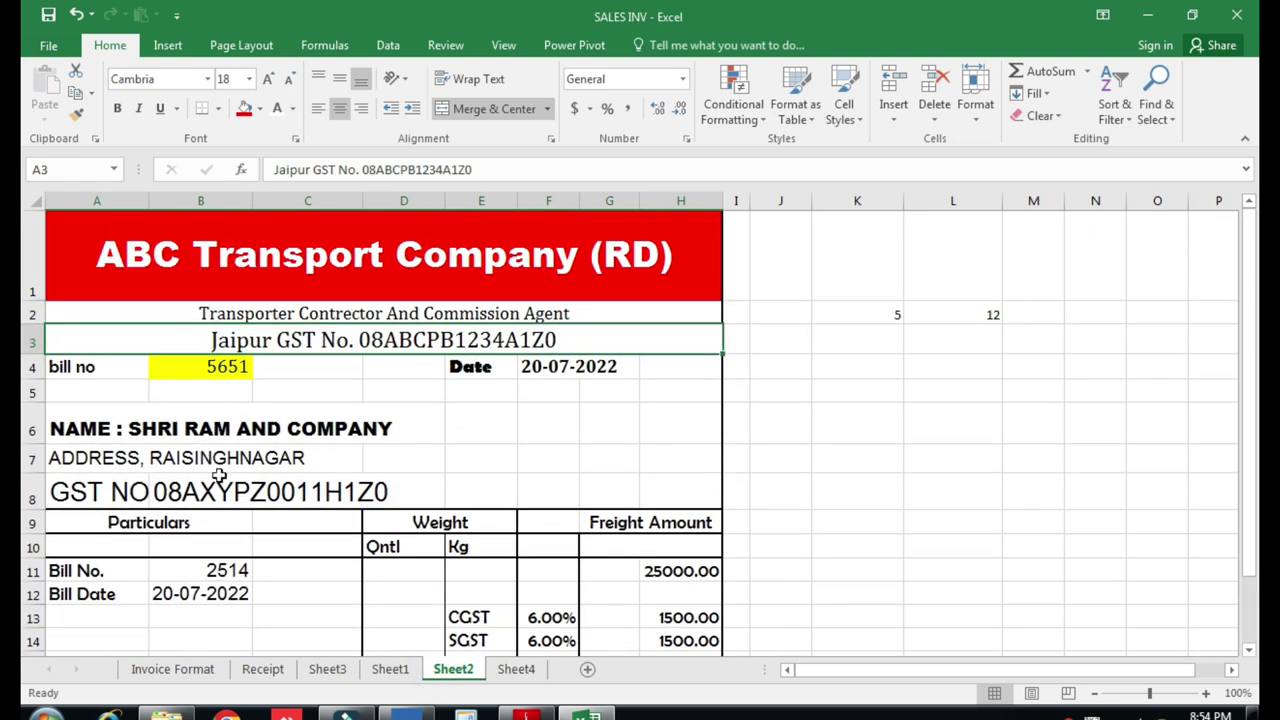
Set the bill number on the ABC Transport Company (RD) bill to 02251
scroll(231, 497, down, 1)
scroll(217, 450, up, 1)
click(228, 370)
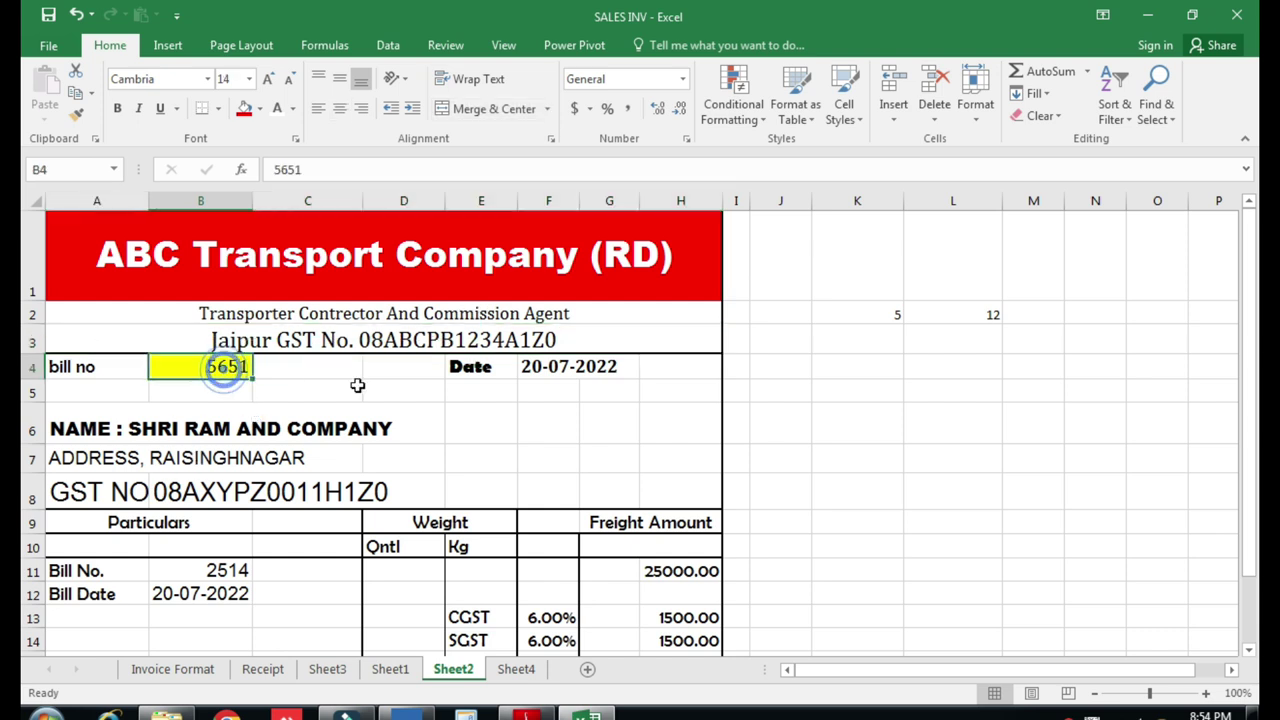
text(02251)
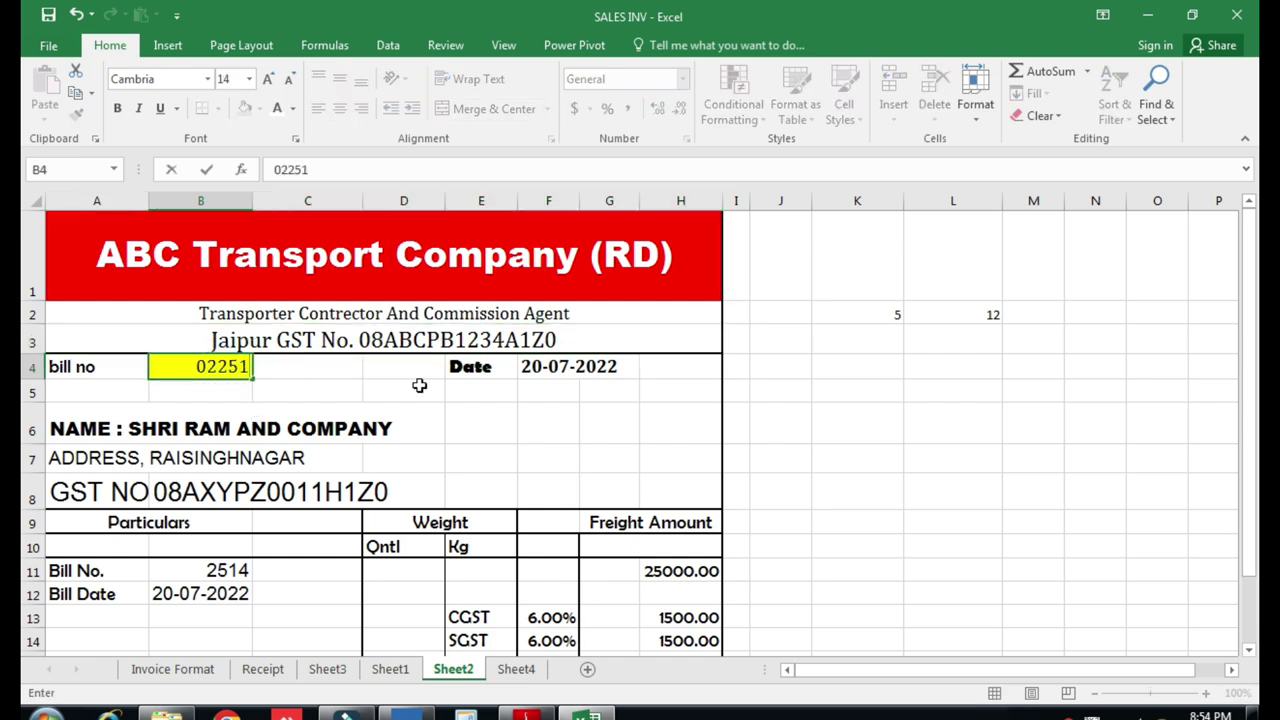
key(Return)
Switch back to TallyPrime and enter purchase voucher number 2251 with ABC TRANSPORT COMPANY (RD) as the party
key(alt+Tab)
text(251)
key(Return)
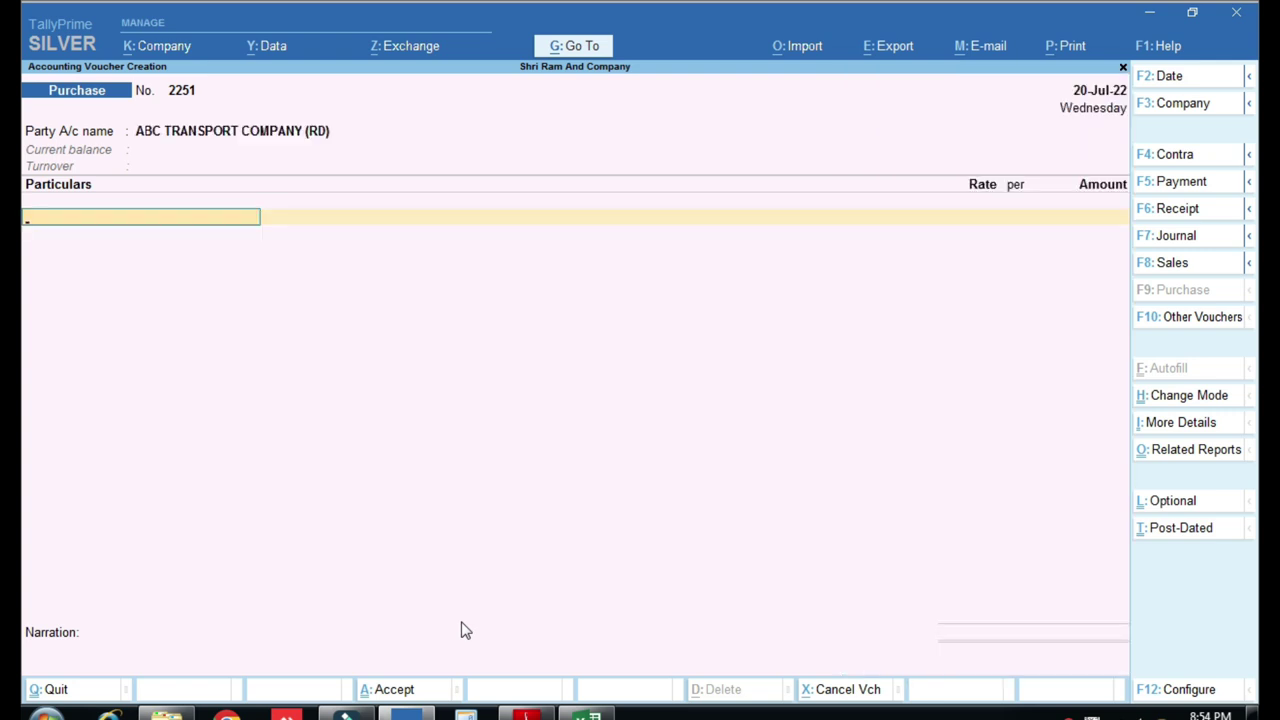
Begin a new ledger named FRIGHT EXP ( NOT RCM) under Direct Expenses, with ledger type Not Applicable and GST Applicable
text(FR)
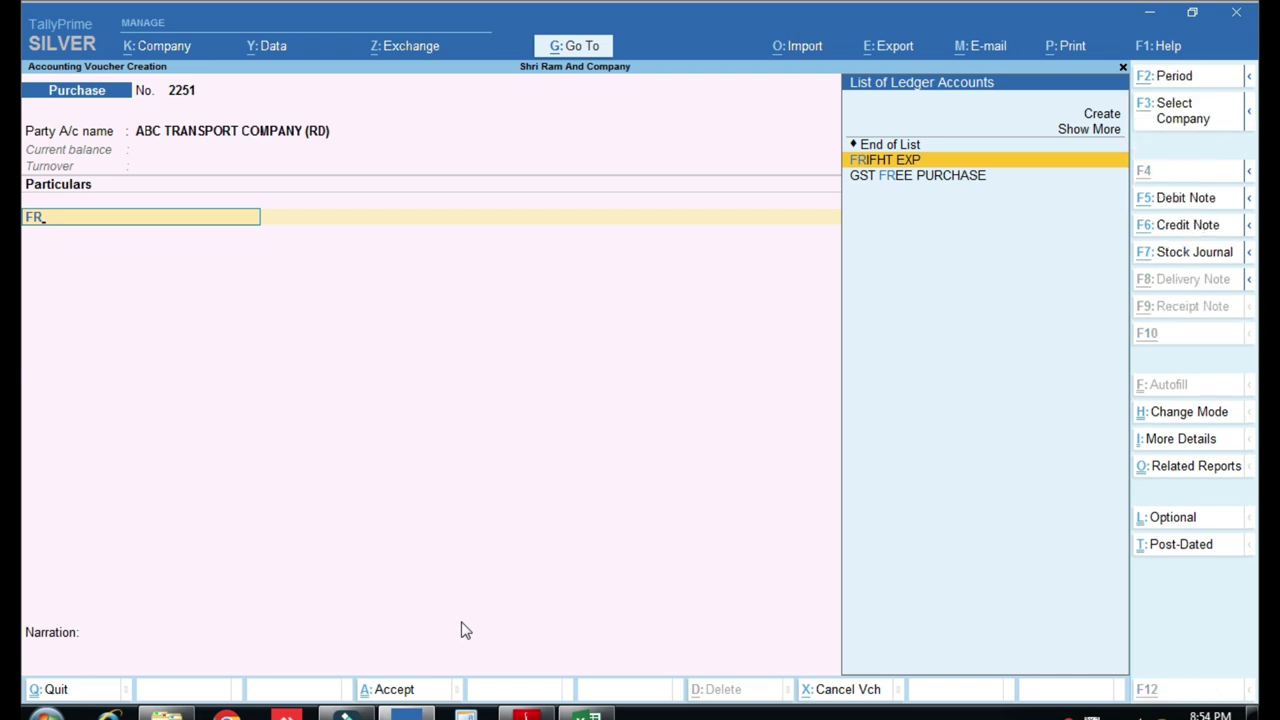
key(alt+c)
text(FRI)
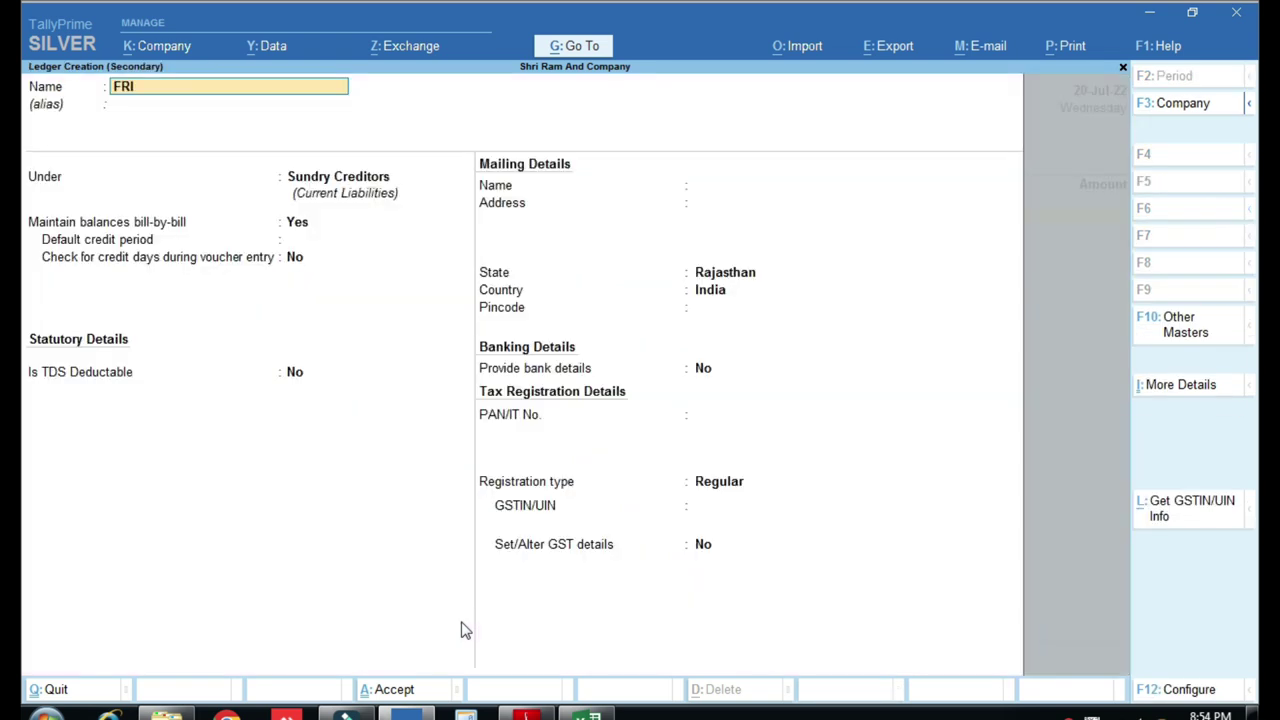
text(GHT EXP ( NOT RCM))
key(Return)
text(di)
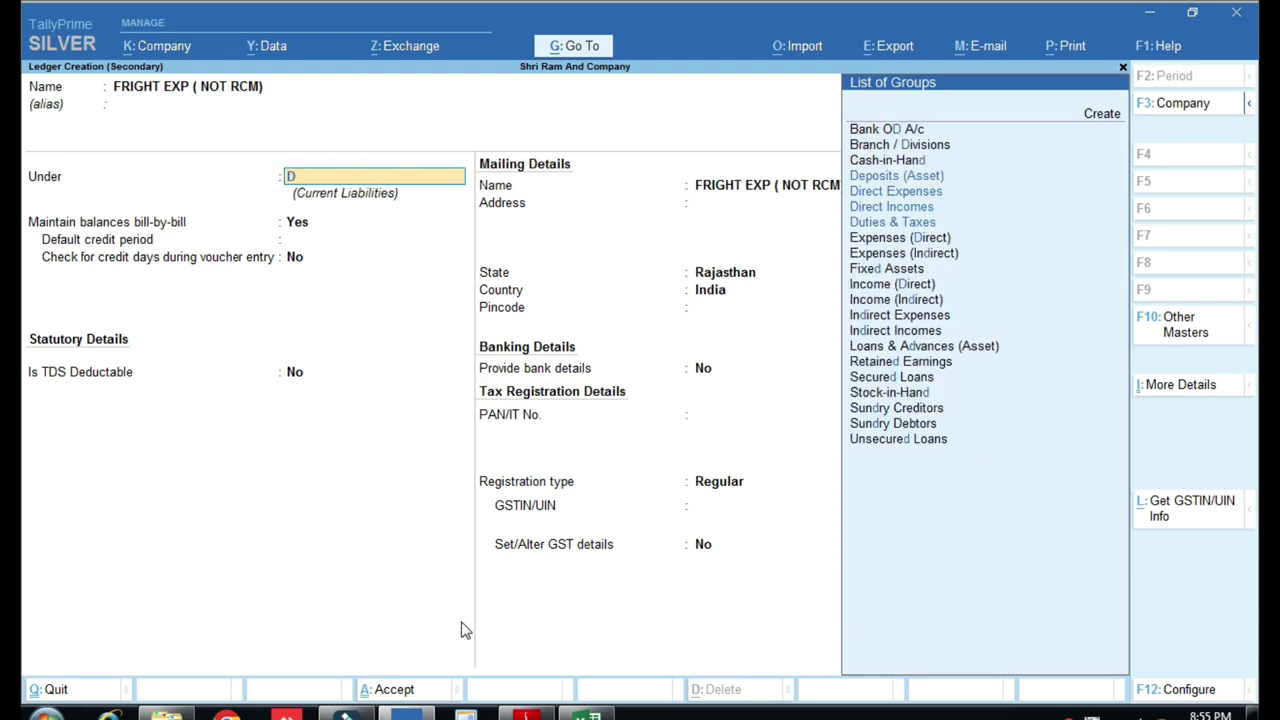
key(Return)
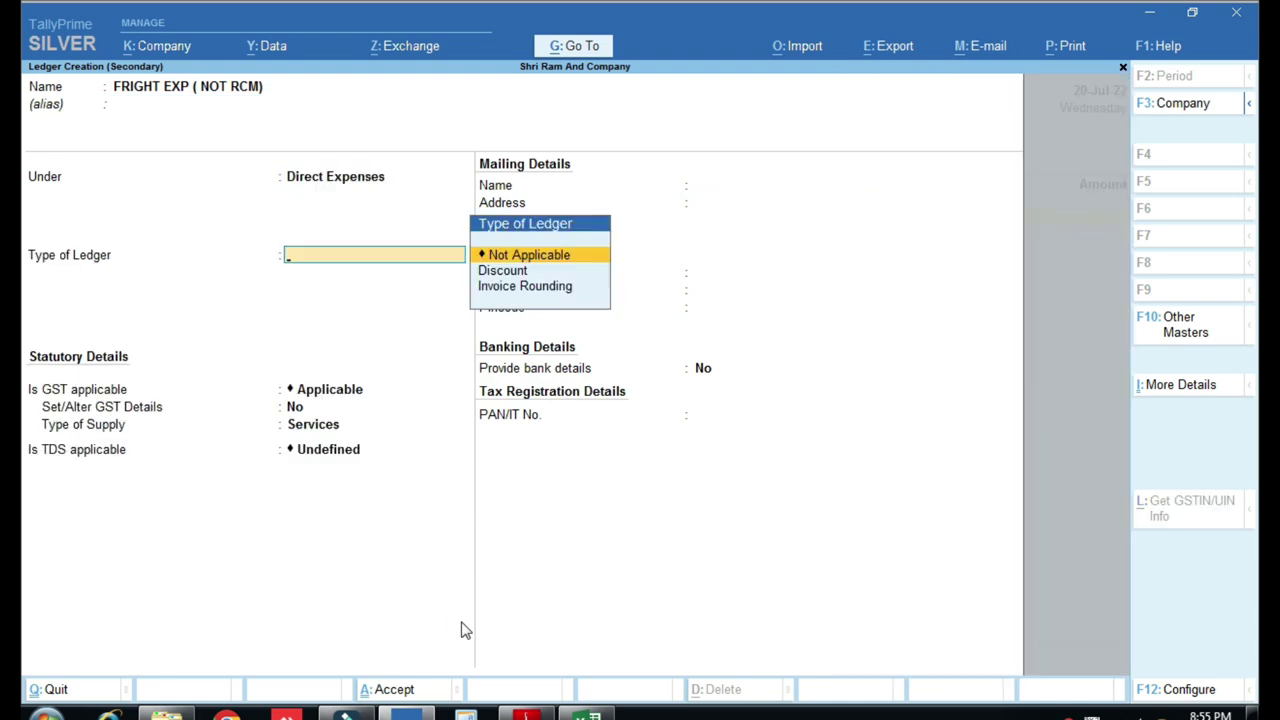
key(Return)
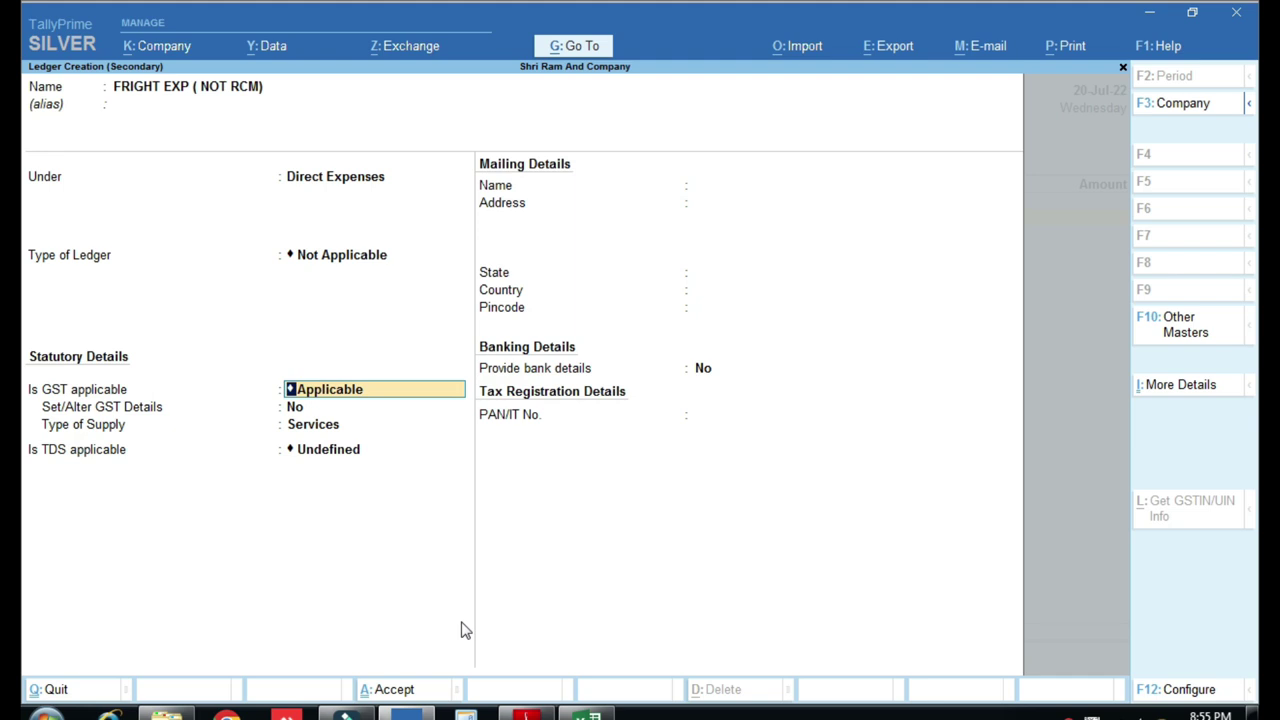
key(Return)
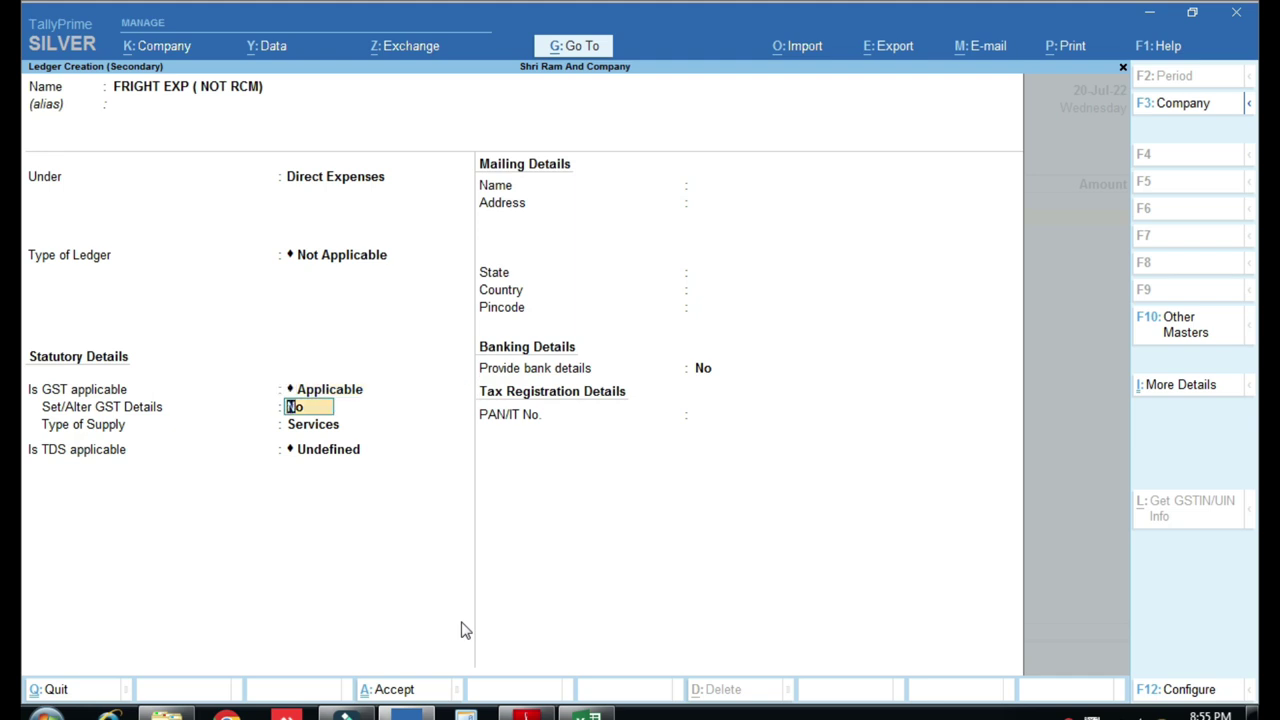
Enable GST details for the new freight ledger and enter HSN/SAC 66554
key(y)
key(Return)
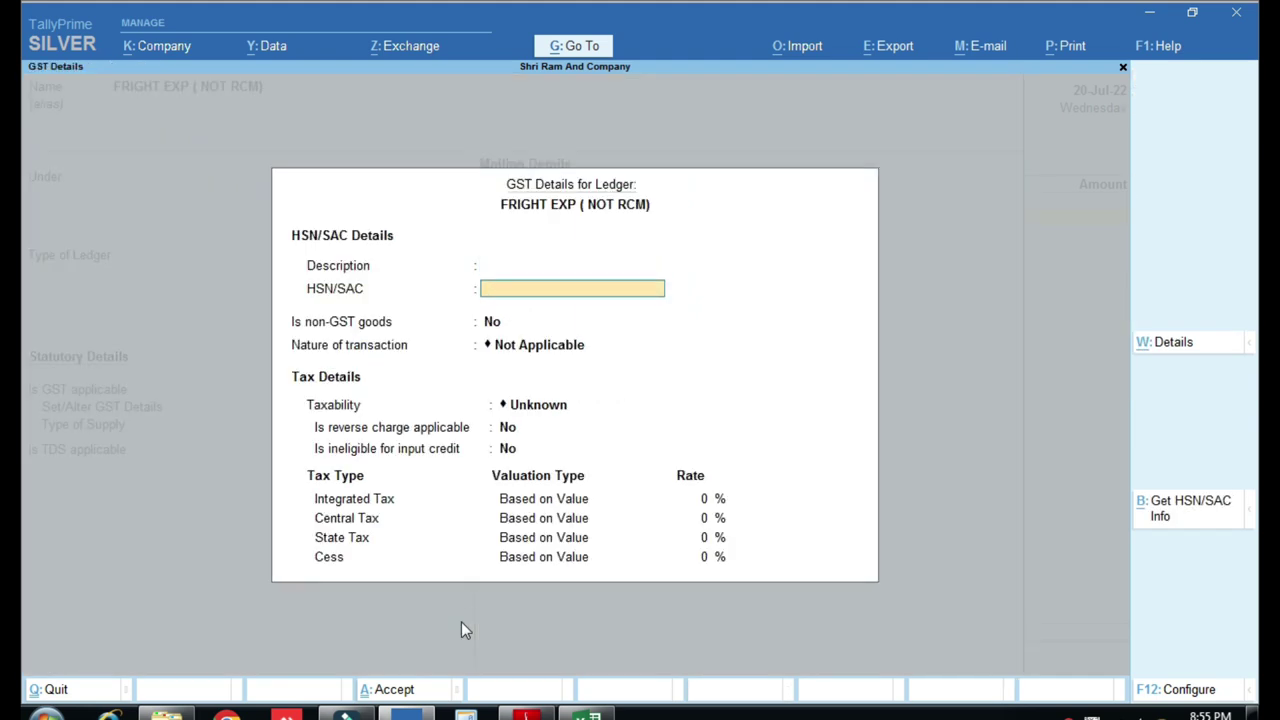
key(BackSpace)
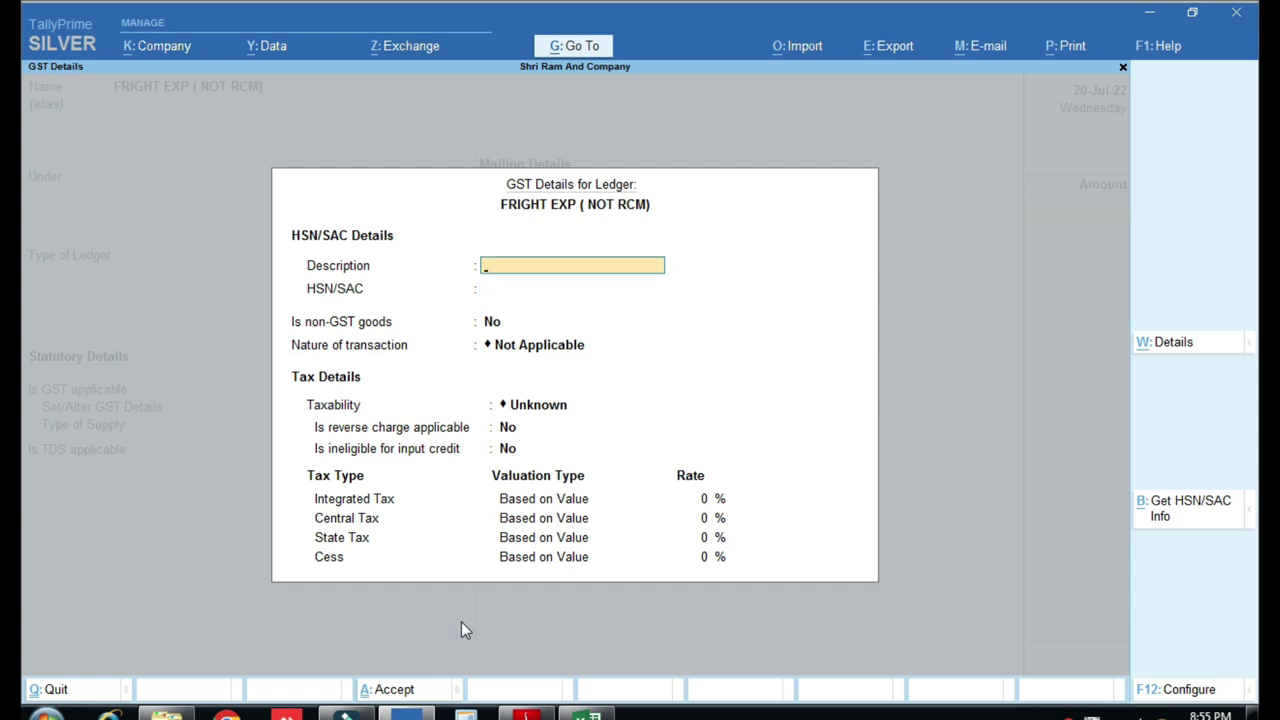
key(Return)
text(66554)
key(Return)
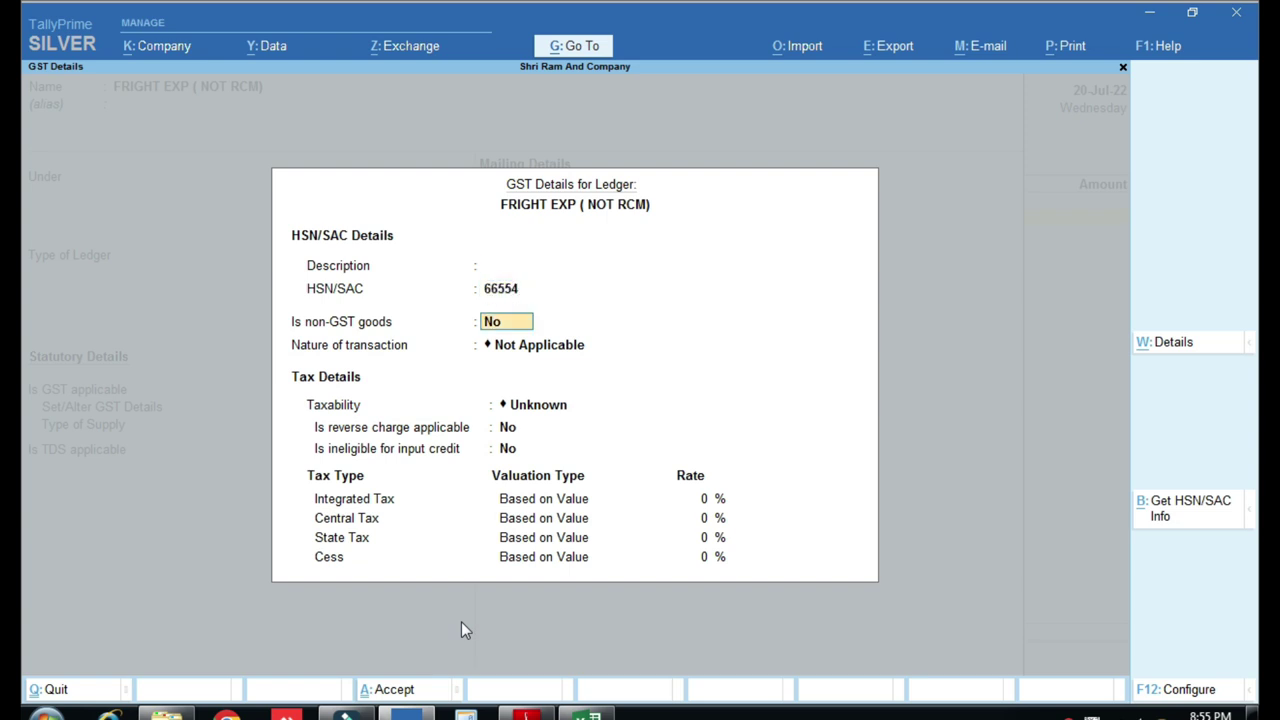
key(Return)
key(Return)
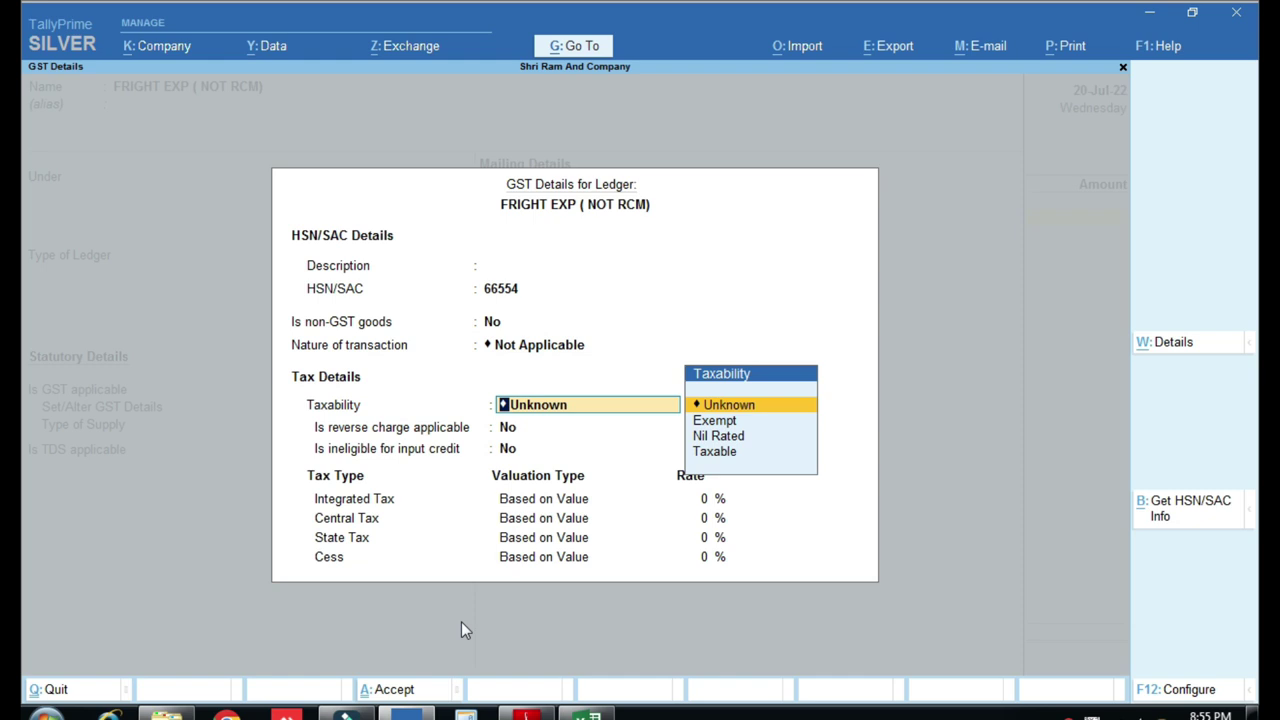
Reopen the freight ledger's GST details and set its taxability to Taxable, keeping the nature of transaction Not Applicable
key(Escape)
key(BackSpace)
key(Return)
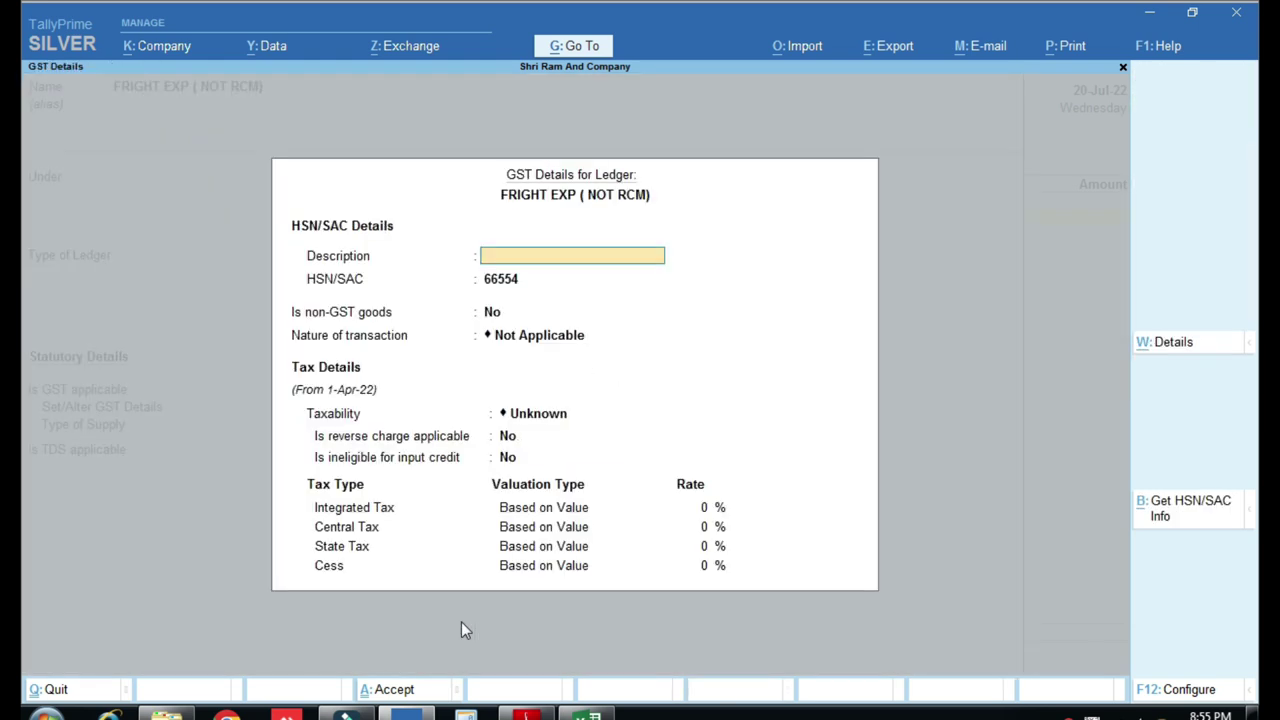
key(Return)
key(Return)
key(Return)
key(Return)
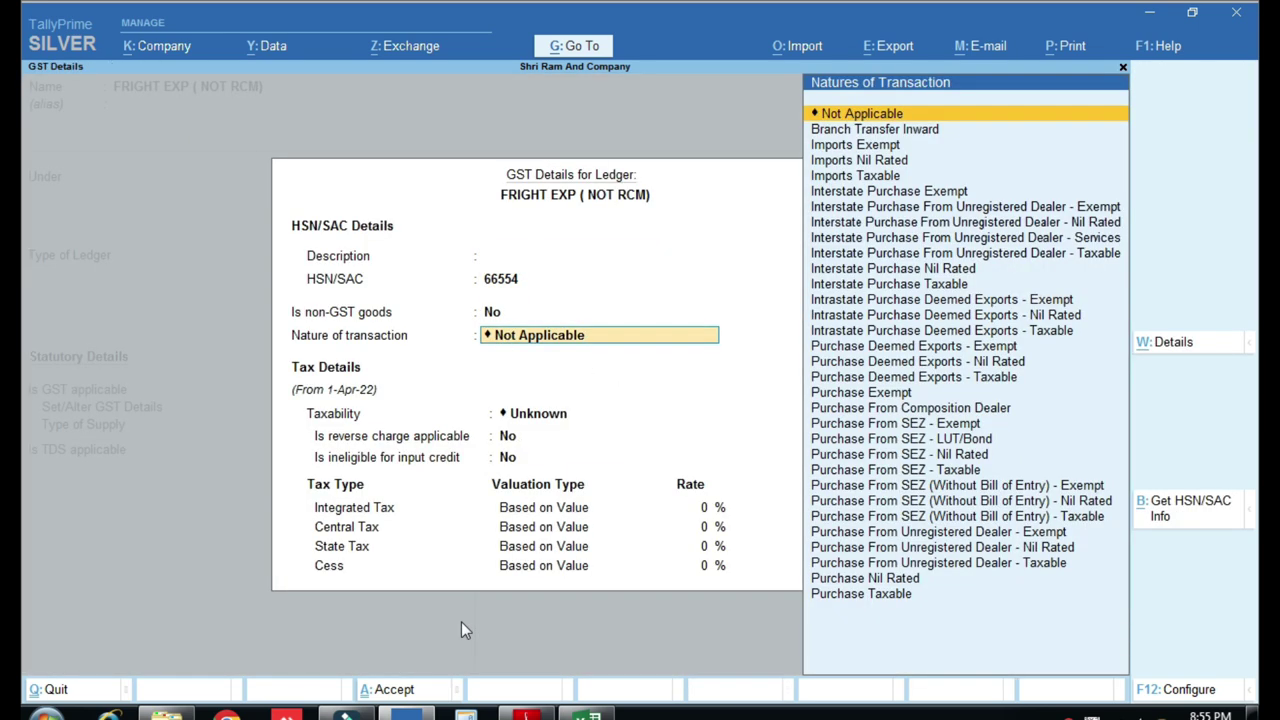
key(Down)
key(Down)
key(Down)
key(Return)
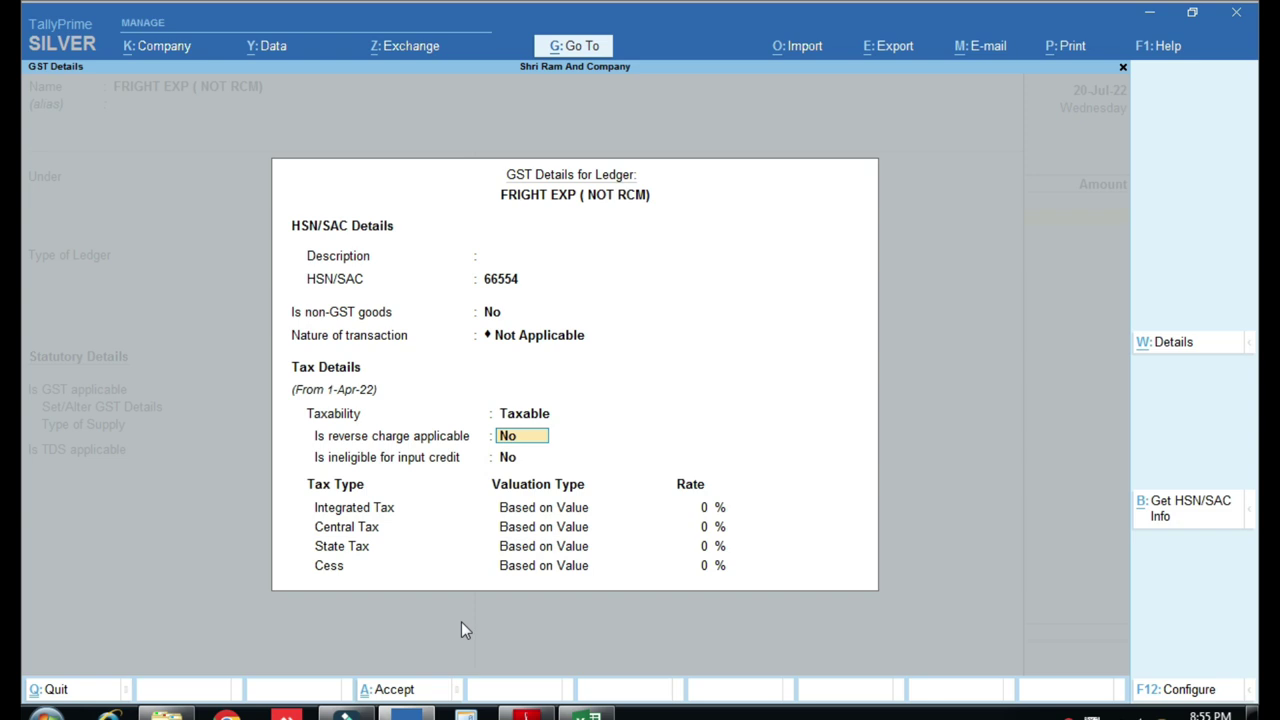
Keep reverse charge and input credit ineligibility at No, and set the Integrated Tax rate to 12% from 1-Apr-22
key(Return)
key(Return)
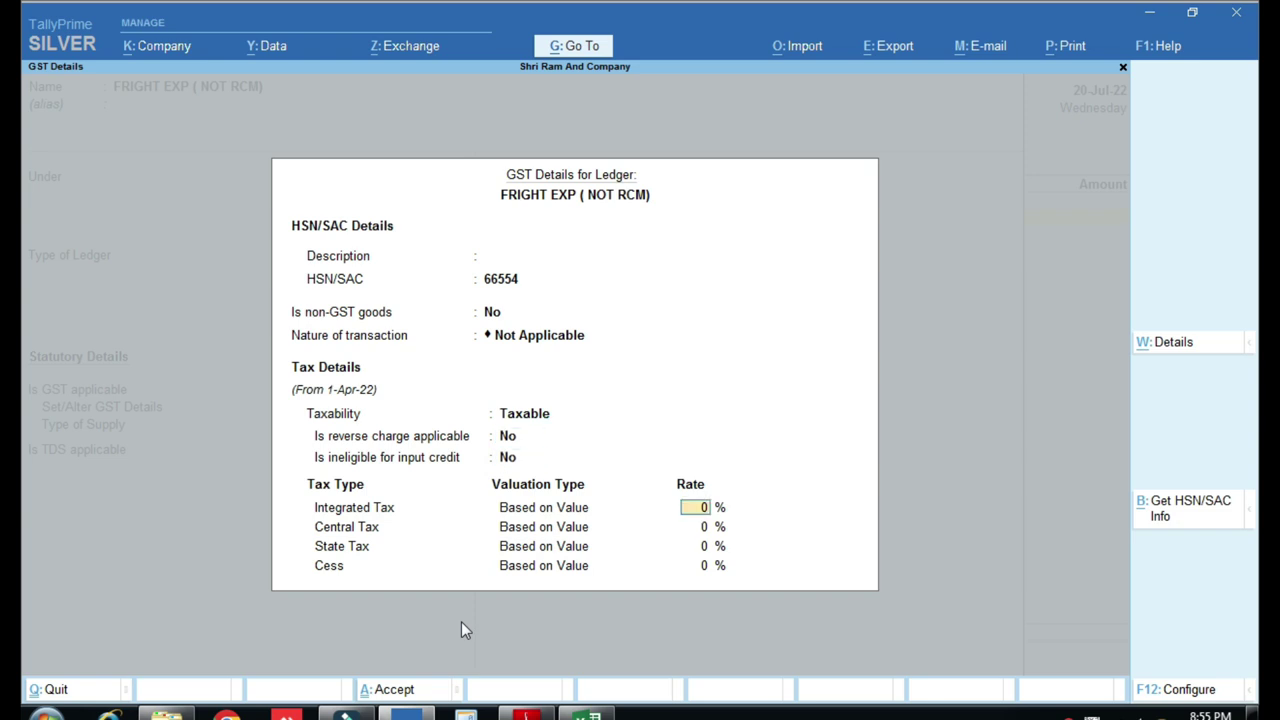
text(12)
key(Return)
key(Return)
key(Return)
key(Return)
text(1-4)
key(Return)
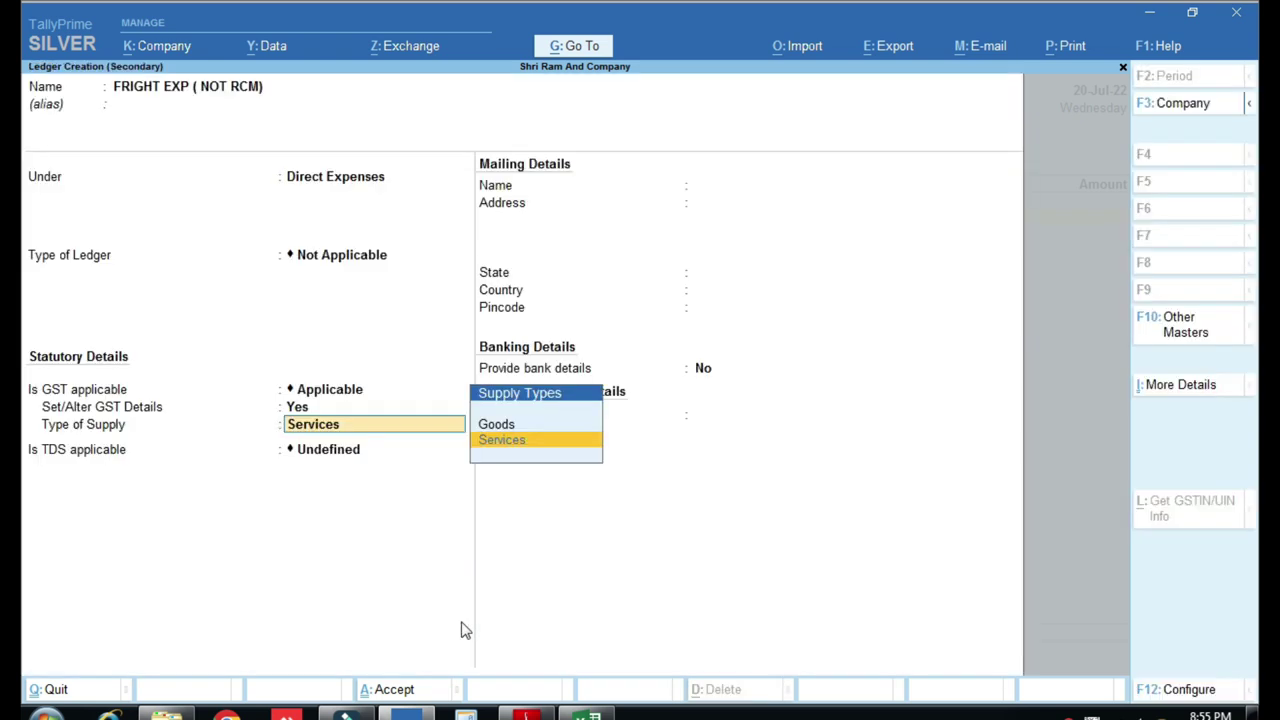
Keep Services as the type of supply, choose the TDS applicability, and save the freight ledger into the purchase voucher
key(Return)
key(BackSpace)
key(Down)
key(Down)
key(Return)
key(Return)
key(Return)
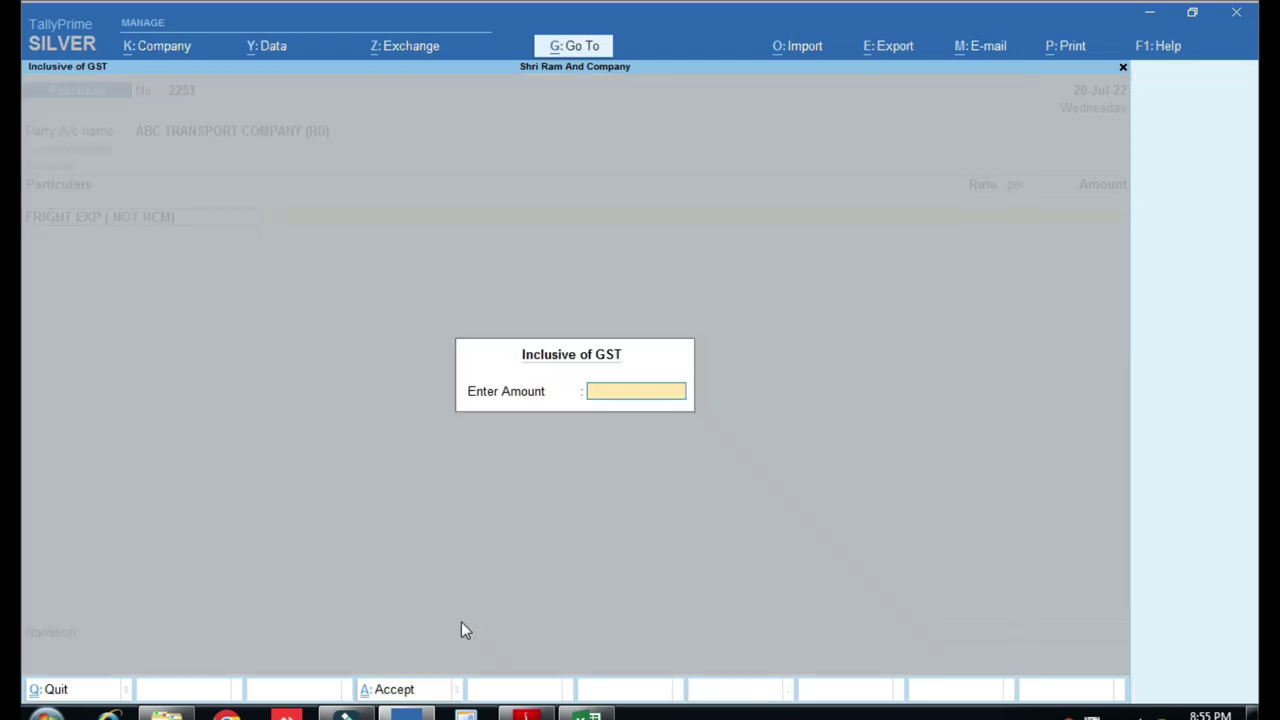
Enter 25000 as the GST-inclusive amount for FRIGHT EXP ( NOT RCM) and accept the default tax classification
text(25000)
key(Return)
key(Return)
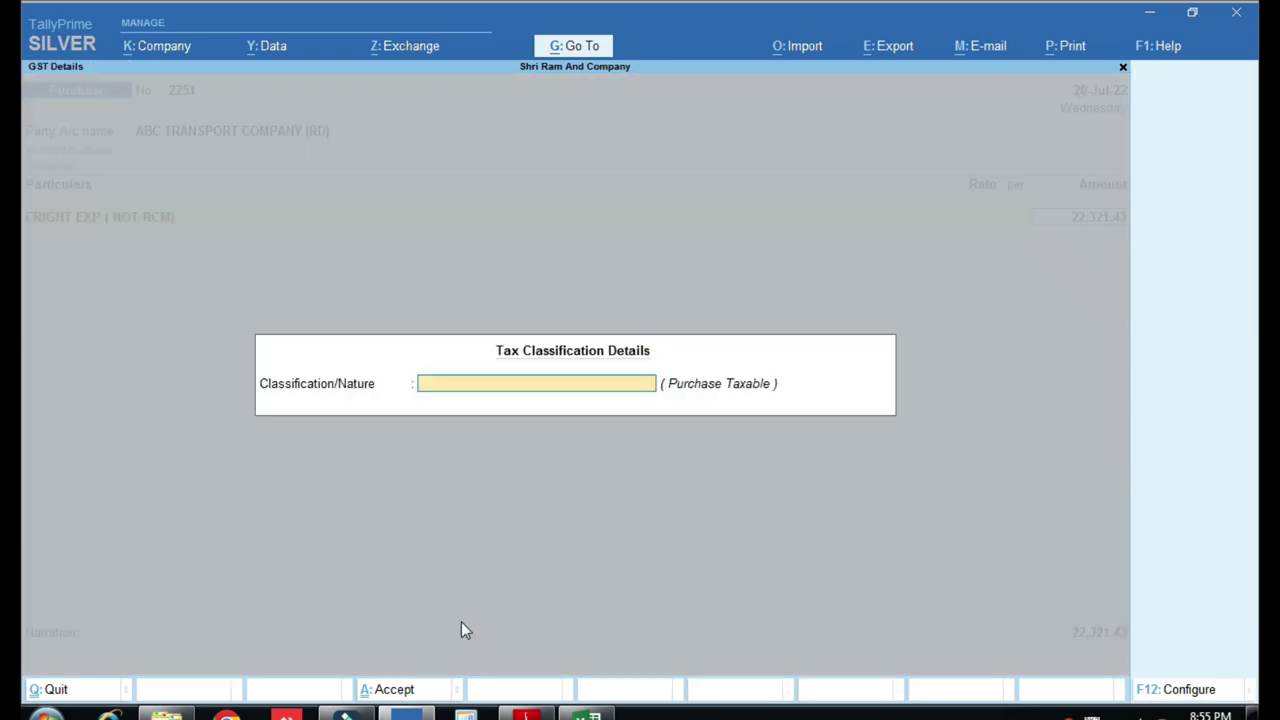
key(Return)
Add the CGST and SGST ledgers to the purchase voucher with their calculated tax amounts
text(CG)
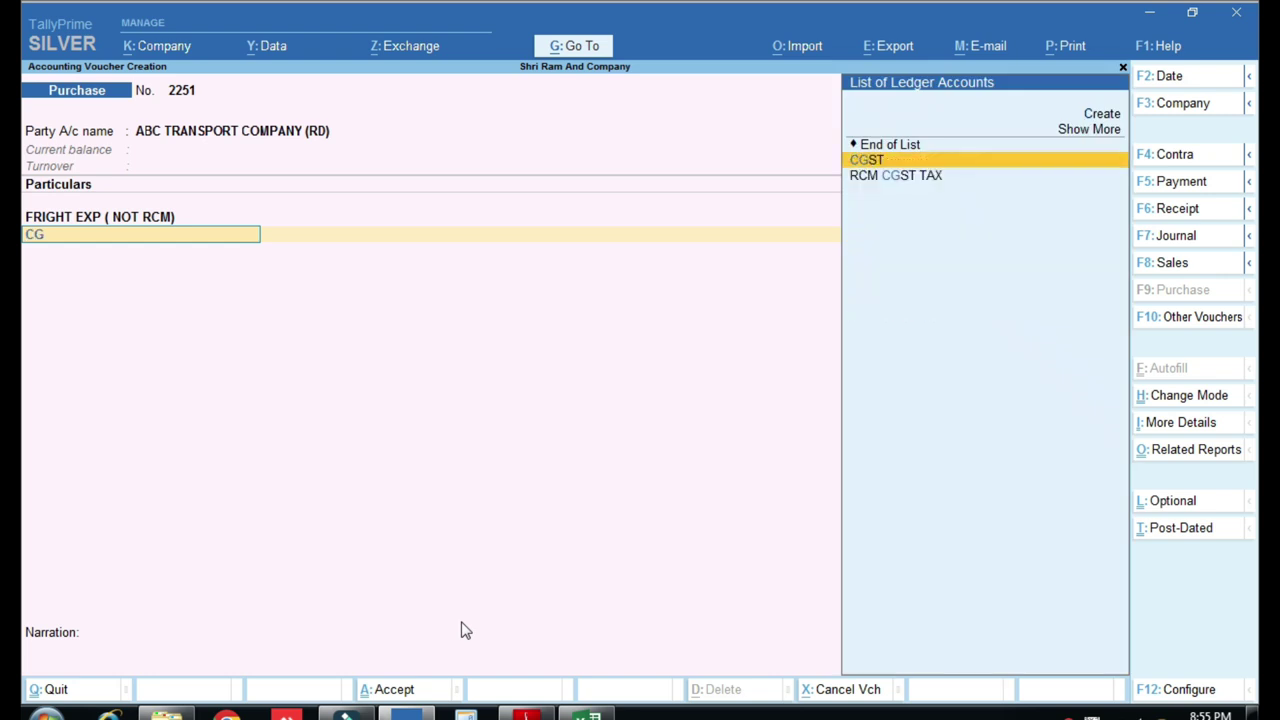
key(Return)
key(Return)
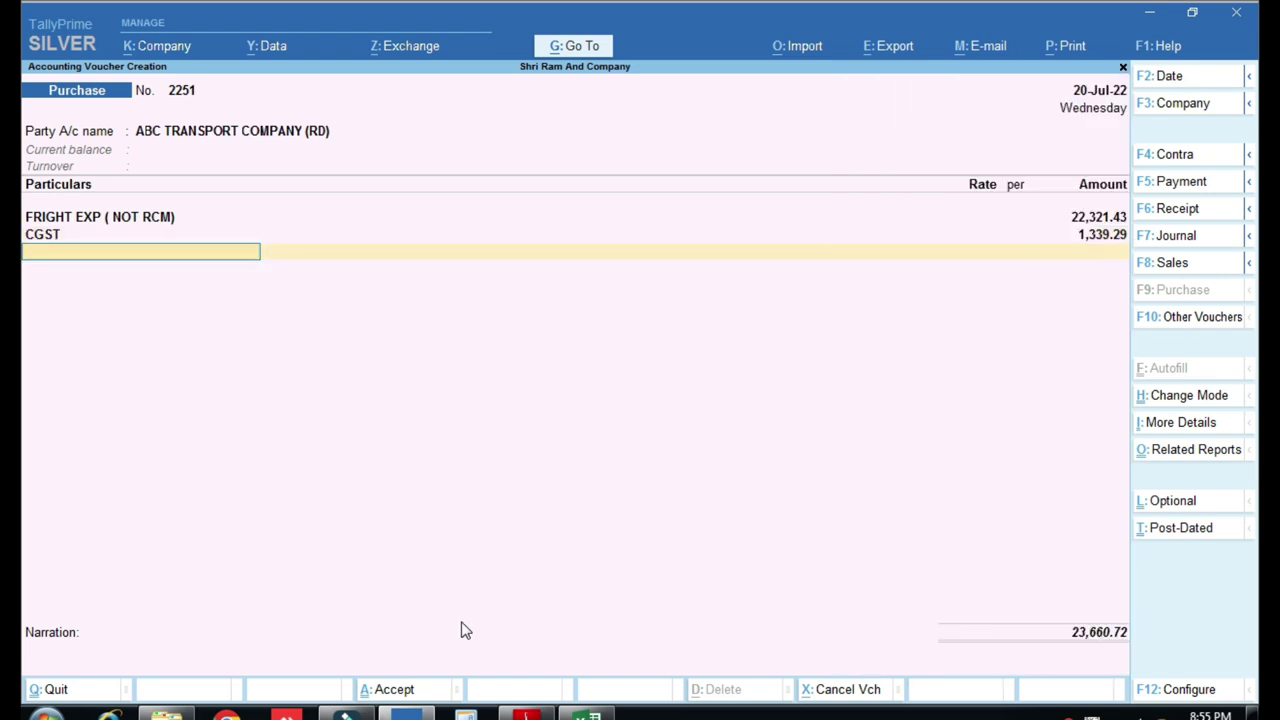
text(SG)
key(Return)
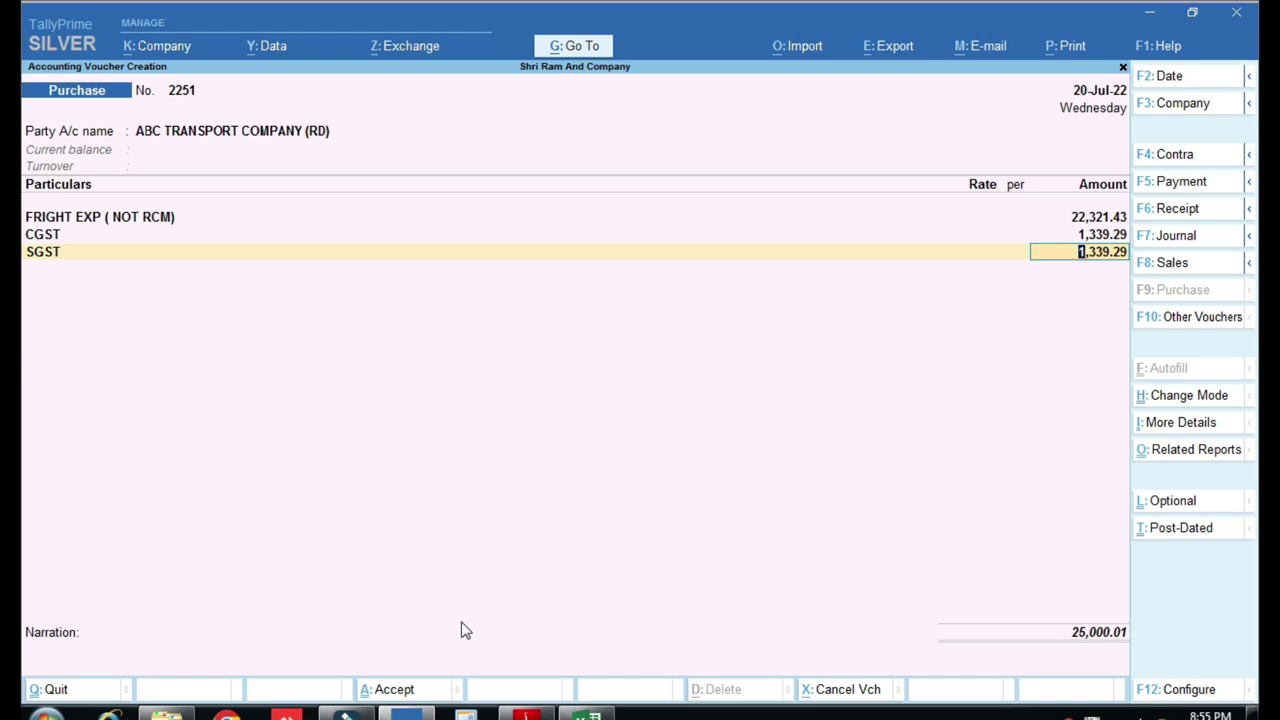
Return to the voucher's freight amount and check it against the freight, tax and total amounts on the Excel bill
key(BackSpace)
key(BackSpace)
key(BackSpace)
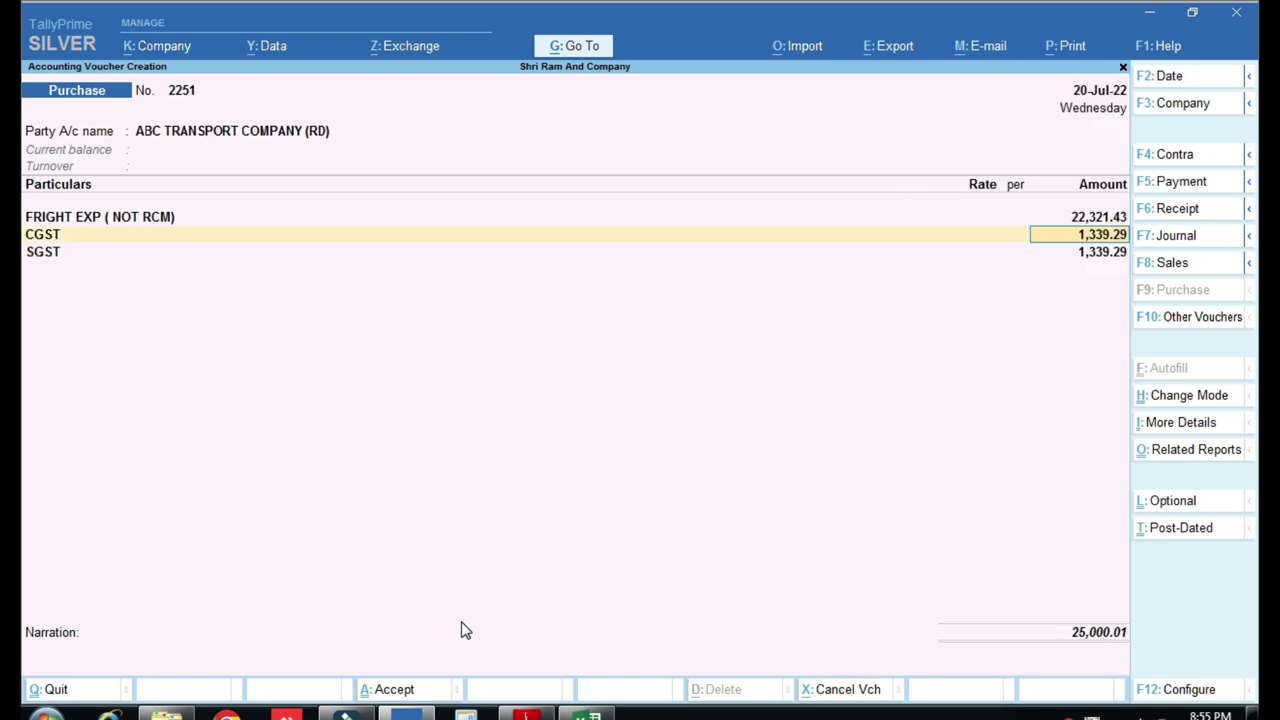
key(BackSpace)
key(alt+Tab)
scroll(440, 640, down, 2)
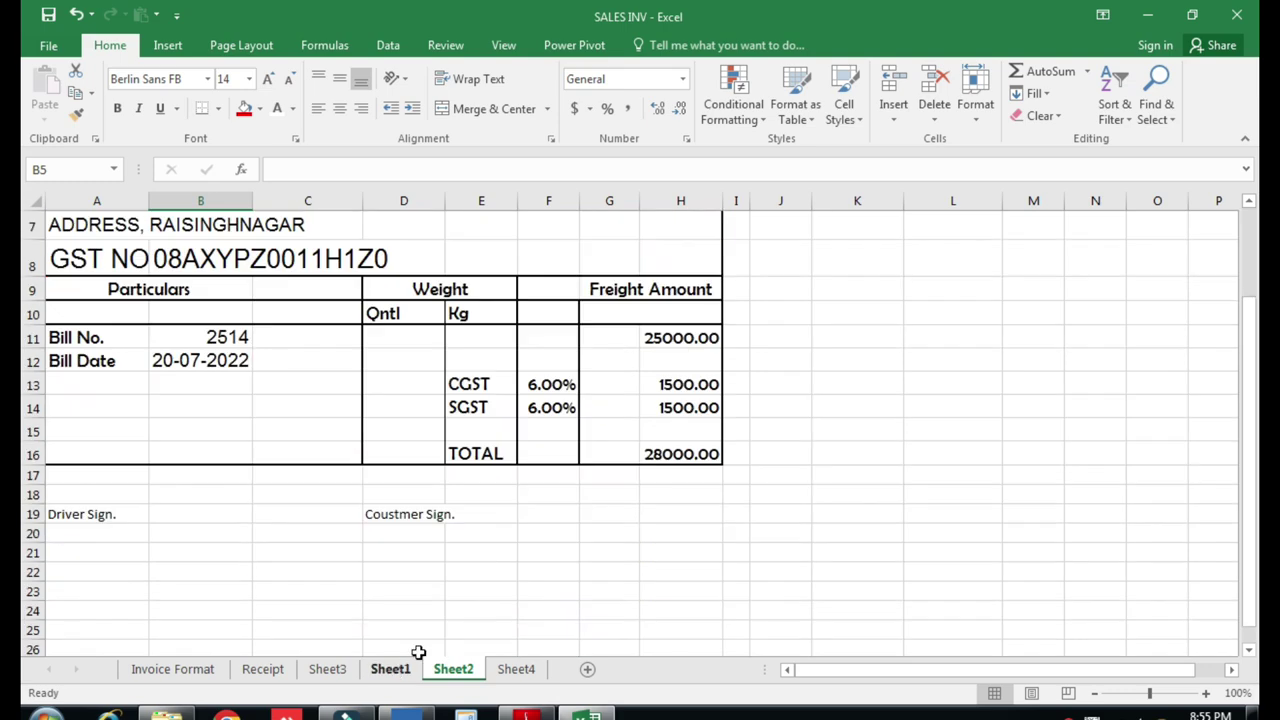
click(680, 454)
key(alt+Tab)
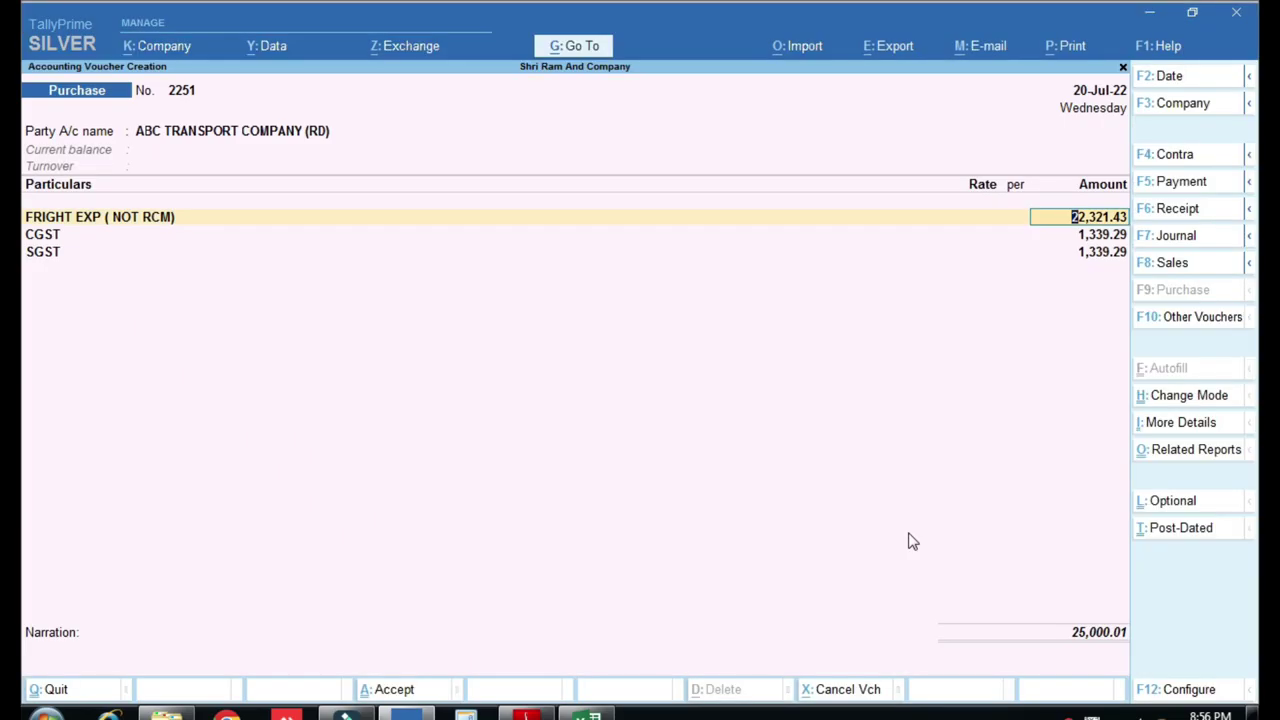
Set the GST-inclusive amount of the FRIGHT EXP ( NOT RCM) line to 28000
key(Return)
key(Return)
key(Return)
key(Return)
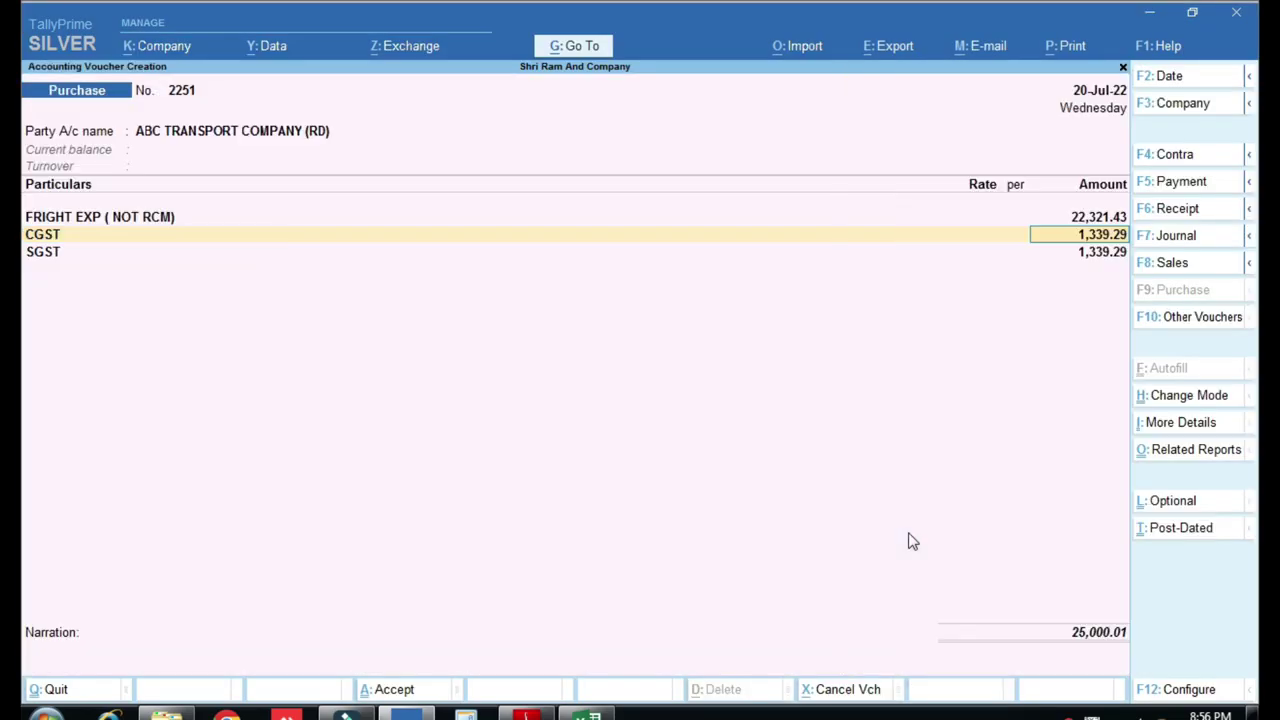
key(BackSpace)
key(BackSpace)
key(Return)
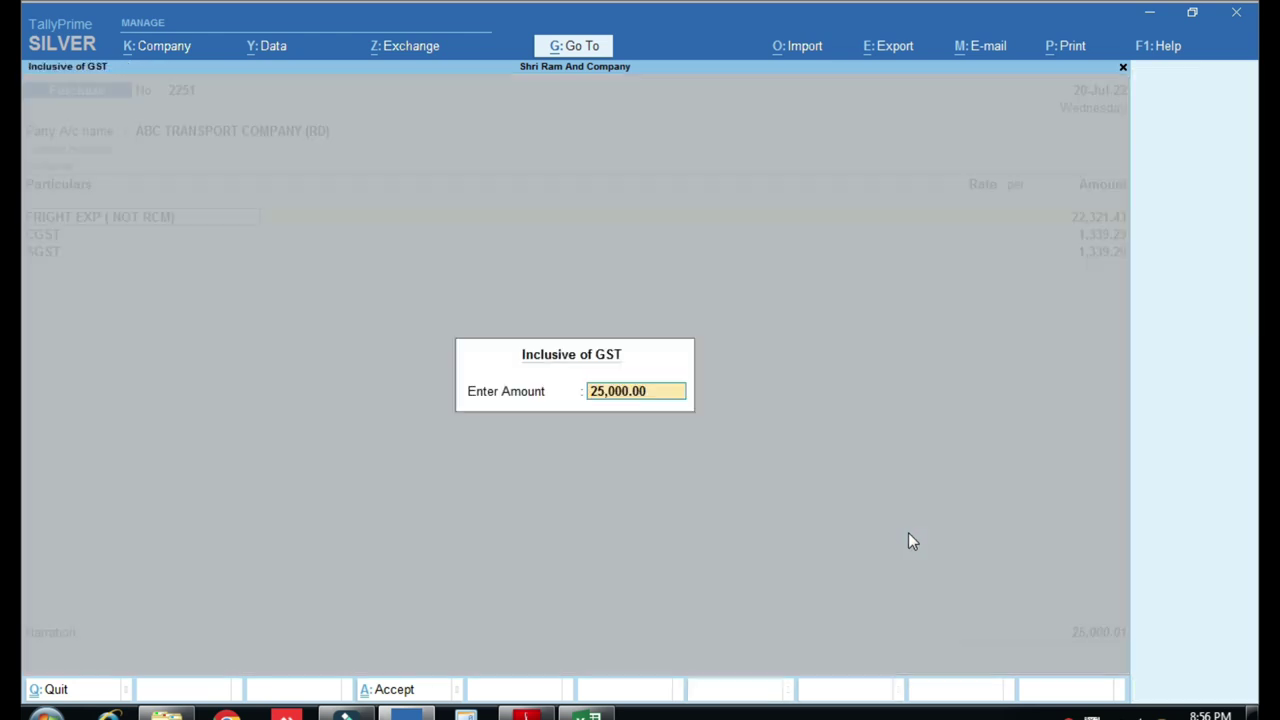
text(28000)
key(Return)
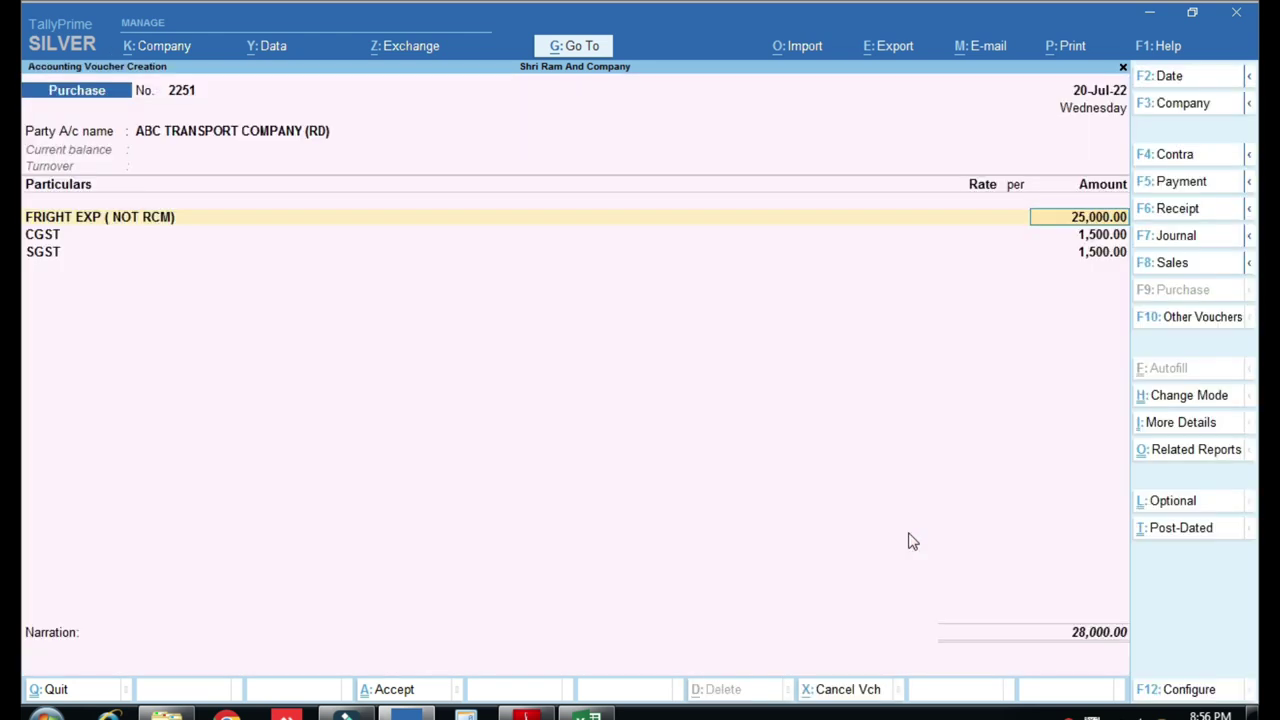
Accept the recalculated freight, CGST and SGST amounts in the purchase voucher and check the voucher total
key(Return)
key(Return)
key(Return)
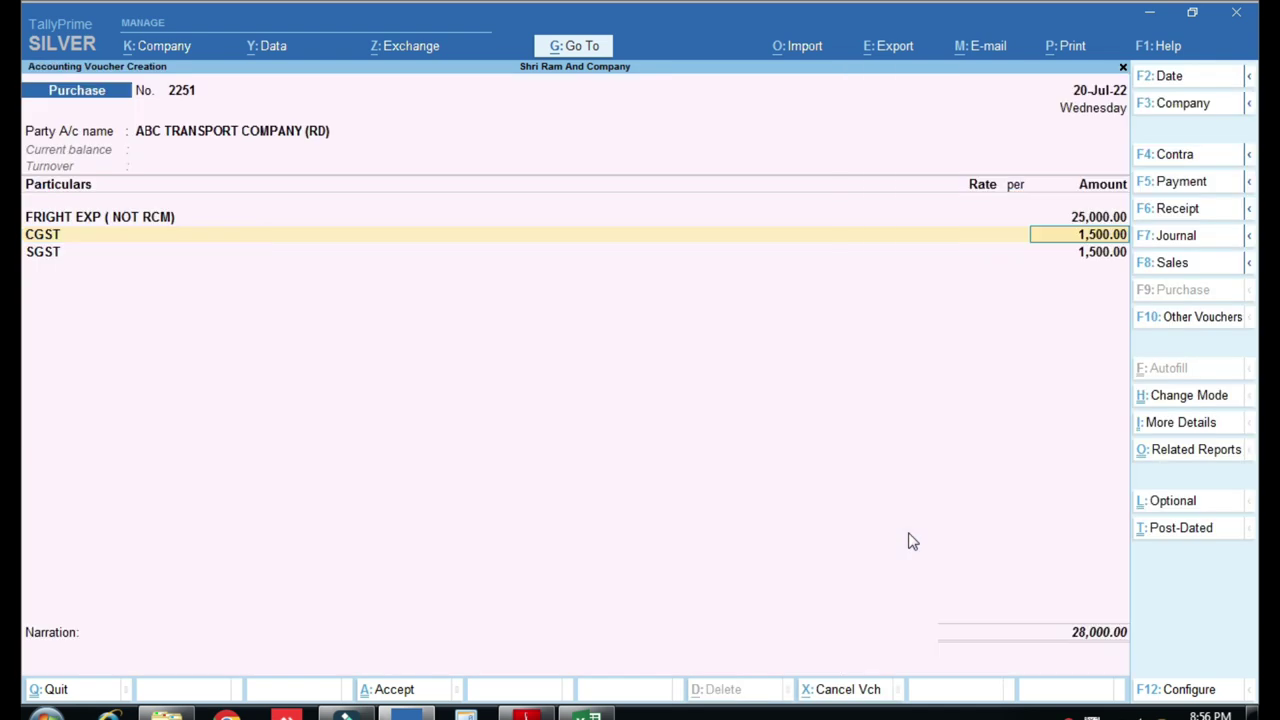
key(Return)
key(Return)
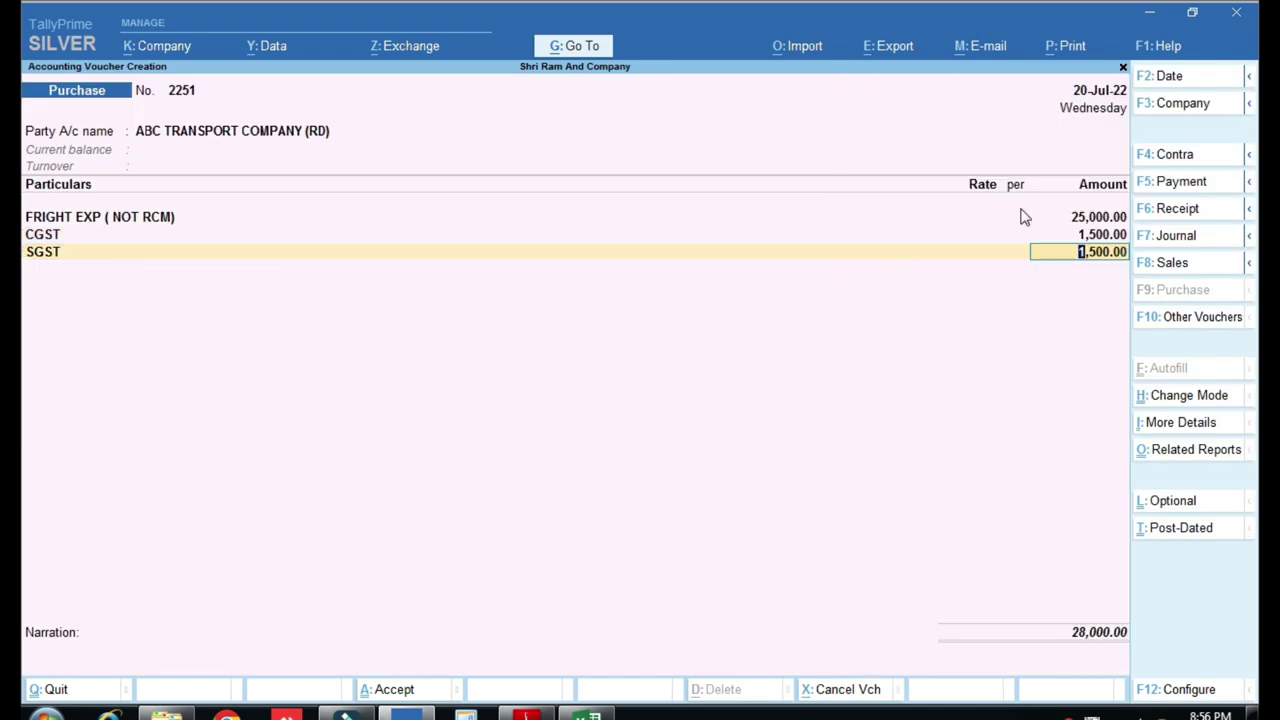
key(ctrl)
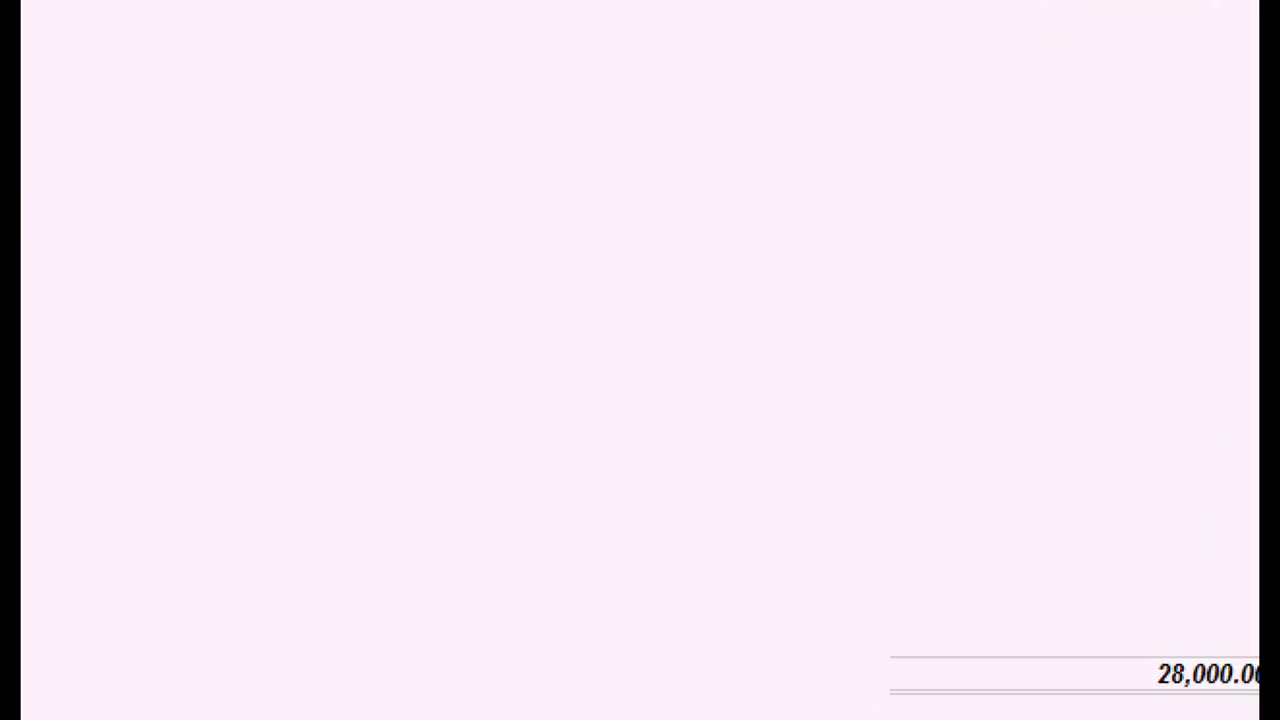
drag(840, 483, 1122, 642)
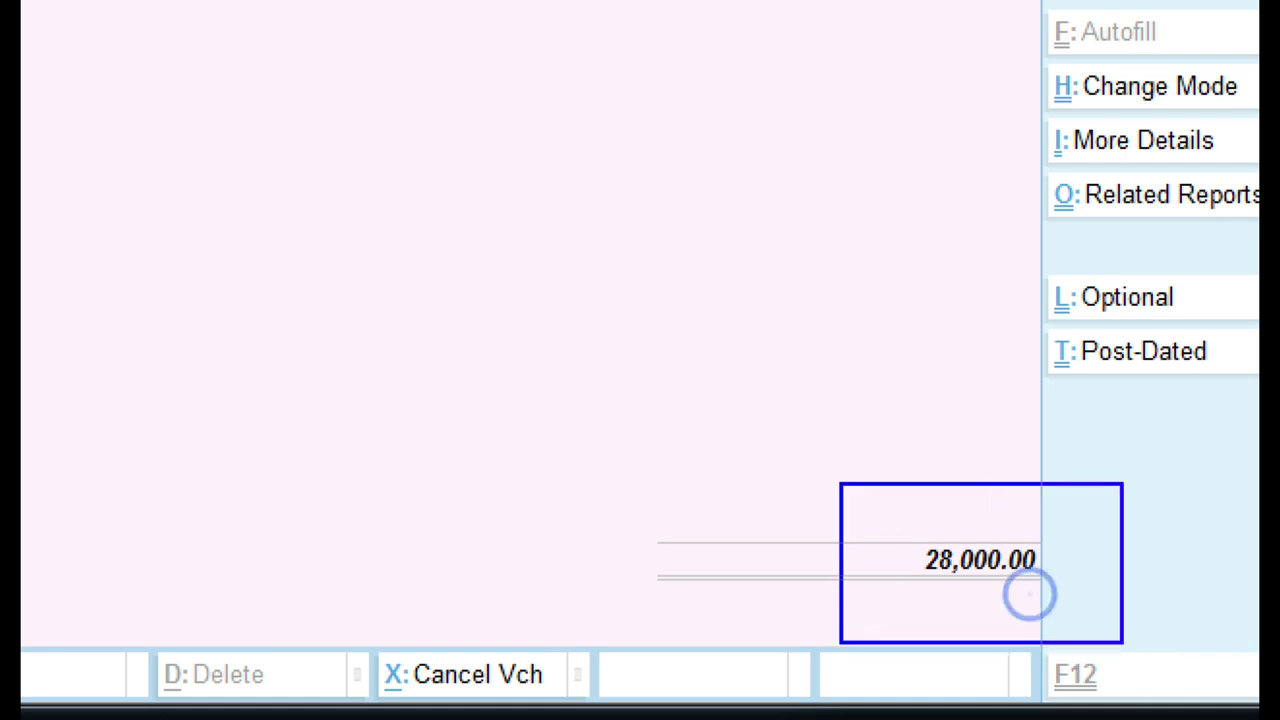
key(Return)
key(Return)
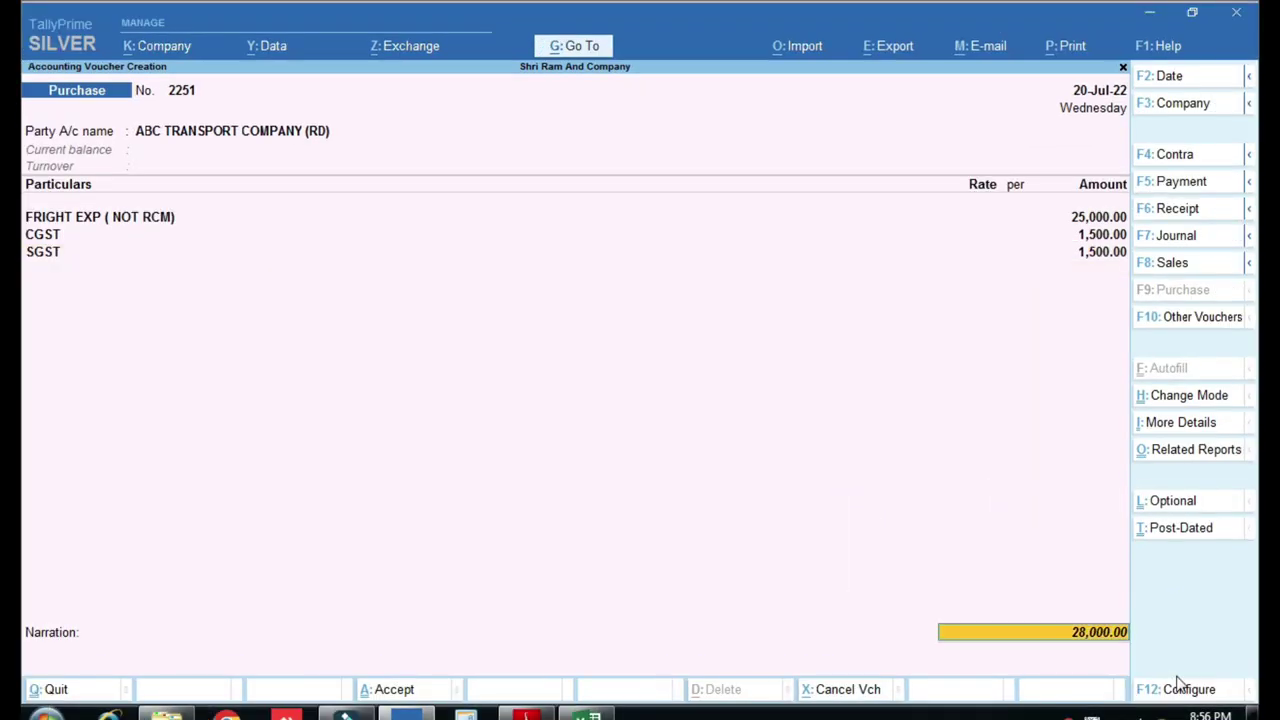
Save the freight purchase voucher without a narration and return to the Gateway of Tally
key(Return)
key(Return)
key(Return)
key(Return)
key(Return)
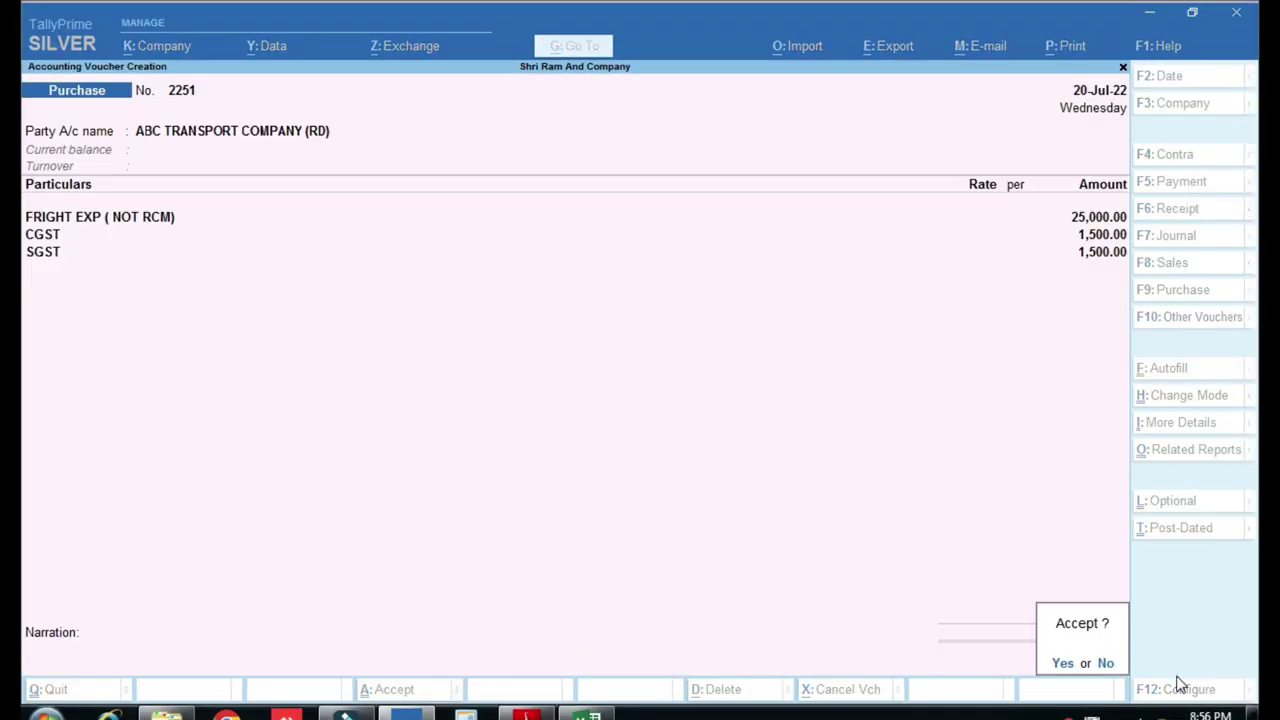
key(y)
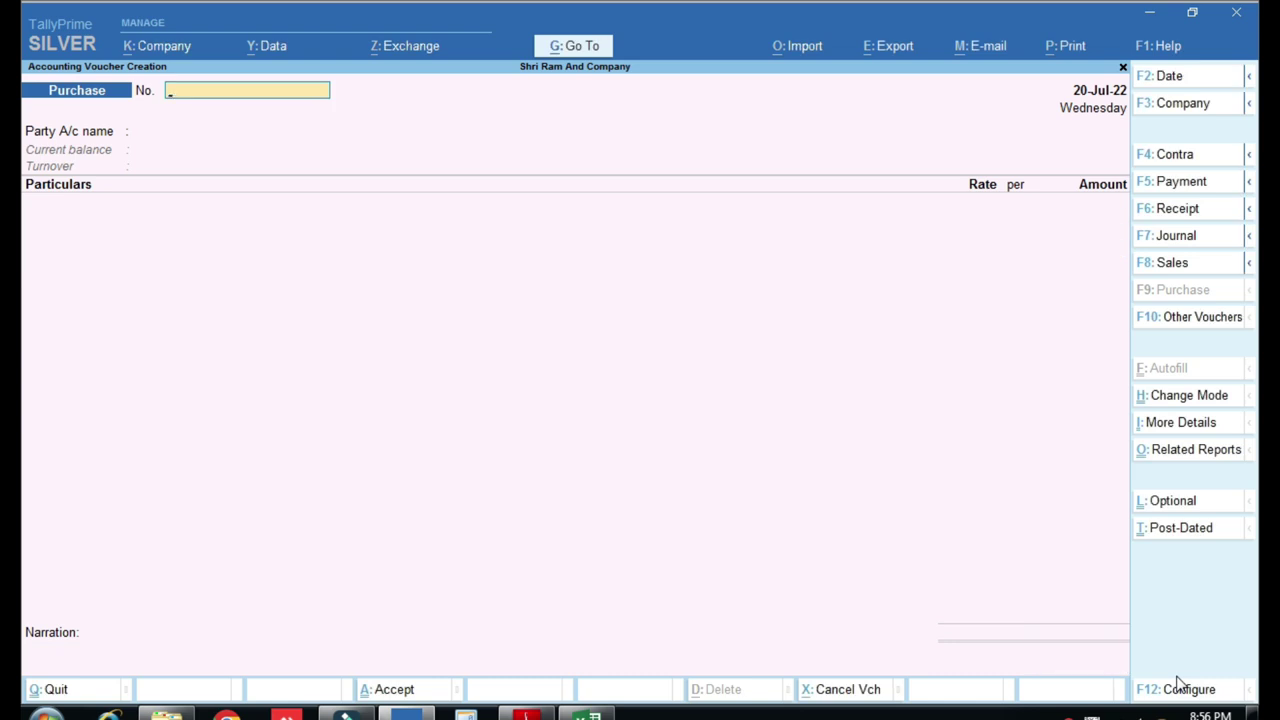
key(Escape)
key(y)
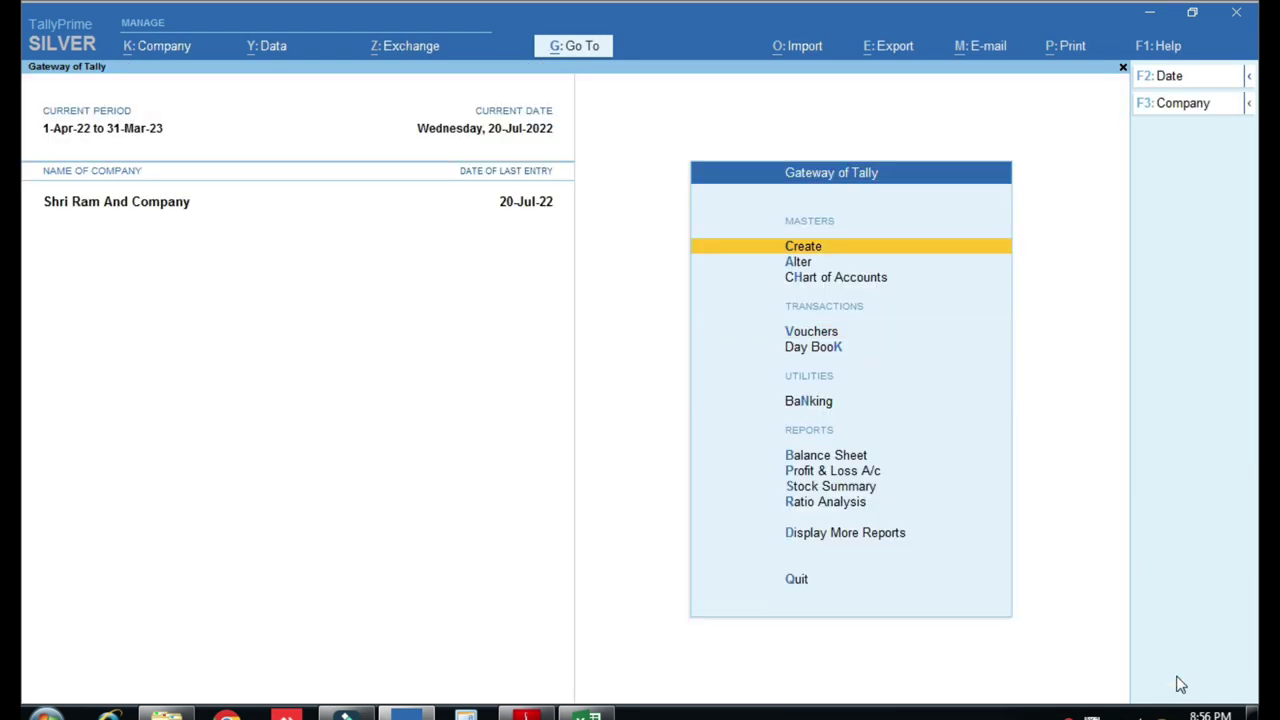
Open the GSTR-2 report for the period 1-4-22 to 20-7-22
key(d)
key(u)
key(g)
key(Down)
key(Return)
key(F2)
text(1-4-22)
key(Return)
text(20-7-22)
key(Return)
Drill down into B2B Invoices in GSTR-2 and check the ABC TRANSPORT COMPANY (RD) taxable amount, tax paid and ITC availed
key(Down)
key(Down)
key(Down)
key(Down)
key(Down)
key(Down)
key(Down)
key(Up)
key(Up)
key(Return)
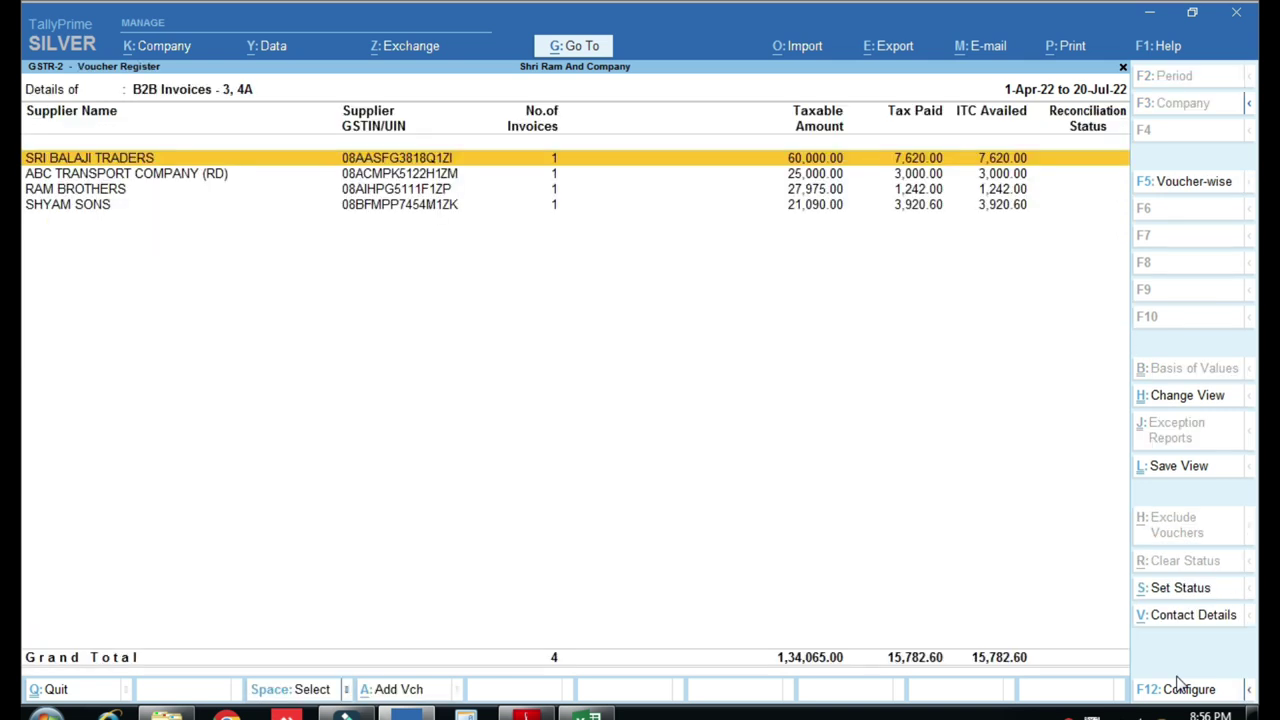
key(Down)
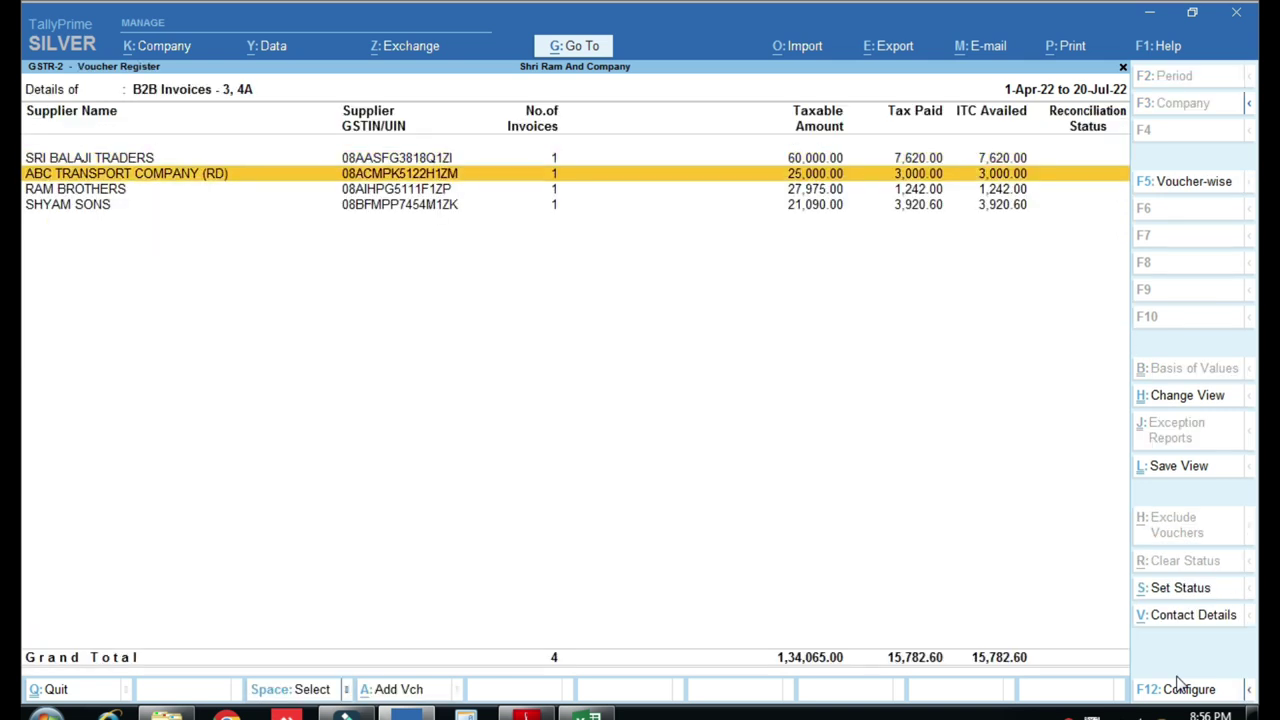
key(ctrl)
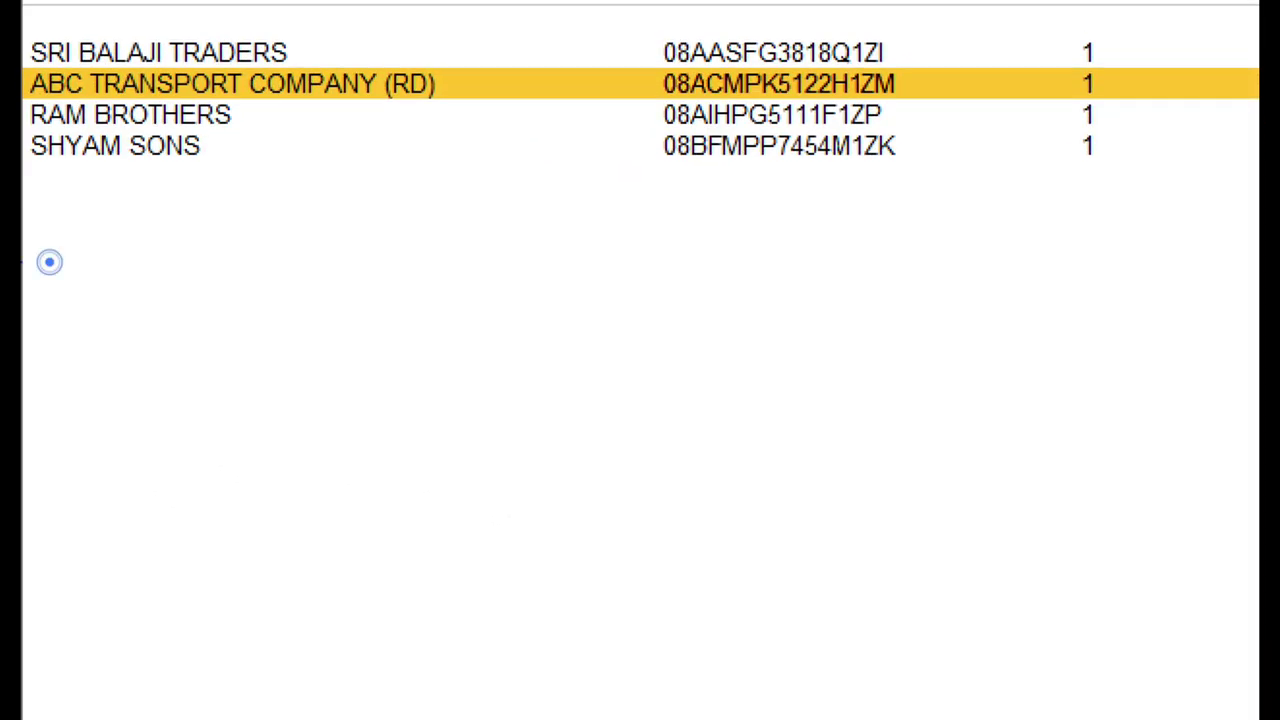
key(ctrl)
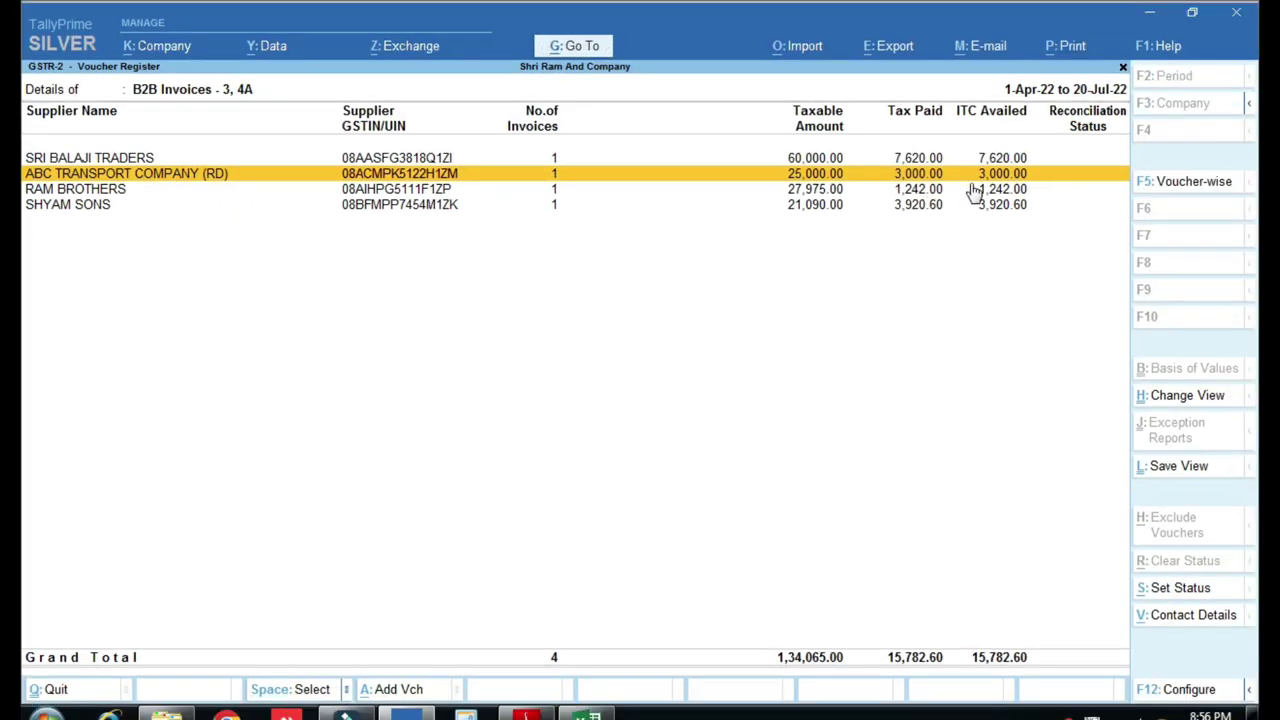
key(ctrl)
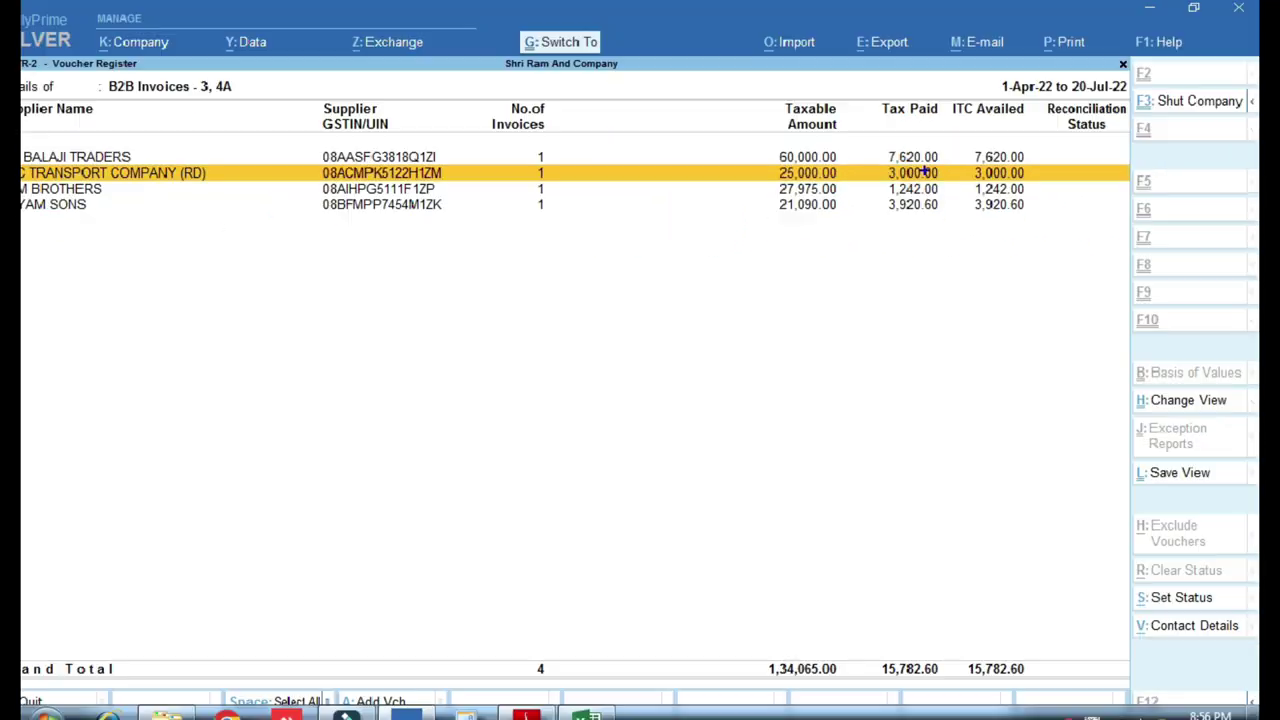
Leave GSTR-2 and open the GSTR-3B report for the period 1-4-22 to 20-7-22
key(Escape)
key(Escape)
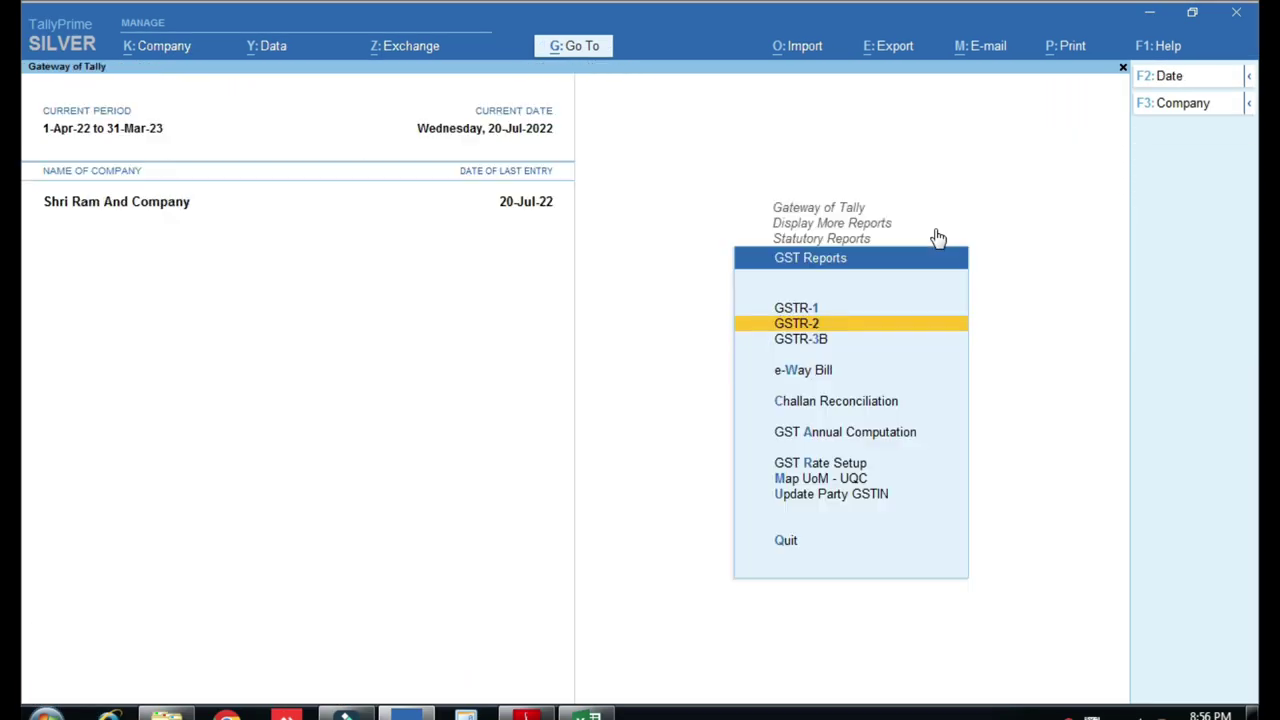
key(Down)
key(Return)
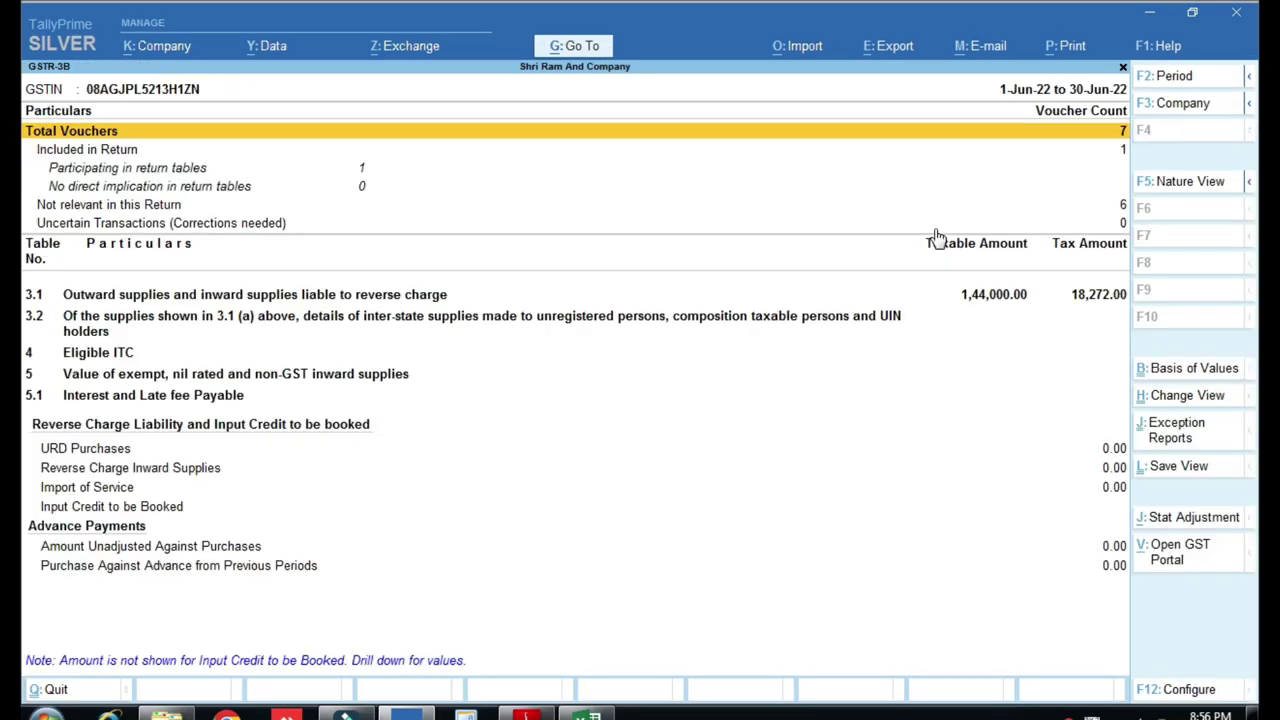
key(F2)
text(1-4-22)
key(Return)
text(20-7-22)
key(Return)
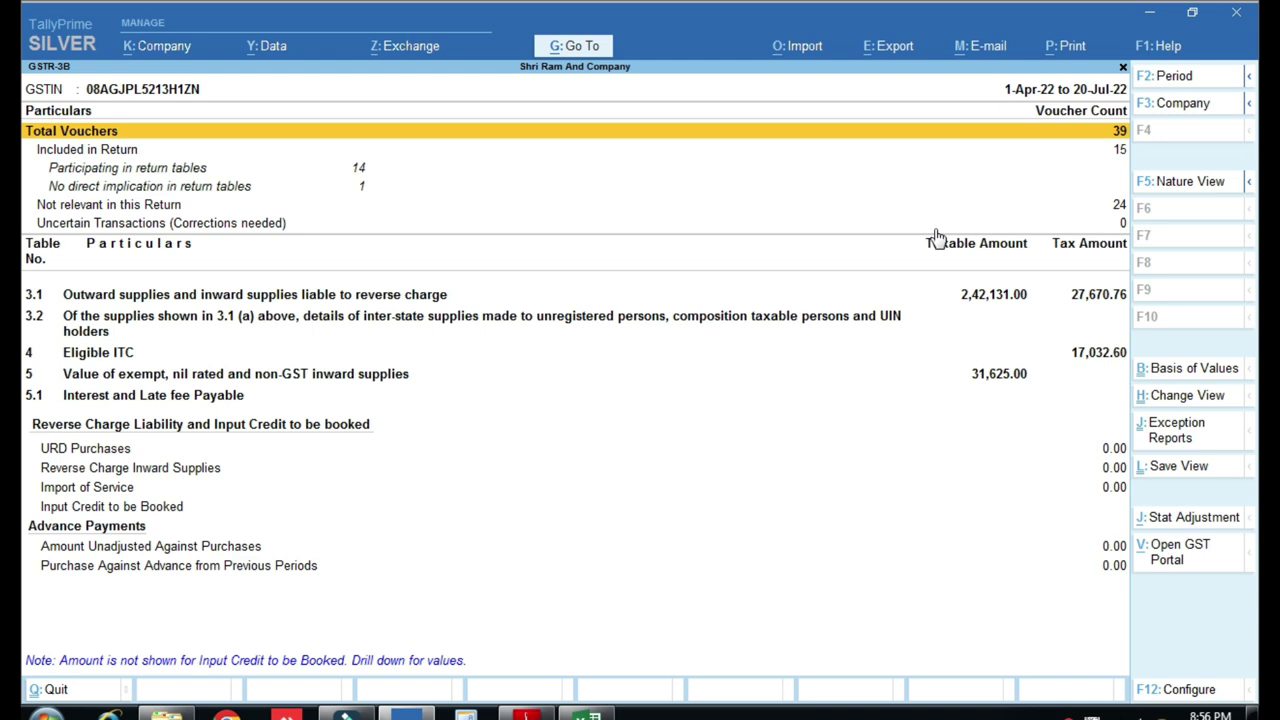
Expand GSTR-3B to the Detailed format and set Show Tax types in separate columns to Yes
key(alt+F5)
key(Down)
key(Down)
key(Down)
key(Down)
key(Down)
key(Down)
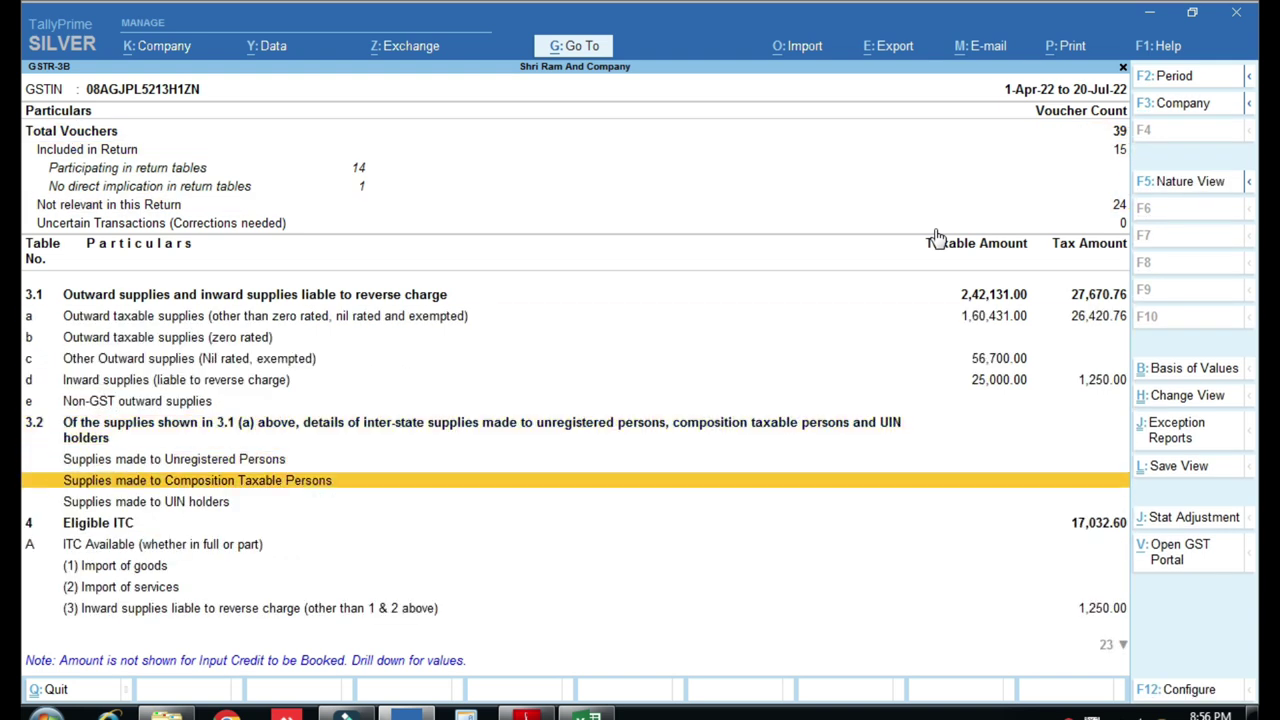
key(F12)
text(y)
key(Return)
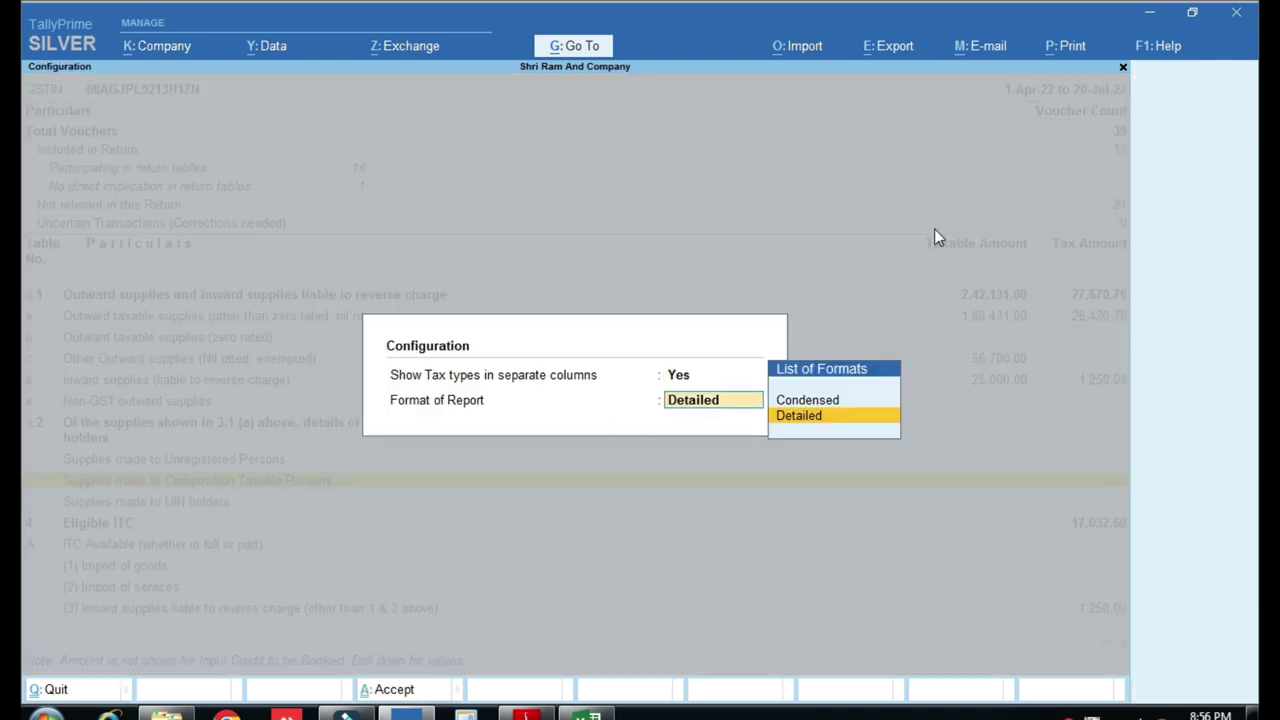
key(Return)
Drill down into All other ITC under Eligible ITC and check the transport purchase's taxable amount, central tax and state tax
key(Down)
key(Down)
key(Down)
key(Down)
key(Down)
key(Down)
key(Down)
key(Down)
key(Down)
key(Down)
key(Down)
key(Down)
key(Down)
key(Down)
key(Down)
key(Down)
key(Down)
key(Down)
key(Down)
key(Down)
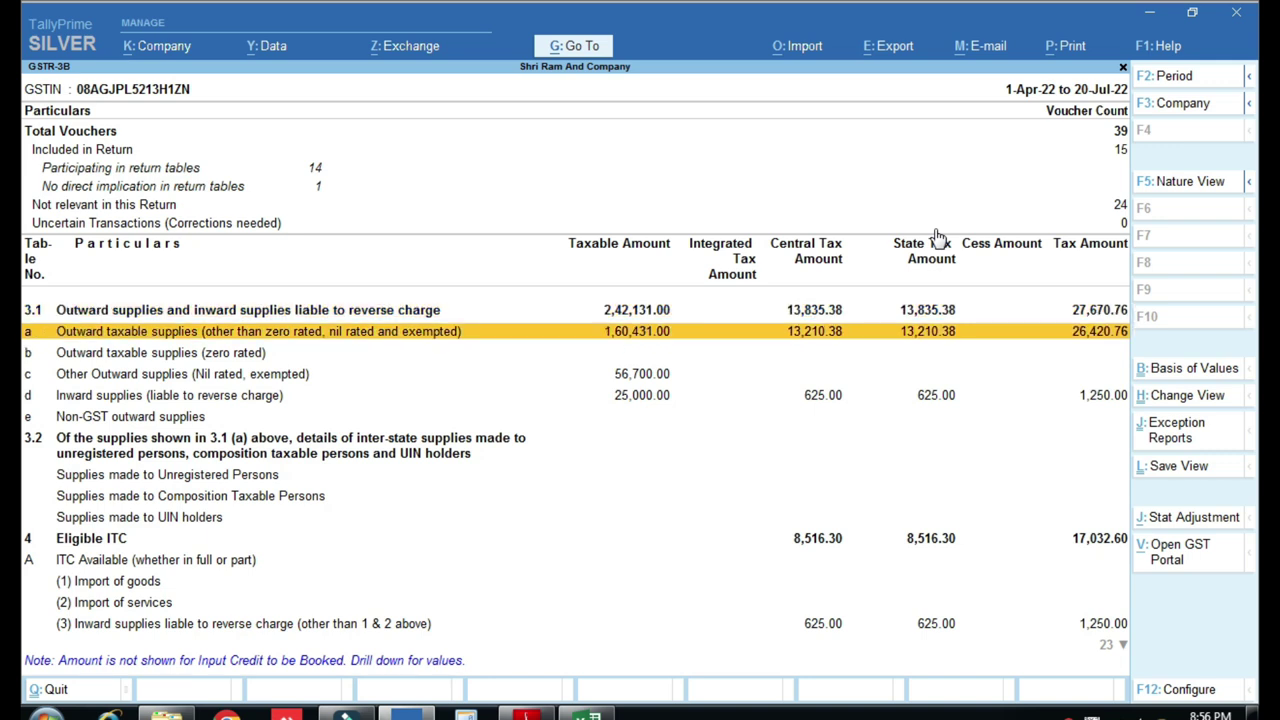
key(Up)
key(Up)
key(Up)
key(Up)
key(Up)
key(Up)
key(Up)
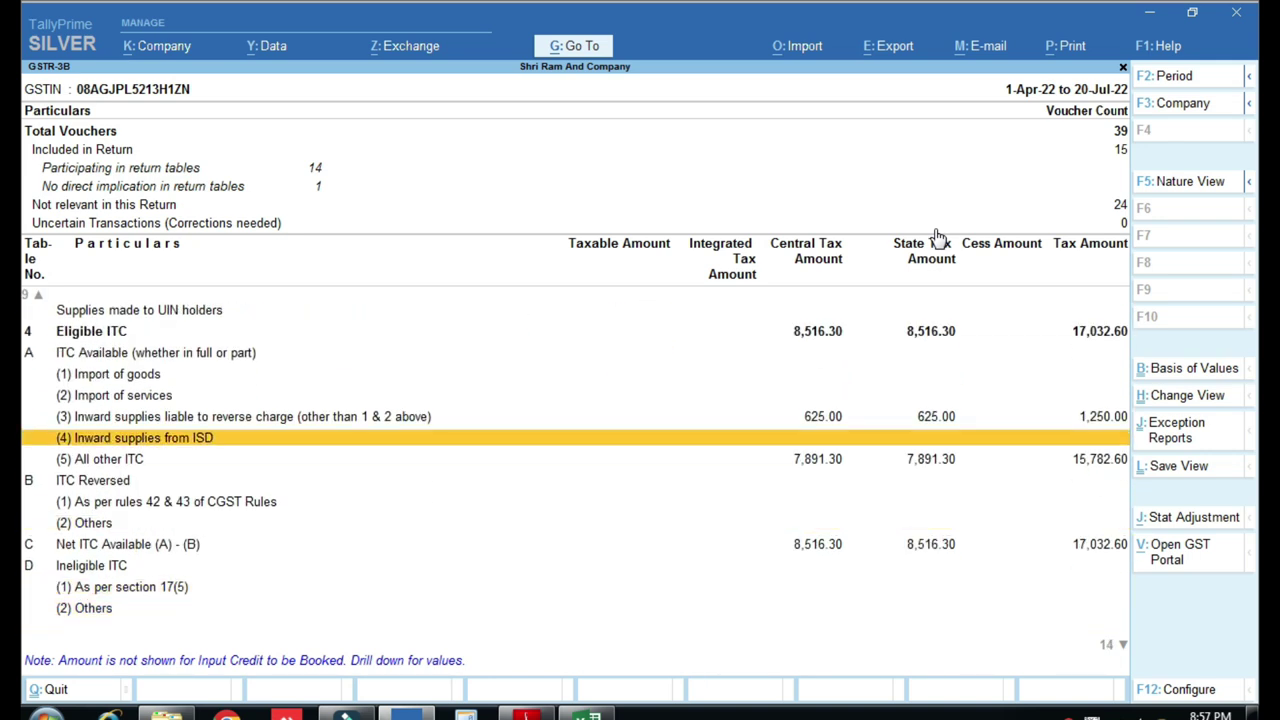
key(Down)
key(ctrl)
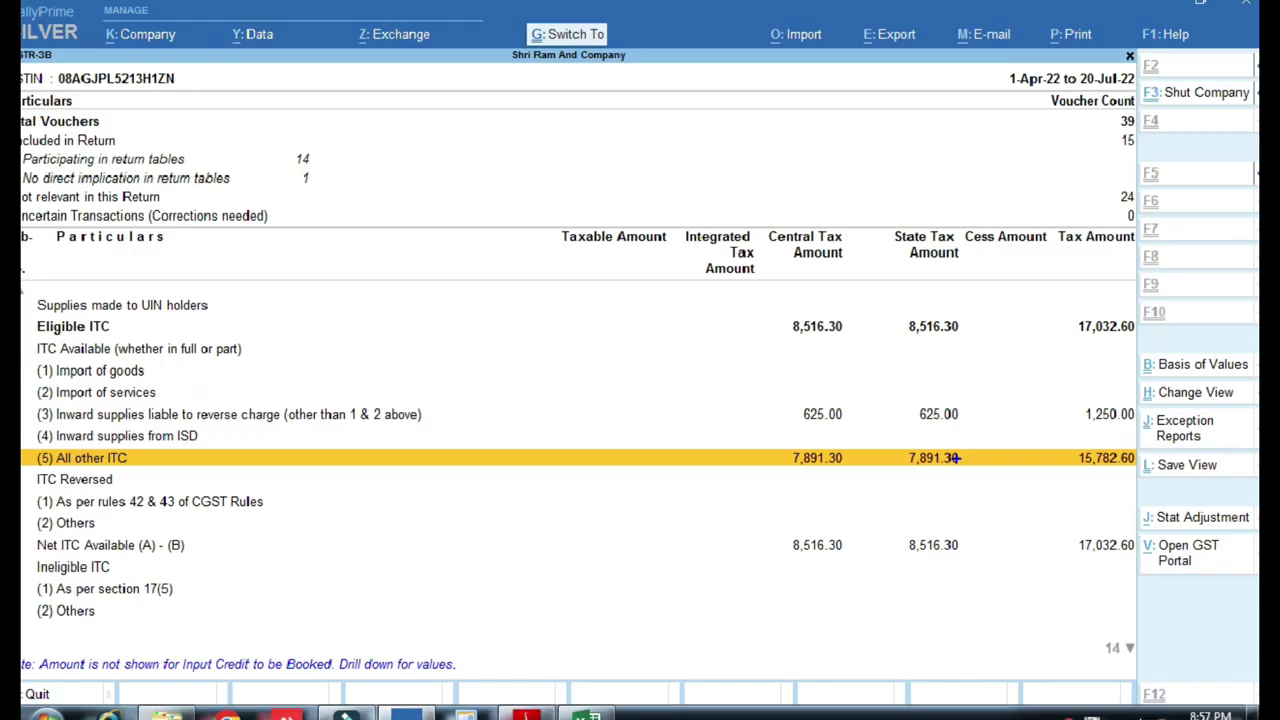
key(Return)
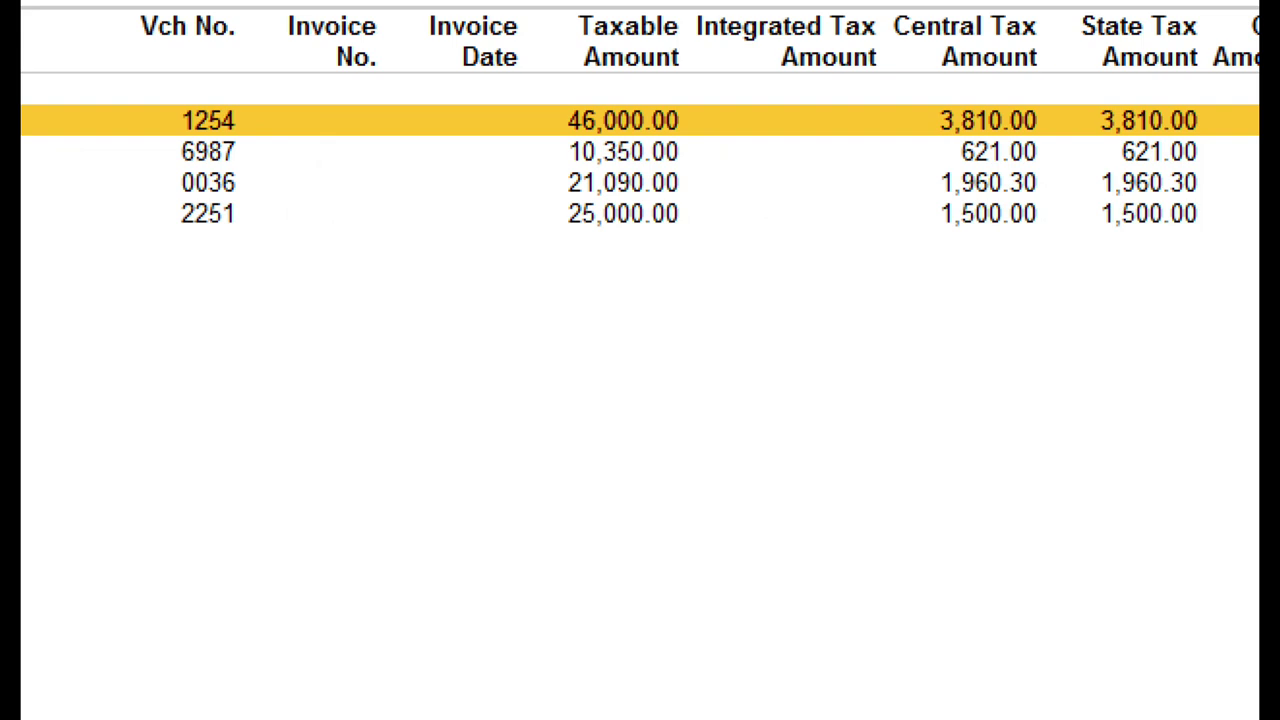
mouse_move(235, 190)
mouse_down()
mouse_move(400, 237)
mouse_move(943, 277)
mouse_move(1220, 263)
mouse_up()
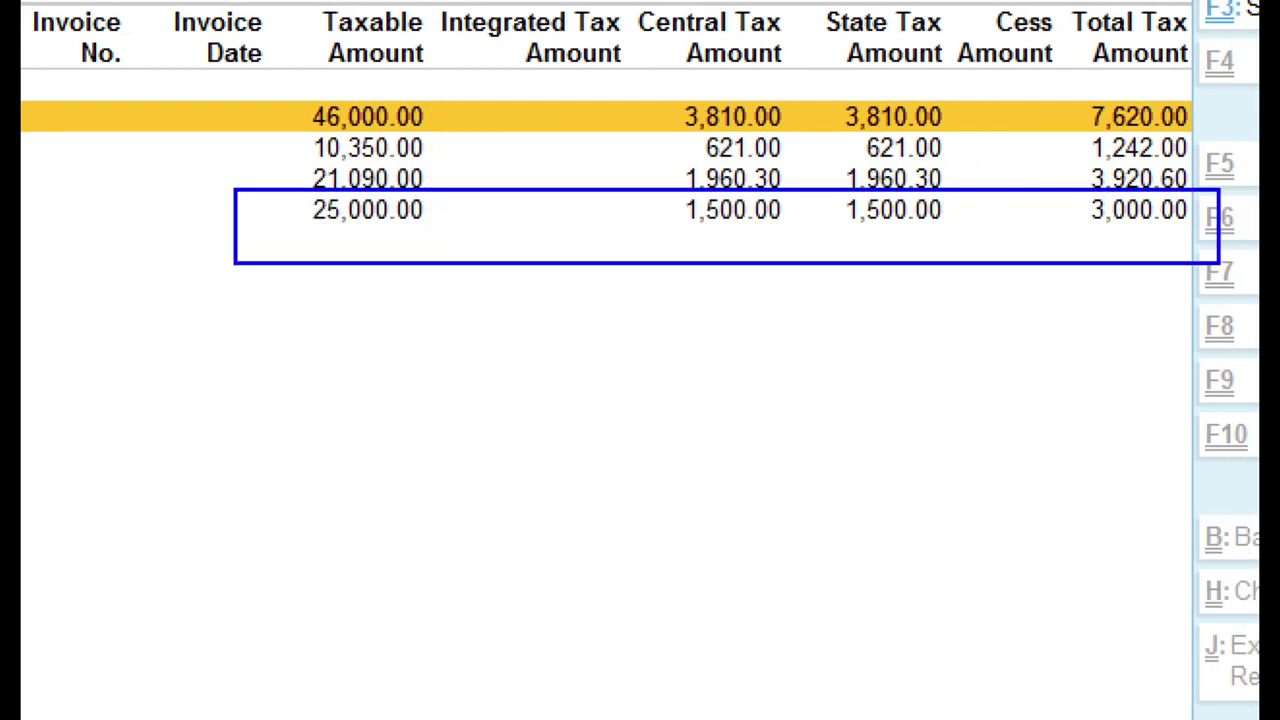